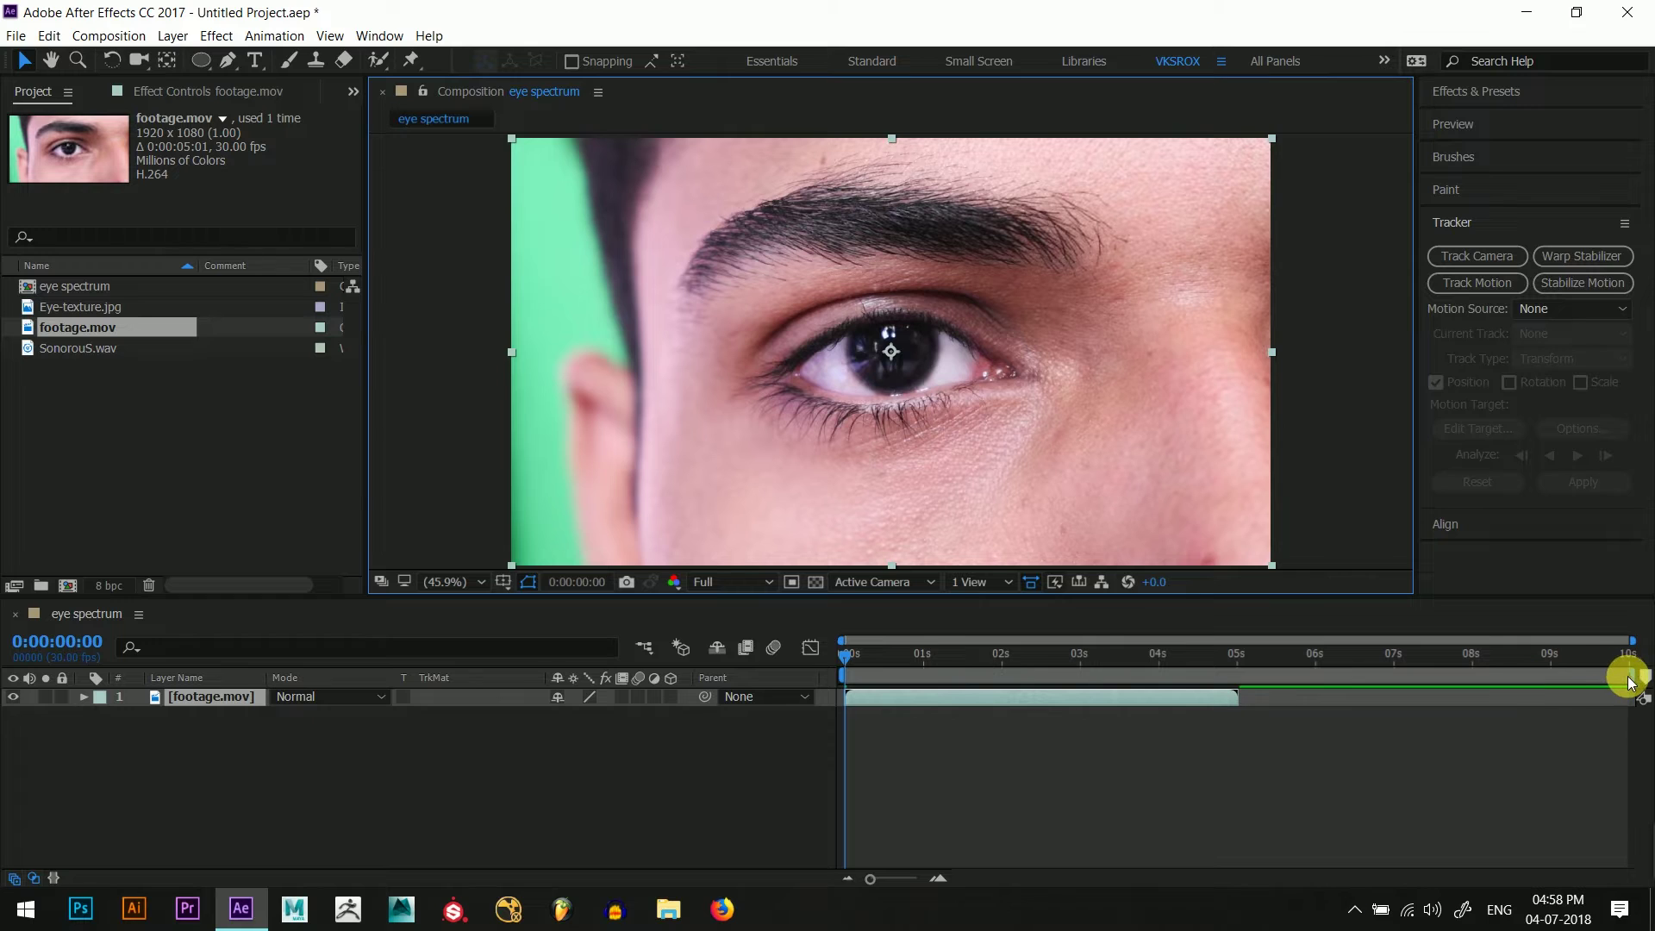
- End the work area where footage.mov ends, at about 5 seconds, and trim the composition to the work area
left_click_drag(1628, 679, 1237, 680)
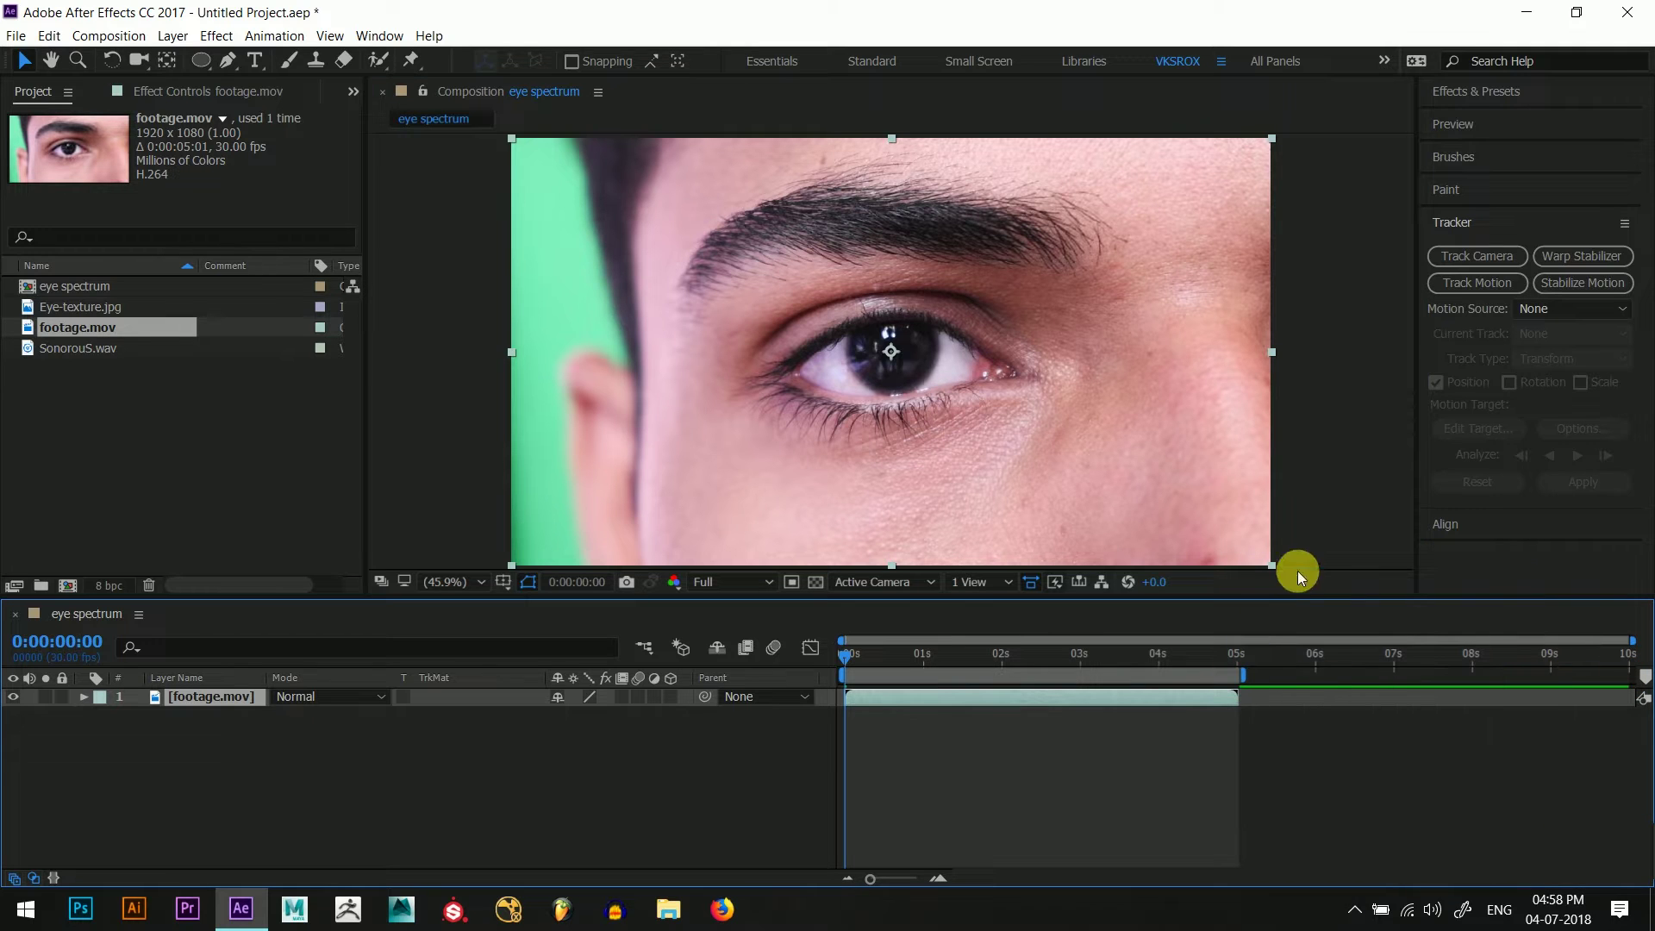
right_click(1227, 683)
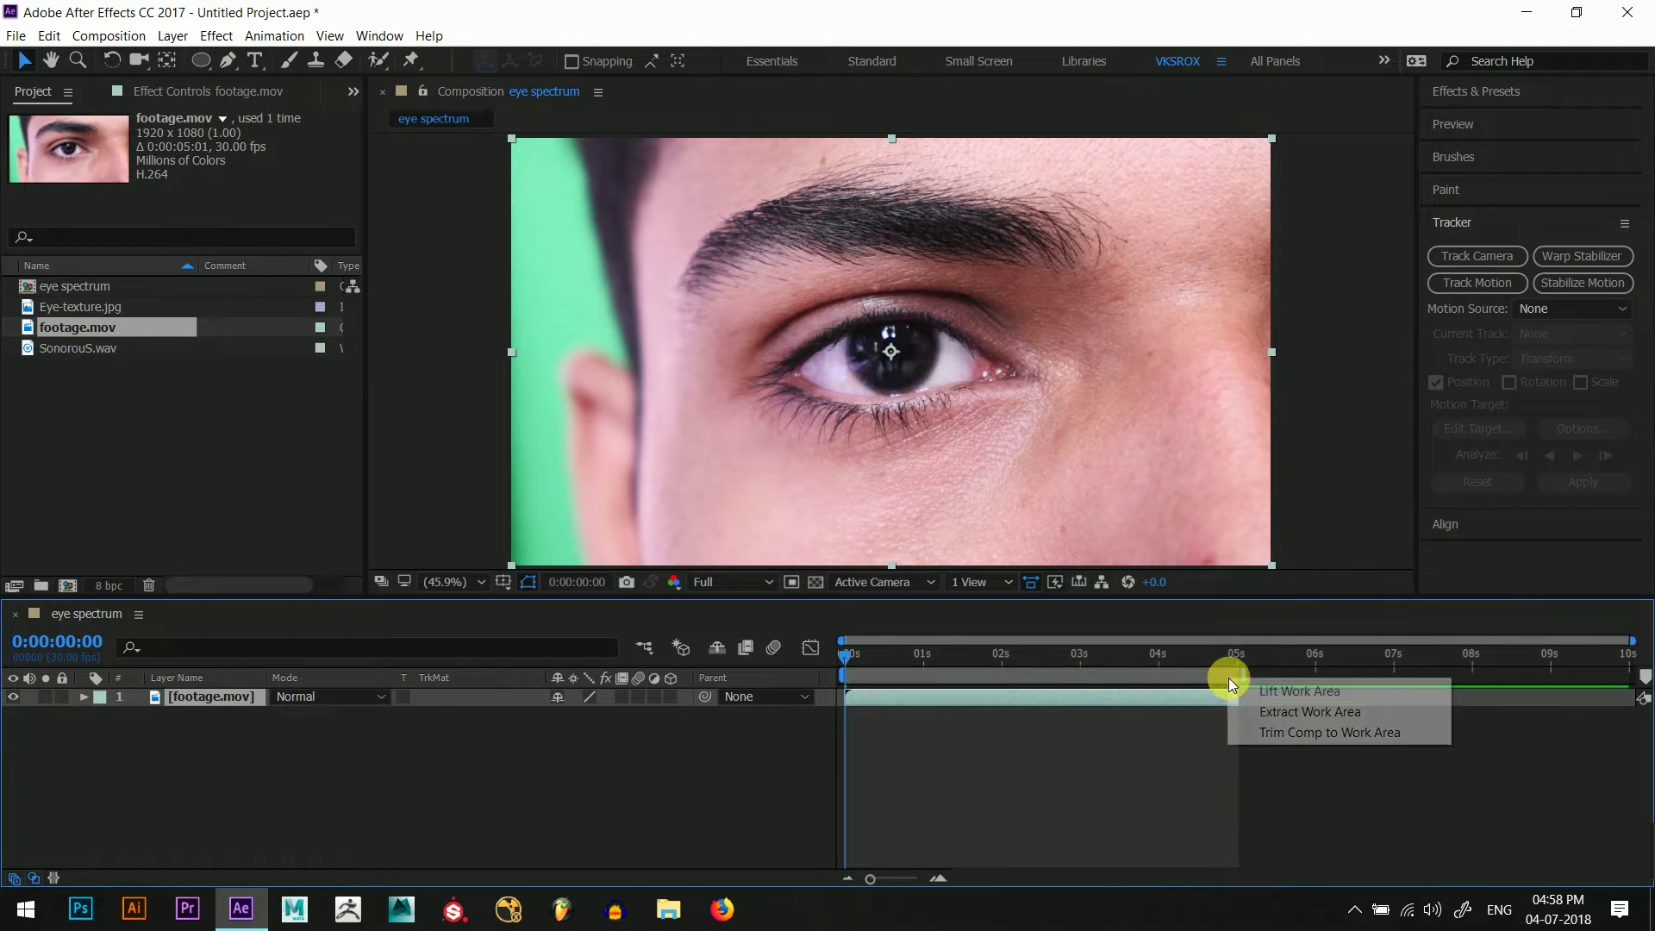
left_click(1274, 732)
- Add SonorouS.wav to the timeline below footage.mov and preview the composition with its audio from the start
left_click_drag(110, 349, 243, 732)
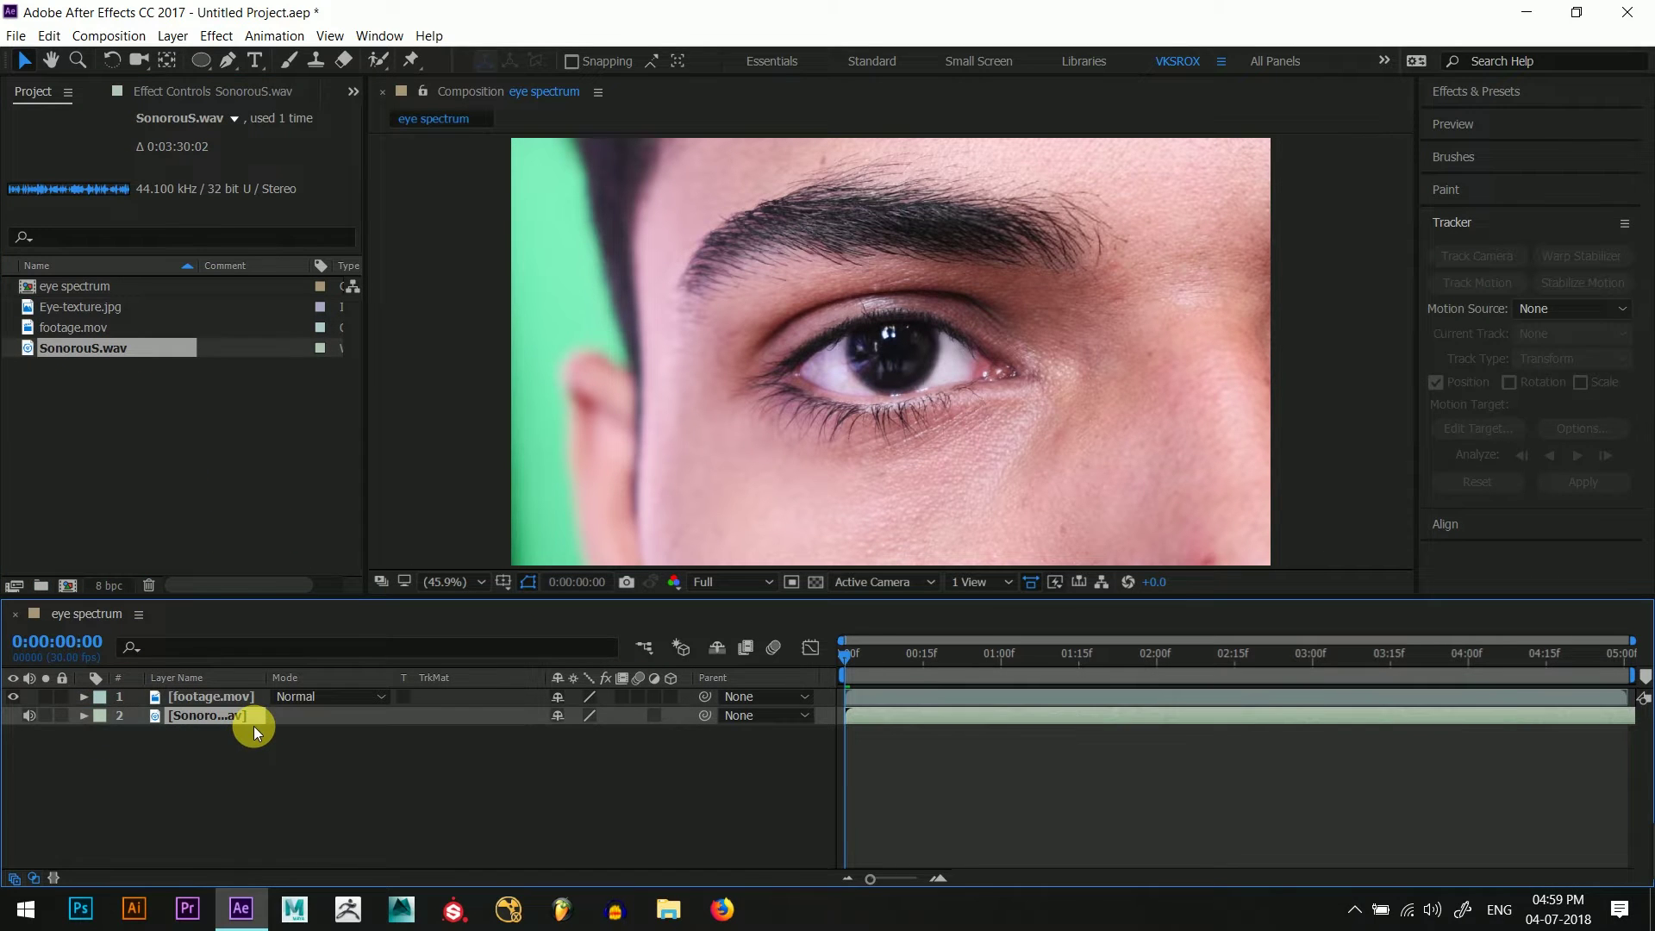
key("space")
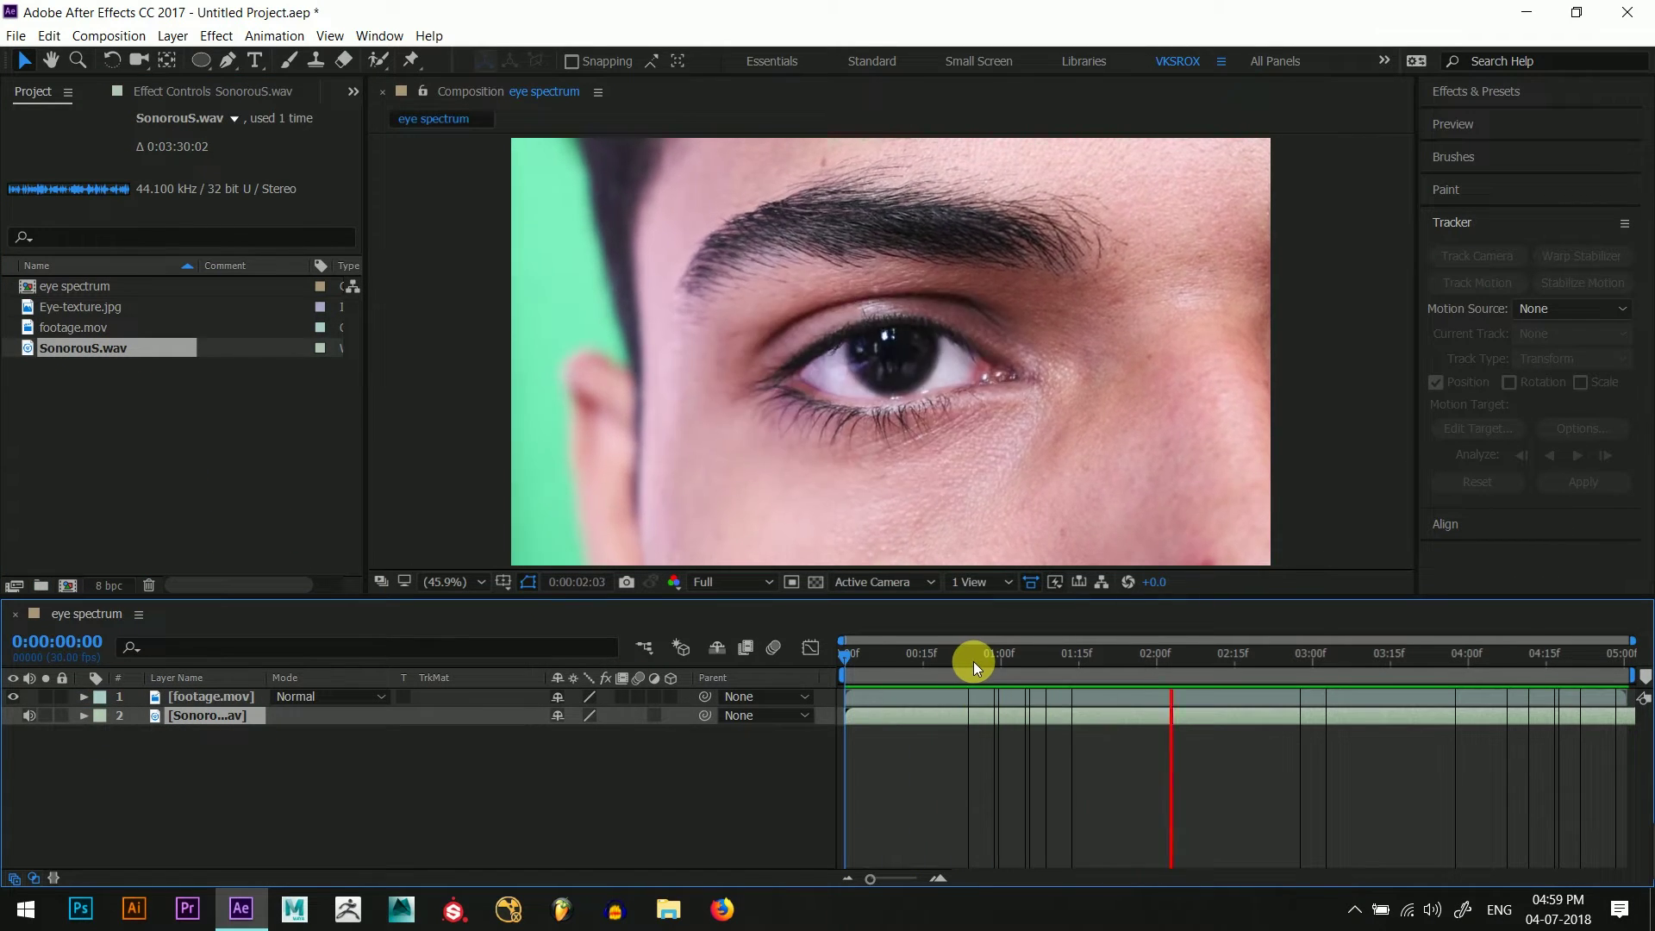
key("space")
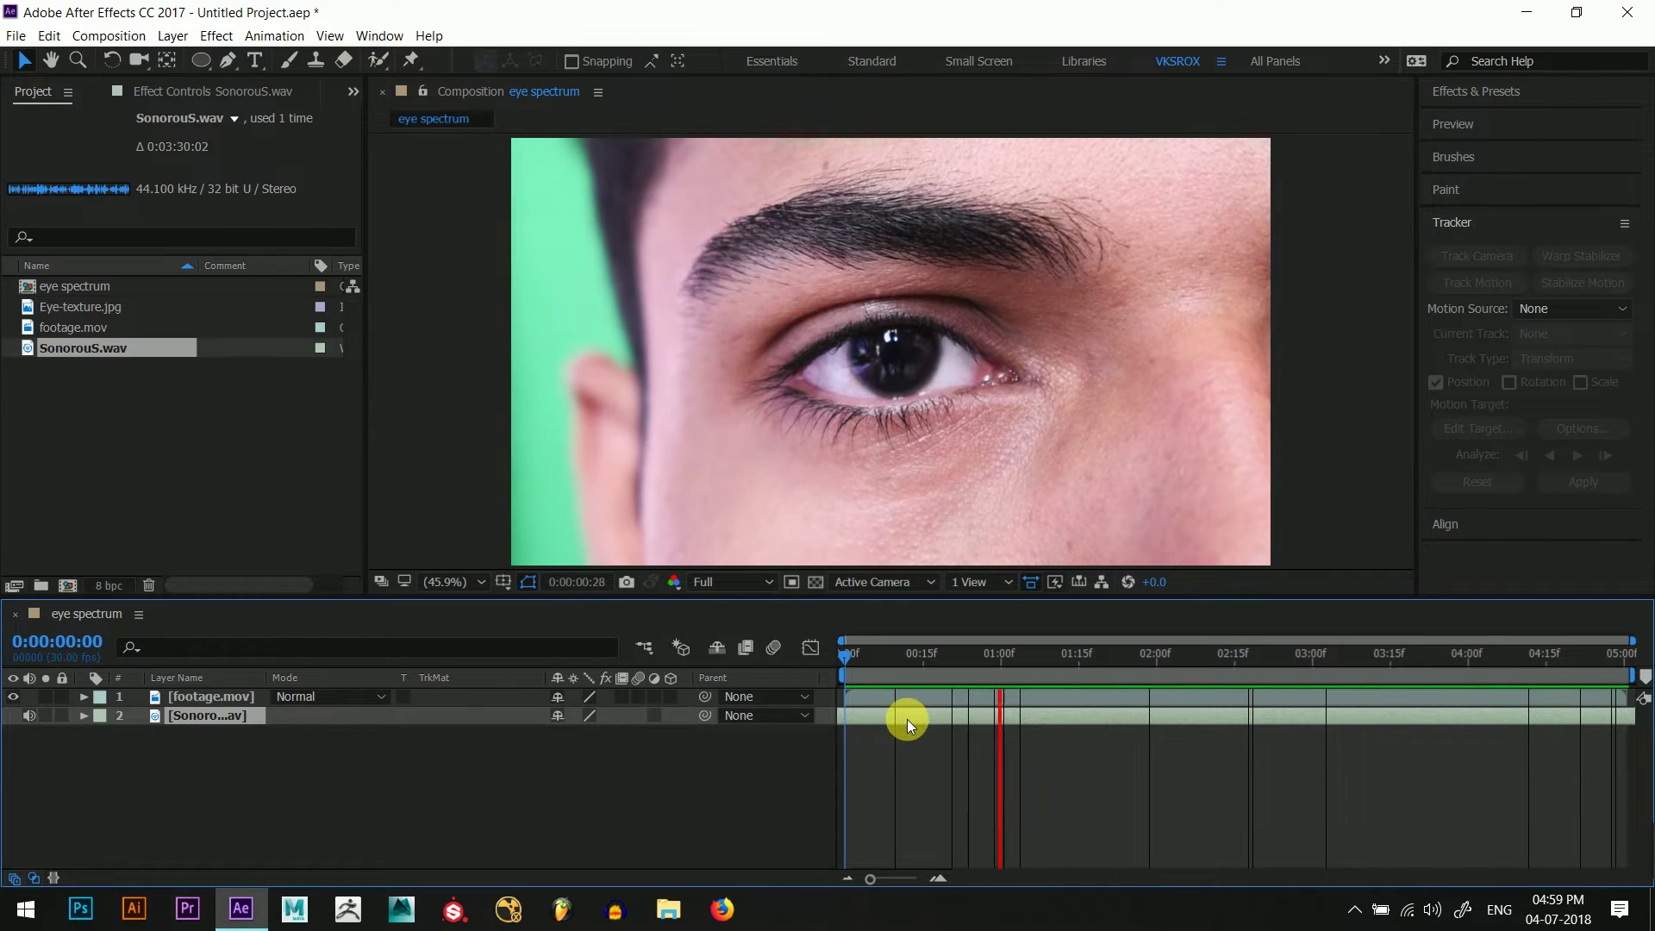
key("space")
left_click_drag(867, 665, 841, 664)
left_click(336, 756)
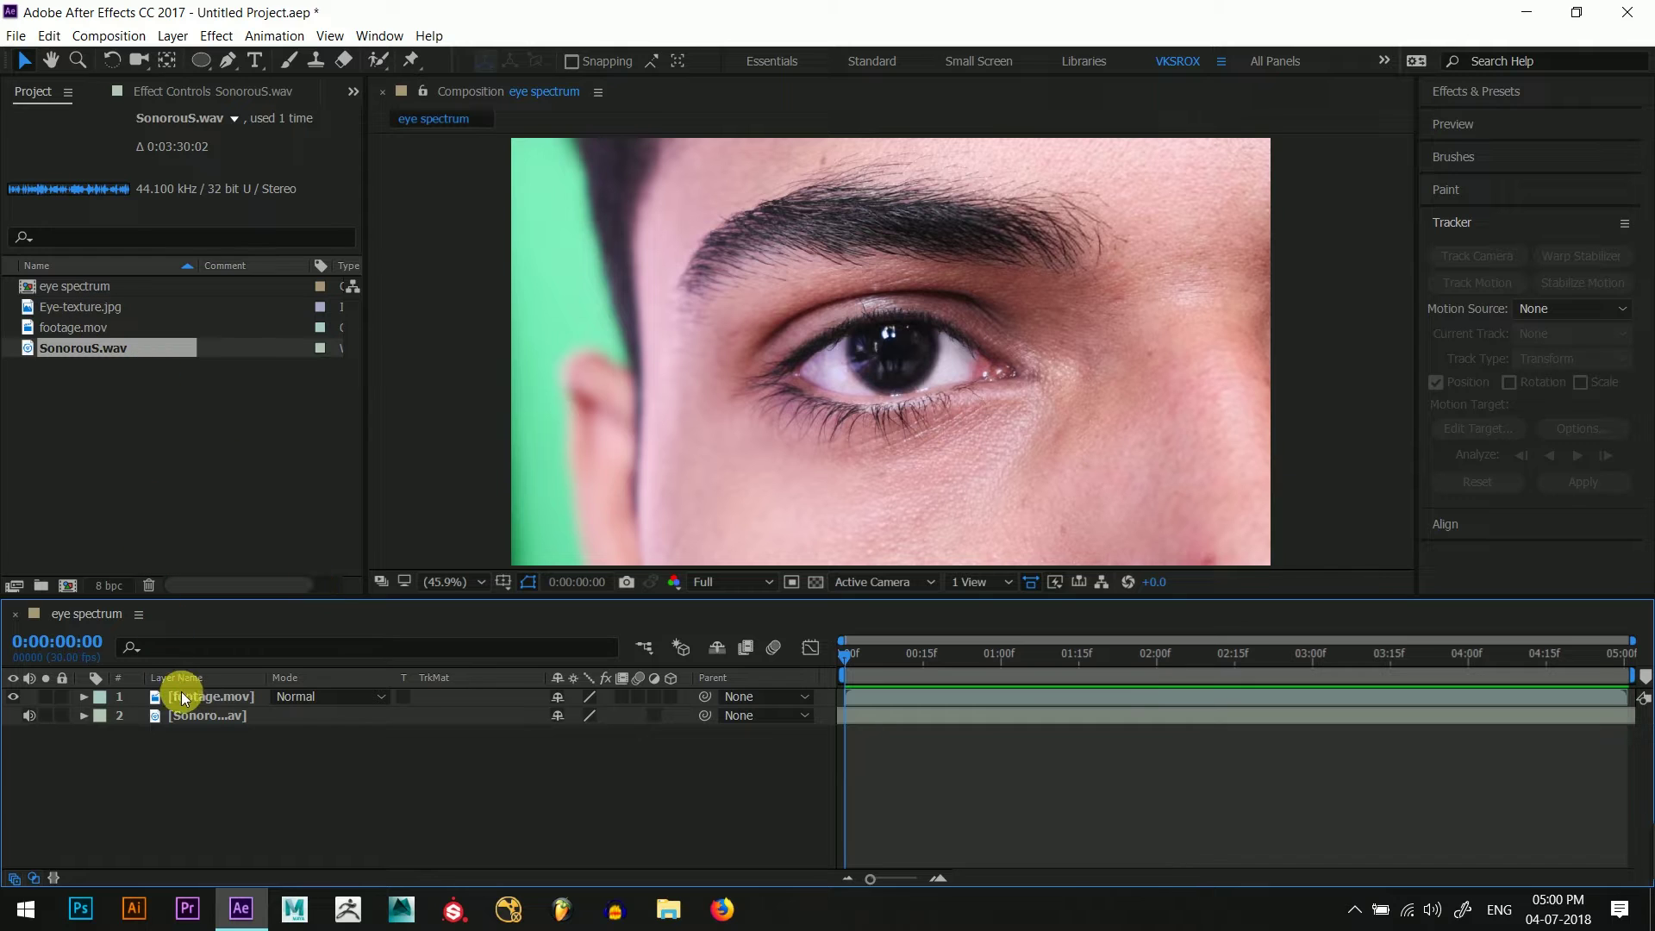
- Place Eye-texture.jpg above the footage layer and draw a circular mask centred on its iris with the Ellipse tool
left_click_drag(100, 306, 221, 689)
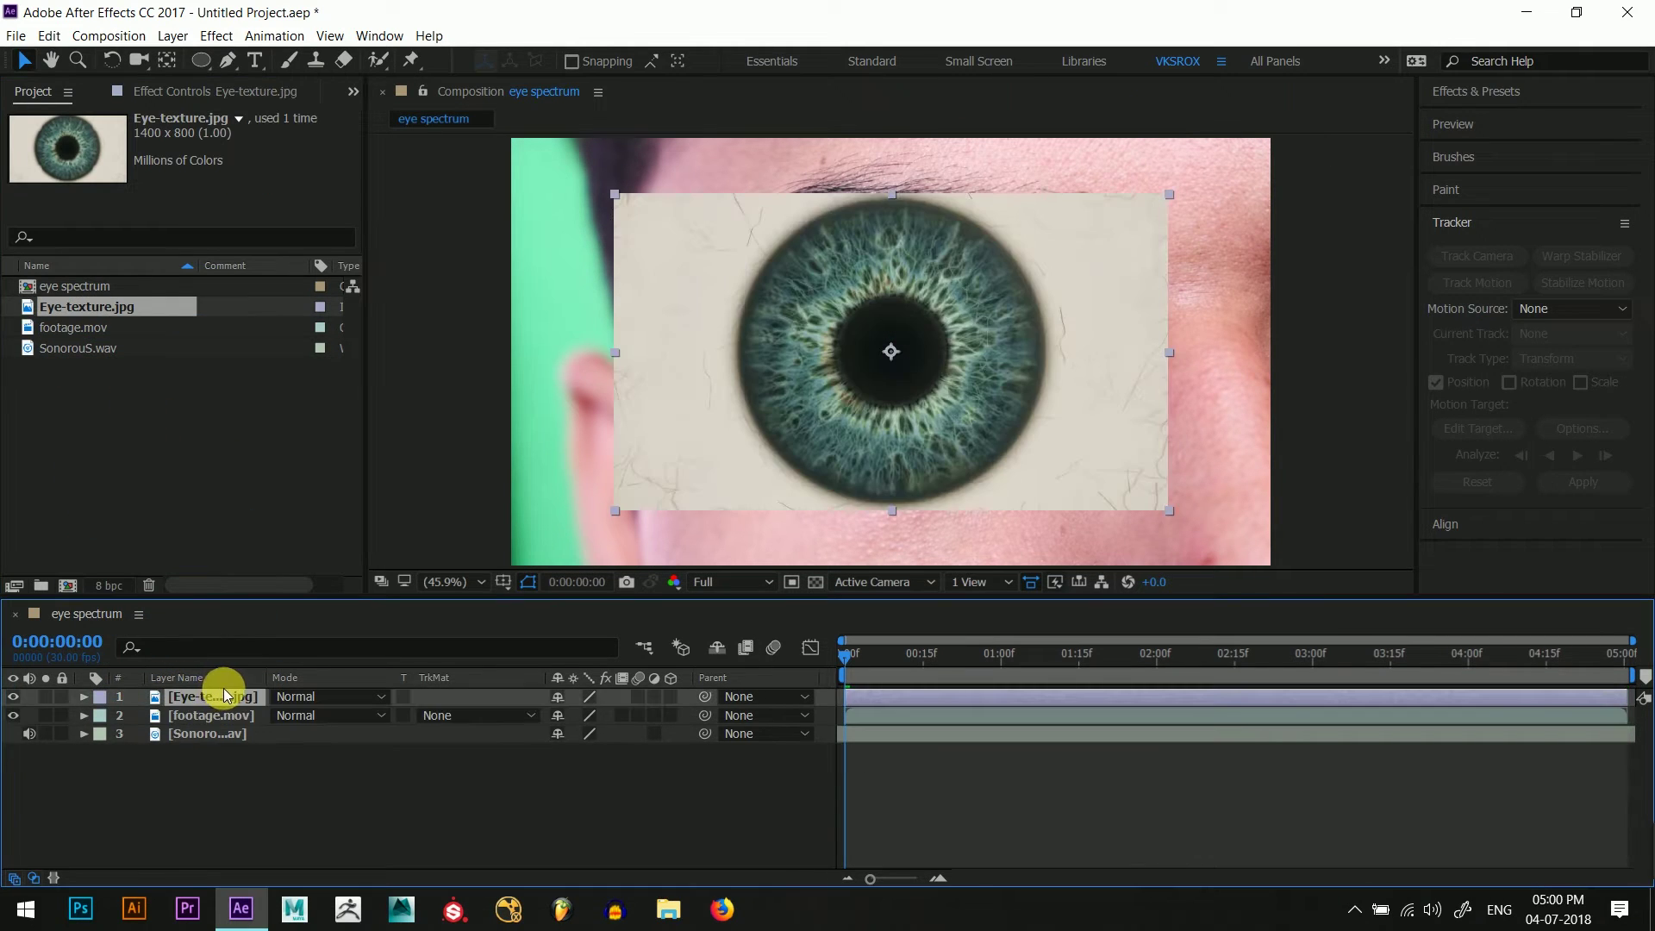
left_click_drag(201, 62, 242, 104)
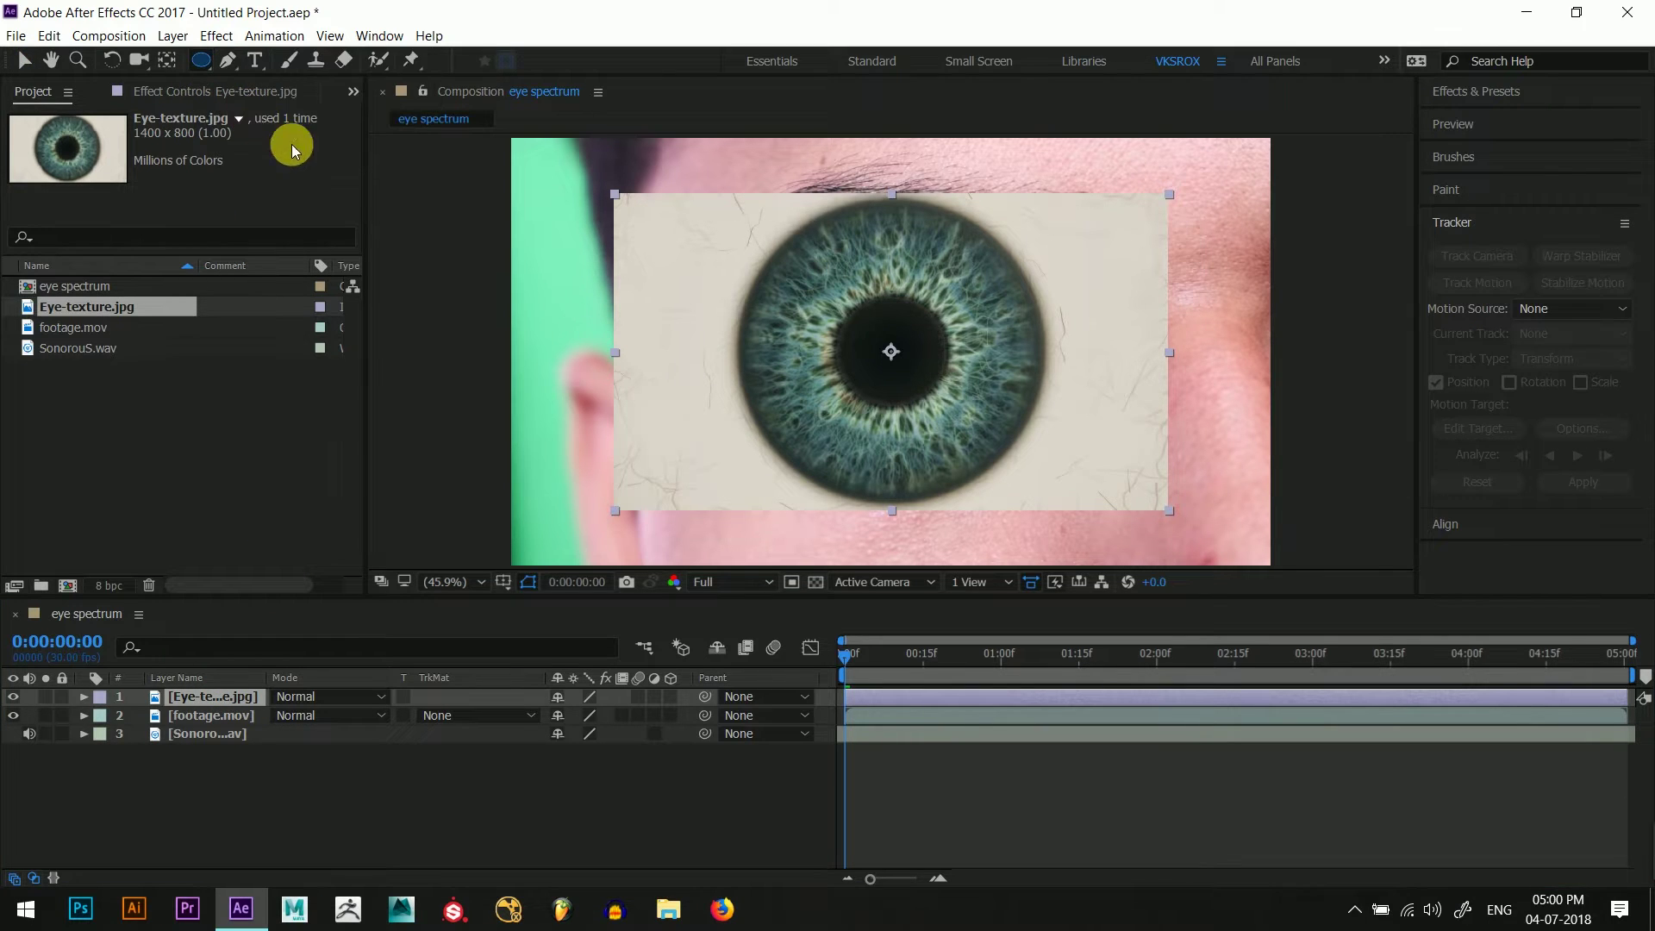
left_click_drag(897, 358, 1034, 496)
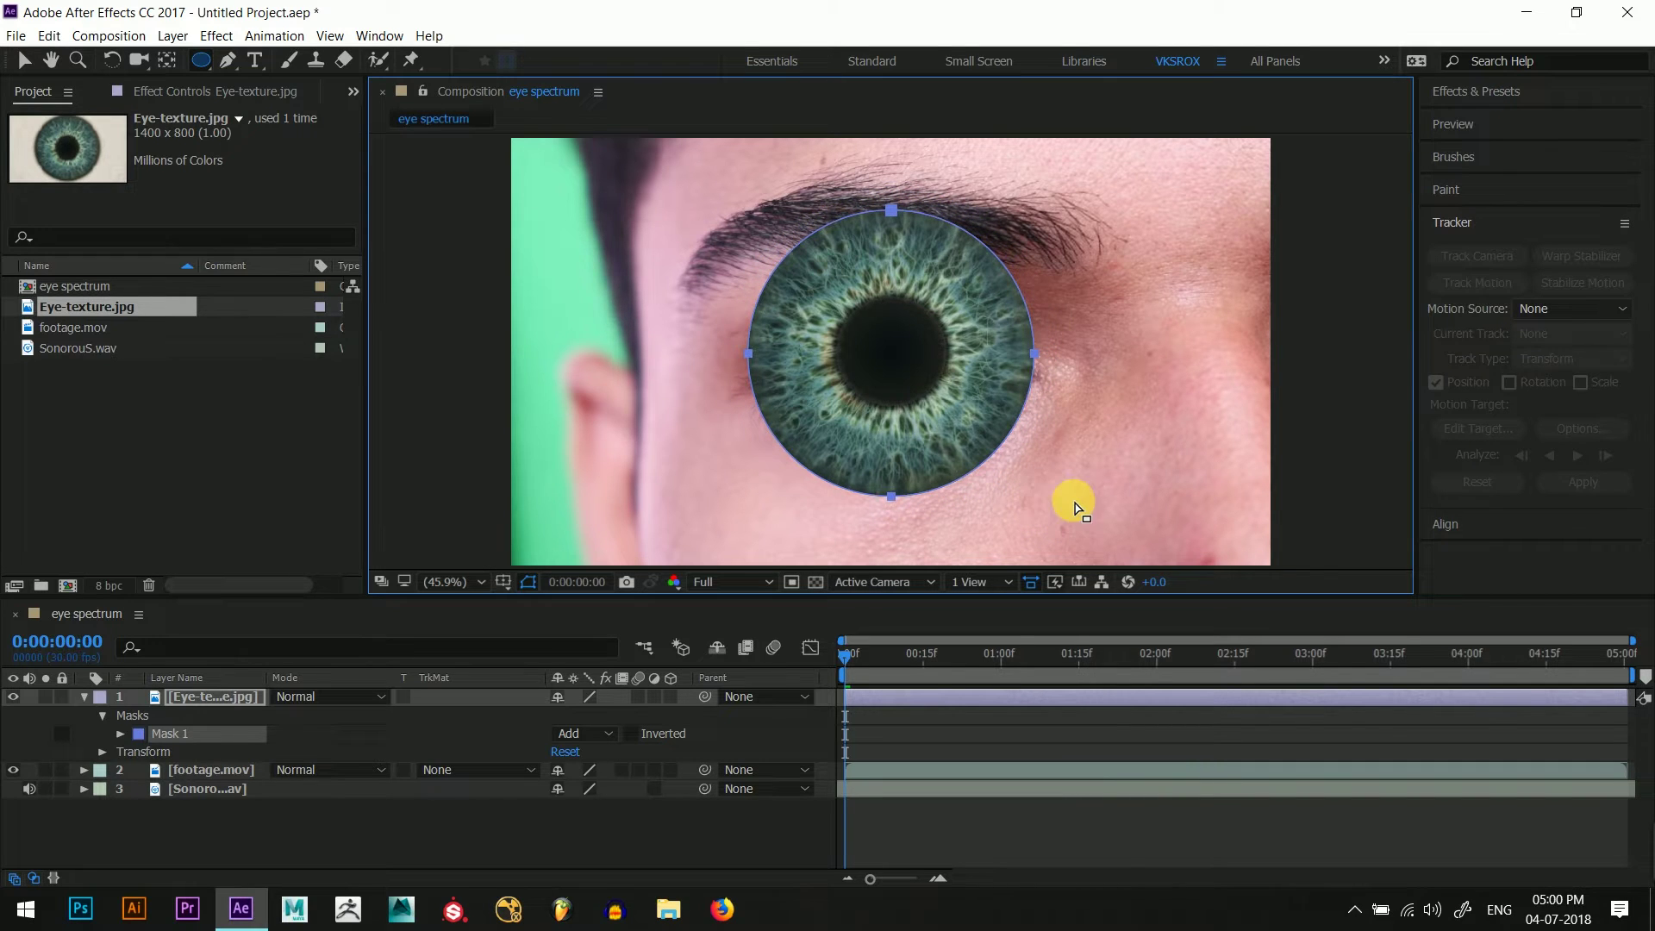
- Set the mask mode to None and enlarge the circular mask slightly to reach the outer edge of the iris
left_click(575, 732)
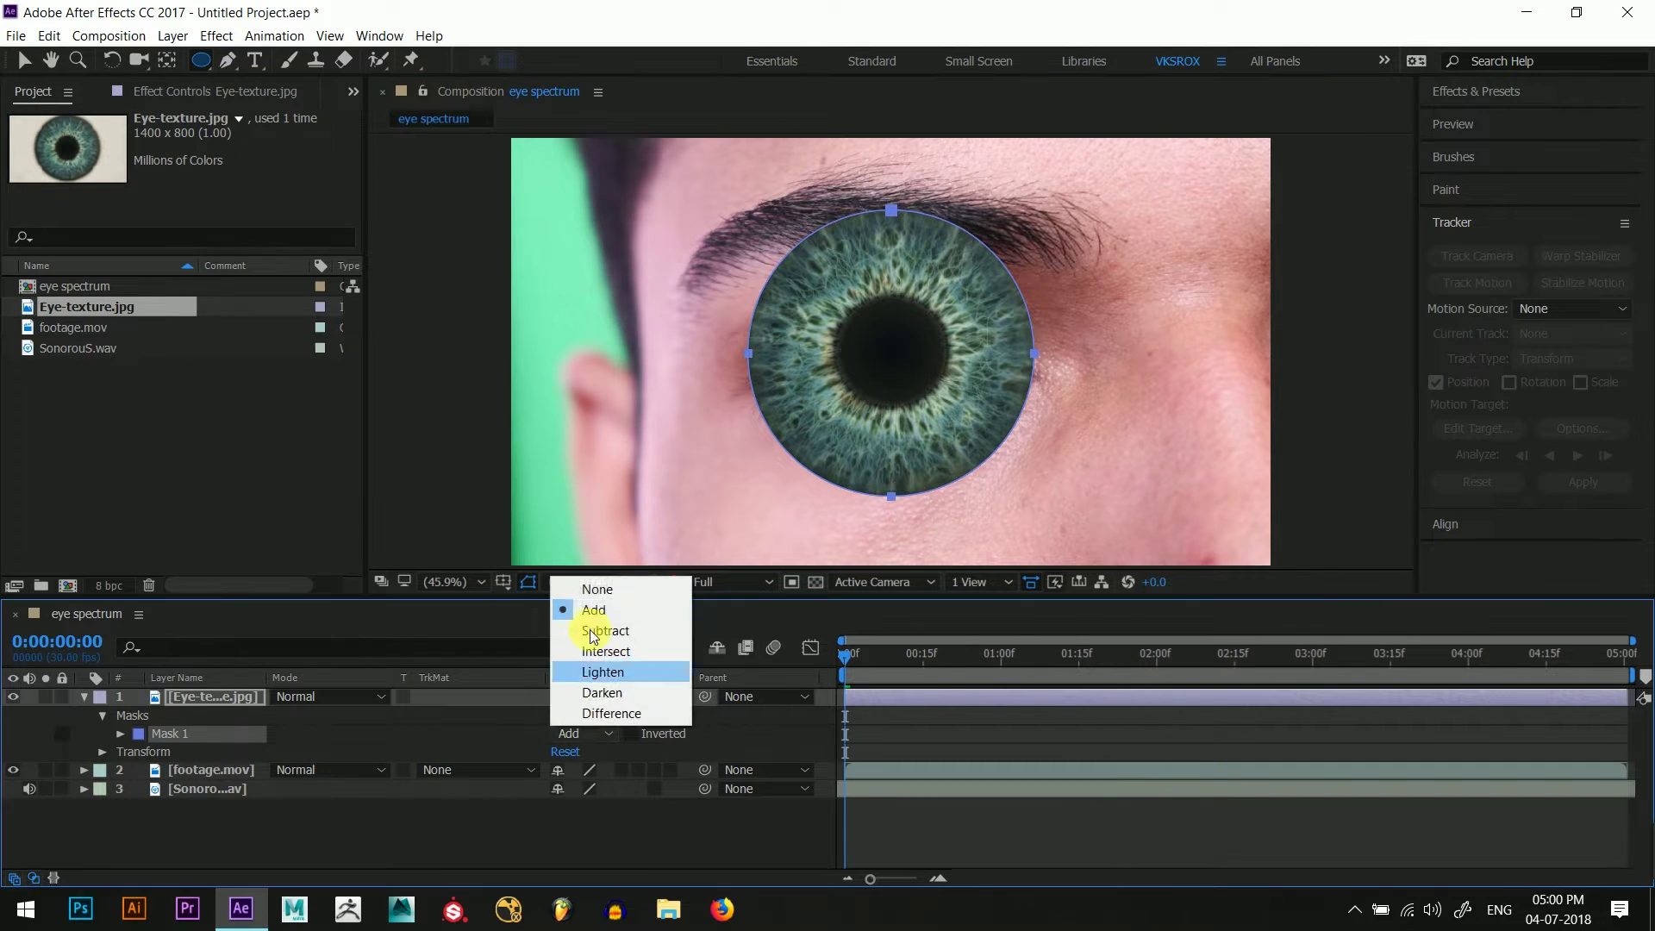
left_click(597, 590)
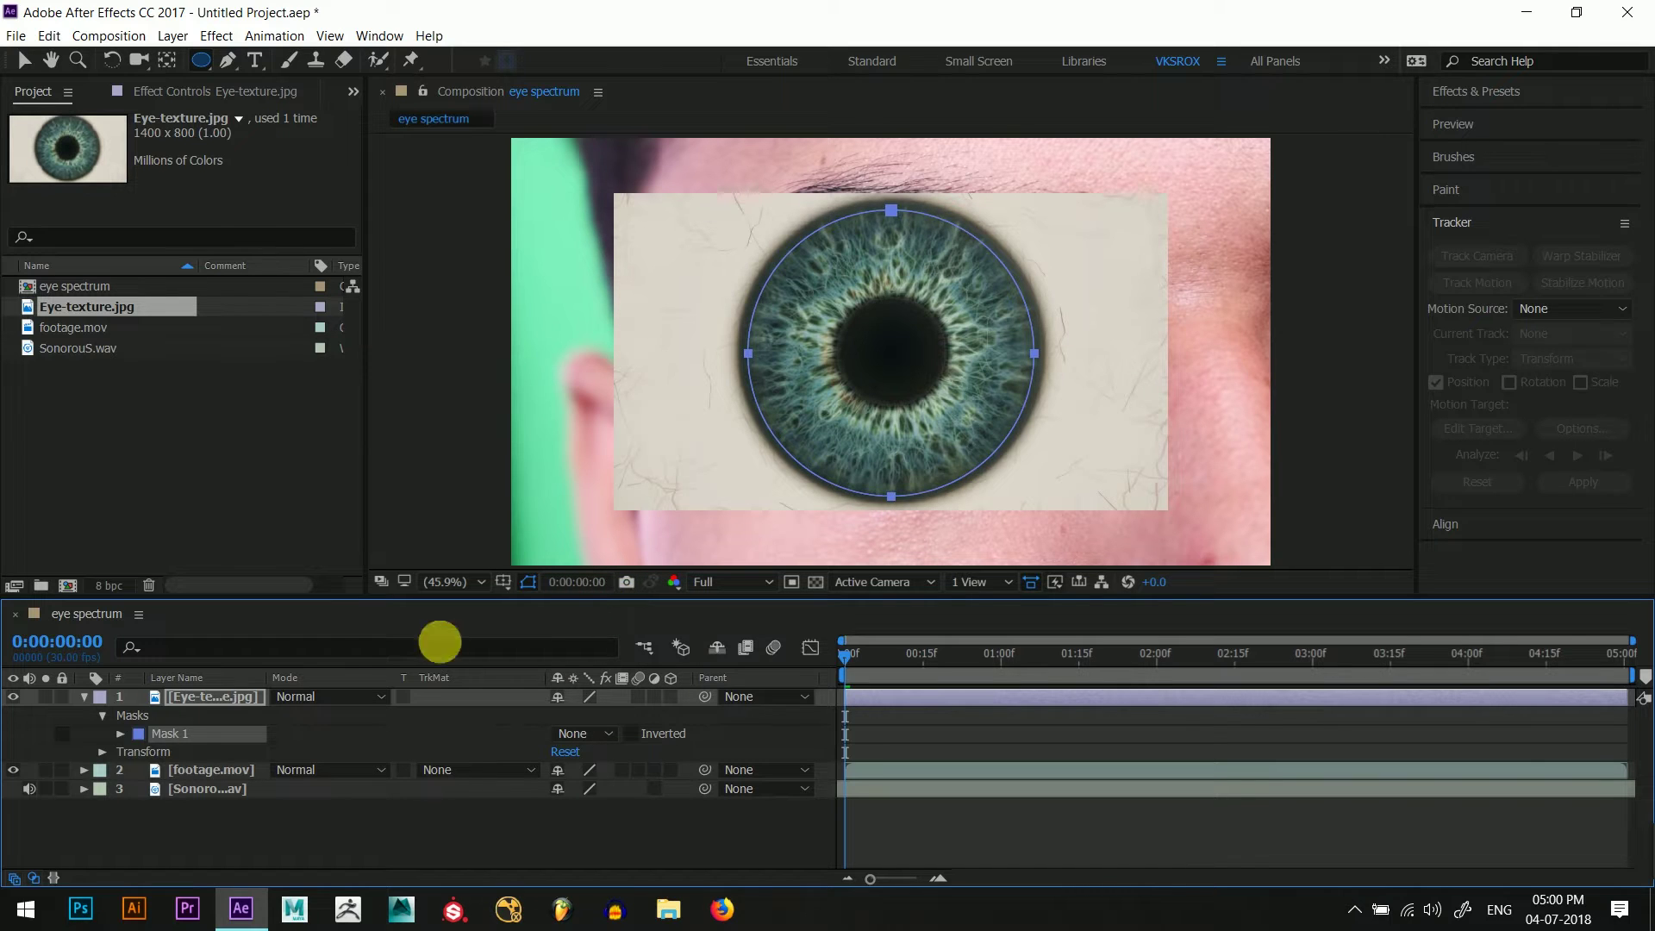
left_click(120, 735)
left_click(25, 60)
double_click(893, 498)
left_click_drag(1043, 508, 1048, 508)
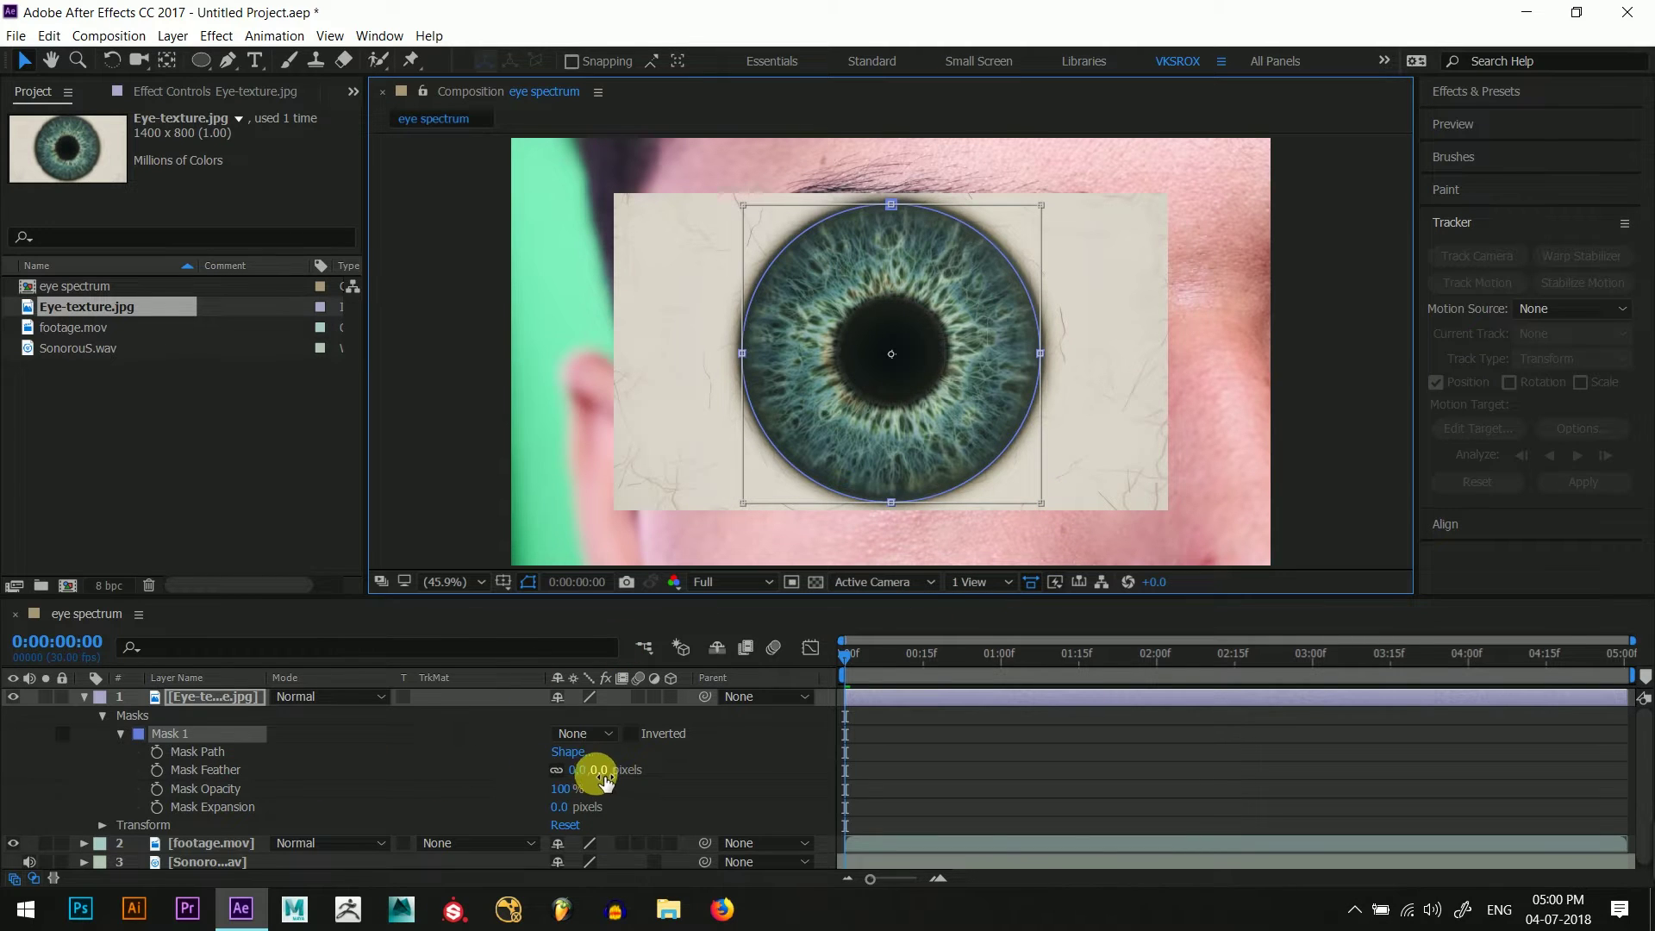
- Set the iris mask's feather to 54 pixels and its mode to Add
left_click_drag(591, 774, 632, 772)
left_click(586, 733)
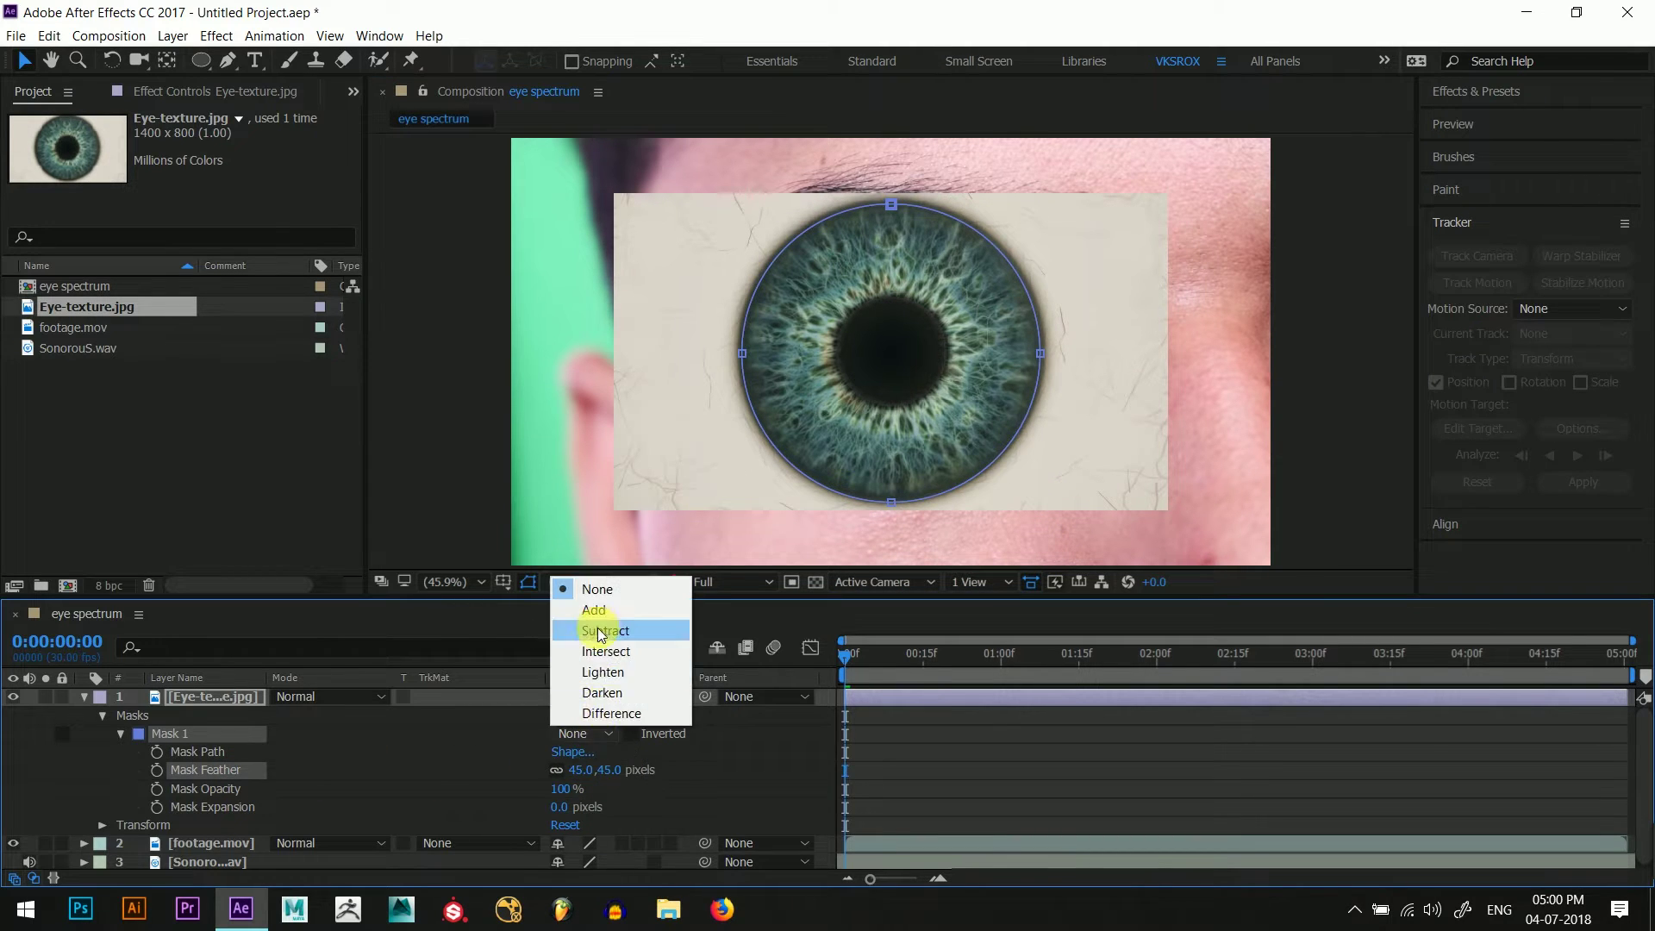
left_click(598, 607)
left_click_drag(609, 770, 635, 770)
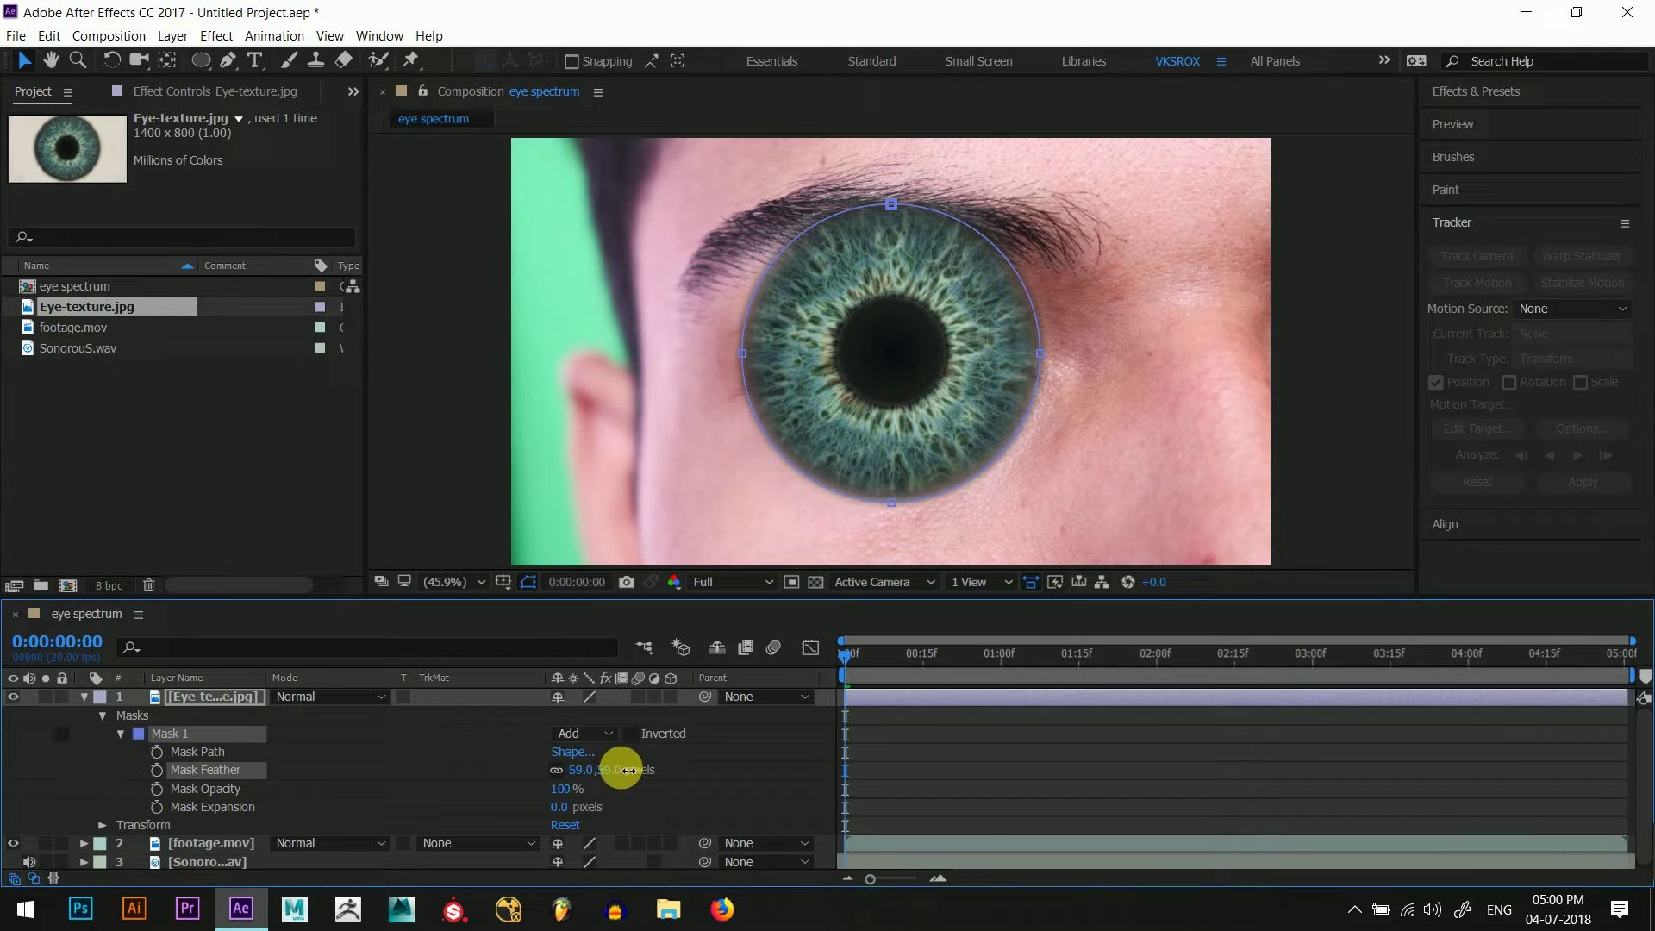
left_click_drag(609, 774, 621, 768)
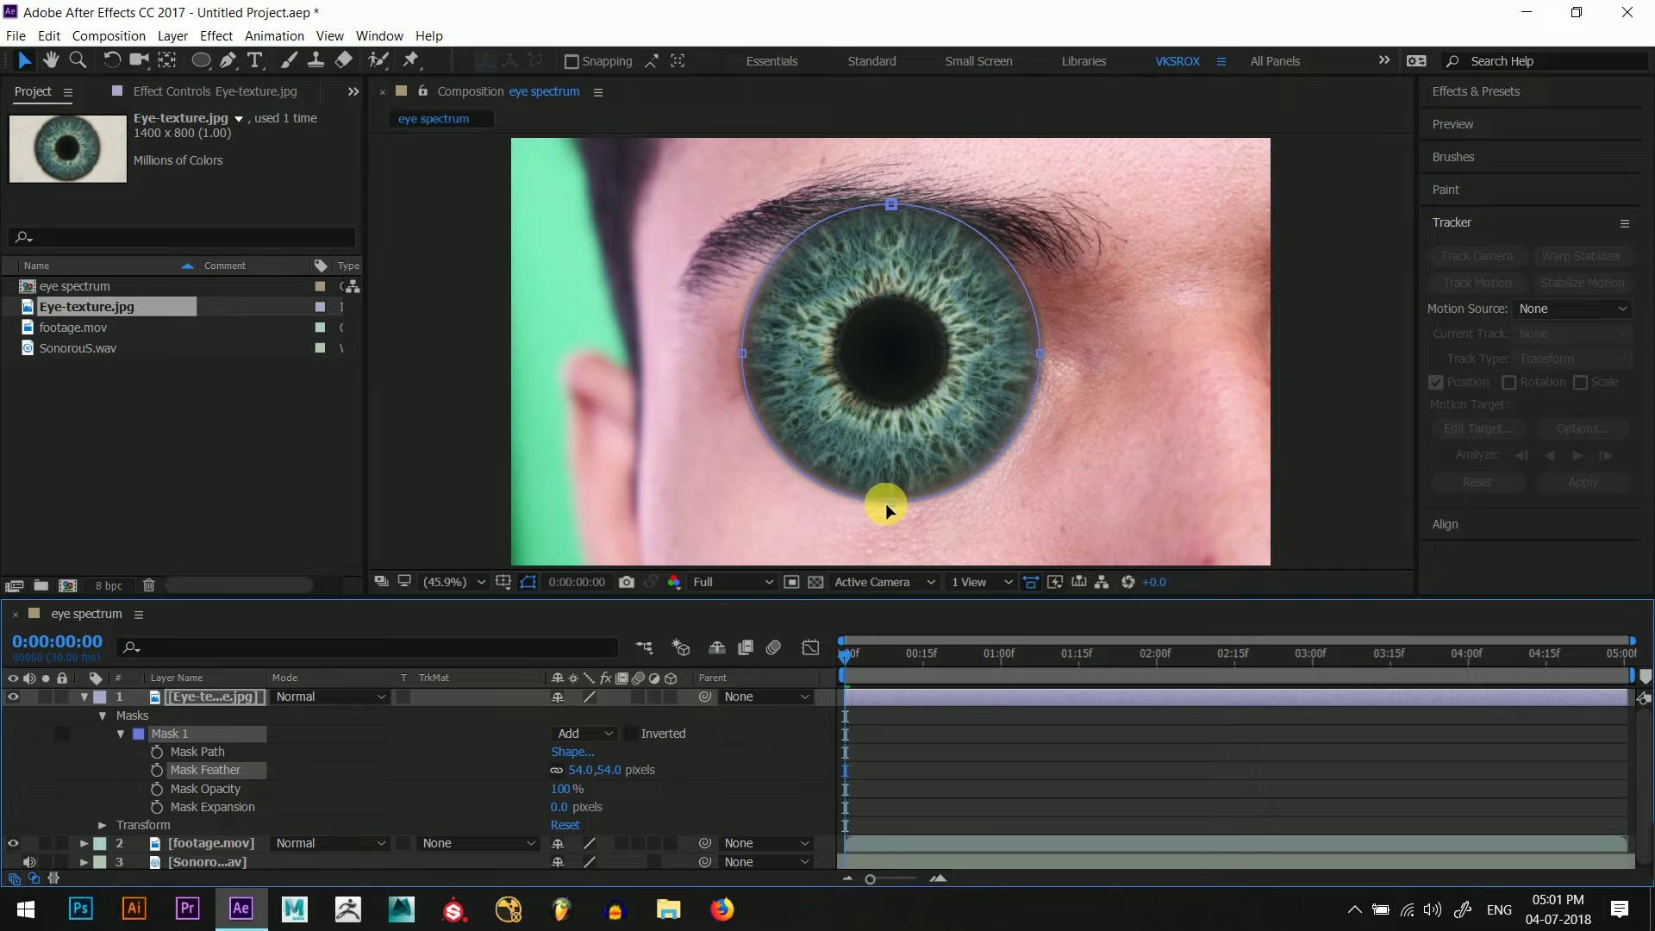
left_click(84, 697)
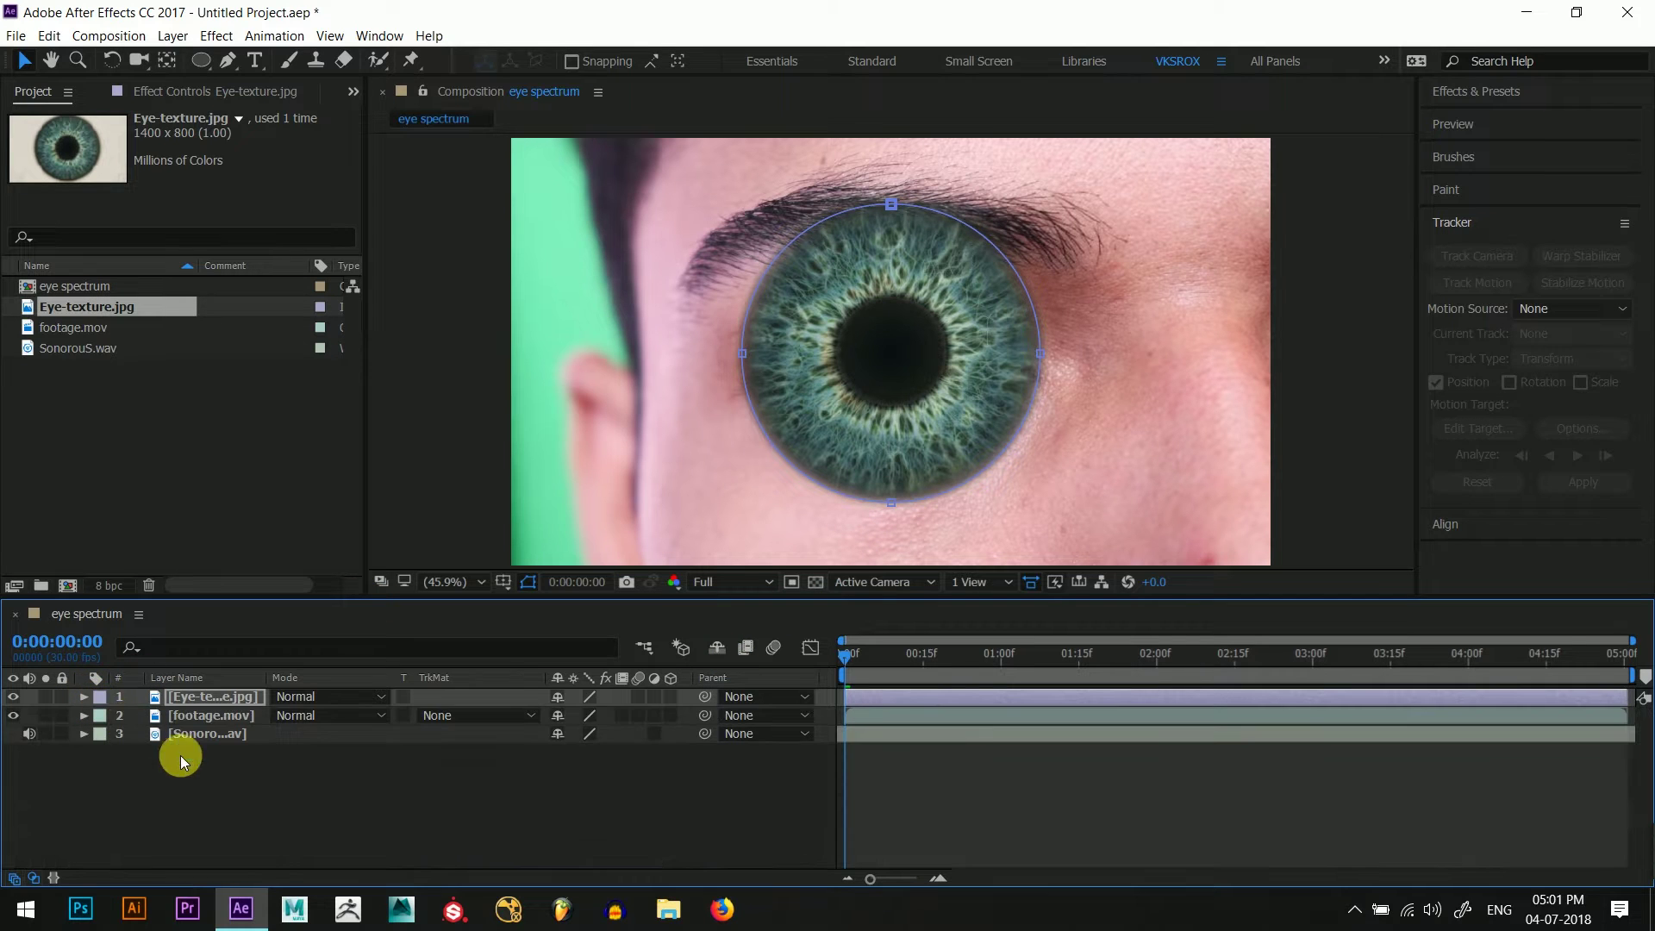
left_click(207, 769)
- Scale the Eye-texture.jpg layer to 28% to fit the iris in the footage
left_click(185, 697)
left_click(85, 697)
left_click(104, 717)
left_click(104, 735)
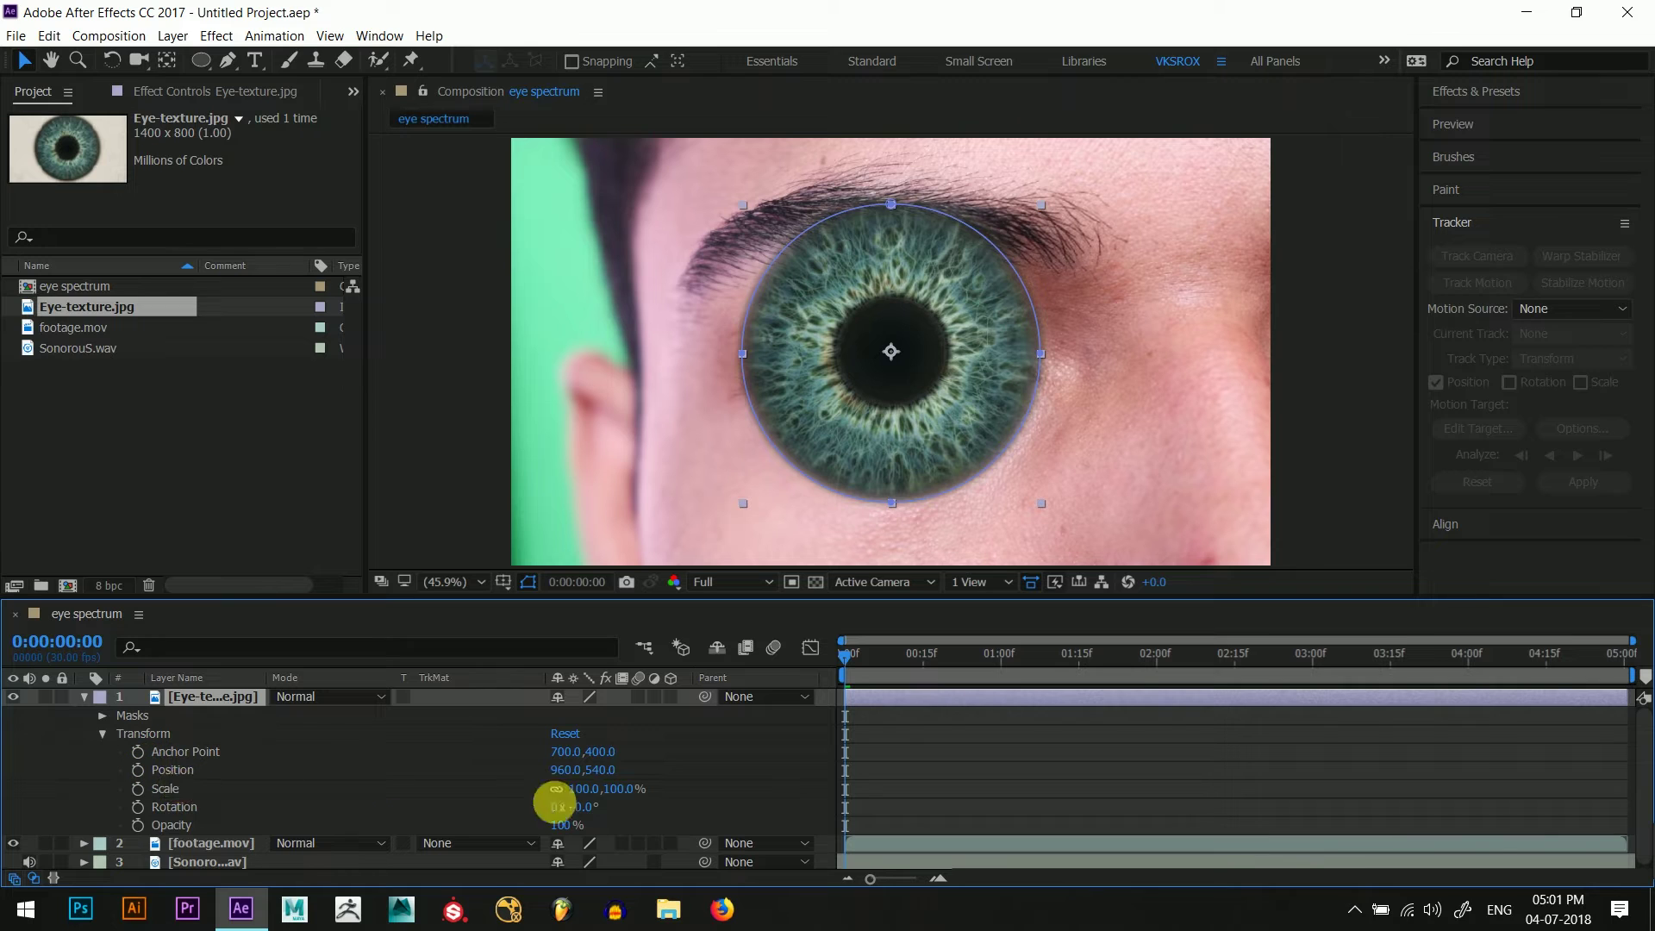
left_click_drag(584, 788, 503, 790)
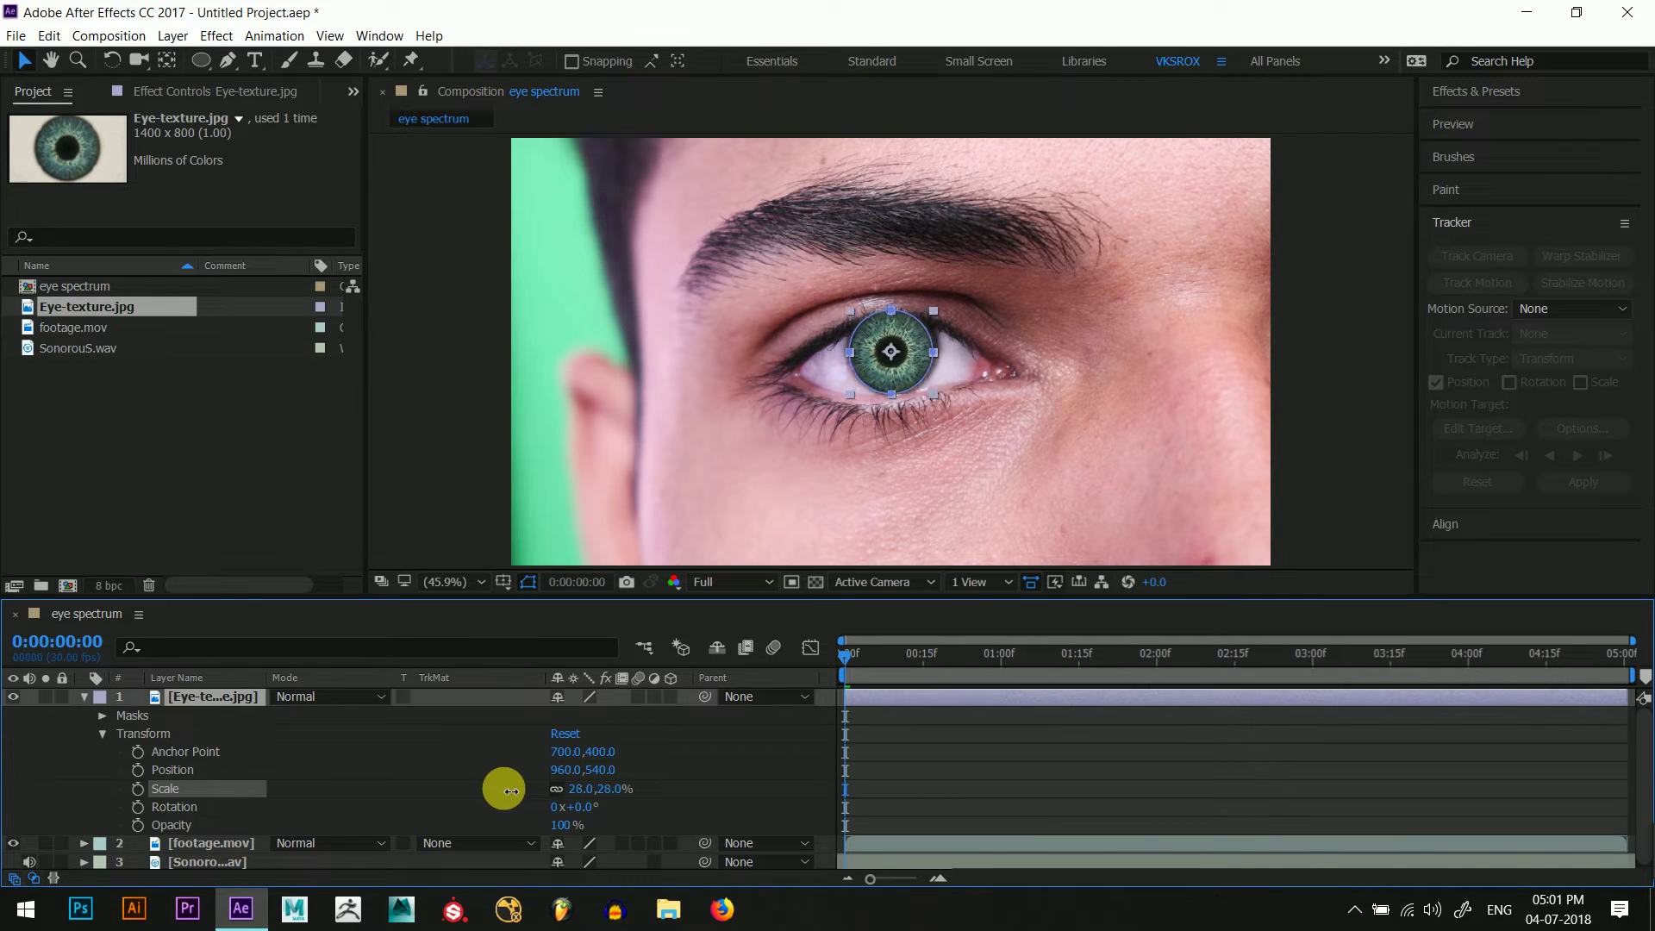
left_click(85, 696)
left_click(519, 784)
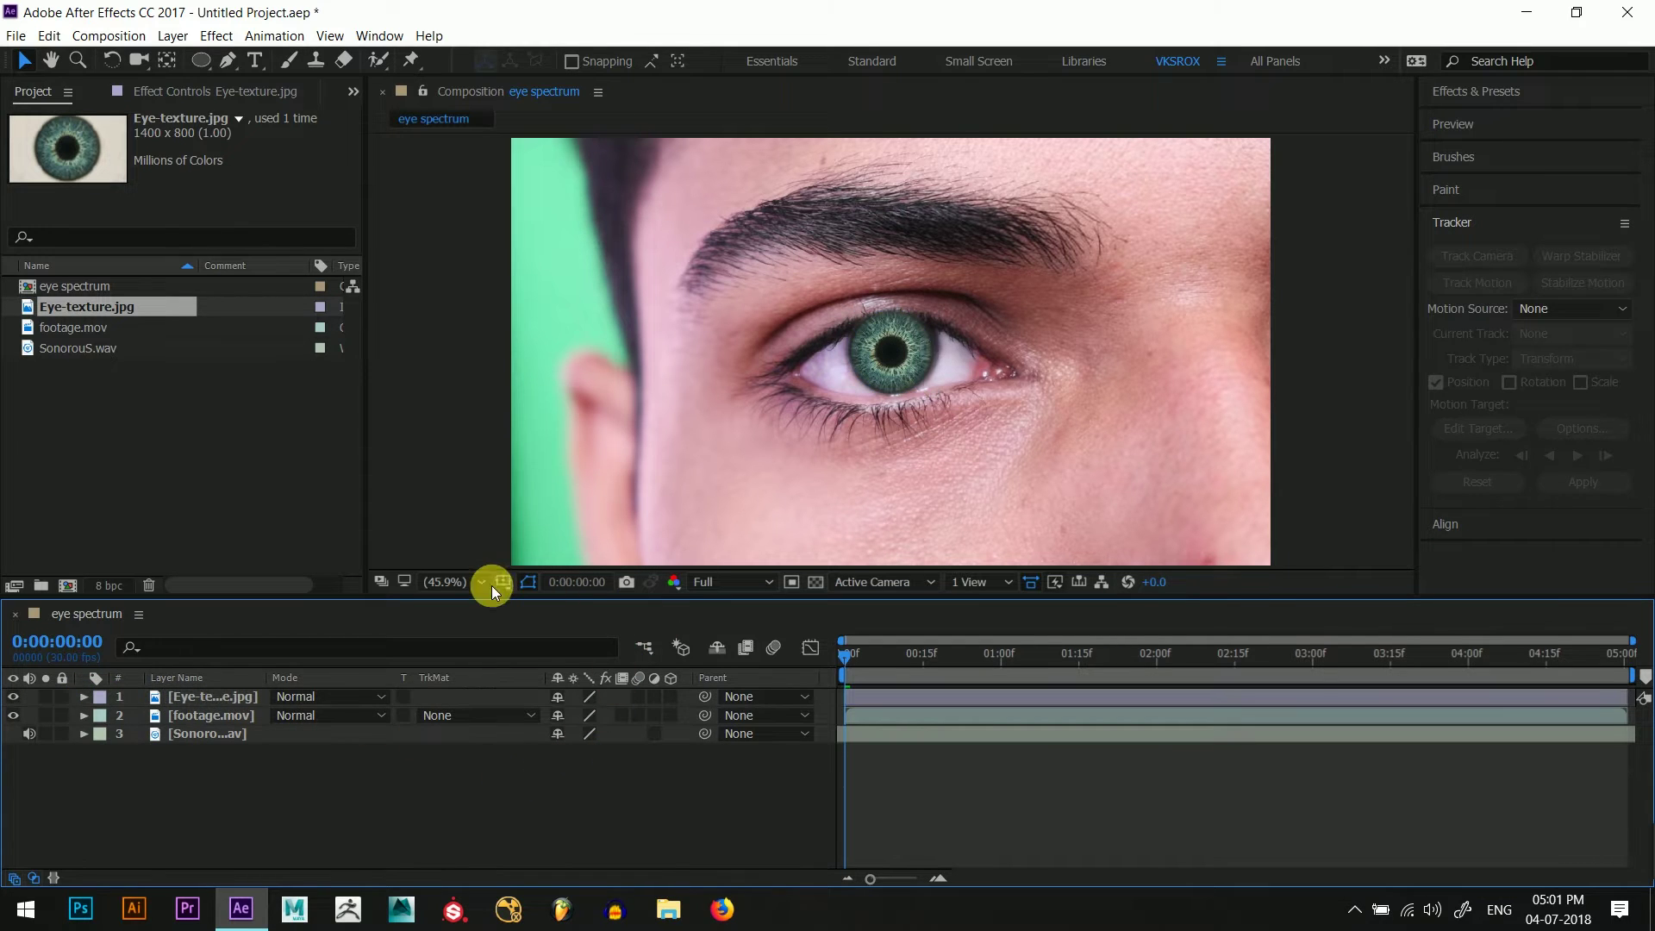
- Convert the SonorouS.wav layer's audio to keyframes, with the composition view at 100%
left_click(462, 581)
left_click(462, 435)
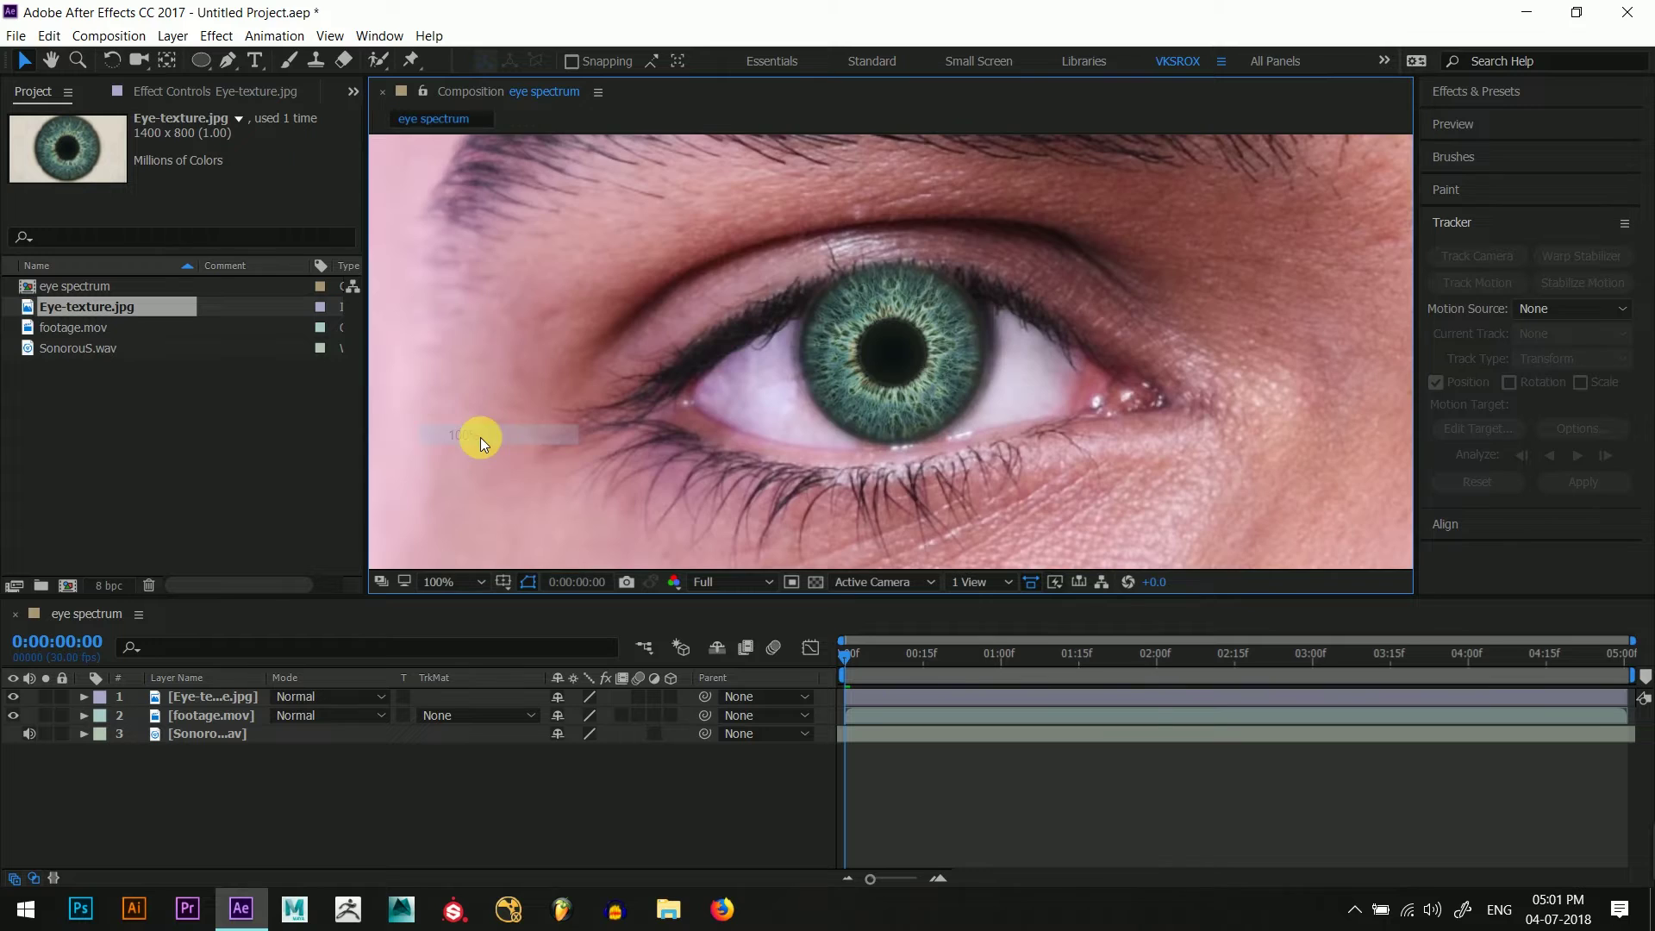
left_click(204, 696)
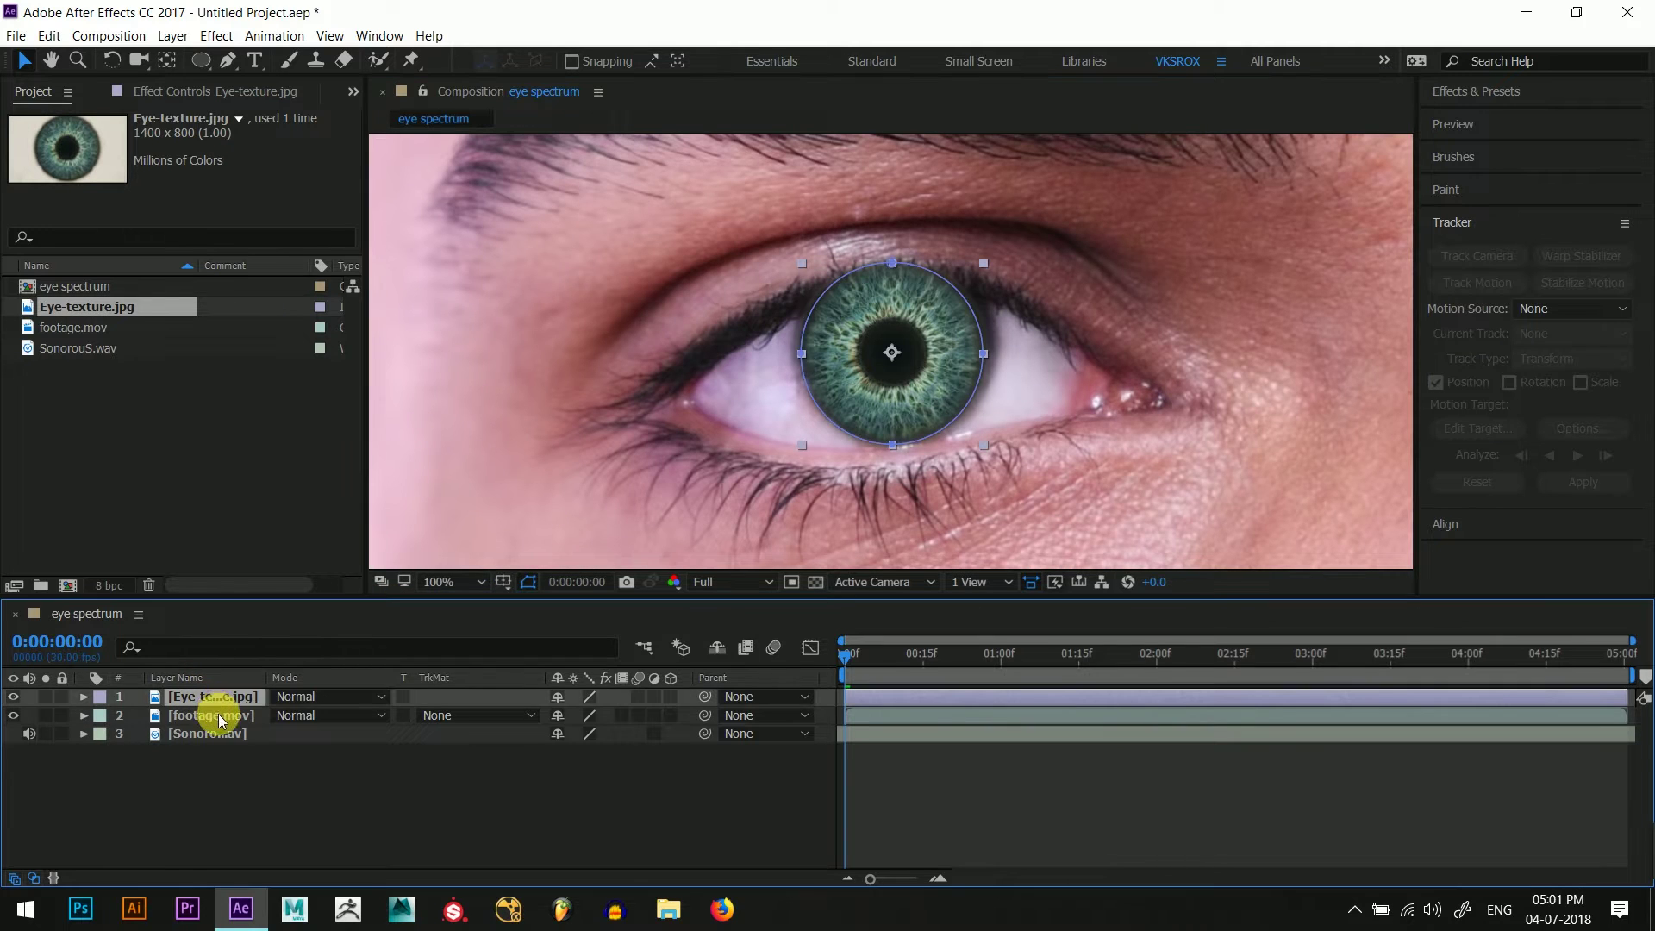
left_click(217, 735)
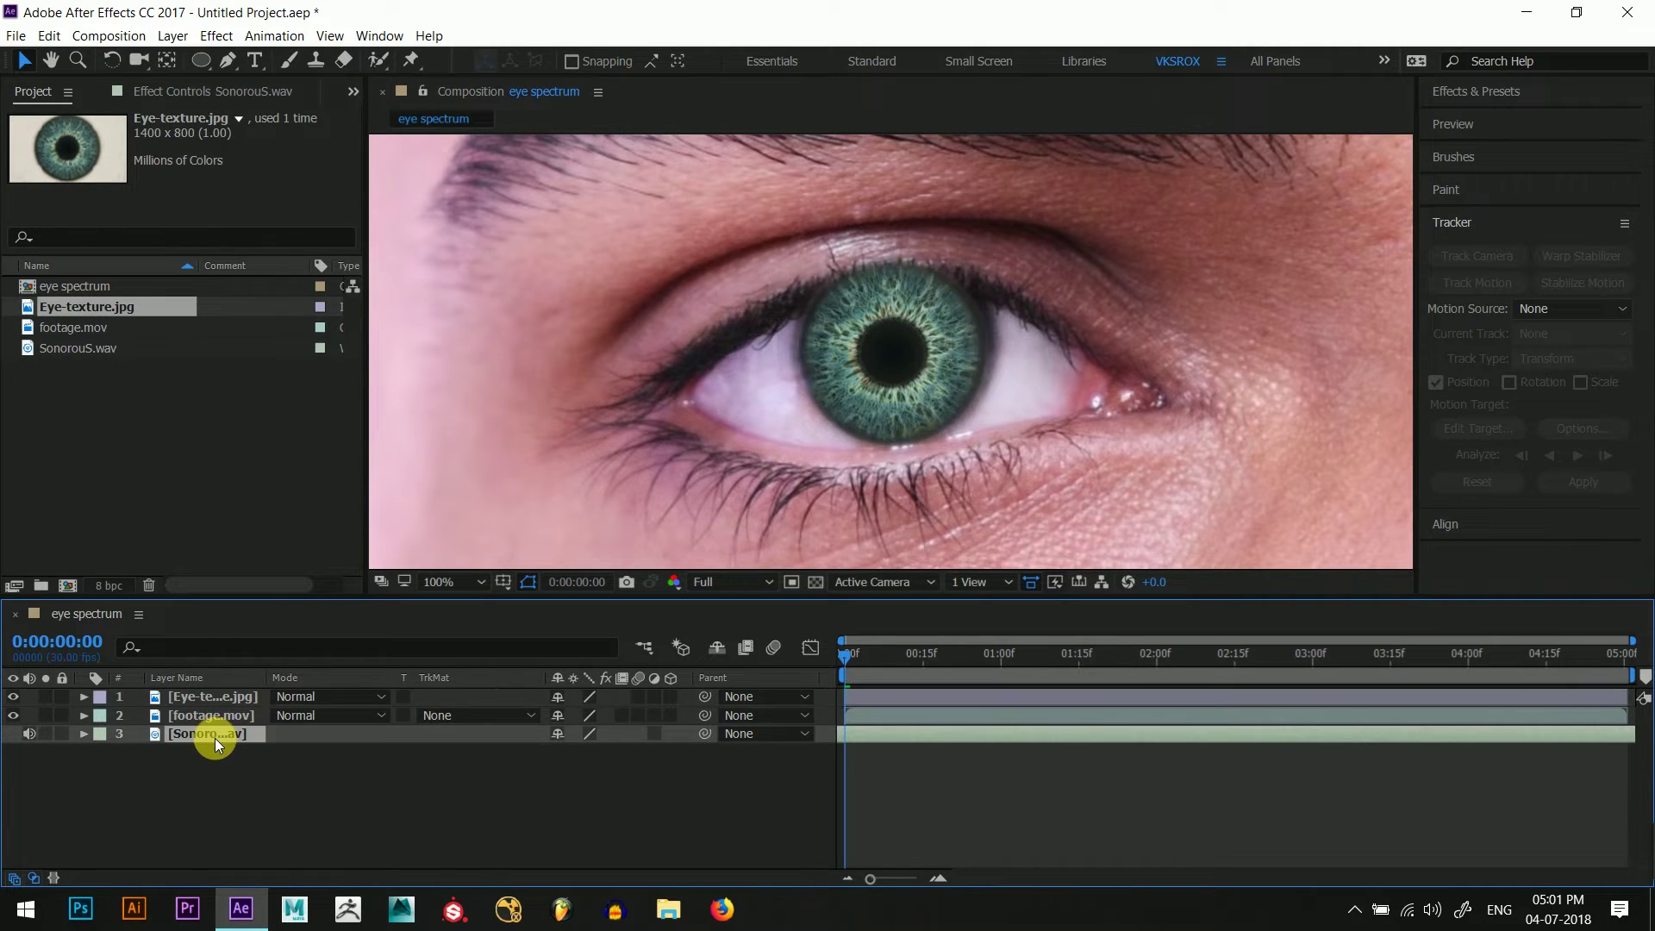
right_click(215, 736)
mouse_move(317, 416)
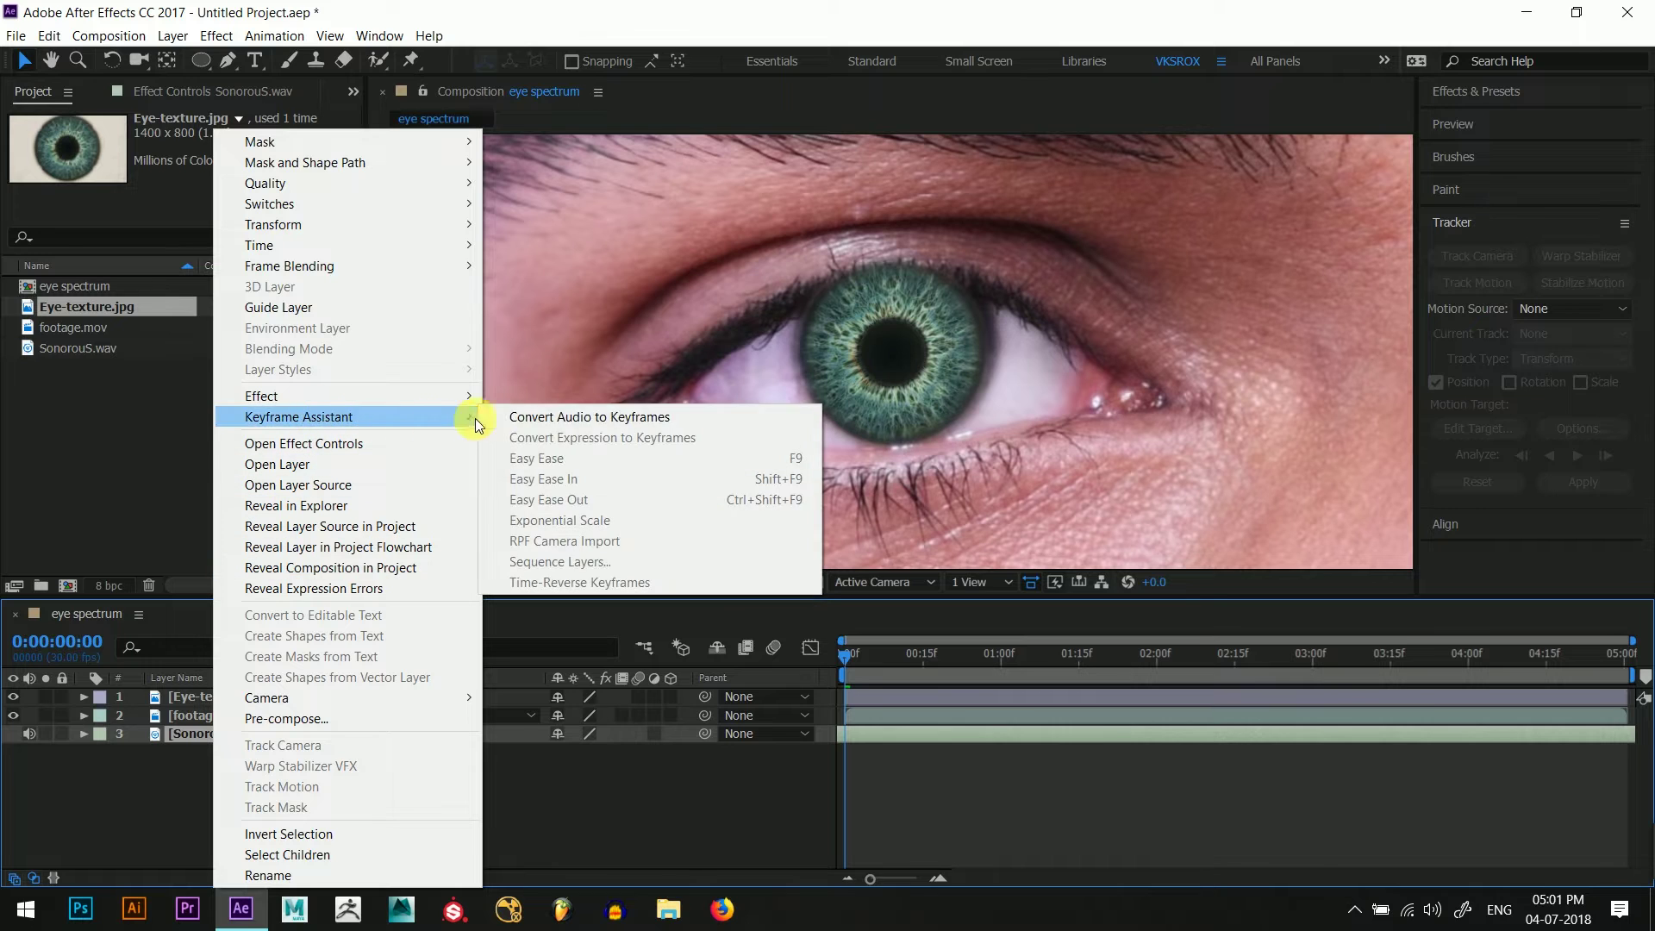
left_click(543, 420)
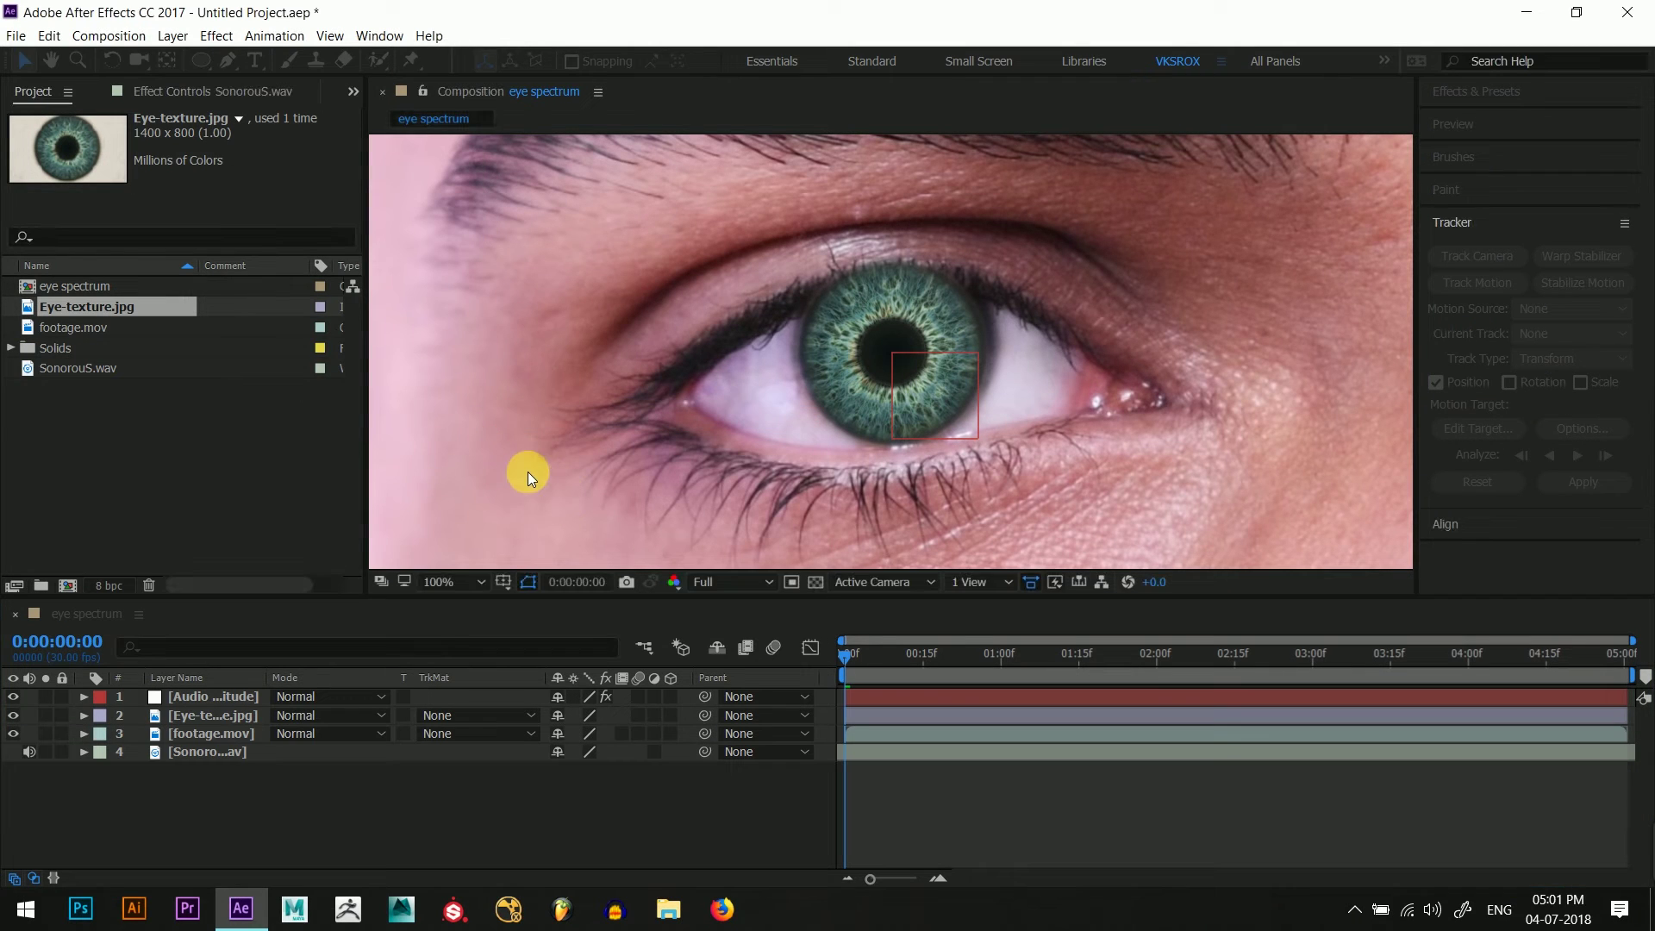
- Delete the Left Channel and Right Channel effects from the Audio Amplitude layer
left_click(239, 695)
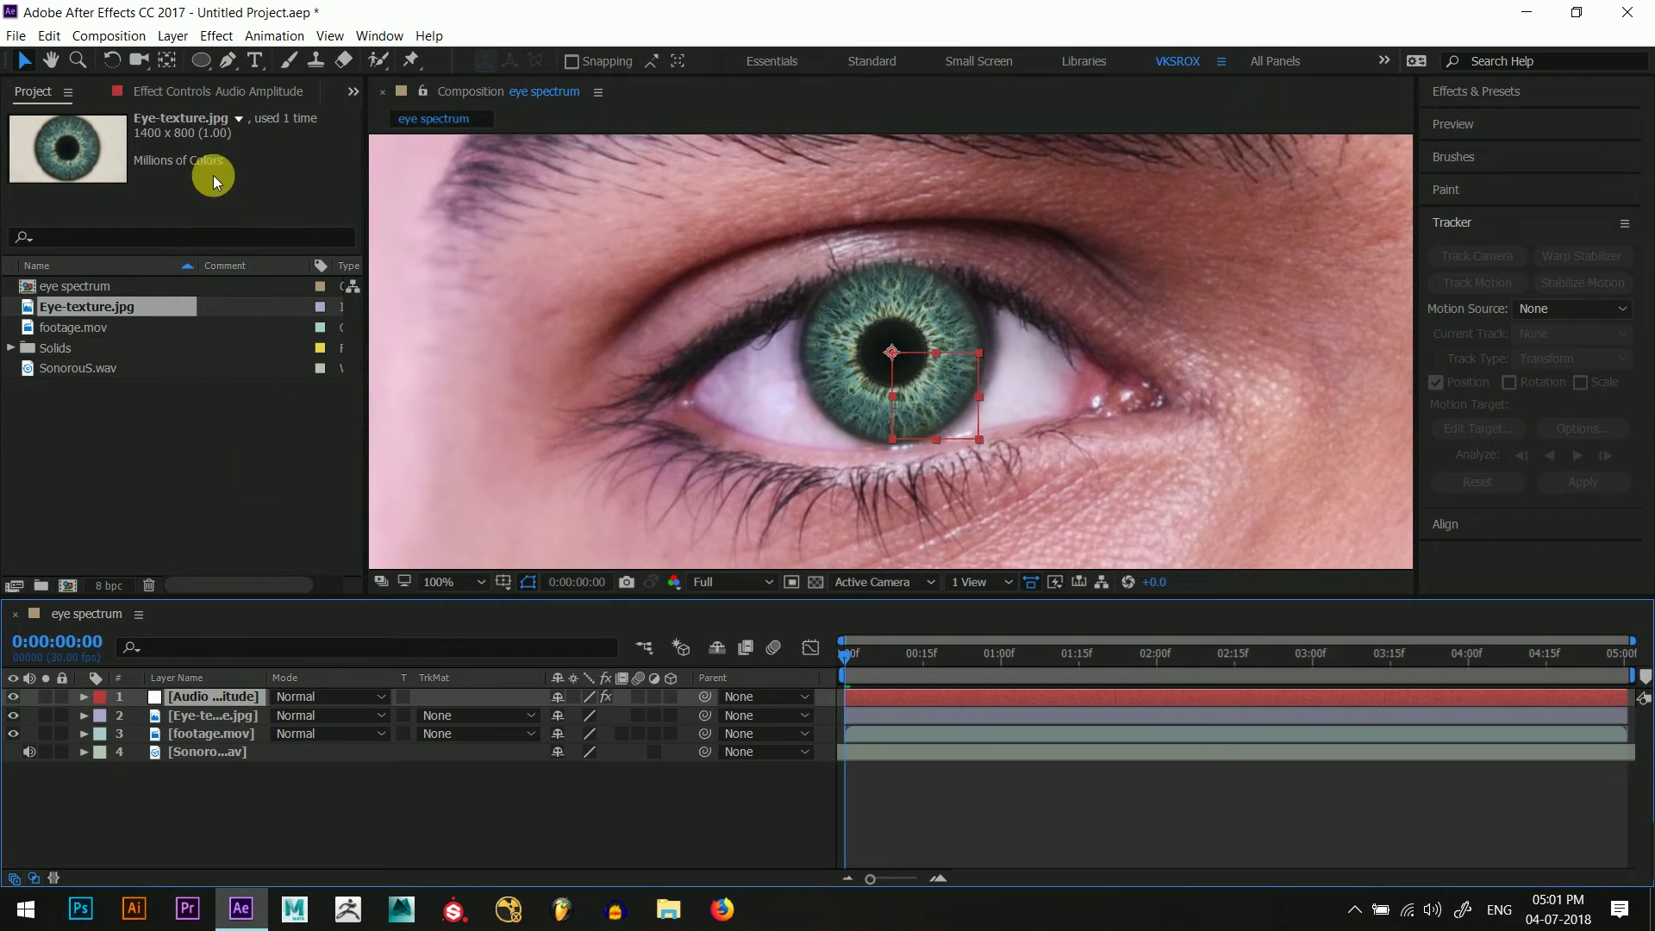
left_click(209, 91)
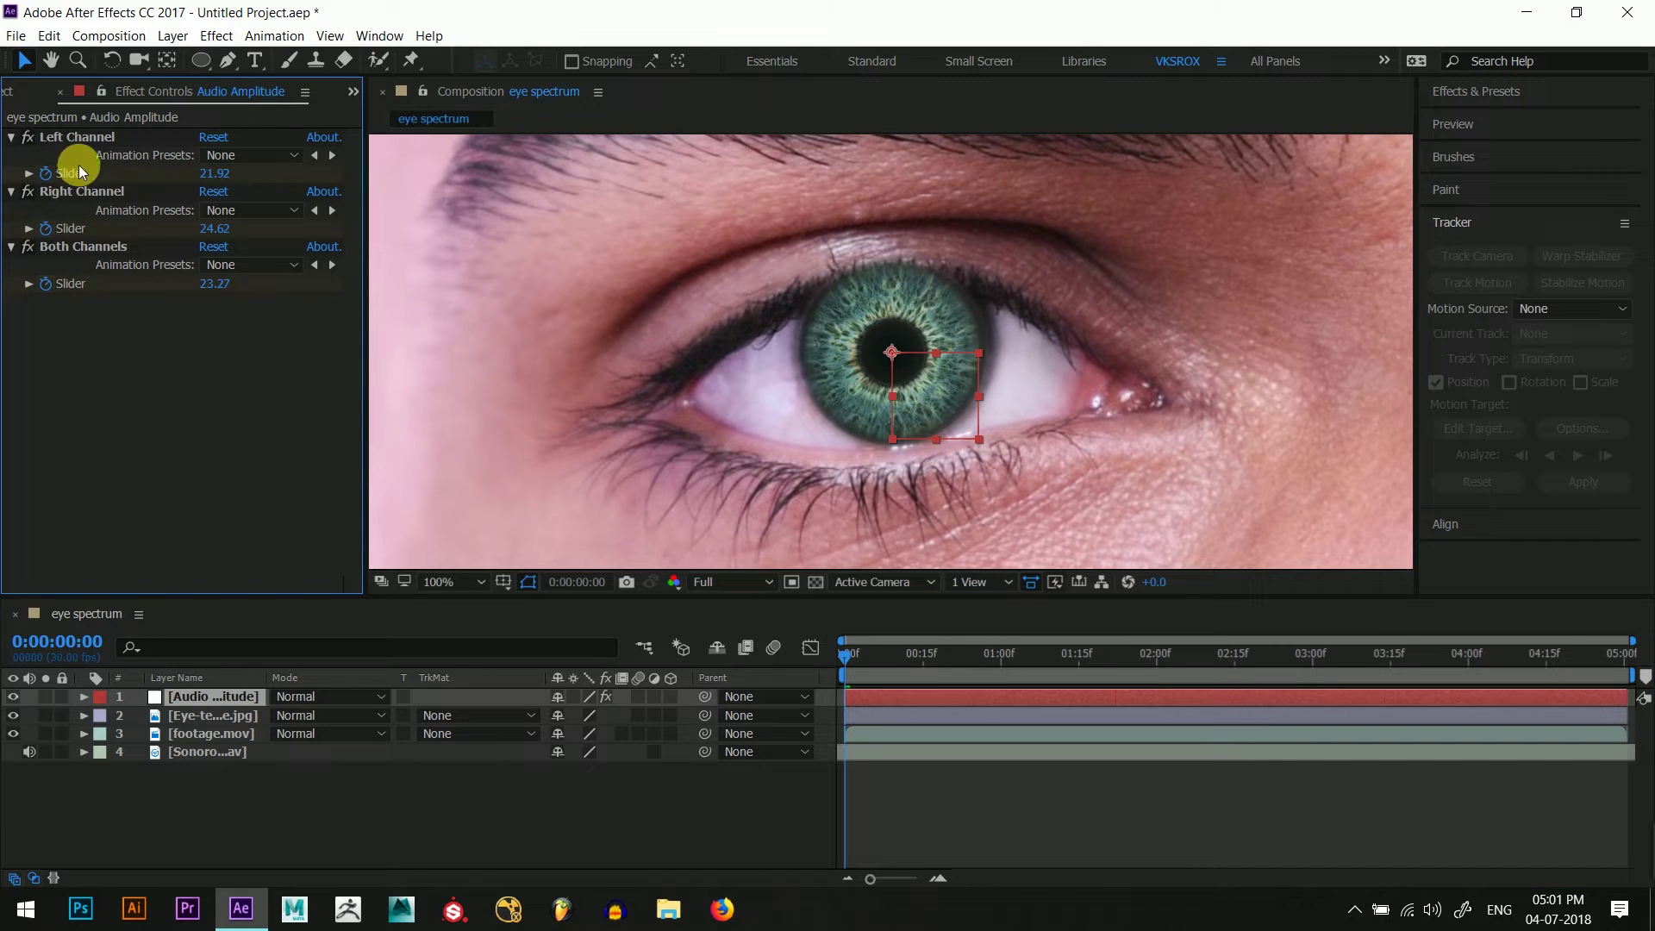
left_click(76, 191)
left_click(91, 138, "ctrl")
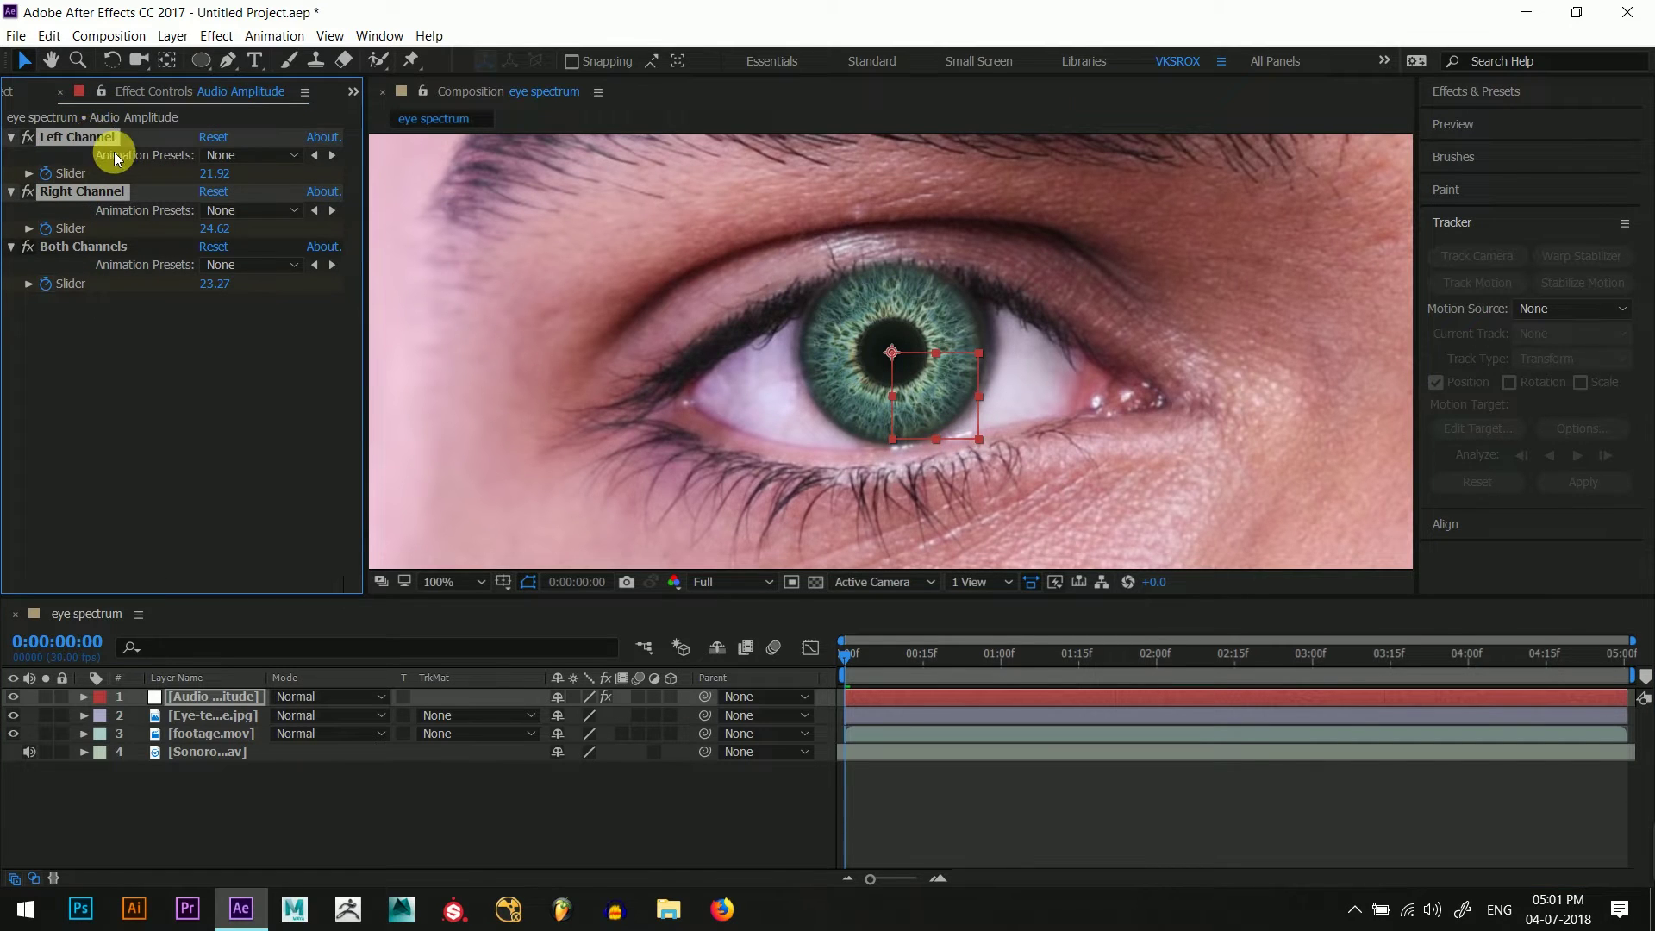
key("Delete")
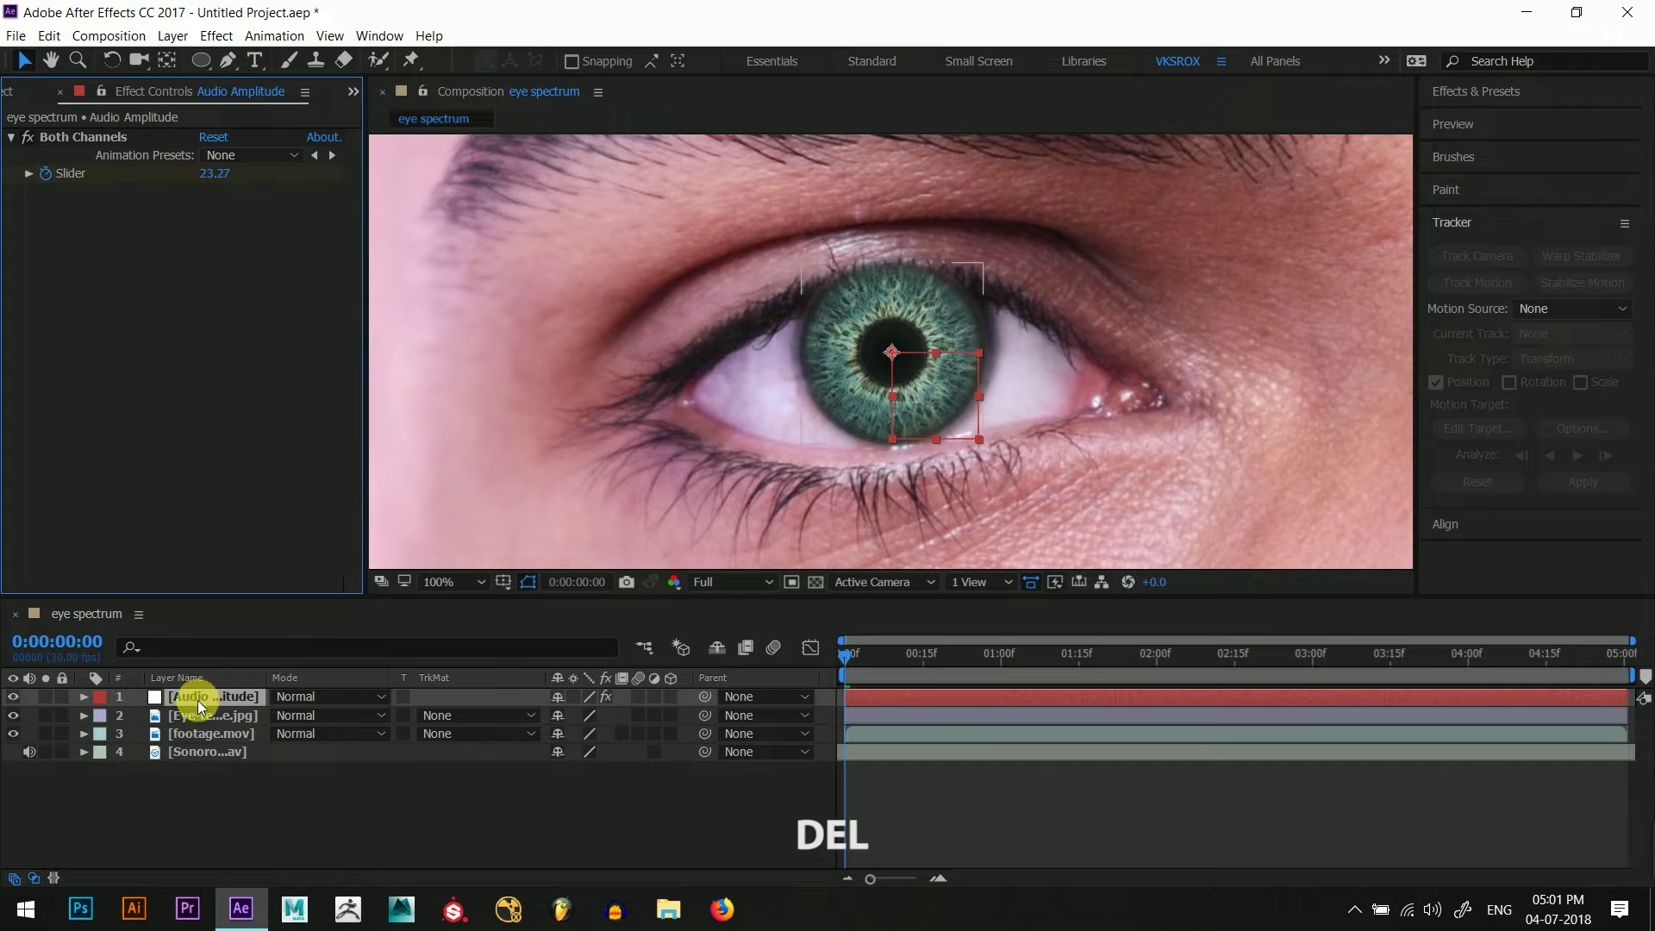
- Find the Bulge effect and apply it to the Eye-texture.jpg layer
left_click(200, 717)
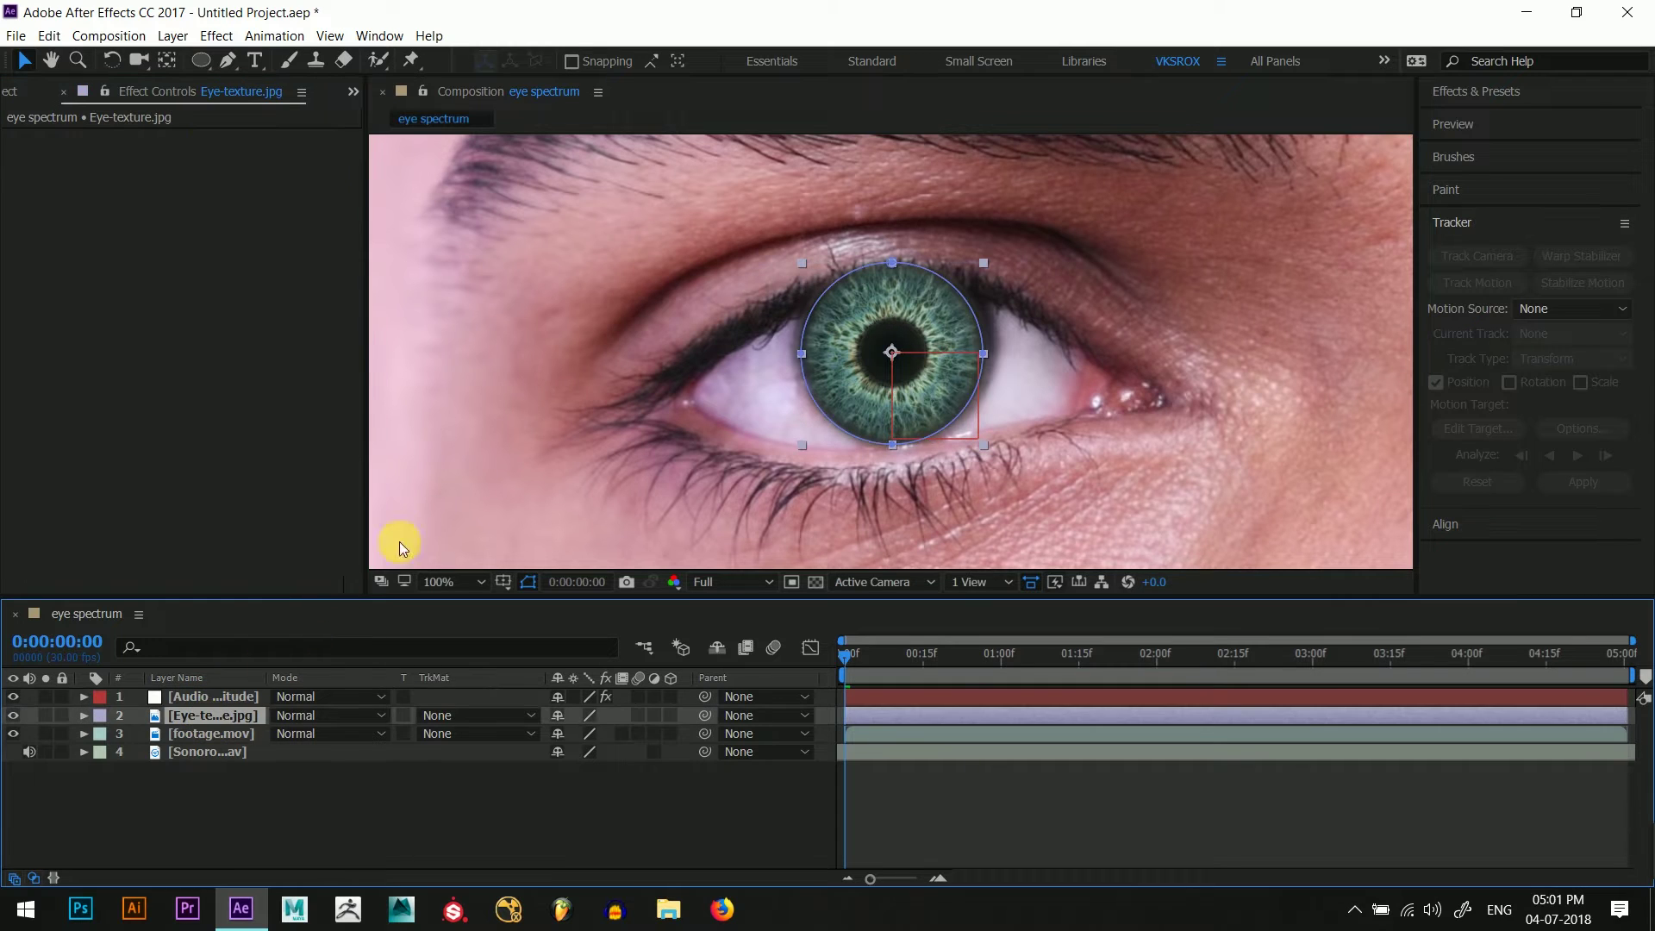
left_click(1469, 91)
left_click(1465, 117)
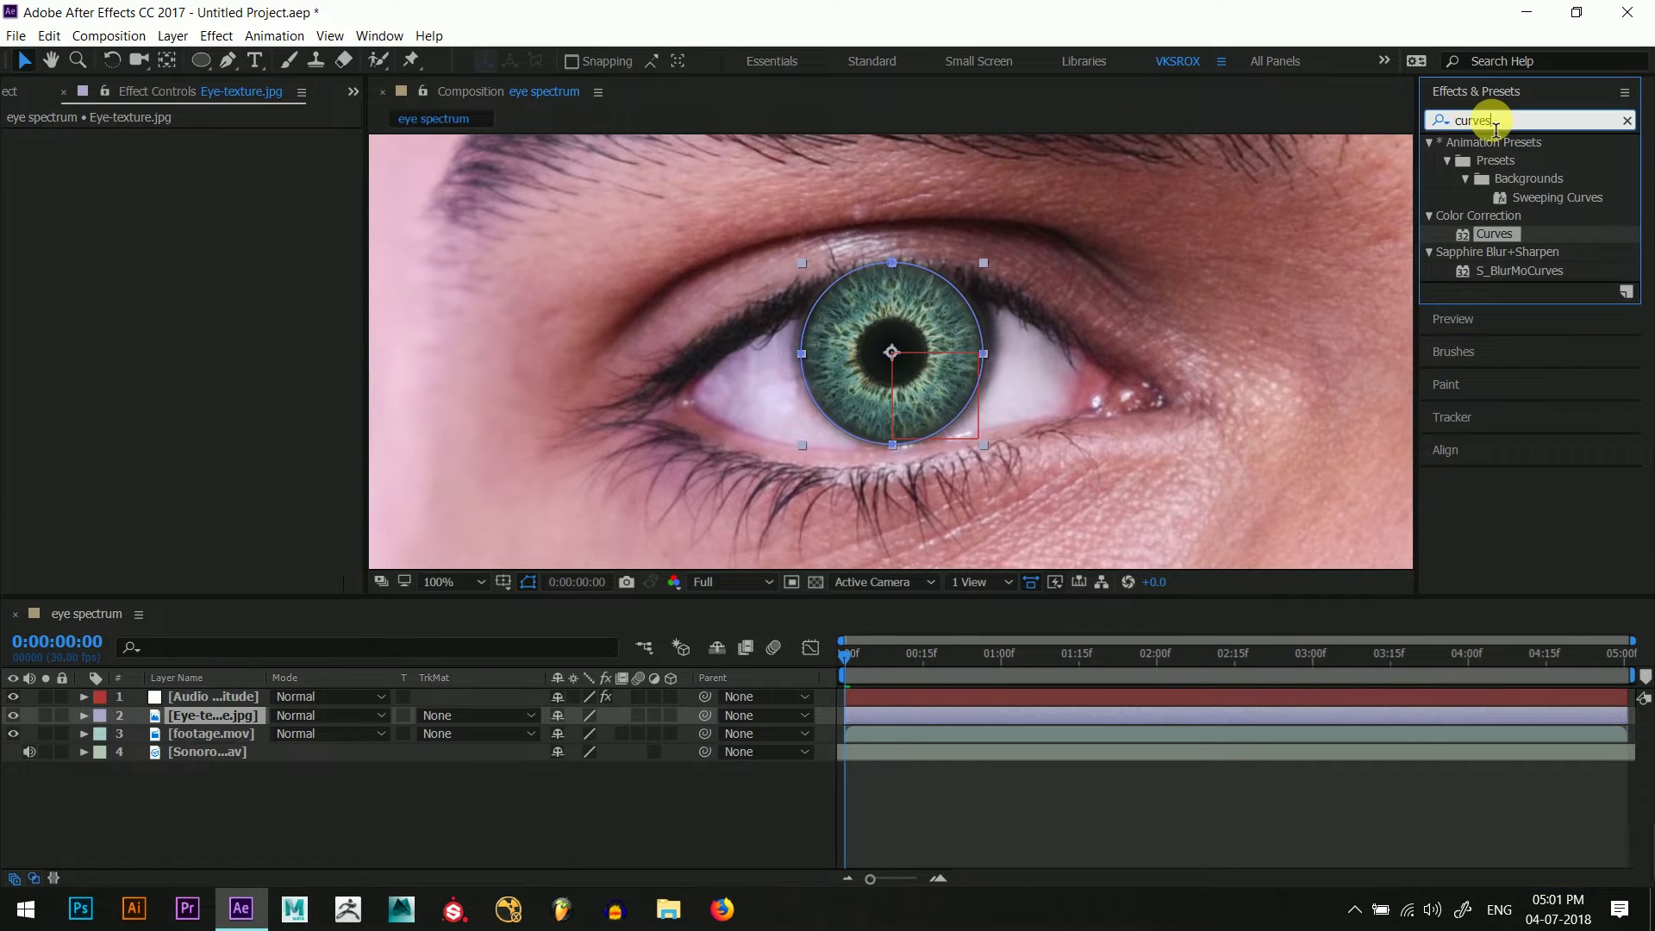
type("bulg")
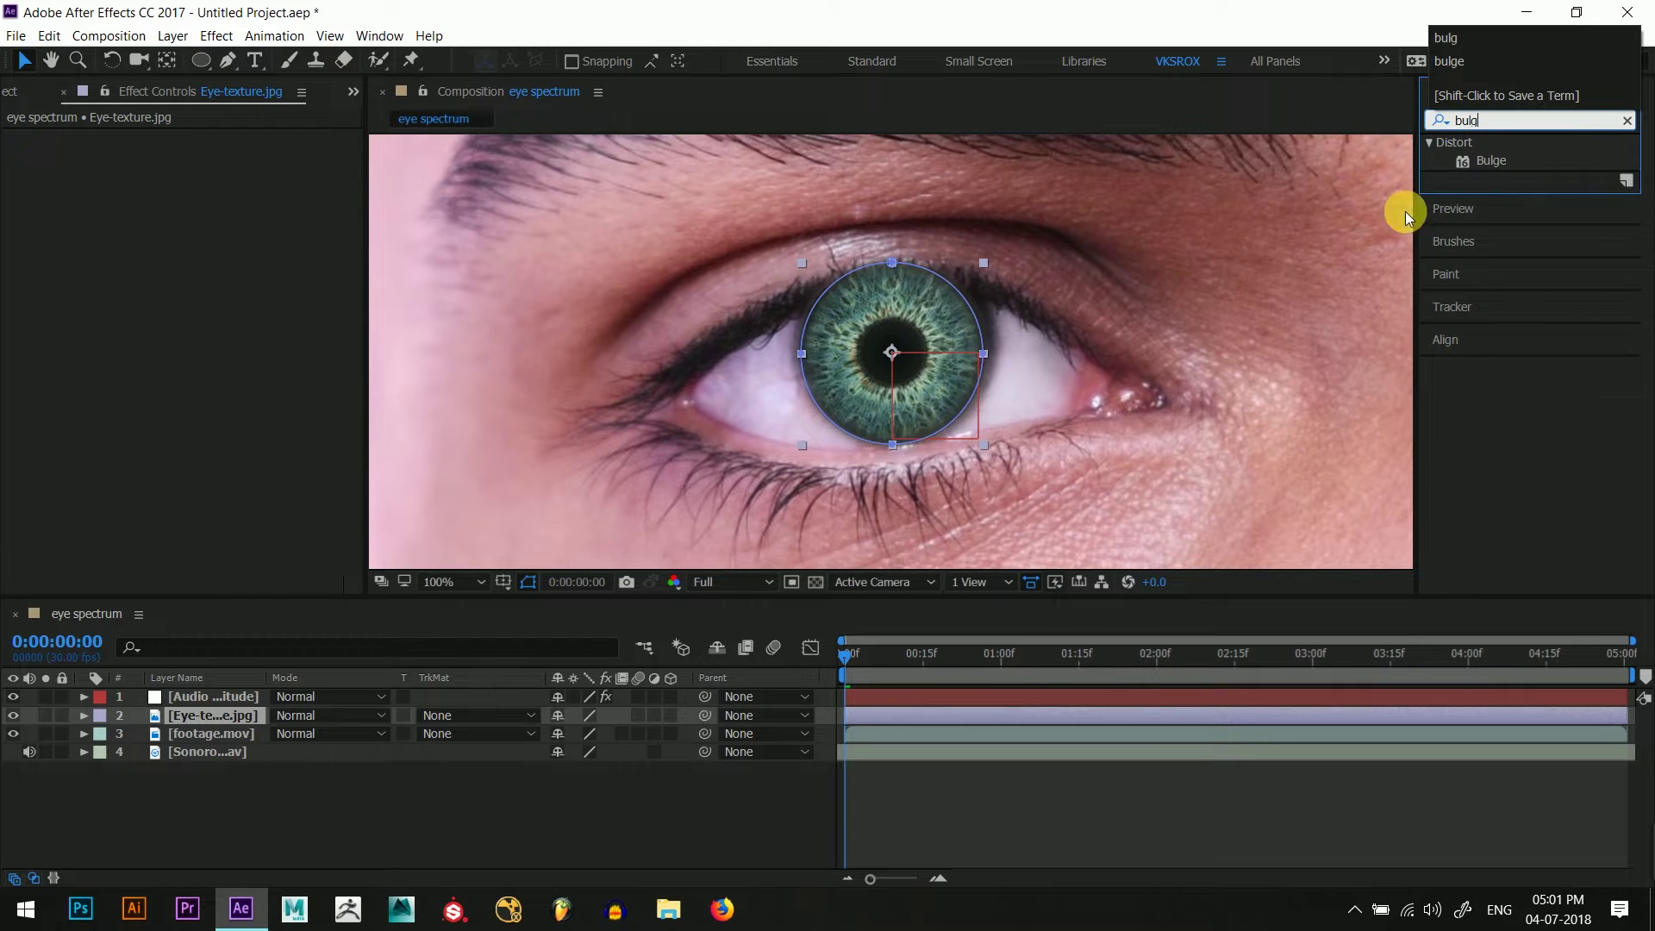
left_click_drag(1476, 160, 211, 717)
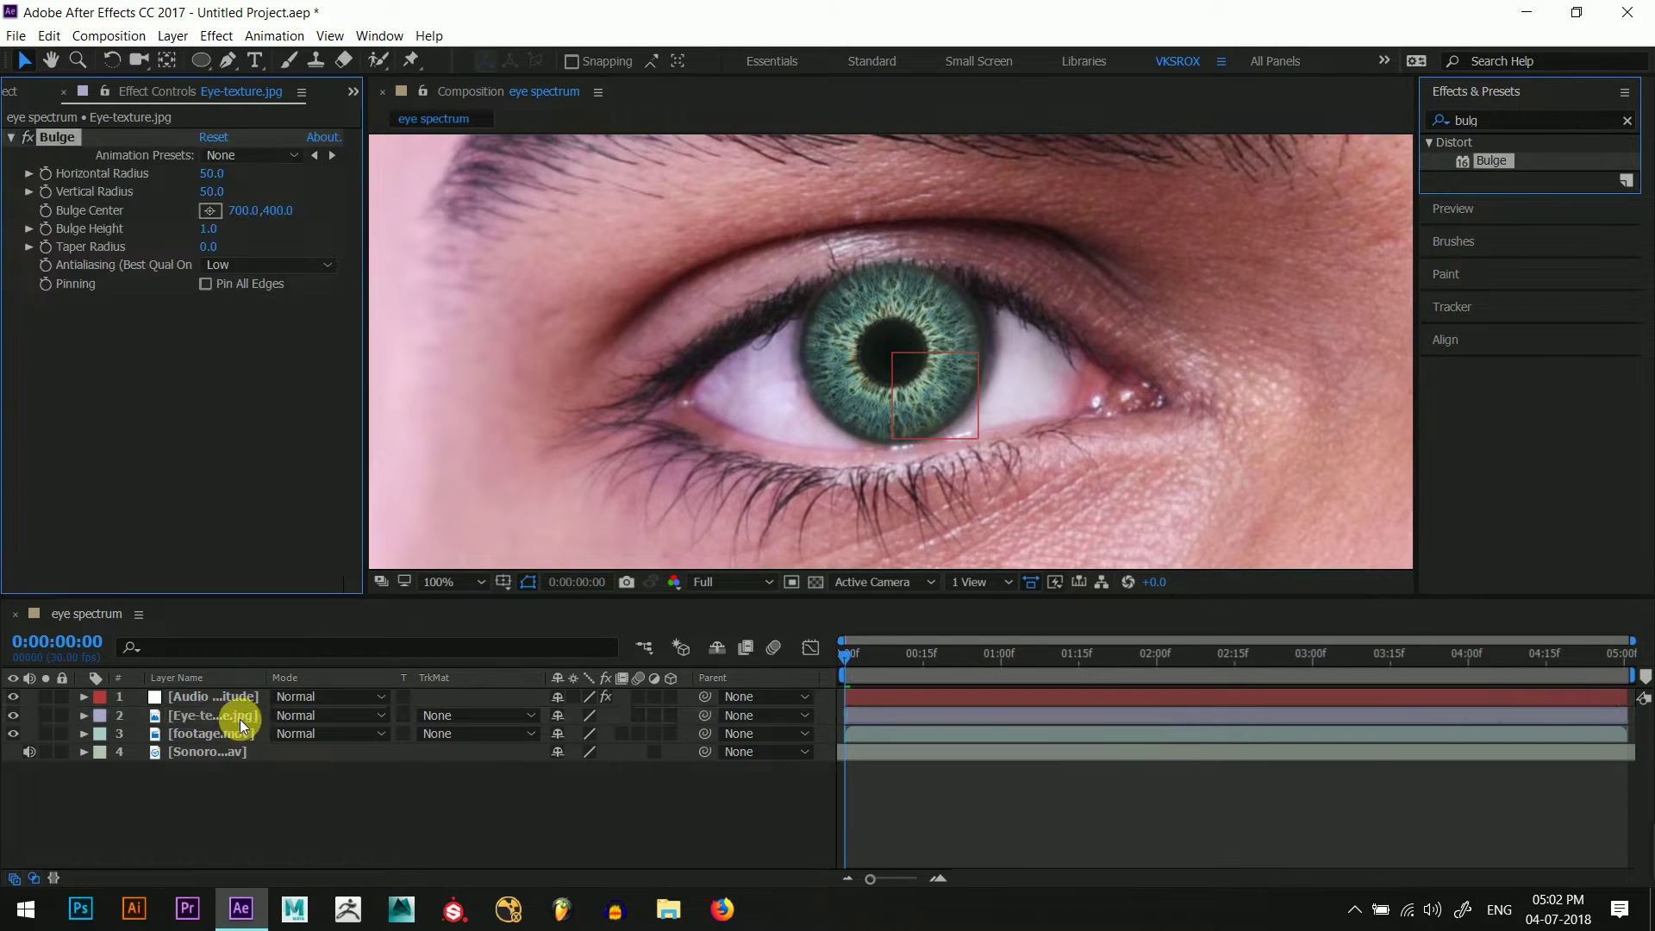
- Enlarge the Bulge to about 357 horizontal and 354 vertical radius, covering the iris, and set Bulge Height to 0
left_click_drag(906, 368, 980, 438)
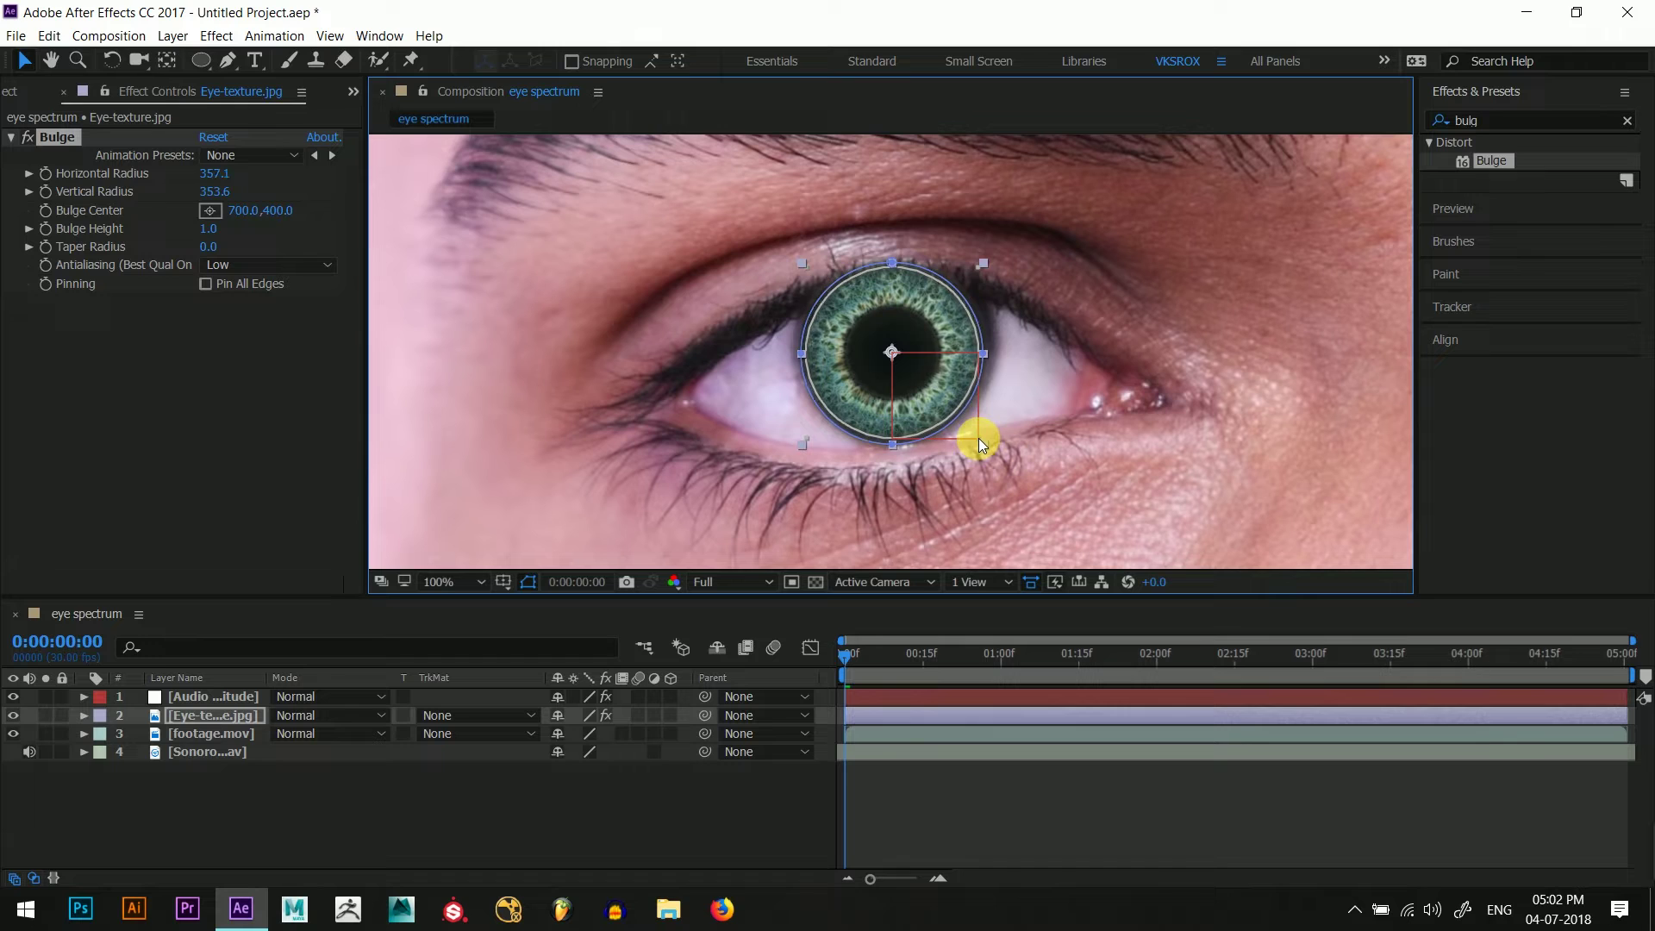
left_click_drag(208, 229, 265, 249)
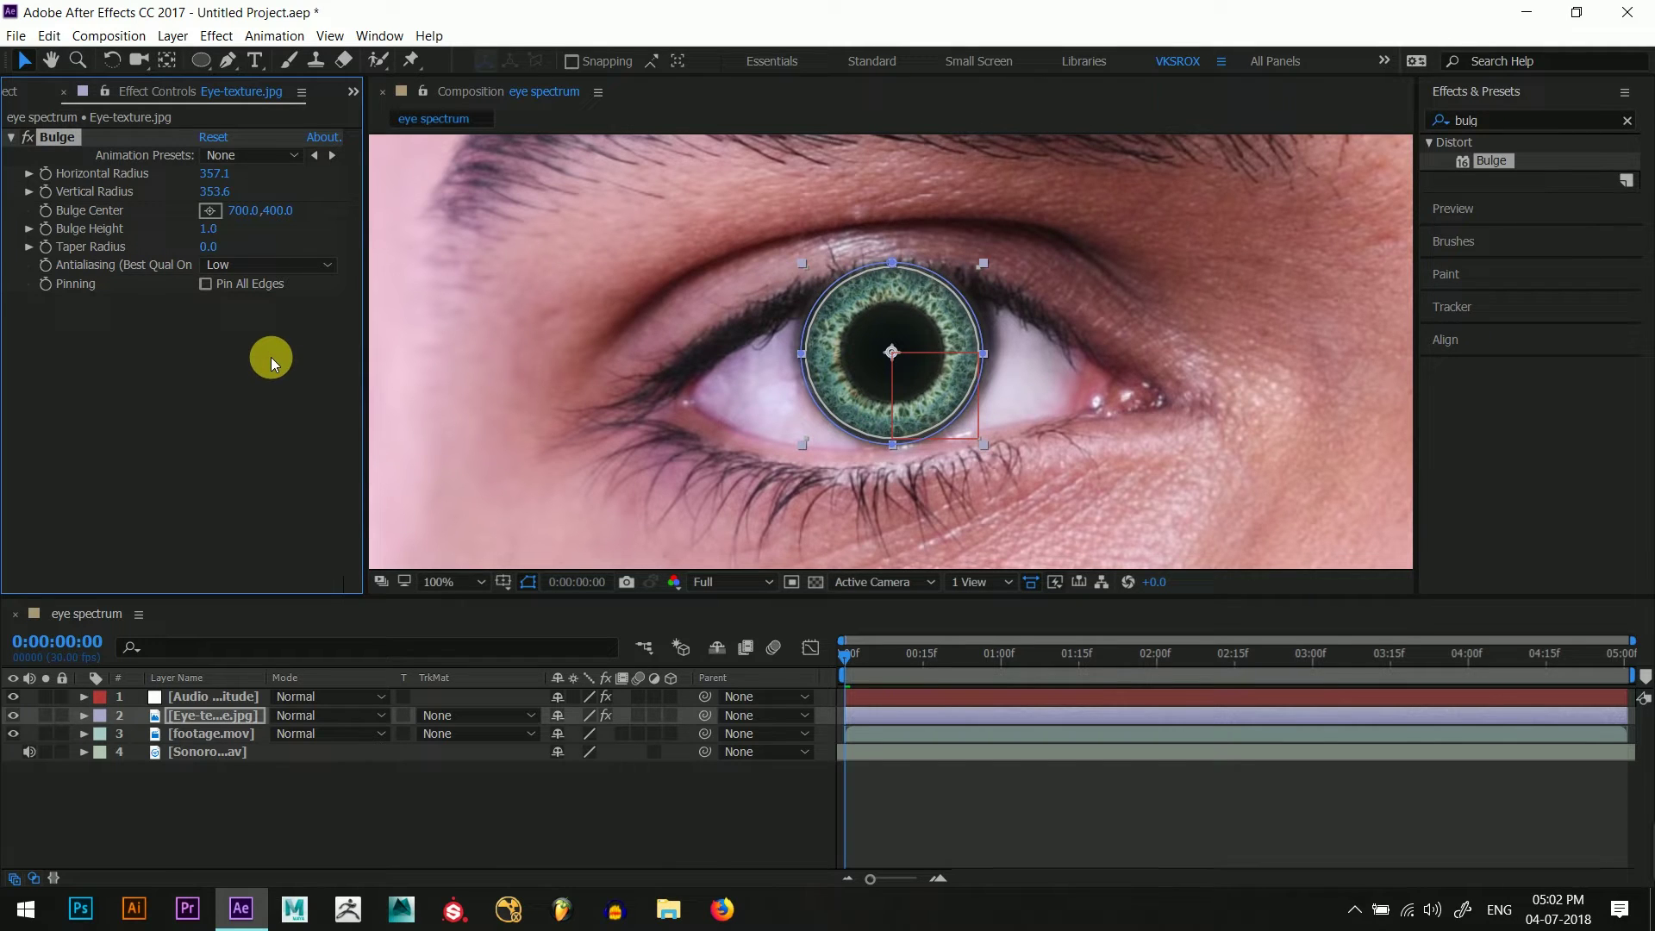
type("0")
left_click(143, 408)
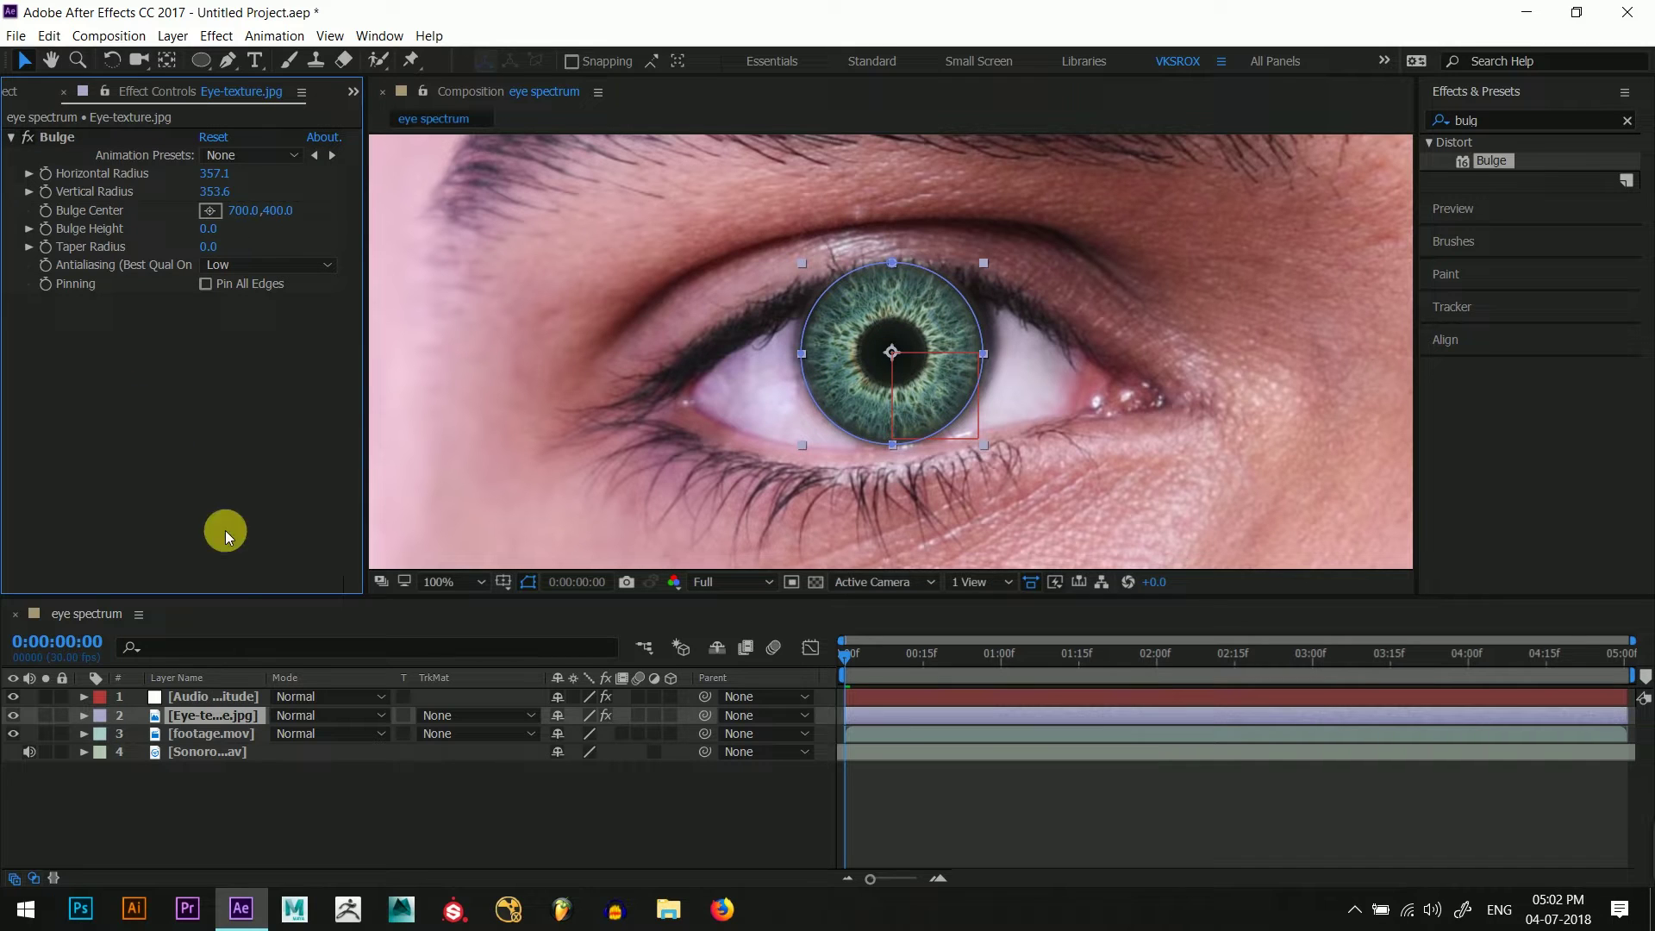
- Expand the Audio Amplitude layer down to its Both Channels Slider in an enlarged timeline
left_click(211, 696)
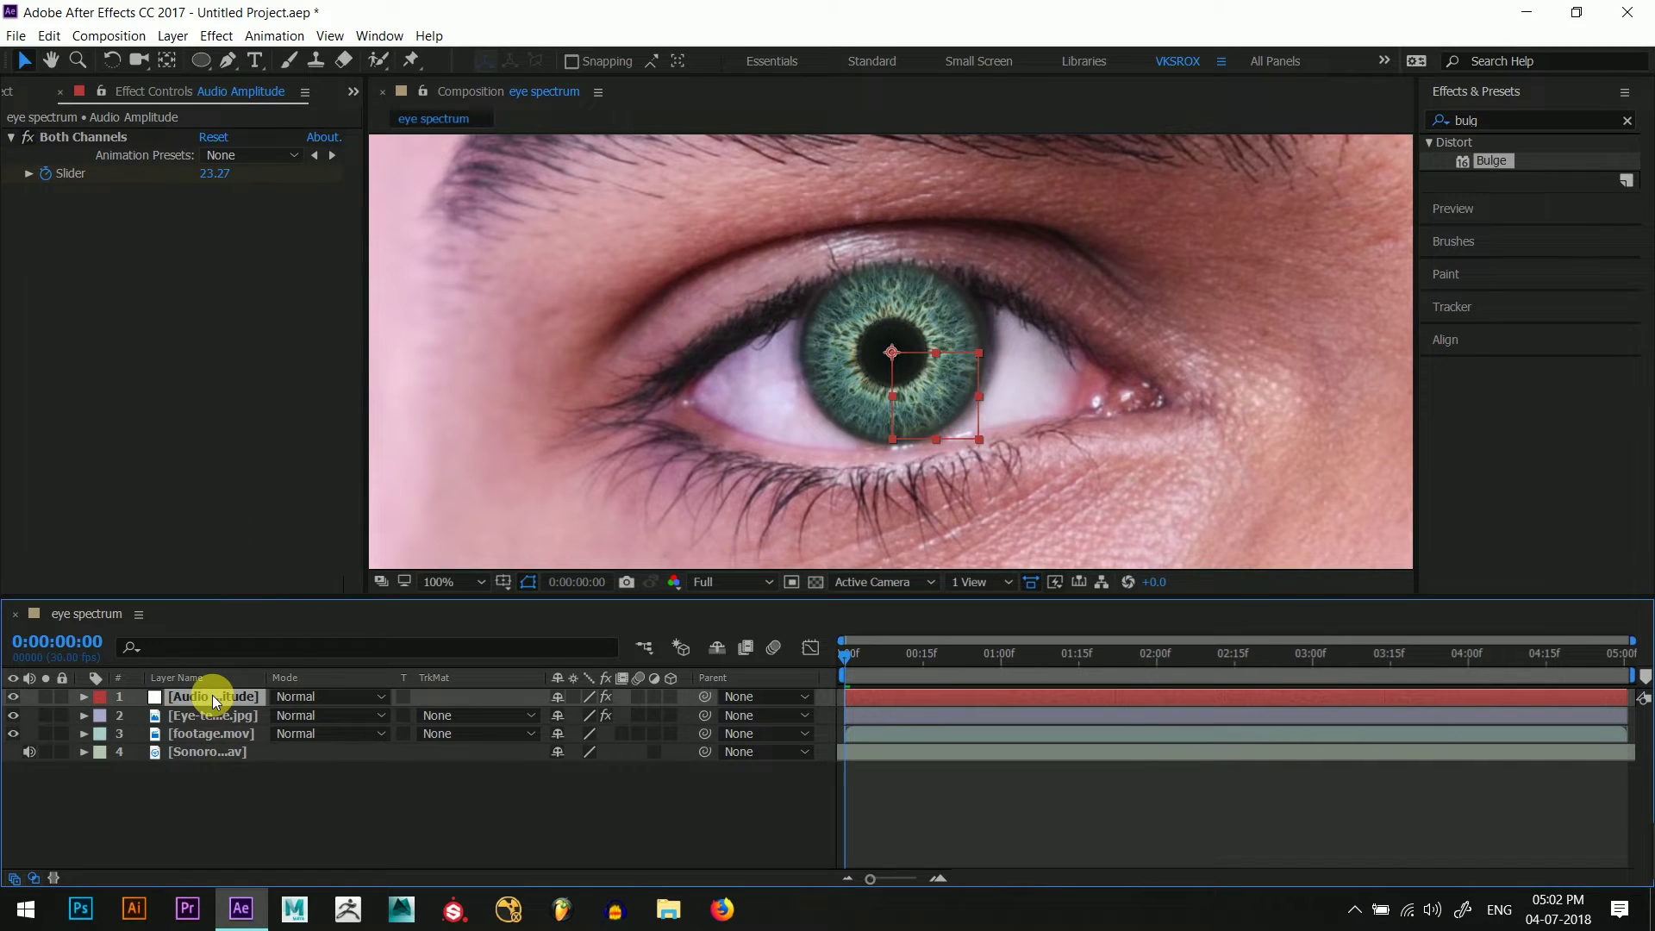
left_click(84, 696)
left_click(103, 715)
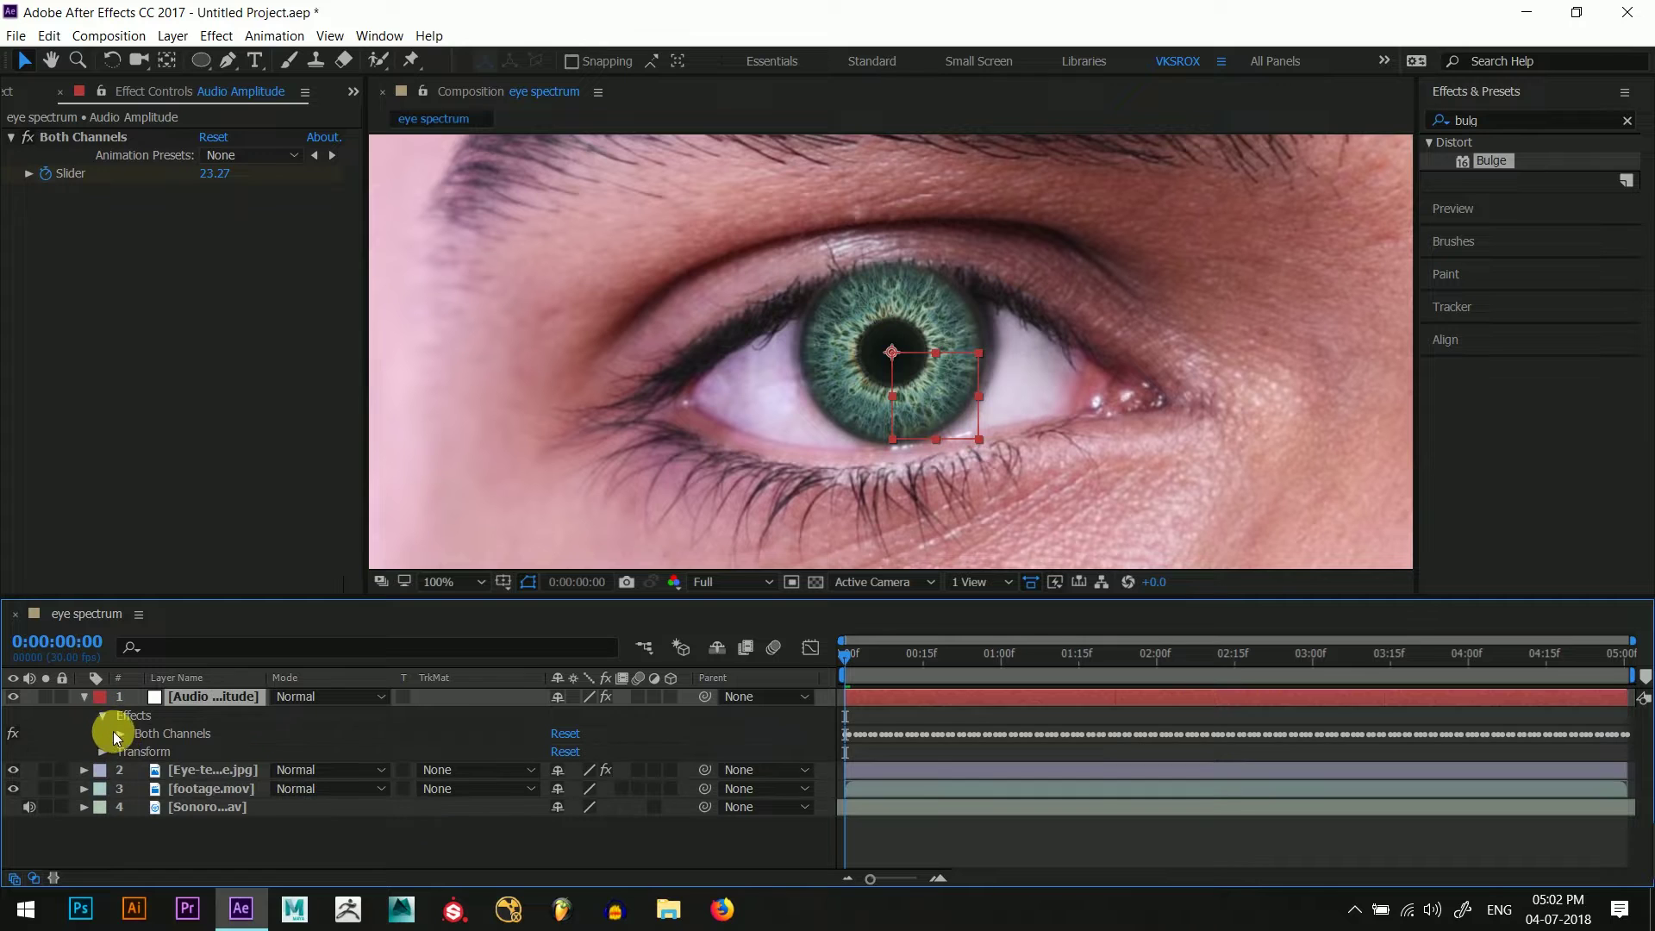
left_click(122, 733)
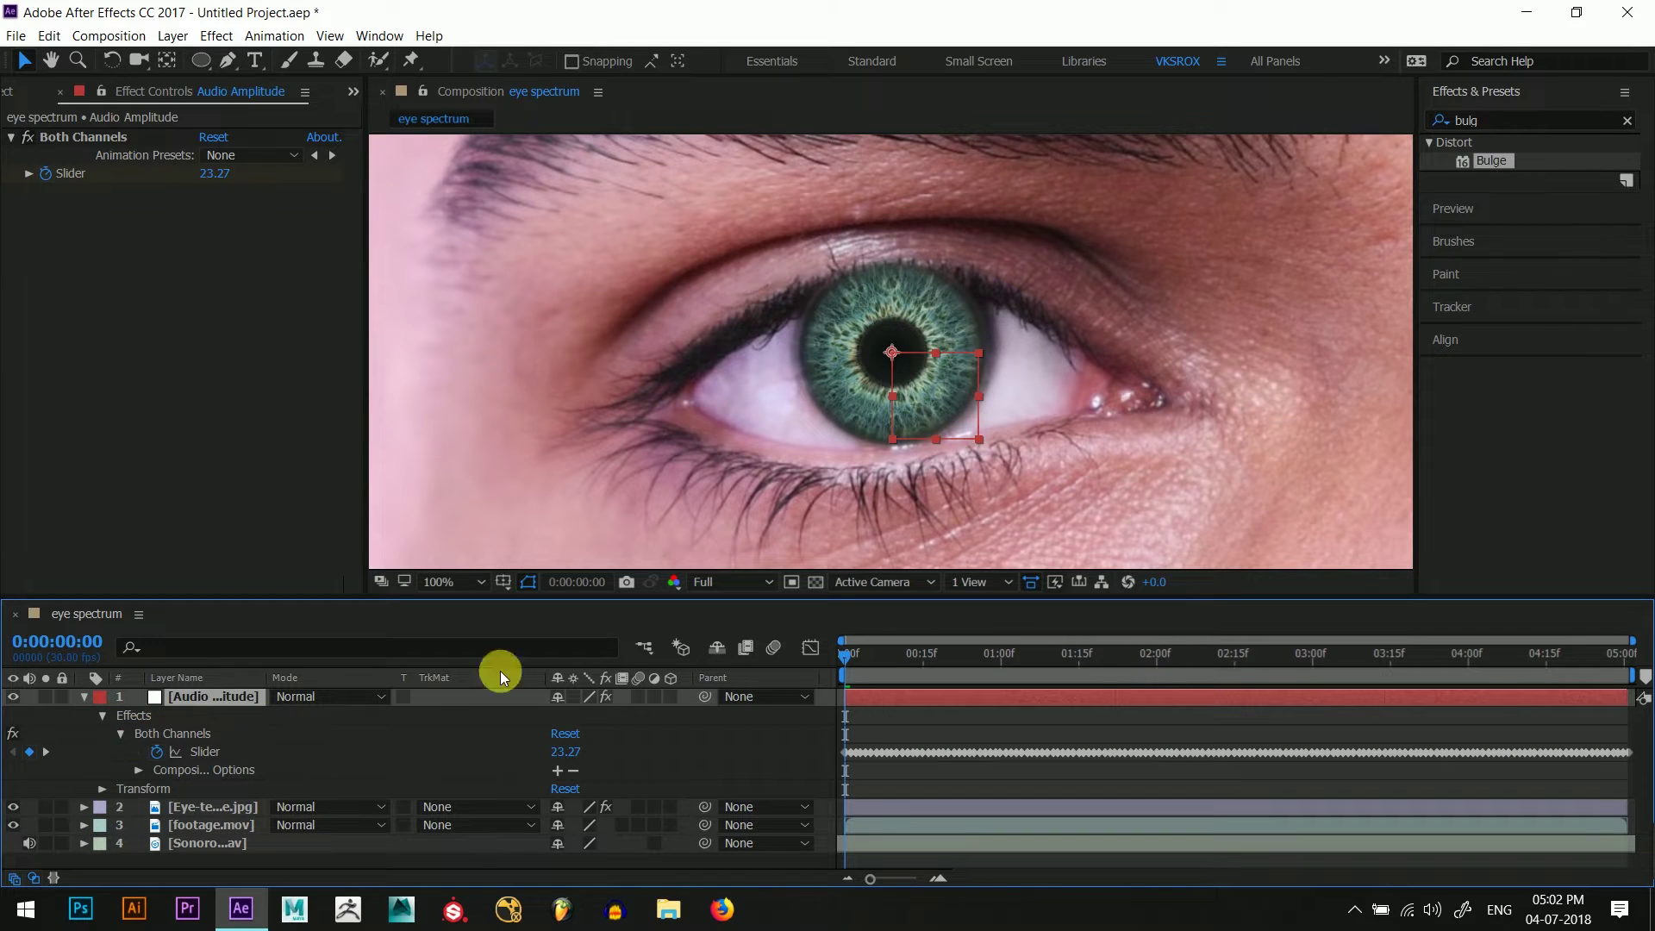
left_click_drag(731, 598, 700, 184)
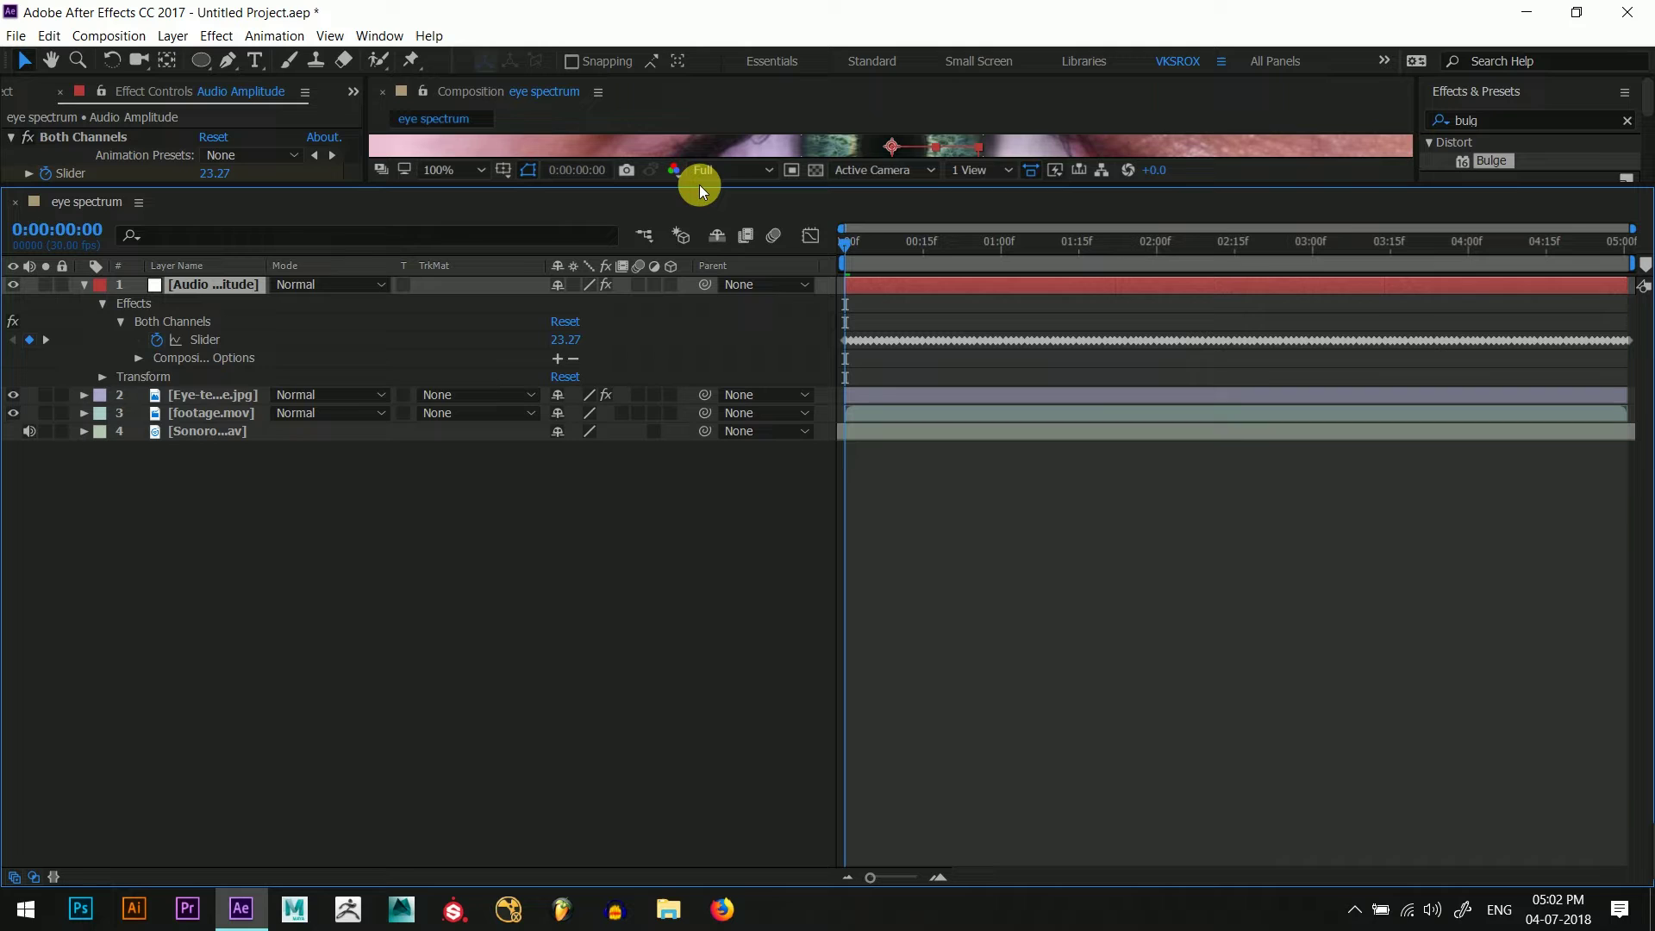
- Link the Bulge Height of the Eye-texture.jpg layer to the Audio Amplitude layer's Both Channels Slider with an expression
left_click(218, 398)
left_click(83, 395)
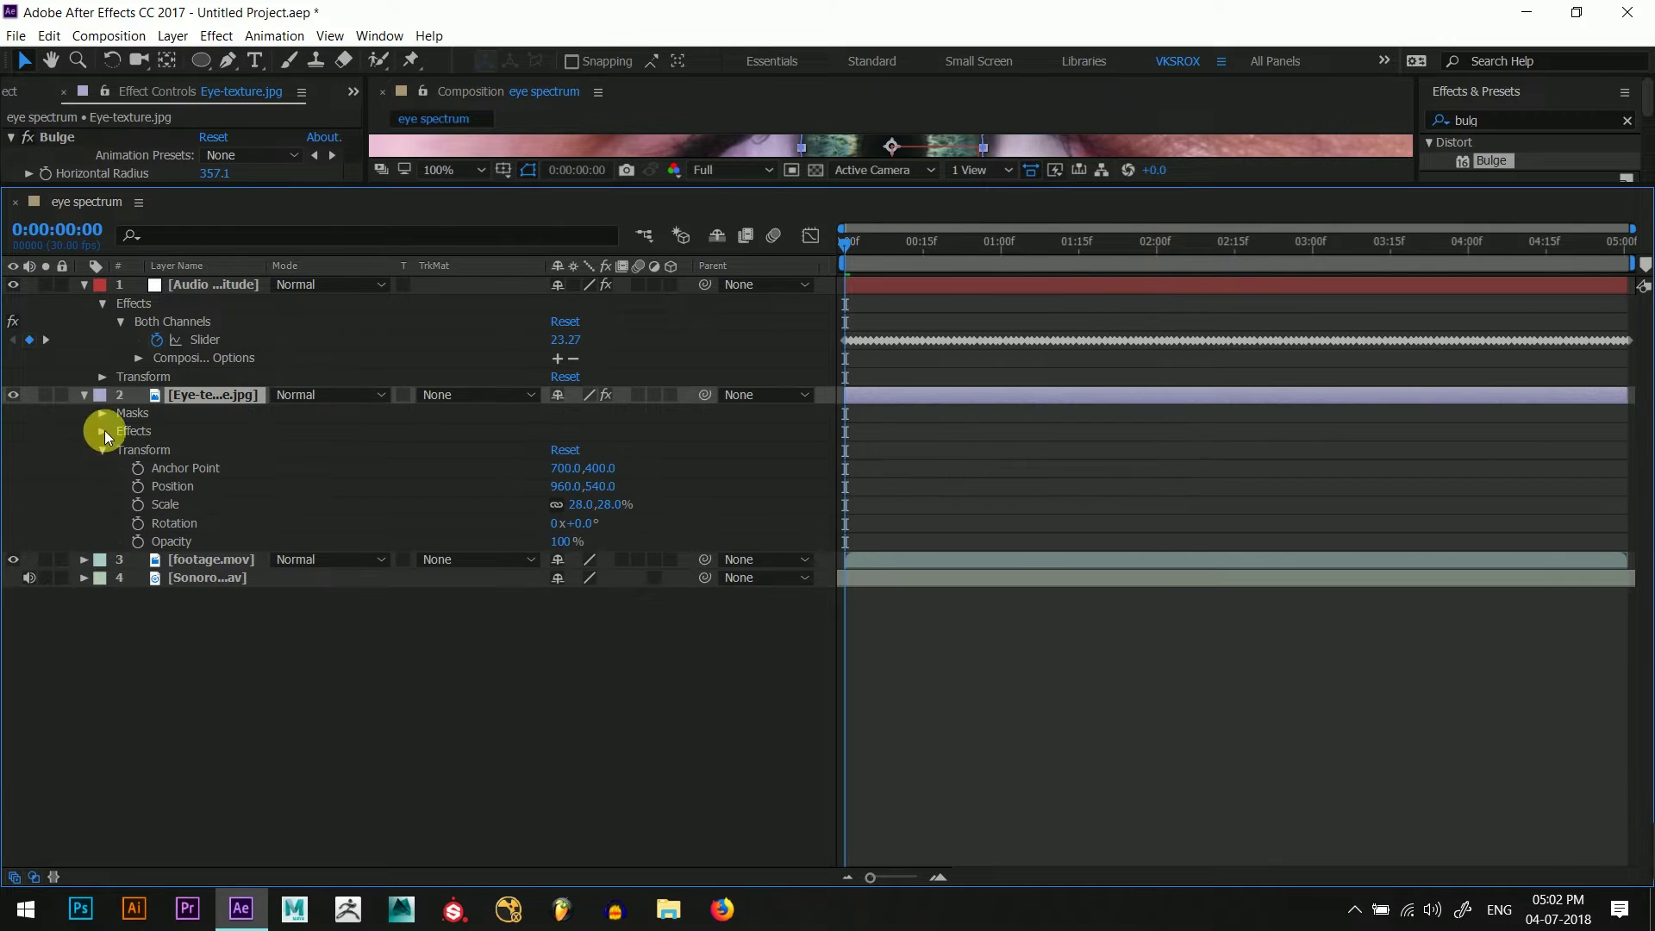
left_click(103, 431)
left_click(120, 450)
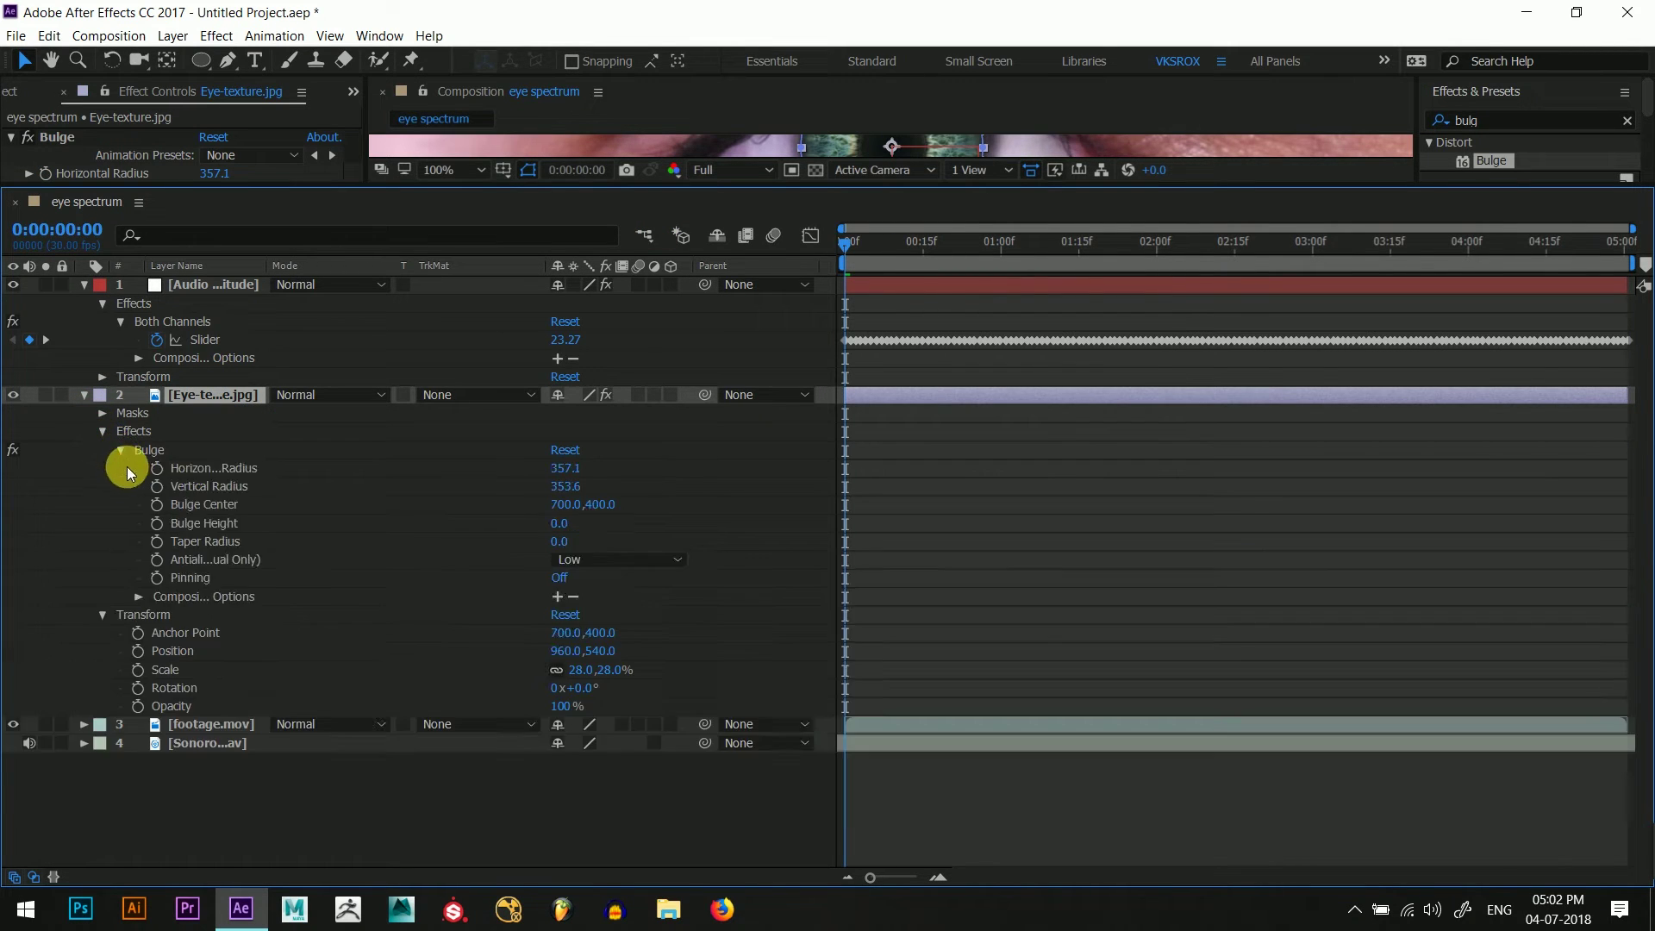
left_click(232, 522)
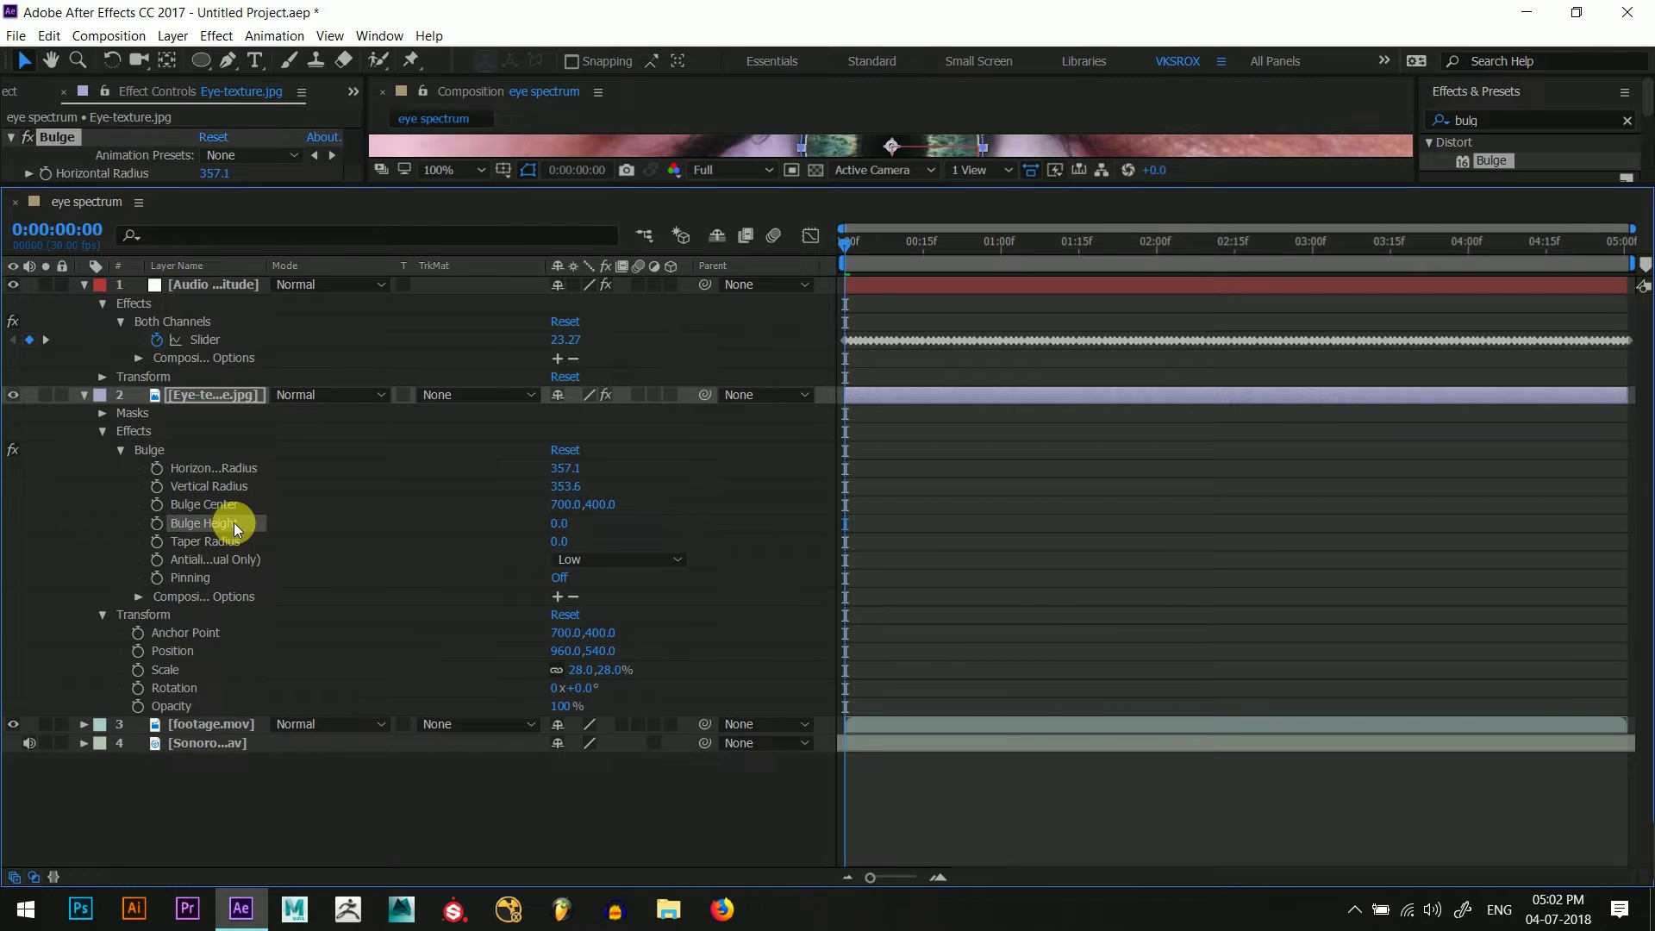
left_click(156, 524, "alt")
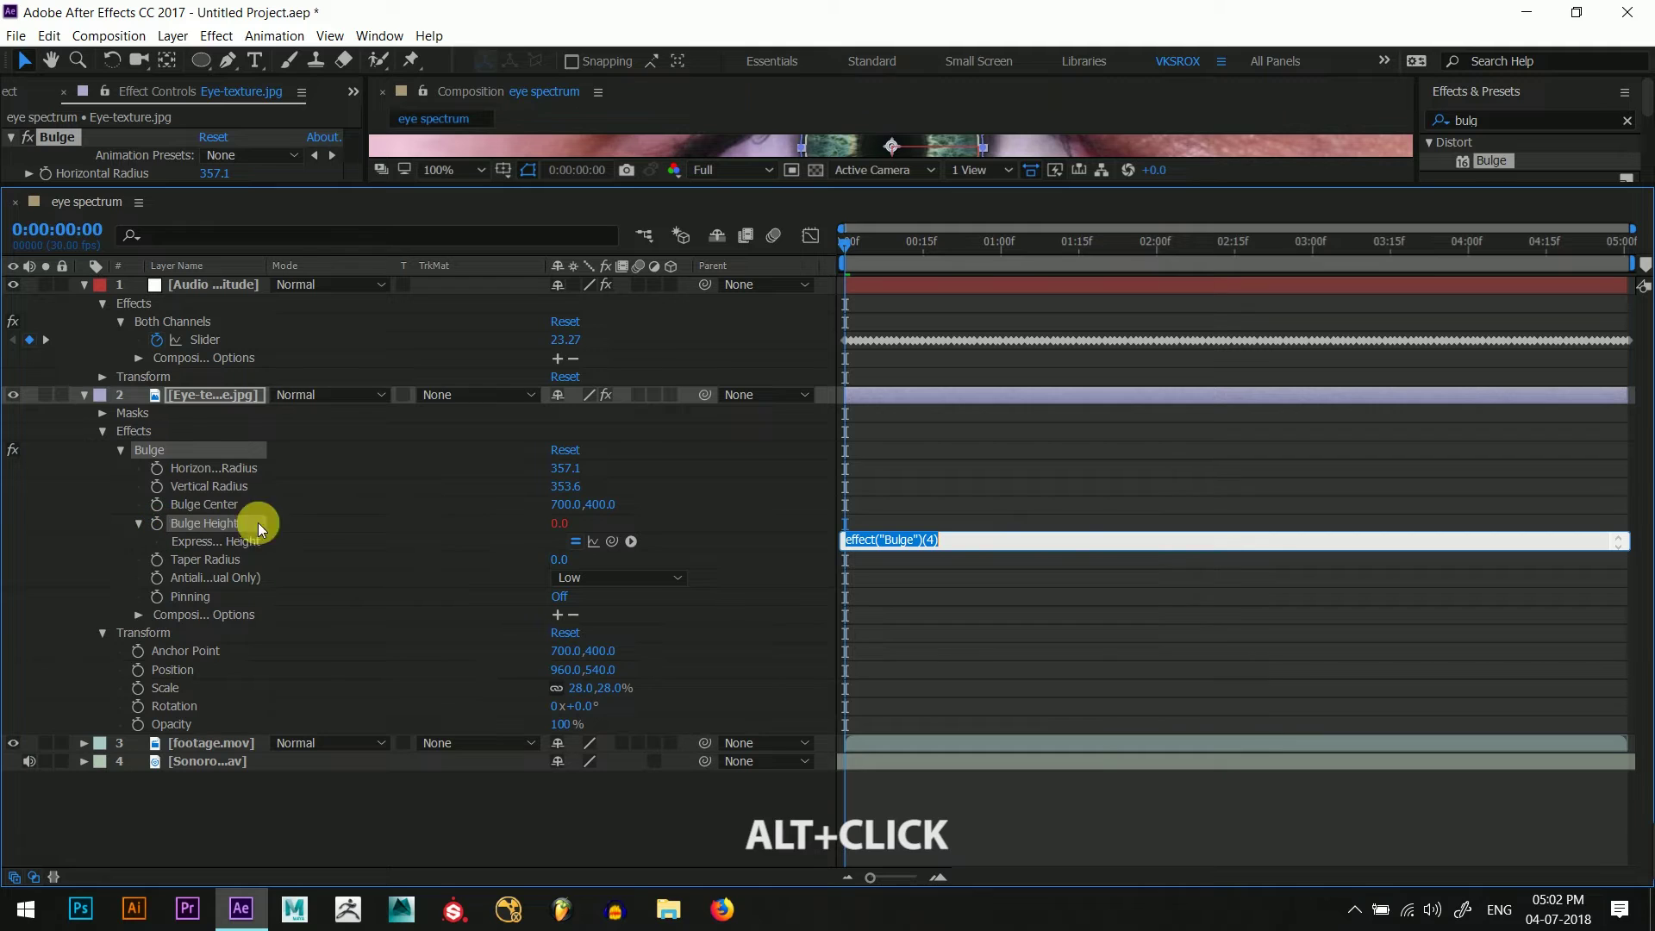
left_click_drag(611, 541, 215, 340)
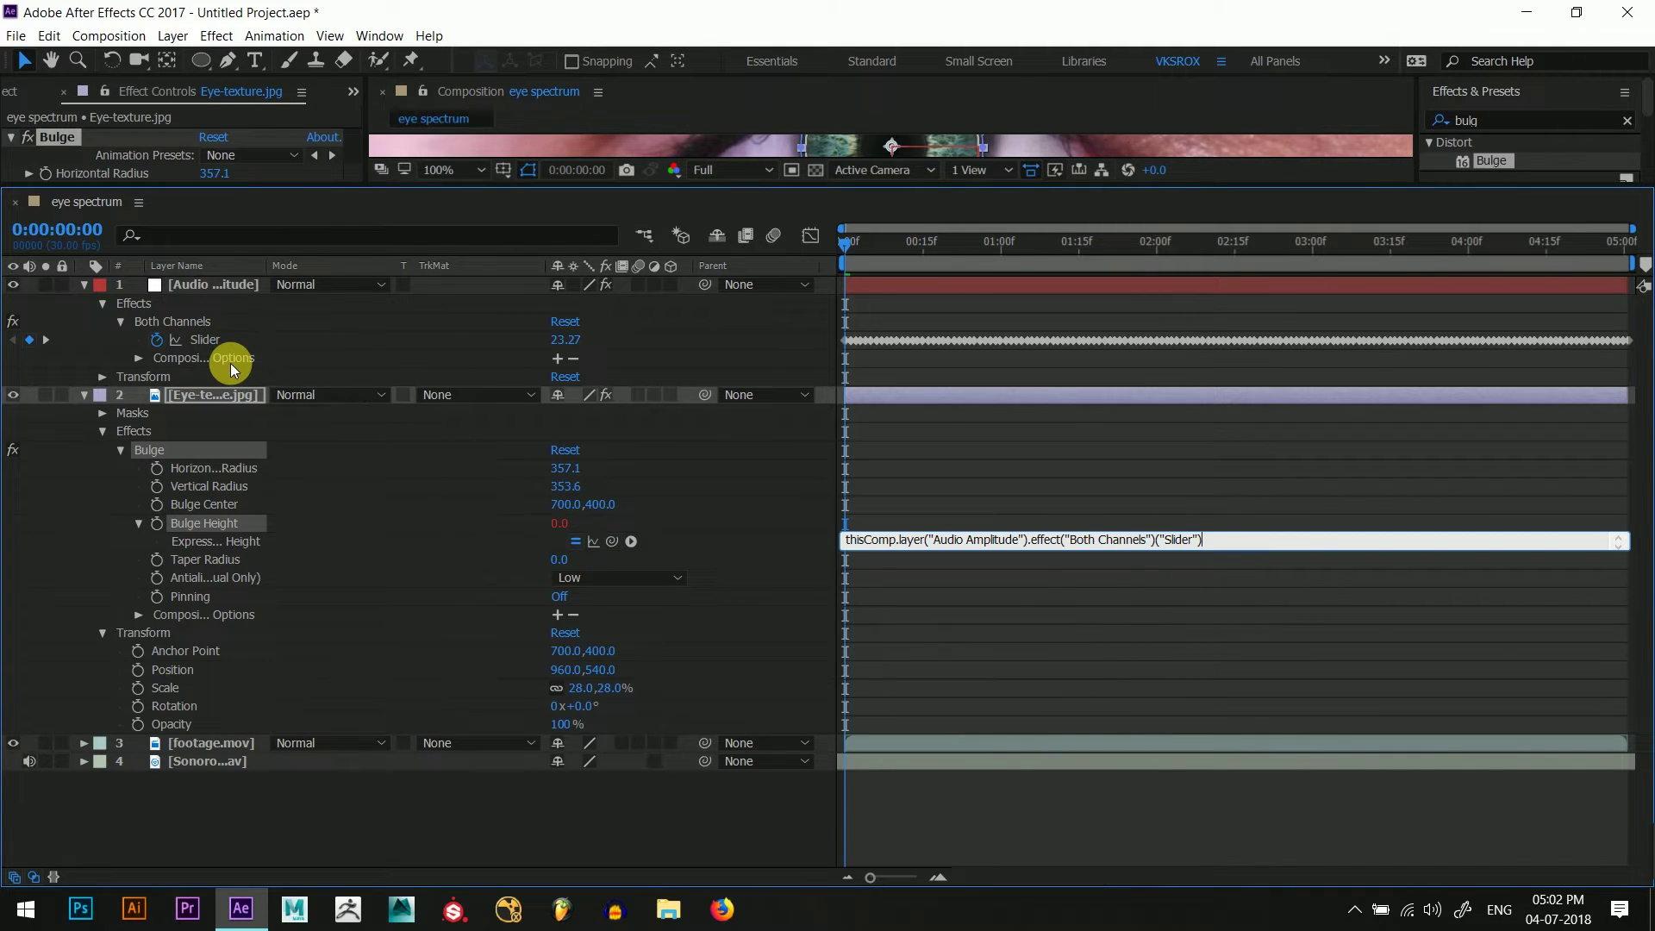
left_click(918, 481)
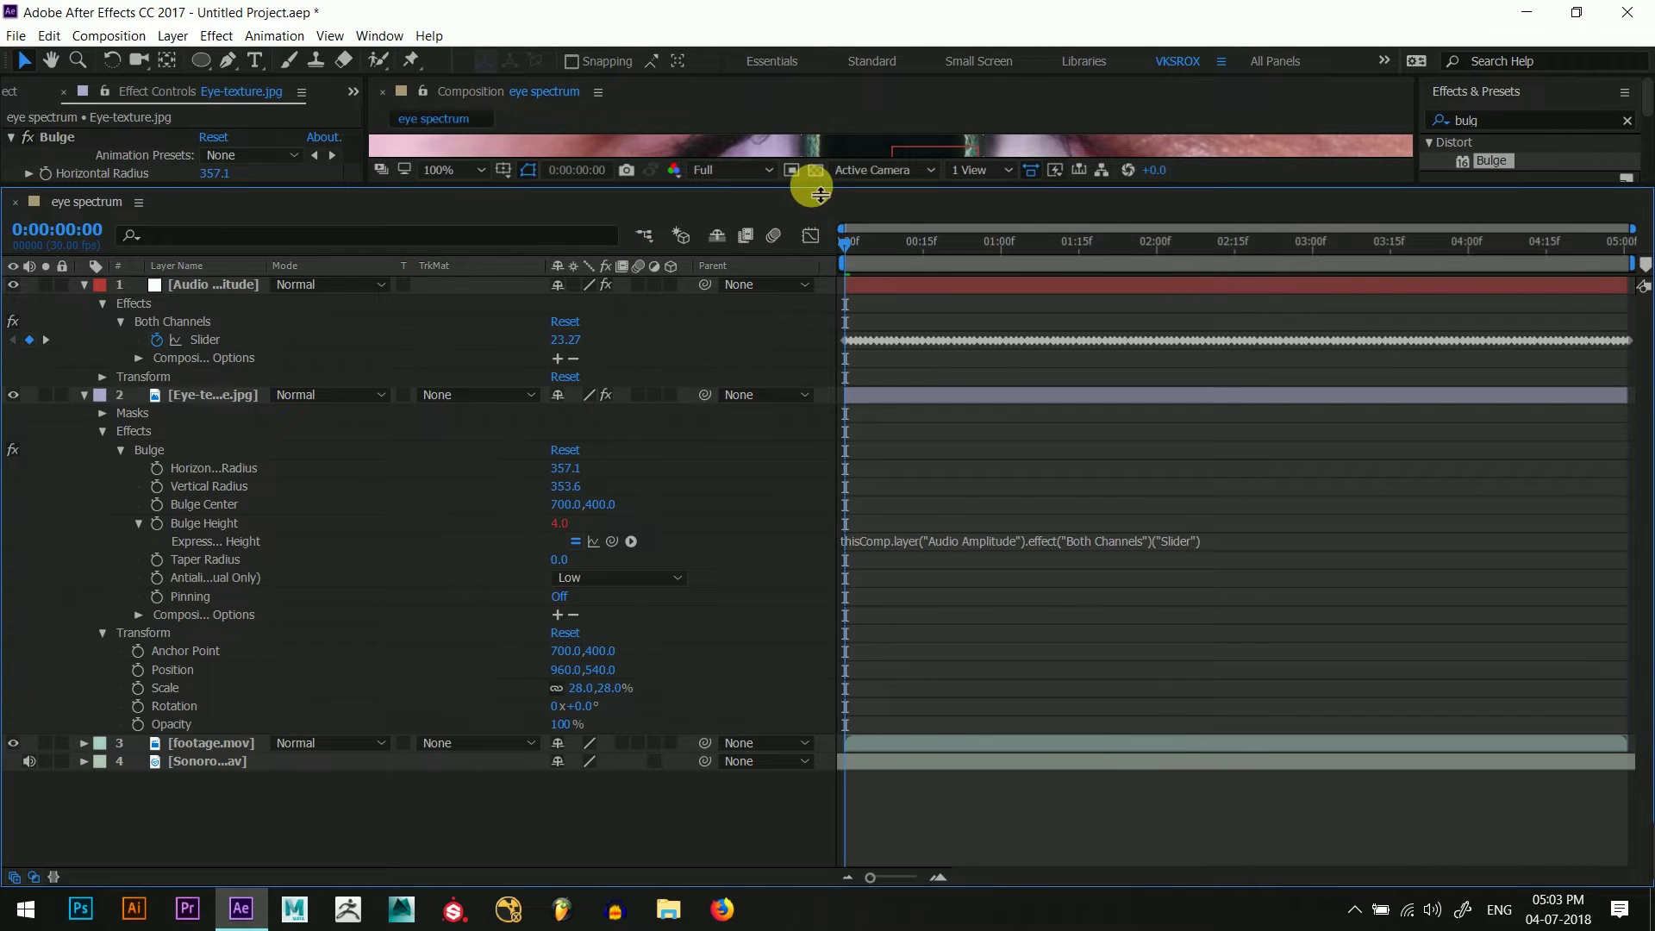
- Collapse the layer properties, enlarge the composition view, preview the bulging iris and return to the start
left_click(84, 285)
left_click(83, 303)
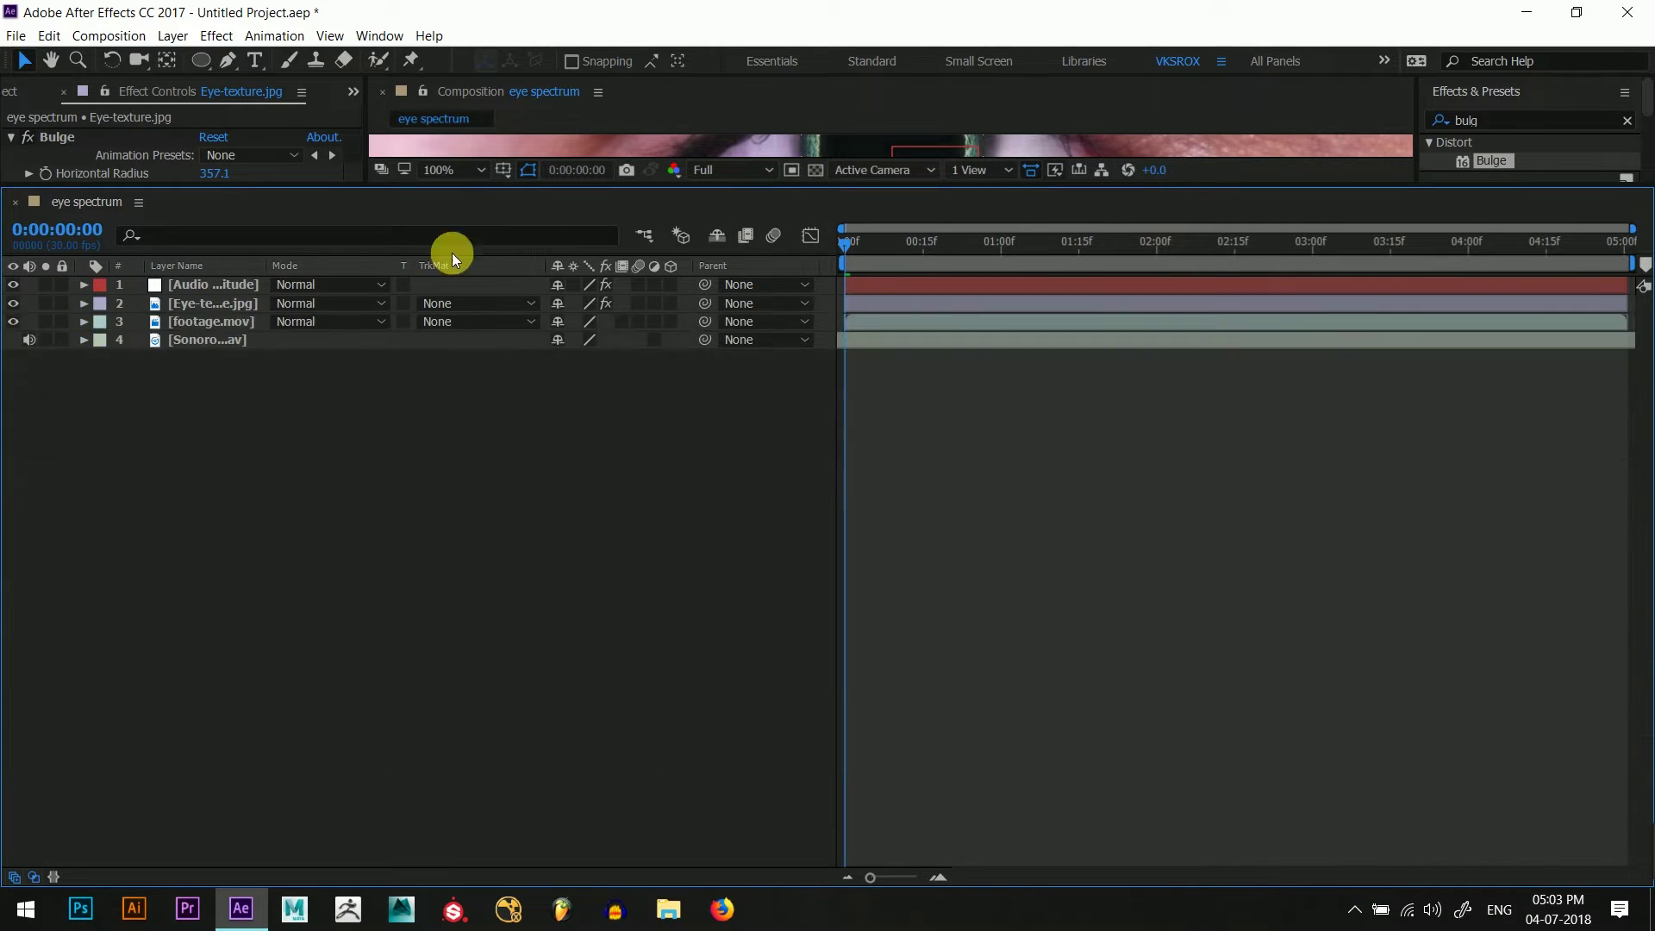
left_click_drag(780, 191, 812, 605)
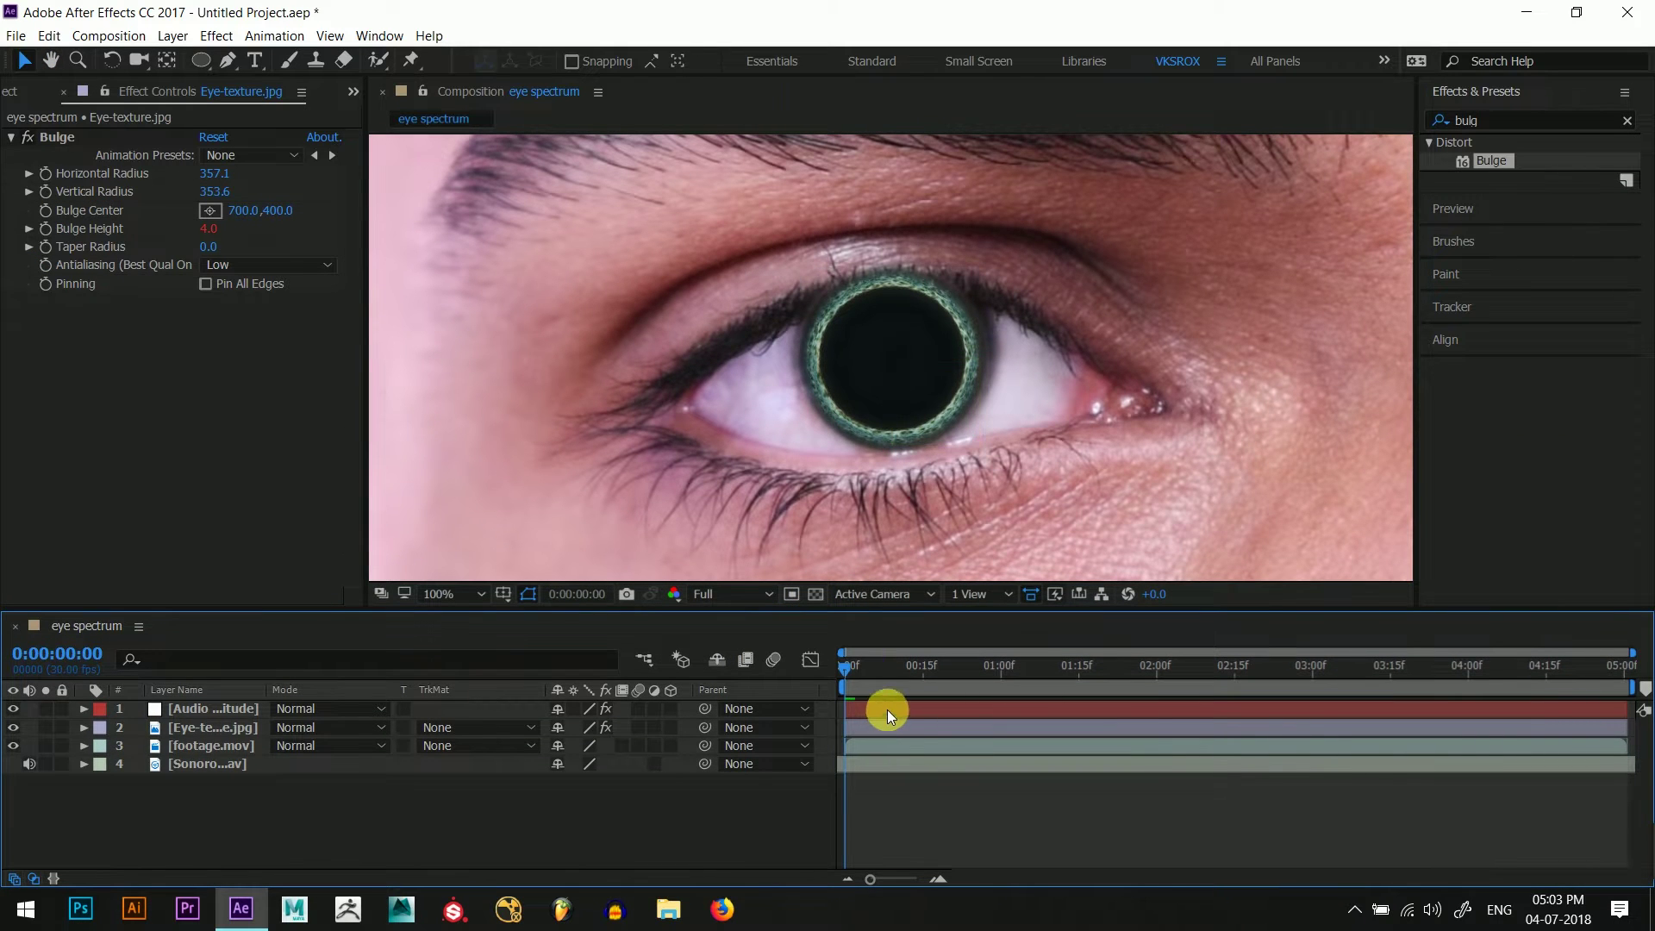
key("space")
key("space")
mouse_move(838, 679)
left_mouse_down()
mouse_move(920, 676)
mouse_move(809, 676)
left_mouse_up()
- Show the Audio Amplitude Slider curve in an enlarged Graph Editor and select all its keyframes
left_click(188, 709)
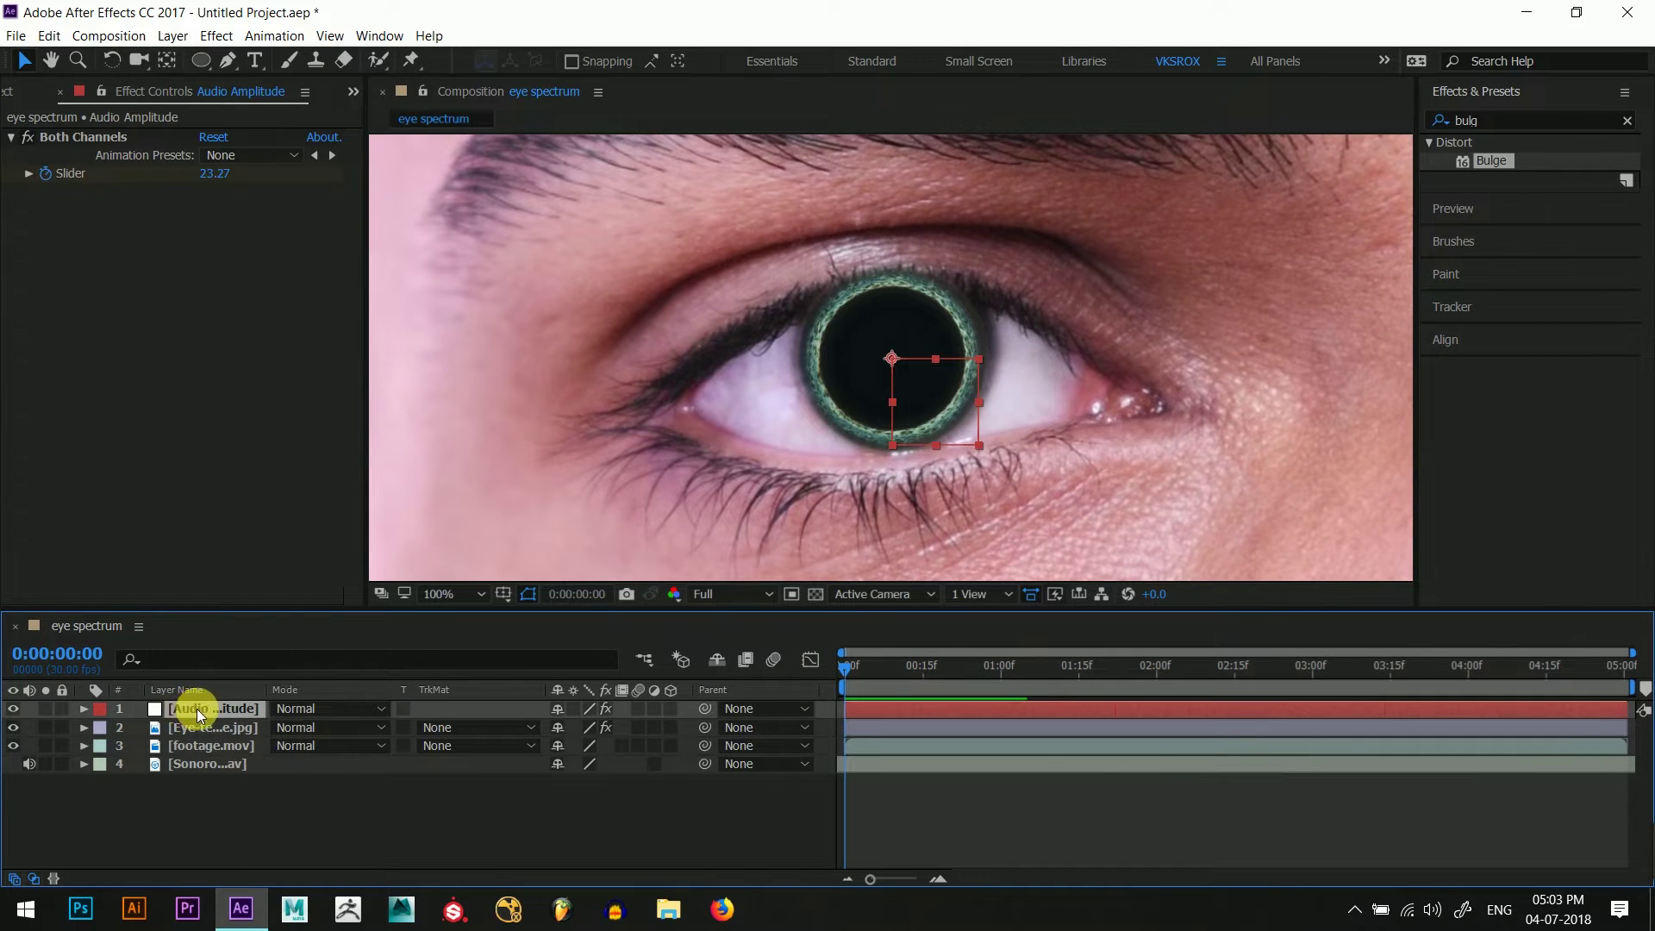
left_click(810, 665)
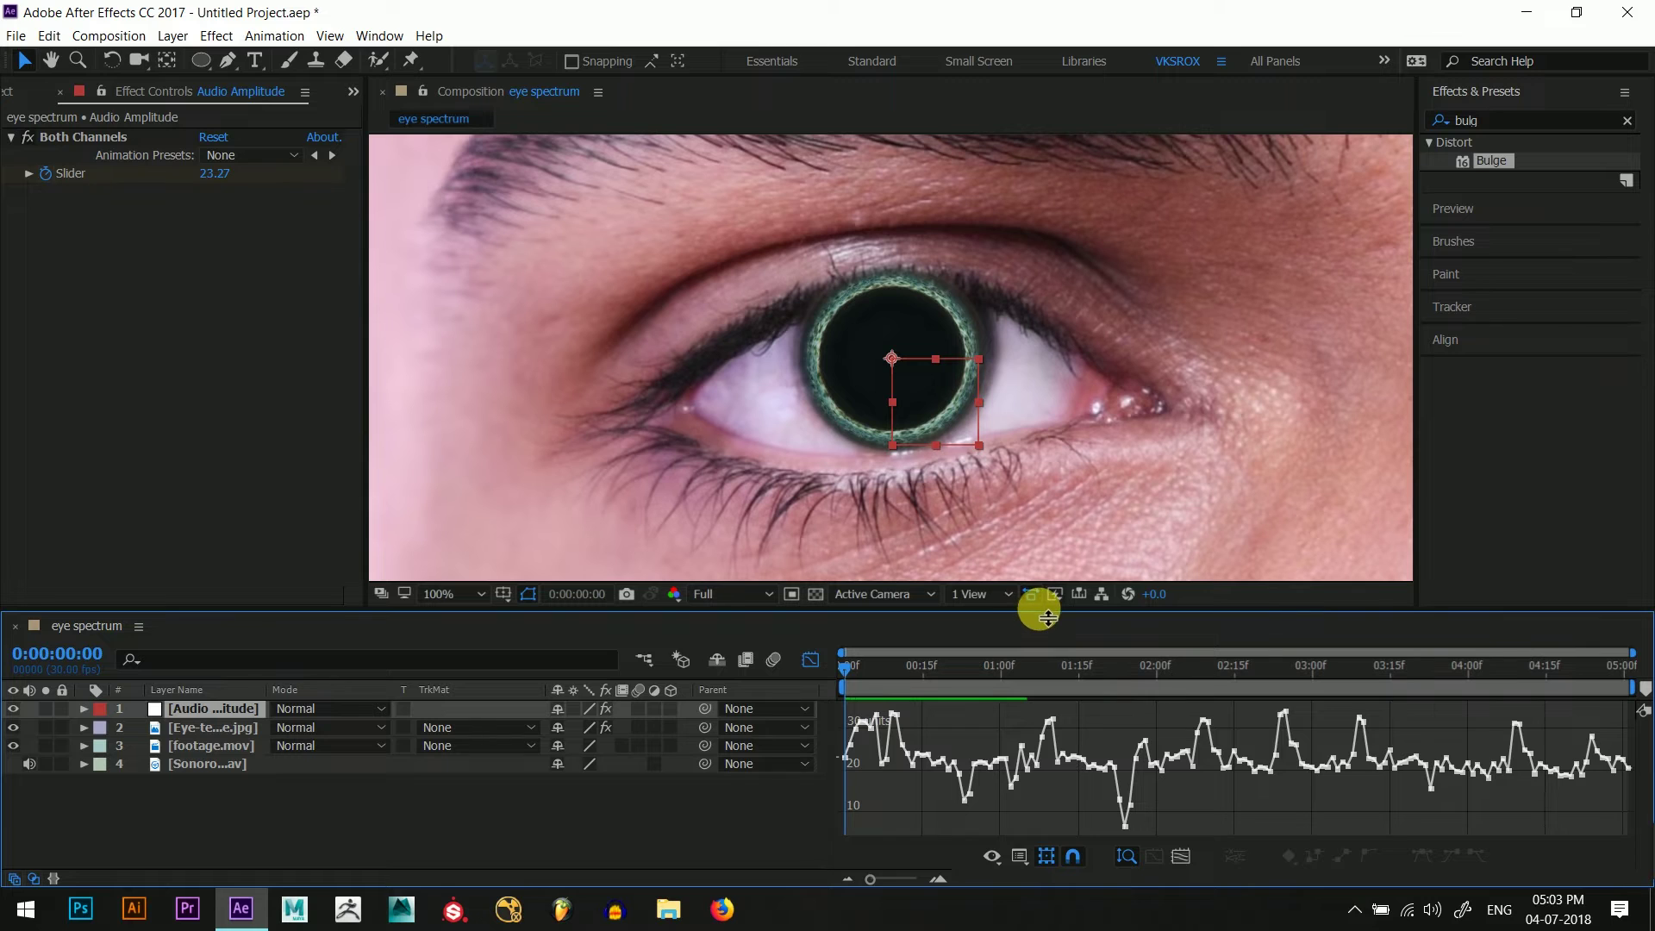
left_click(231, 727)
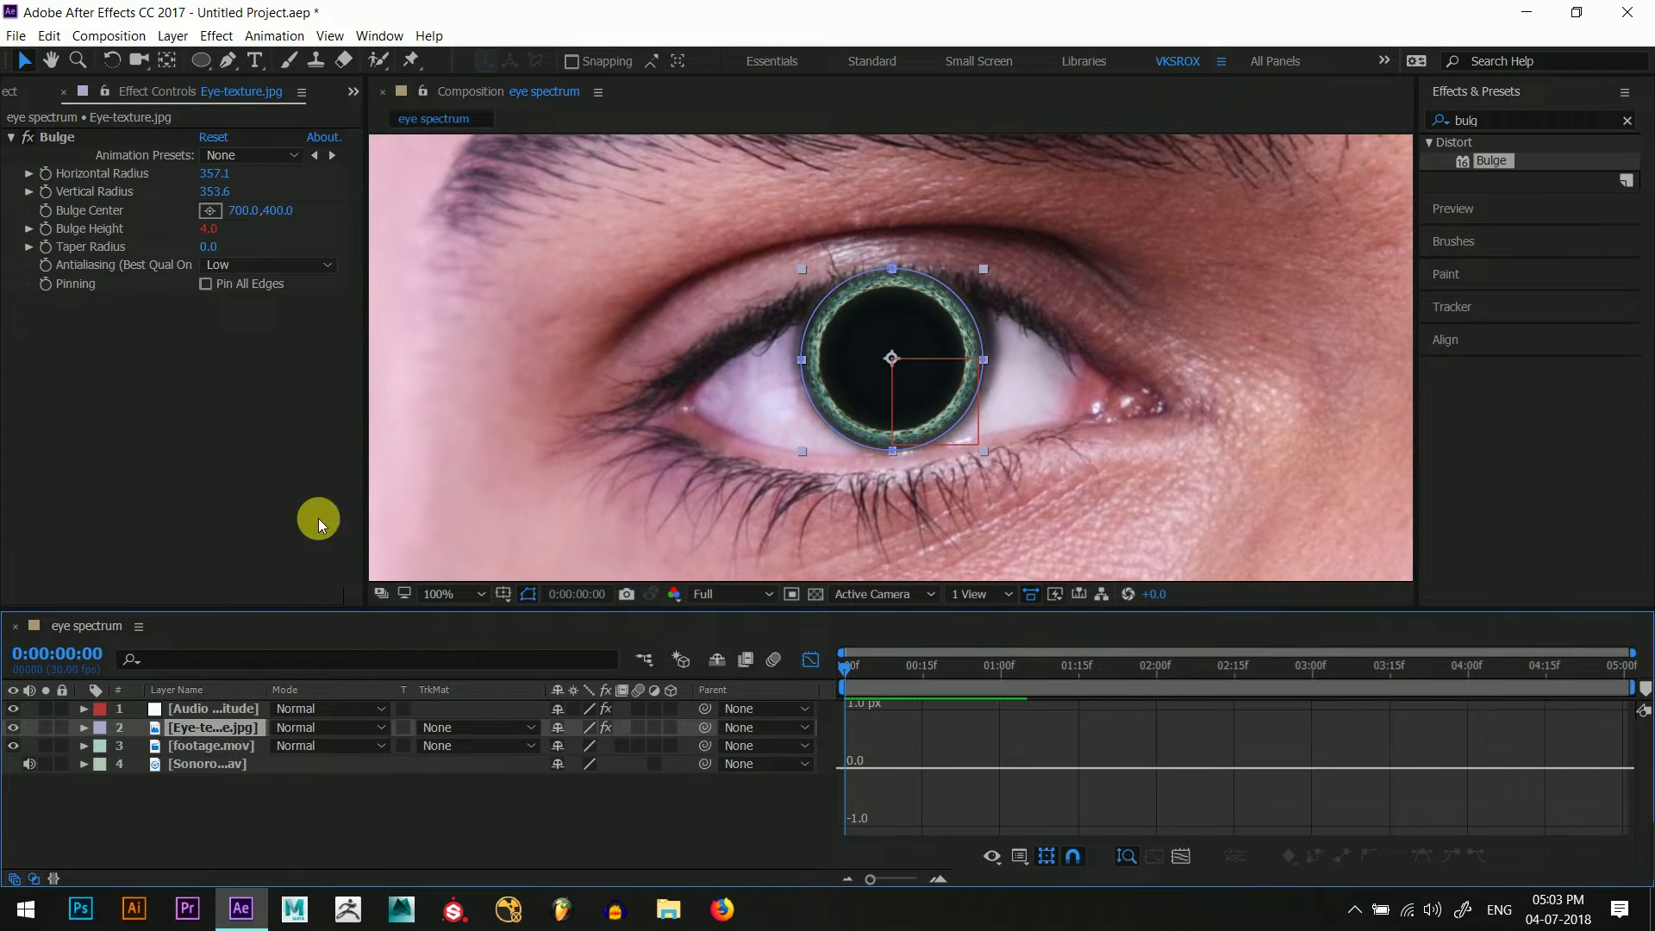
left_click(254, 709)
left_click_drag(1023, 609, 986, 219)
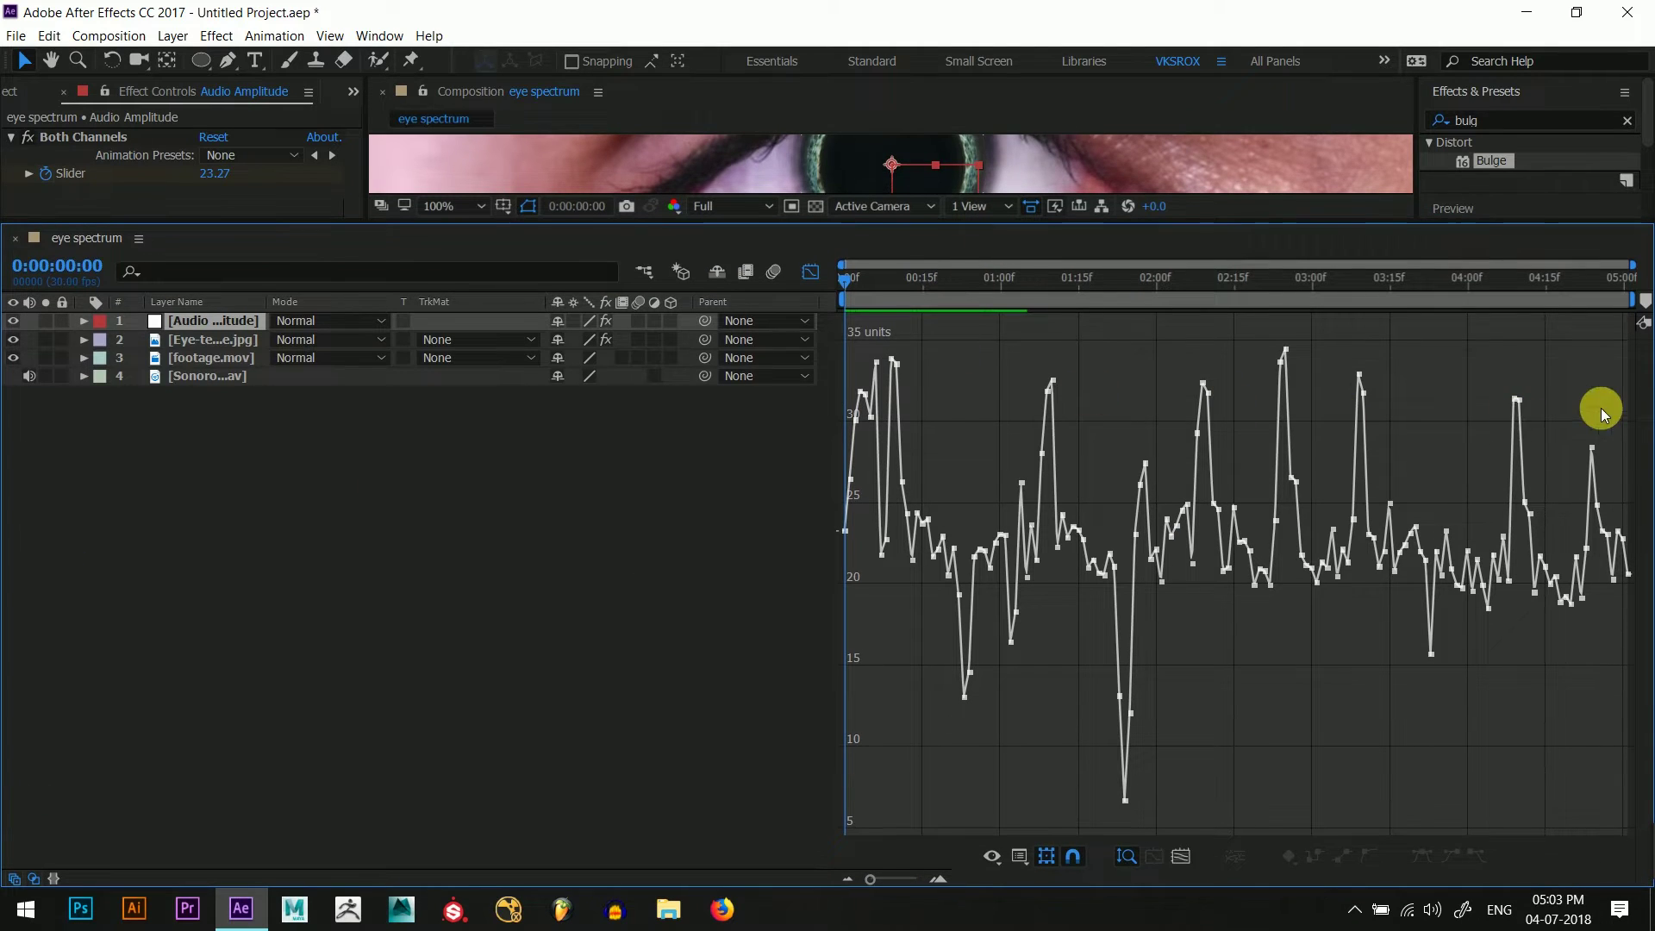
left_click_drag(1635, 324, 794, 810)
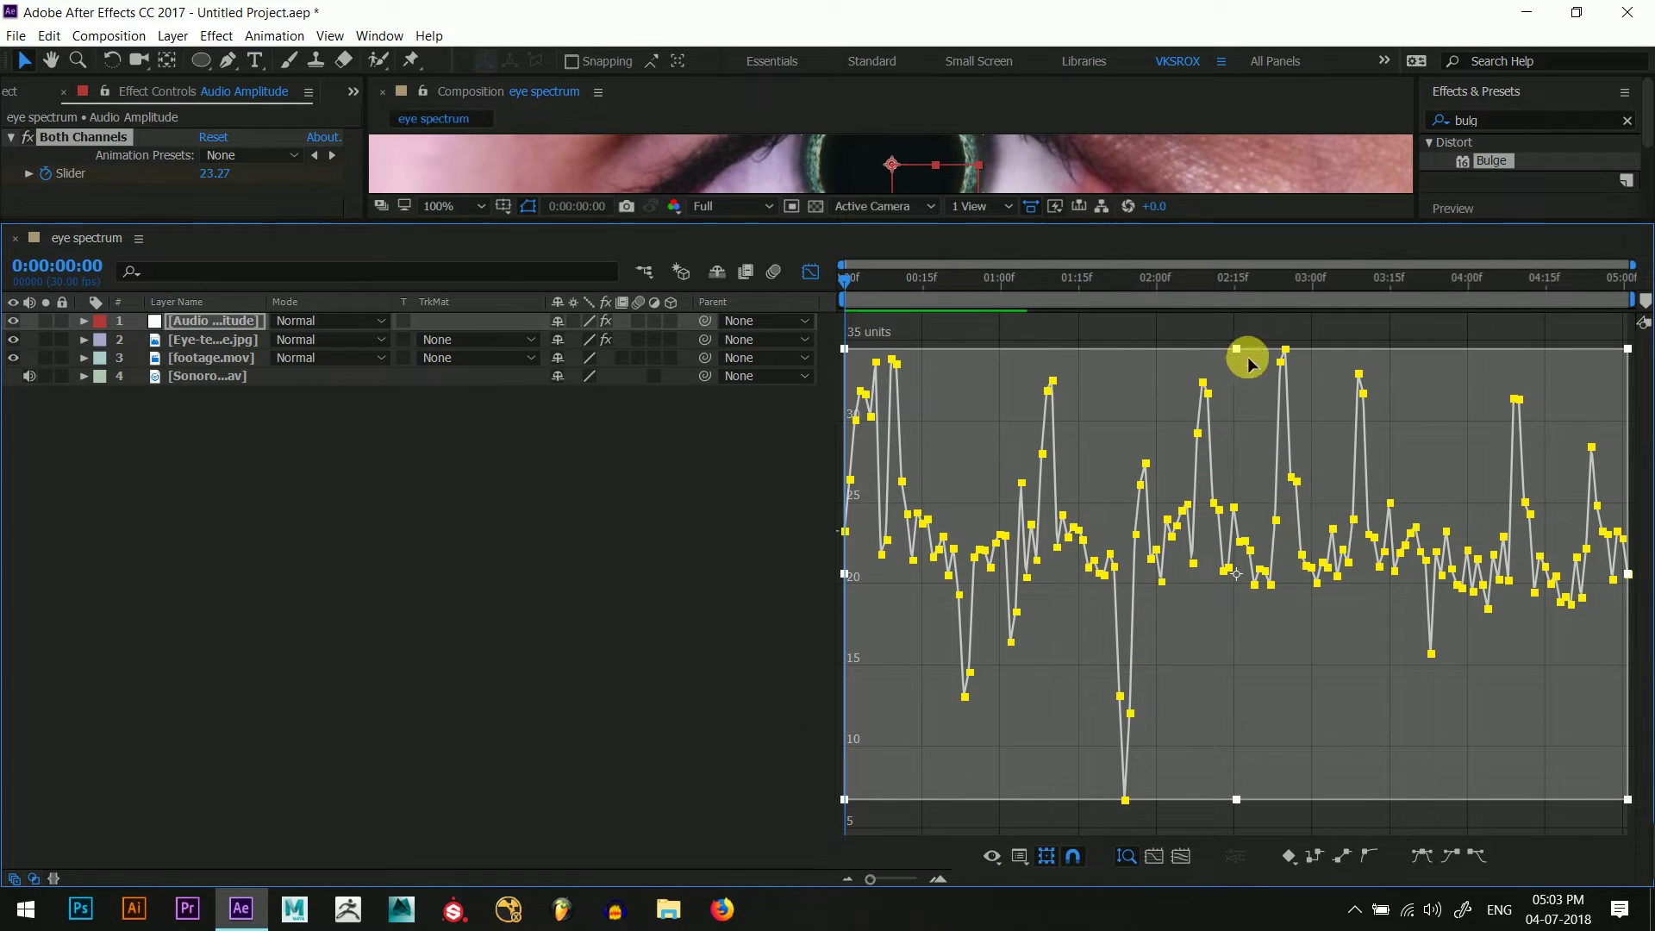
- Scale down the selected Slider keyframes' values in the graph to a peak of about 4 units
left_click_drag(1237, 349, 1243, 529)
mouse_move(1239, 613)
left_mouse_down()
mouse_move(1245, 881)
mouse_move(1252, 604)
left_mouse_up()
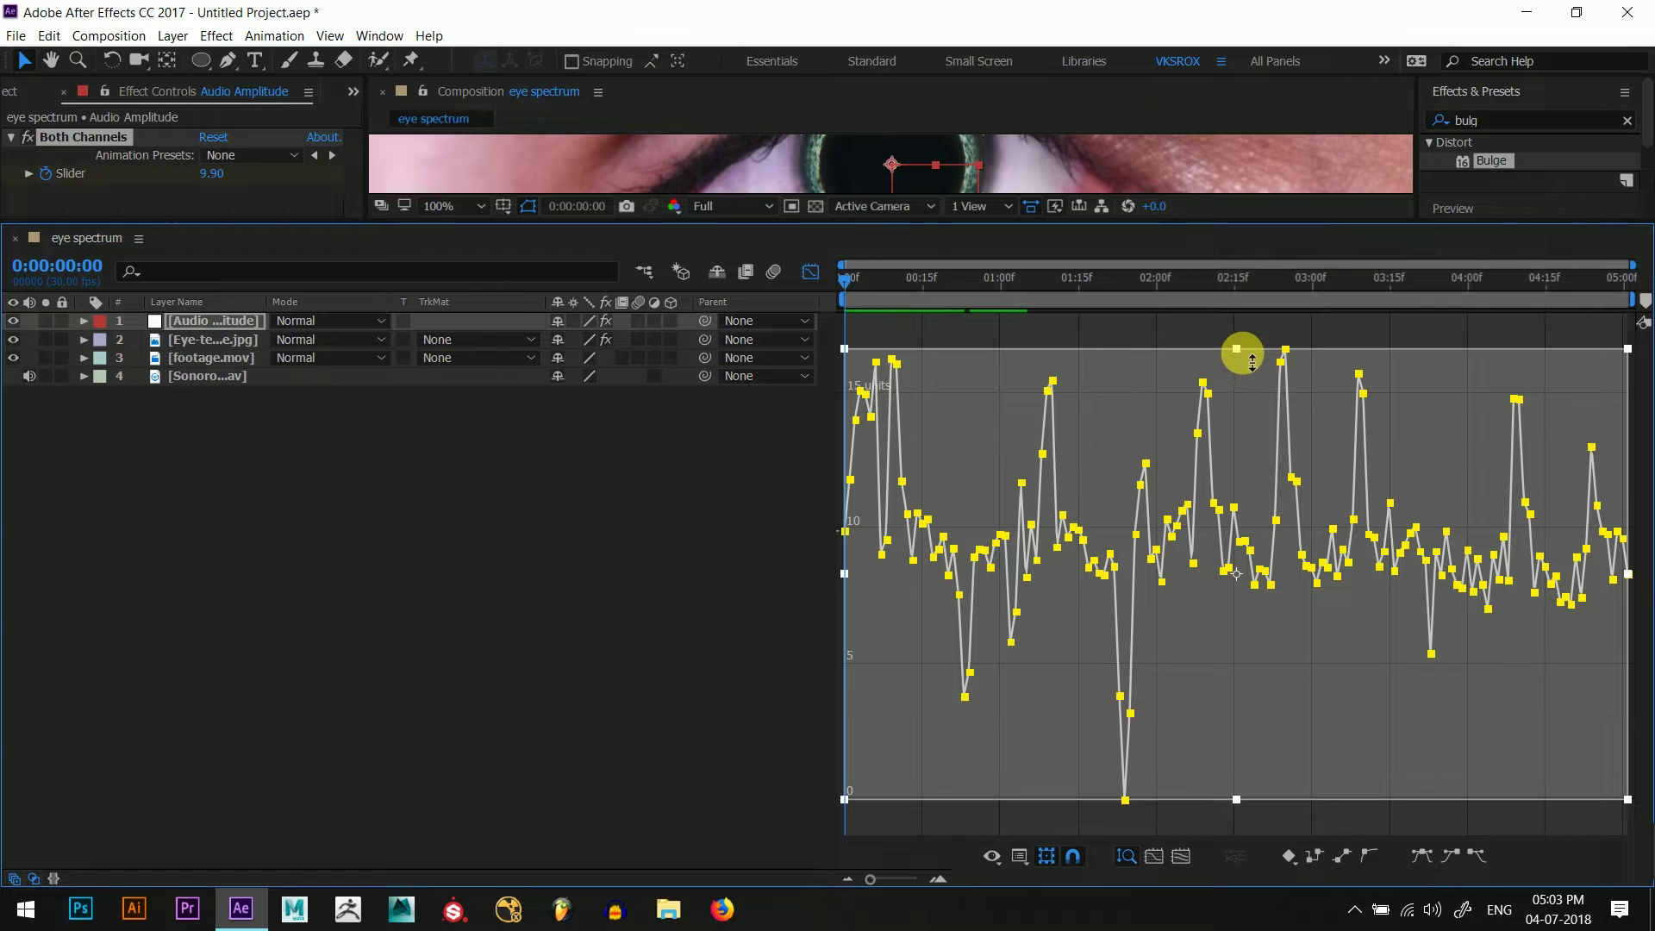
left_click_drag(1241, 351, 1241, 662)
left_click_drag(1238, 350, 1069, 450)
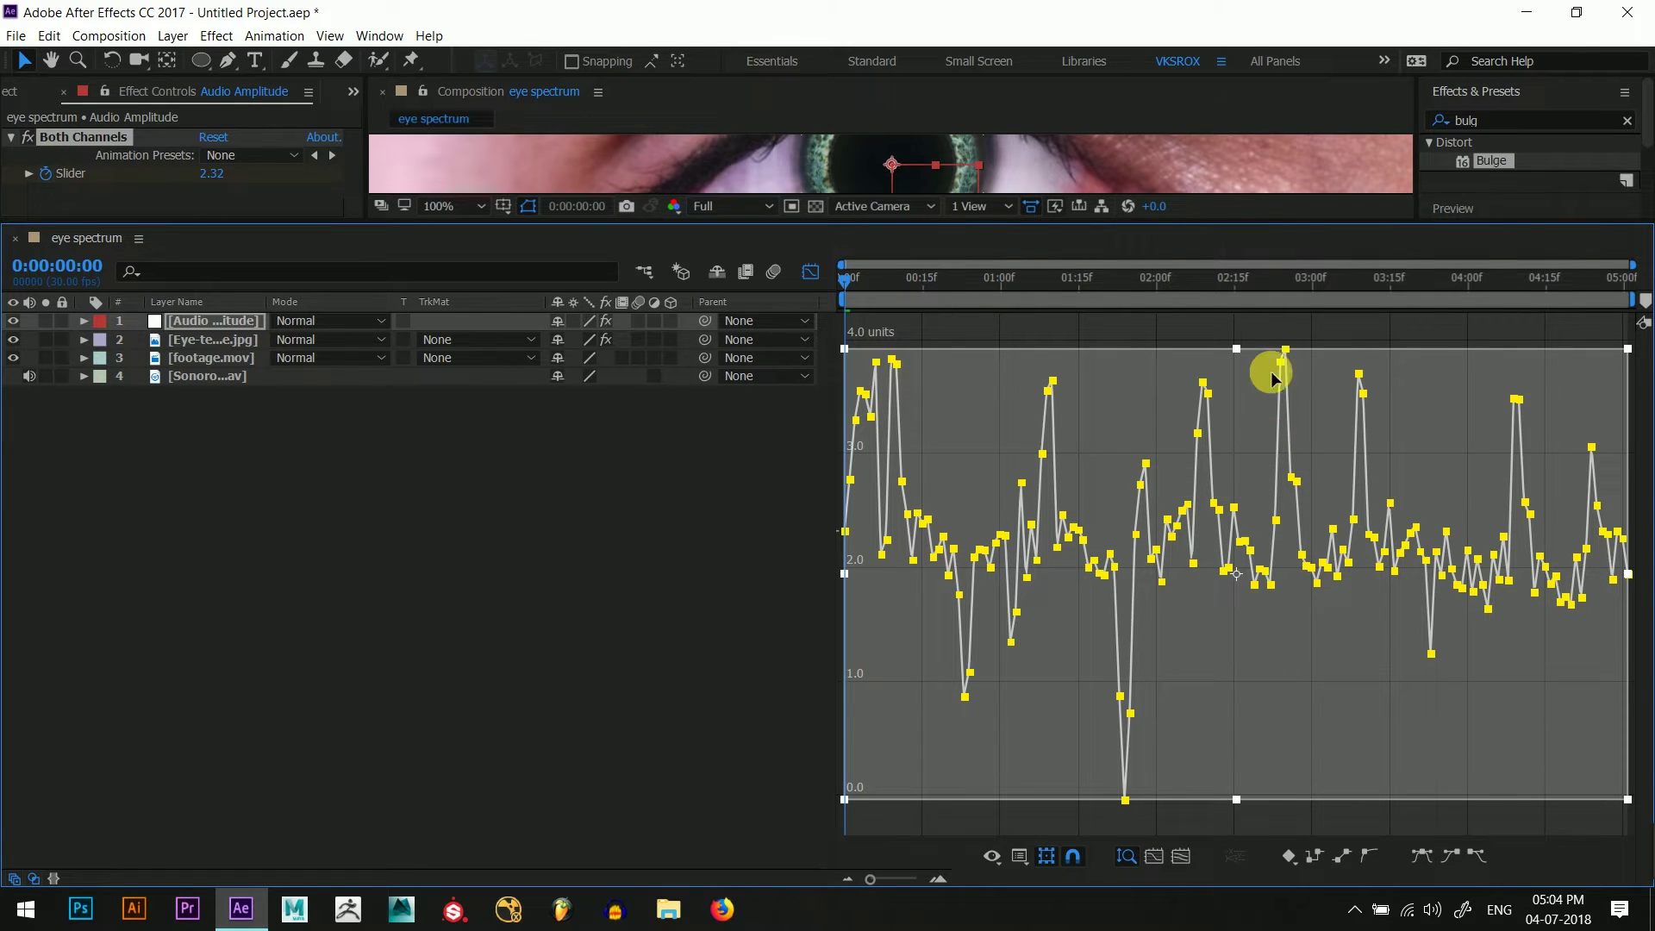
- Scale the Slider keyframes' values down further to a peak of about 1.8 units and check the iris at 0:00:03:10
left_click_drag(1236, 349, 1245, 452)
left_click_drag(937, 230, 945, 347)
mouse_move(1283, 425)
left_mouse_down()
mouse_move(1343, 426)
mouse_move(1264, 427)
left_mouse_up()
left_click_drag(1236, 495, 1236, 569)
mouse_move(1239, 727)
left_mouse_down()
mouse_move(1250, 765)
mouse_move(1248, 738)
left_mouse_up()
left_click_drag(1266, 411, 1363, 427)
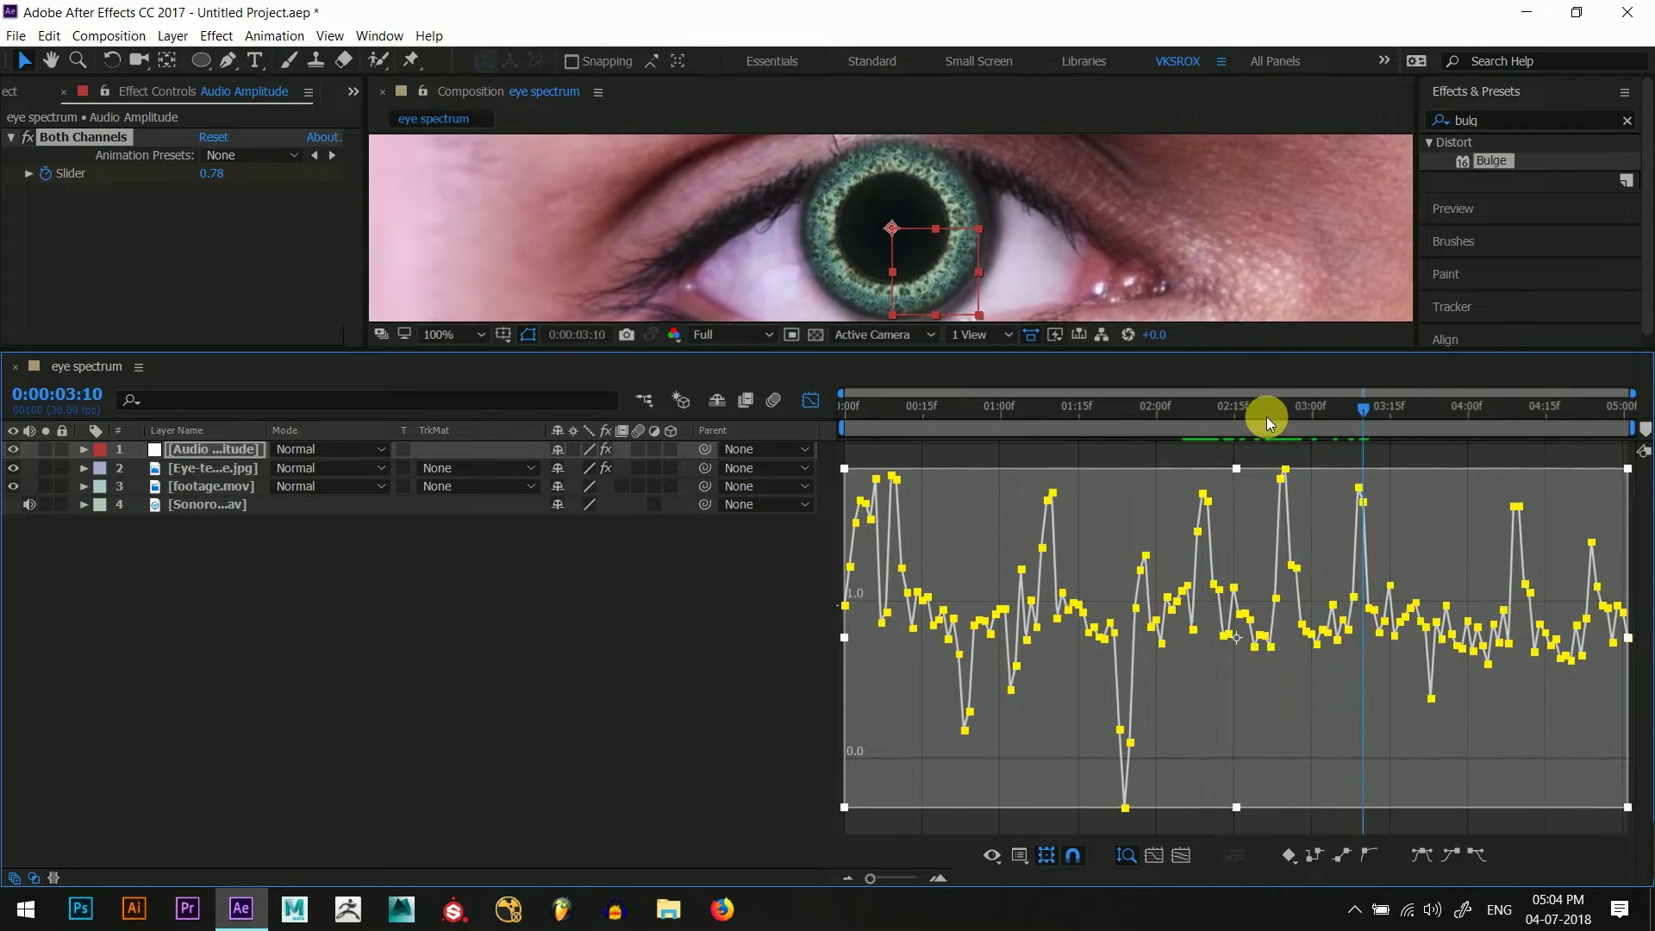
- Close the Graph Editor, enlarge the composition view and preview the animation from 0:00:02:06 and from the start
left_click(809, 402)
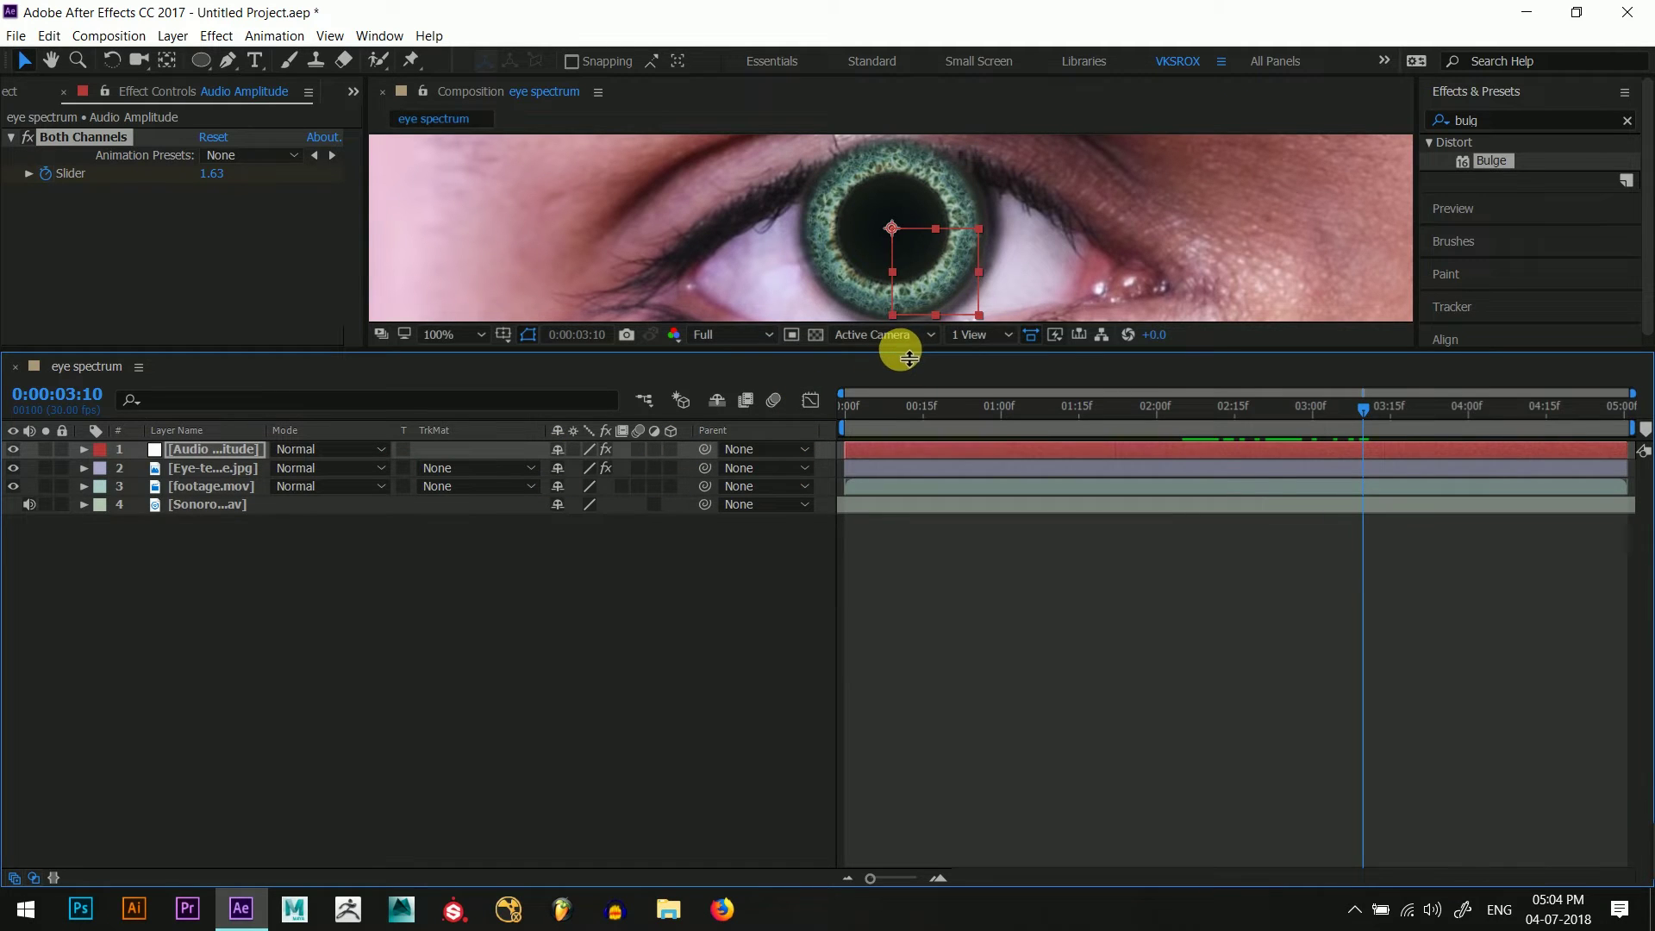
left_click_drag(908, 359, 944, 604)
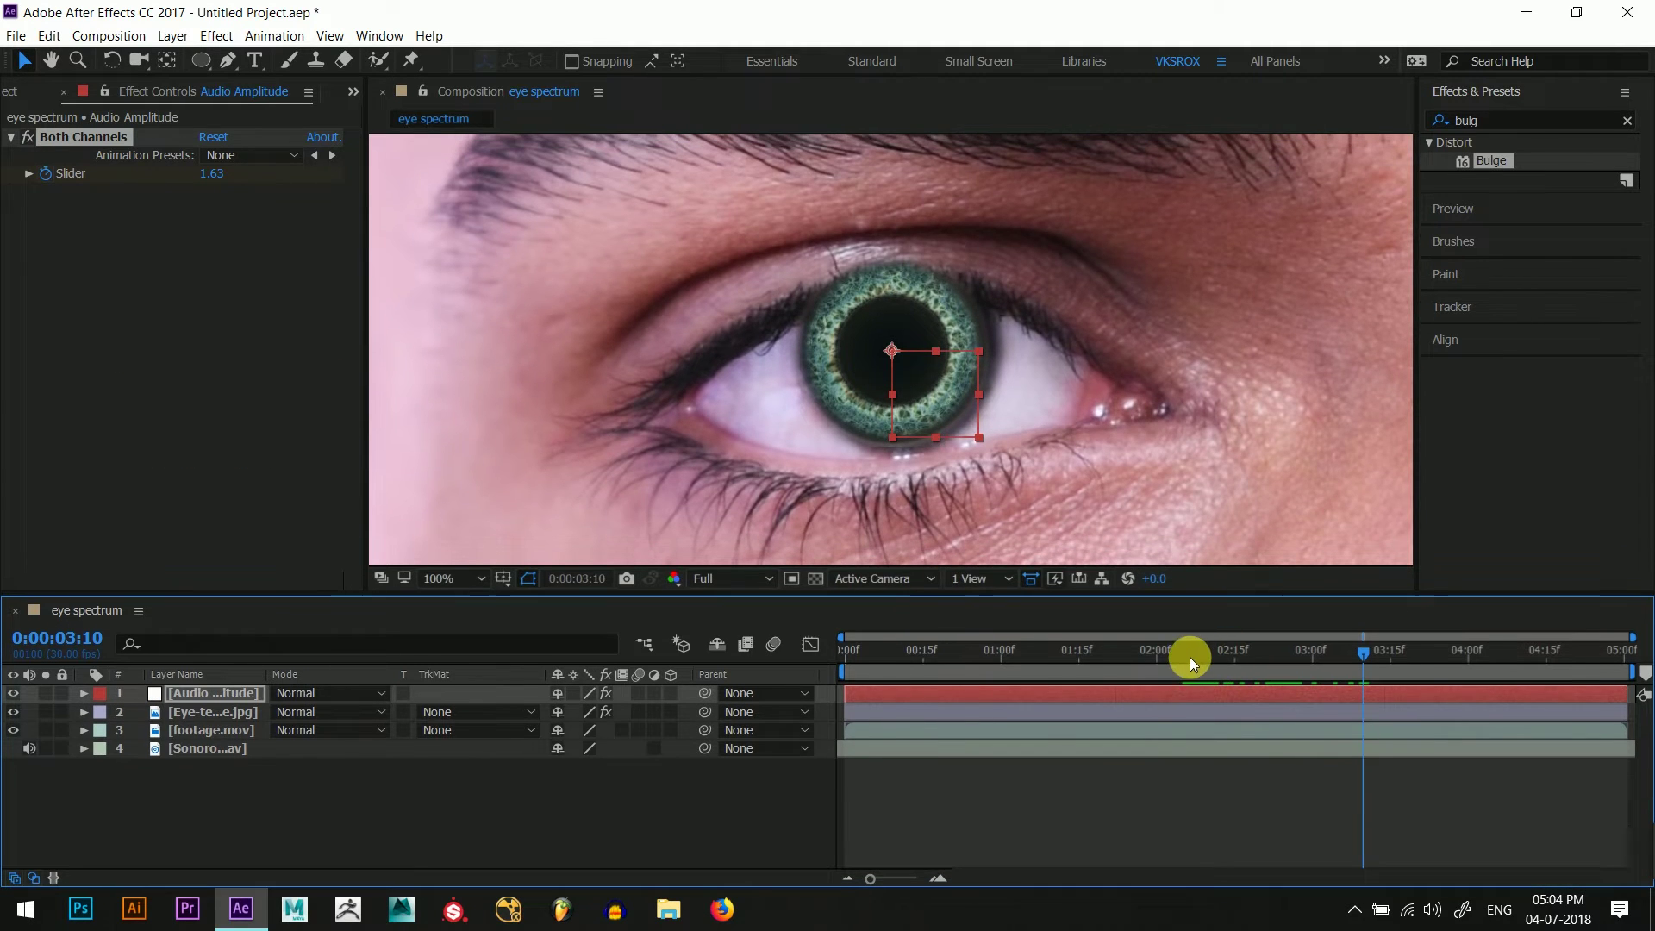
left_click(1190, 655)
key("space")
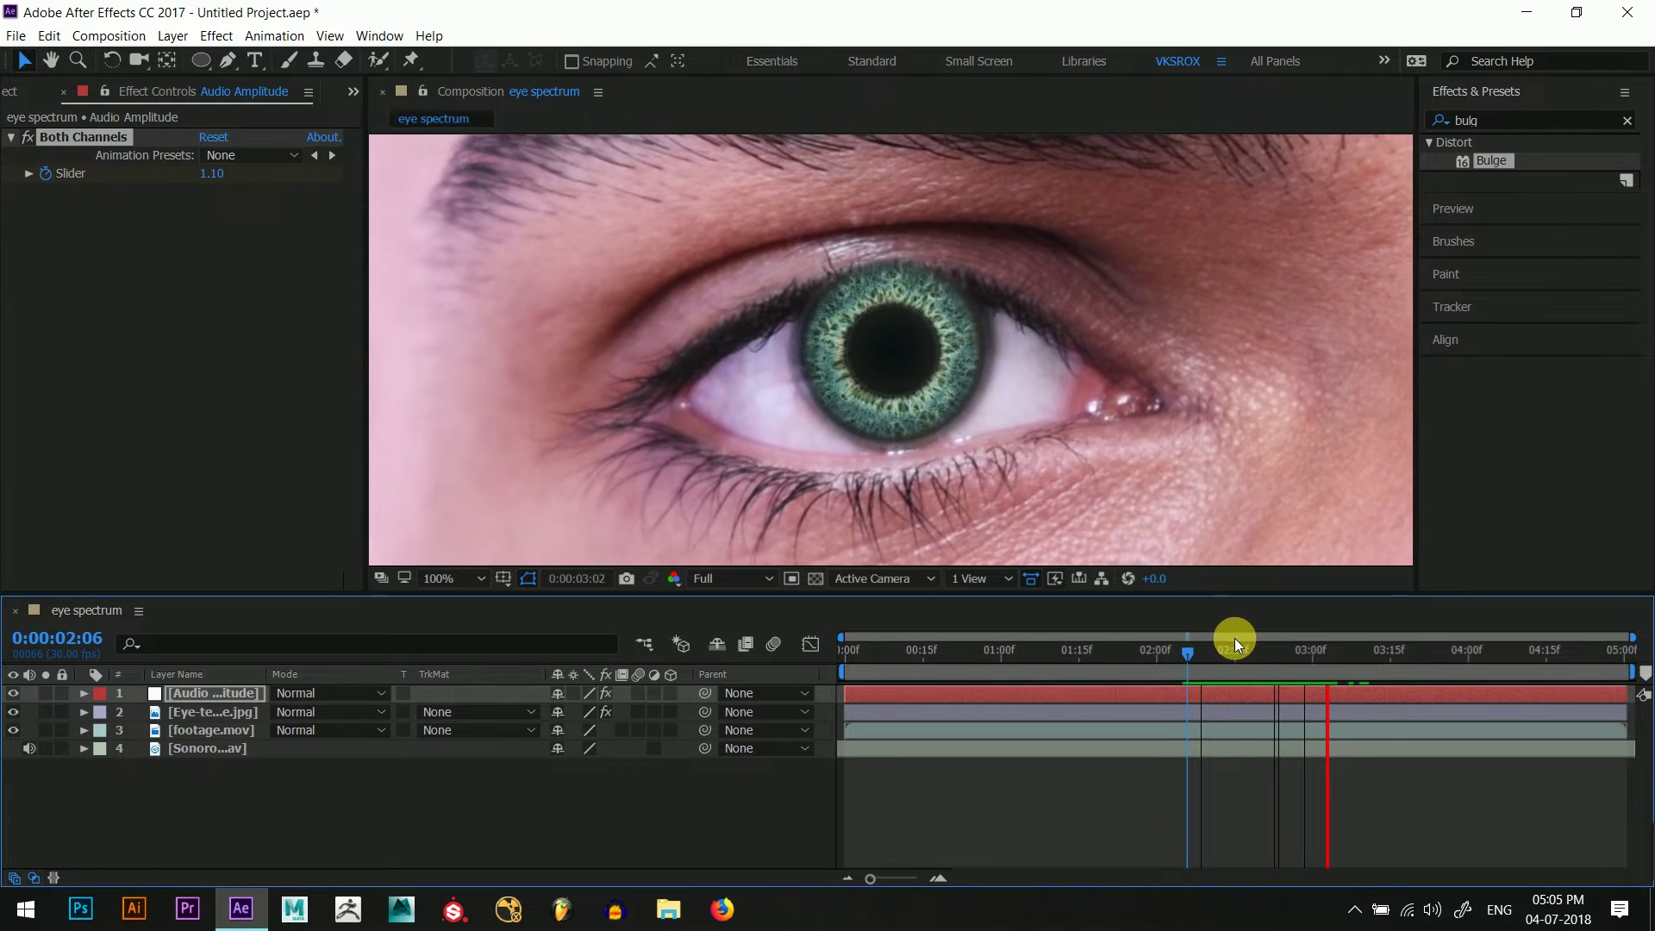
key("space")
left_click_drag(1249, 648, 807, 646)
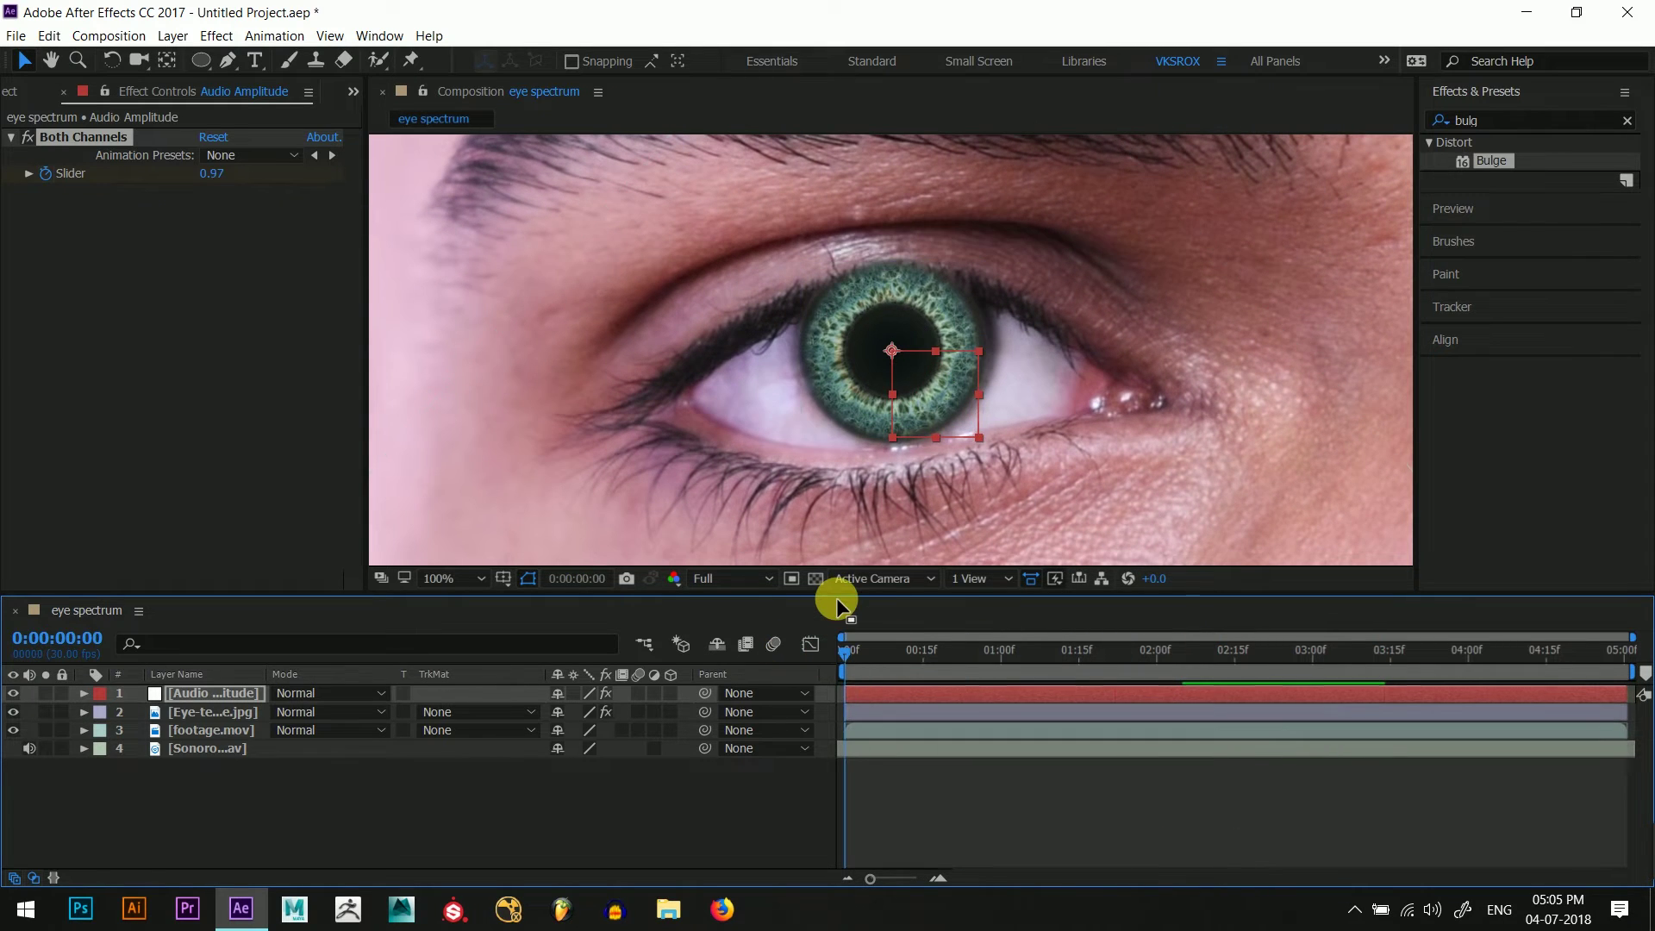
key("space")
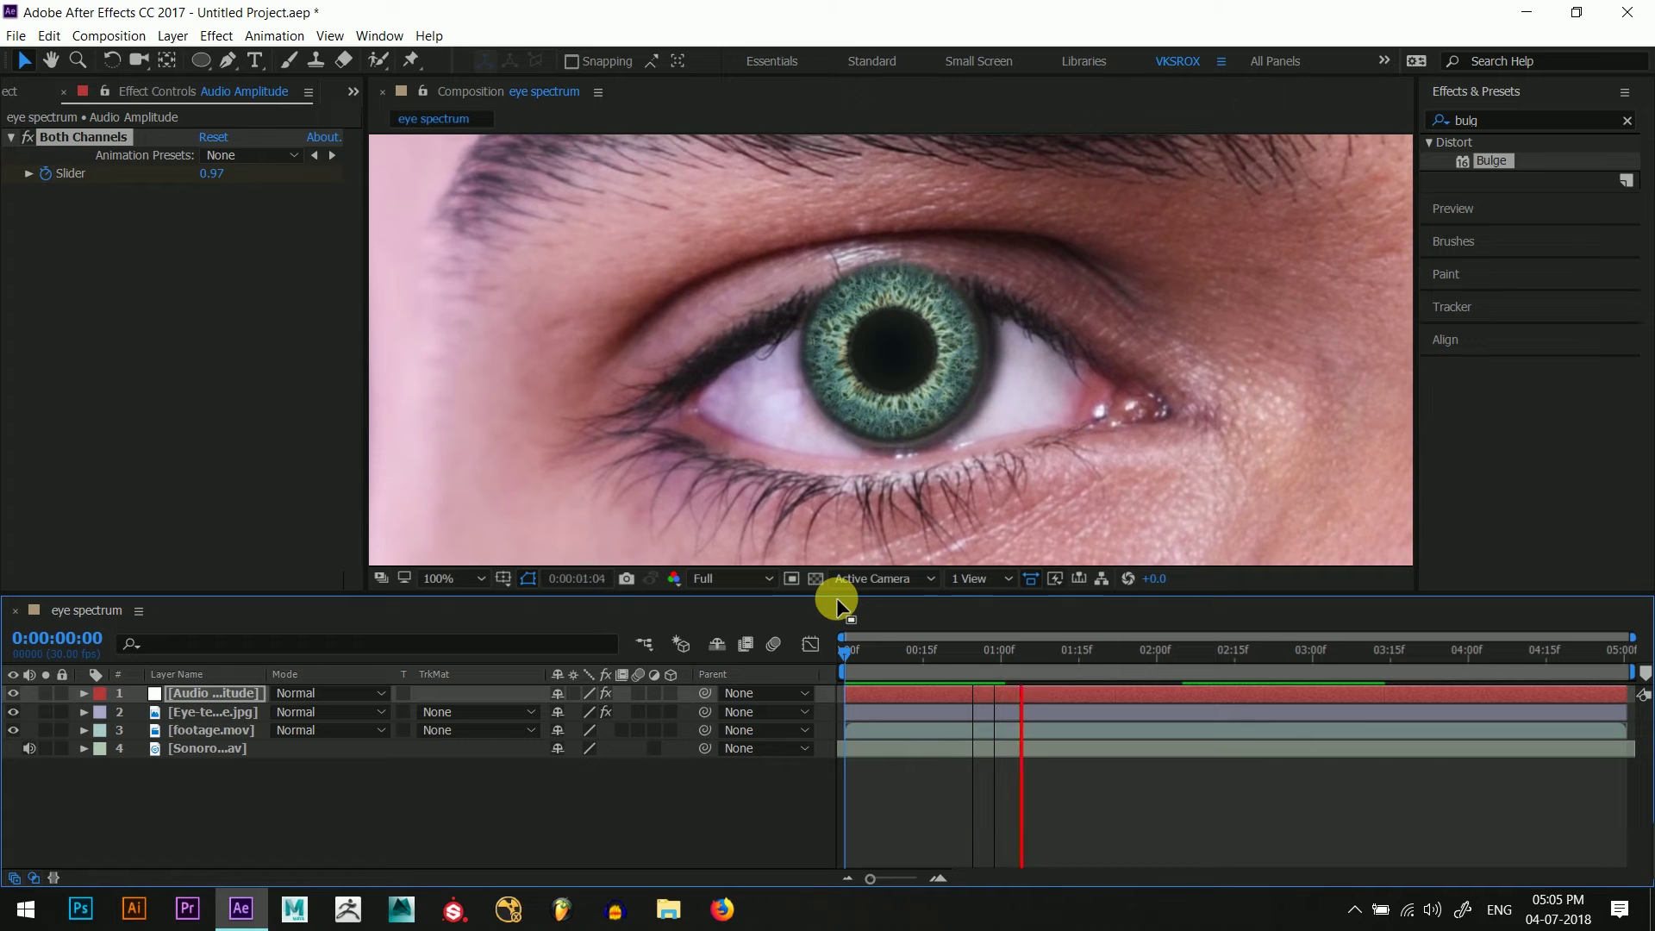
key("space")
- Mute the SonorouS.wav layer's audio and preview the iris animation up to 0:00:04:13
left_click(29, 749)
key("space")
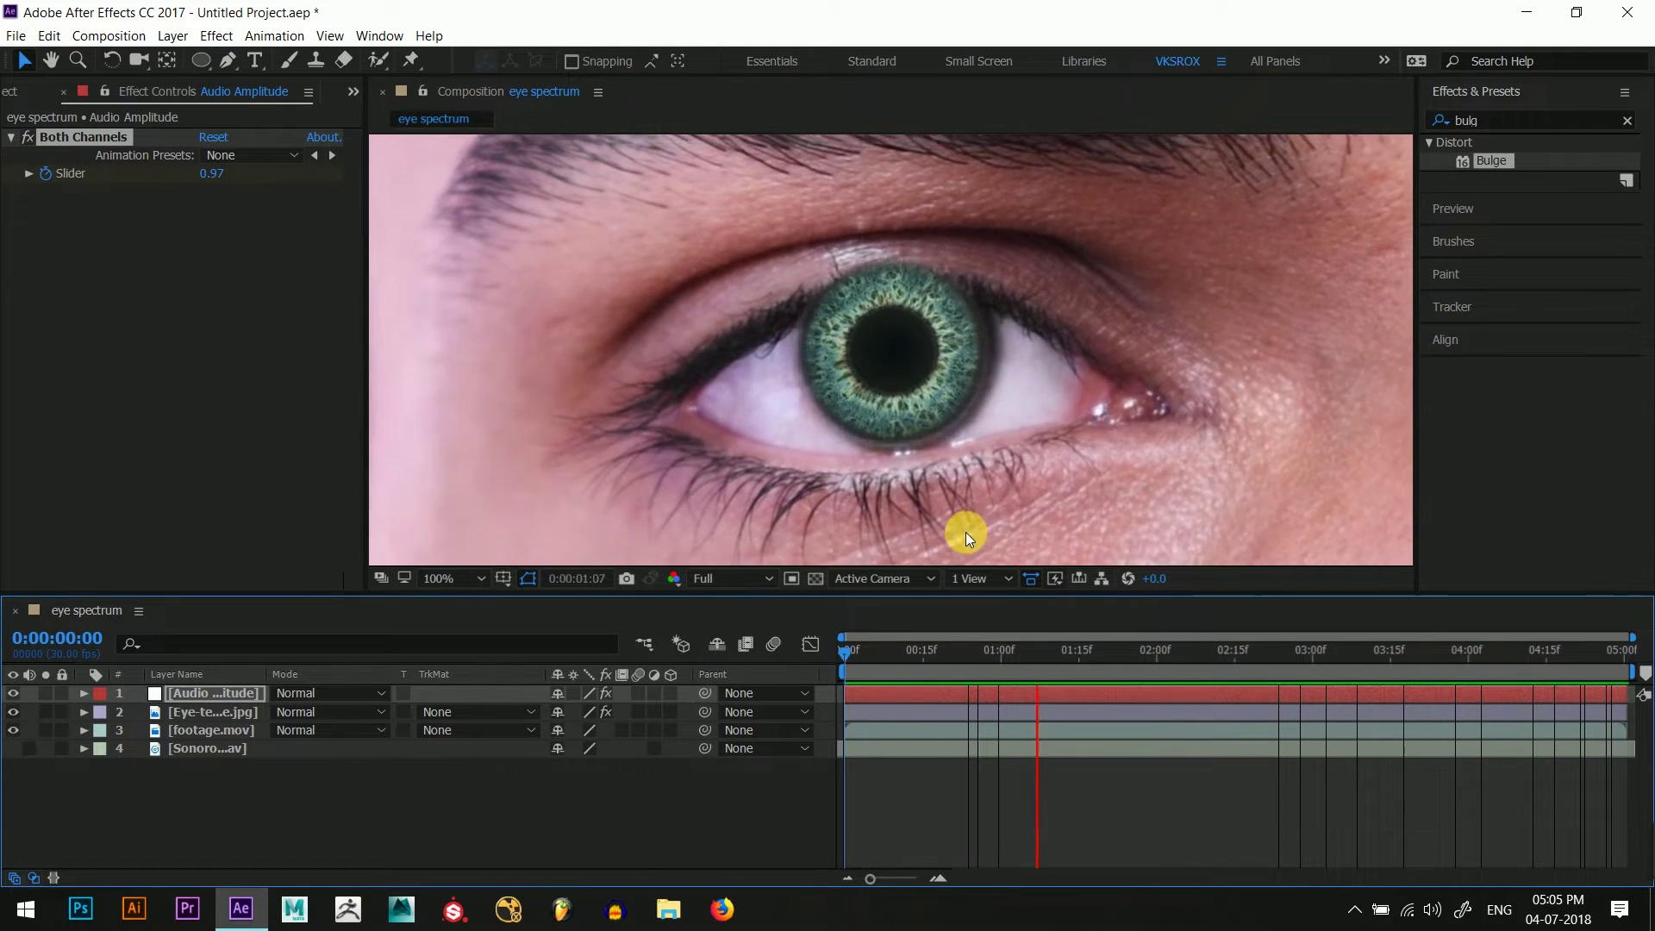
key("space")
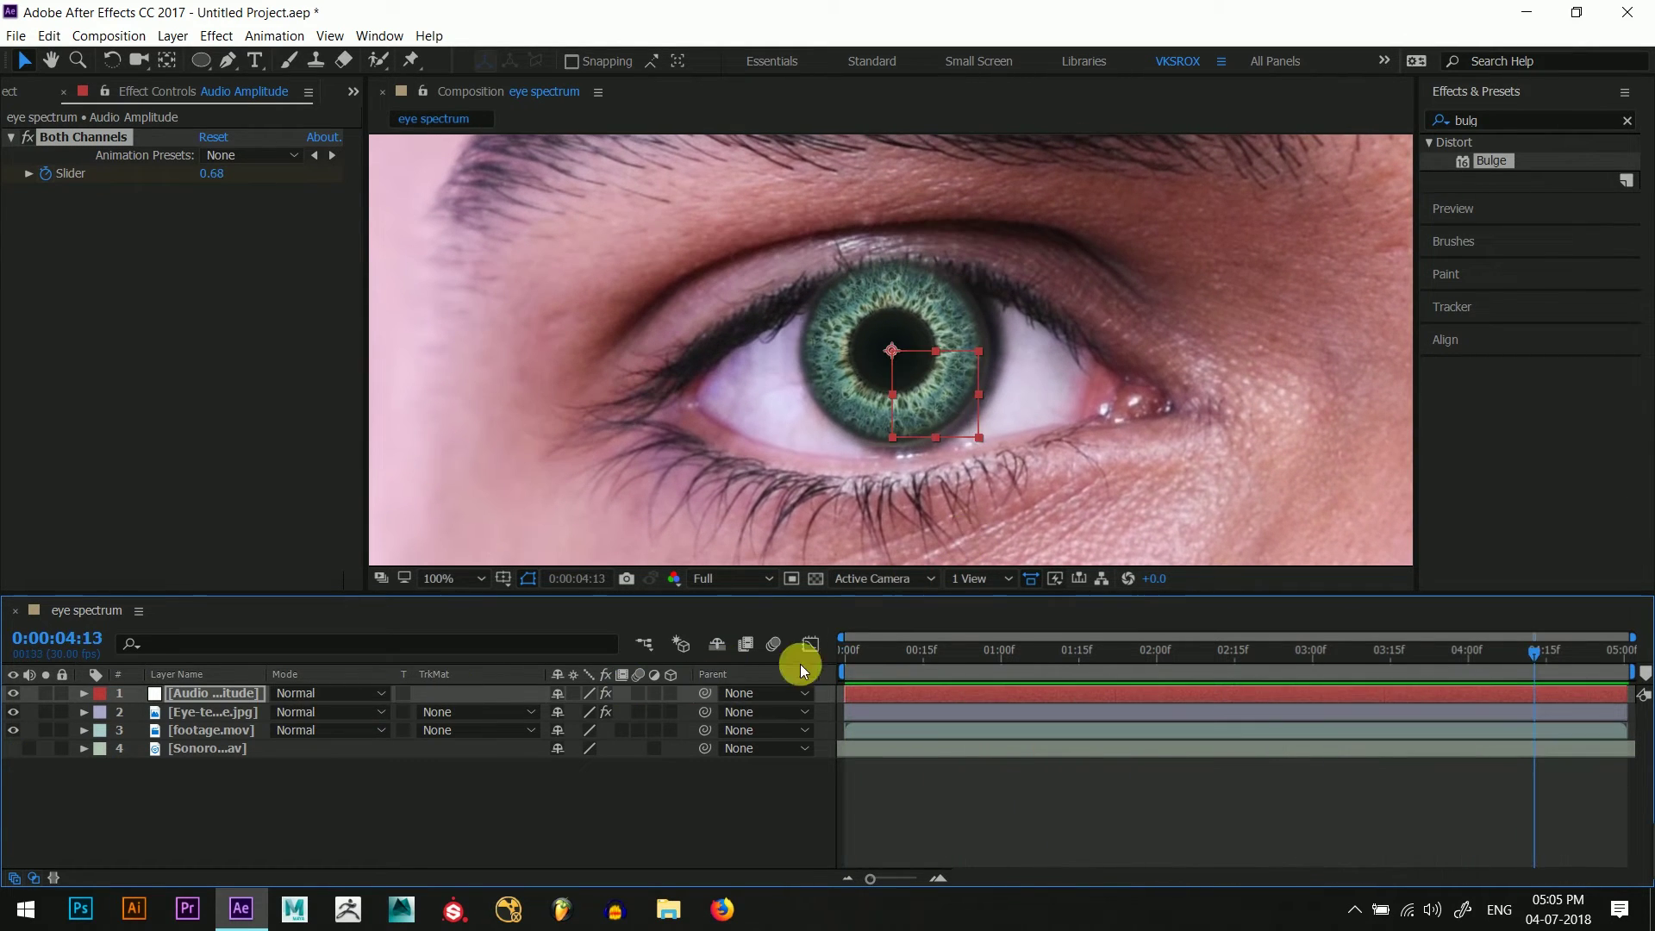
- Apply Easy Ease to all Slider keyframes of the Audio Amplitude layer, then collapse and deselect the layer
left_click(240, 716)
left_click(241, 696)
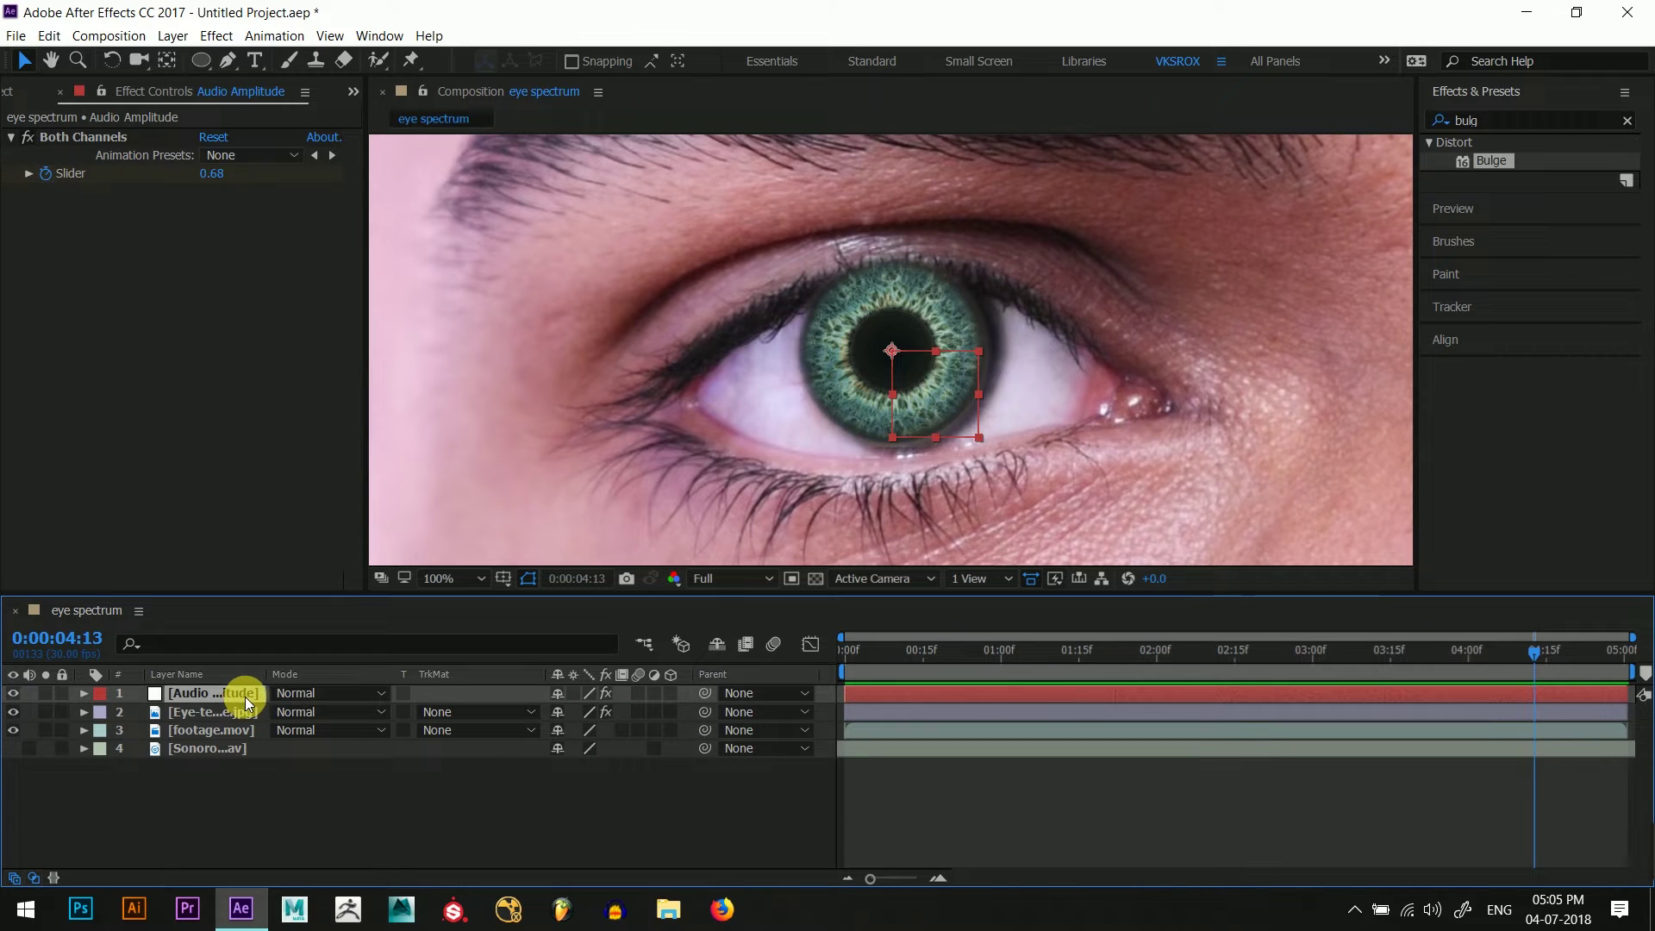
key("u")
left_click_drag(851, 711, 1635, 746)
right_click(1167, 731)
mouse_move(1217, 718)
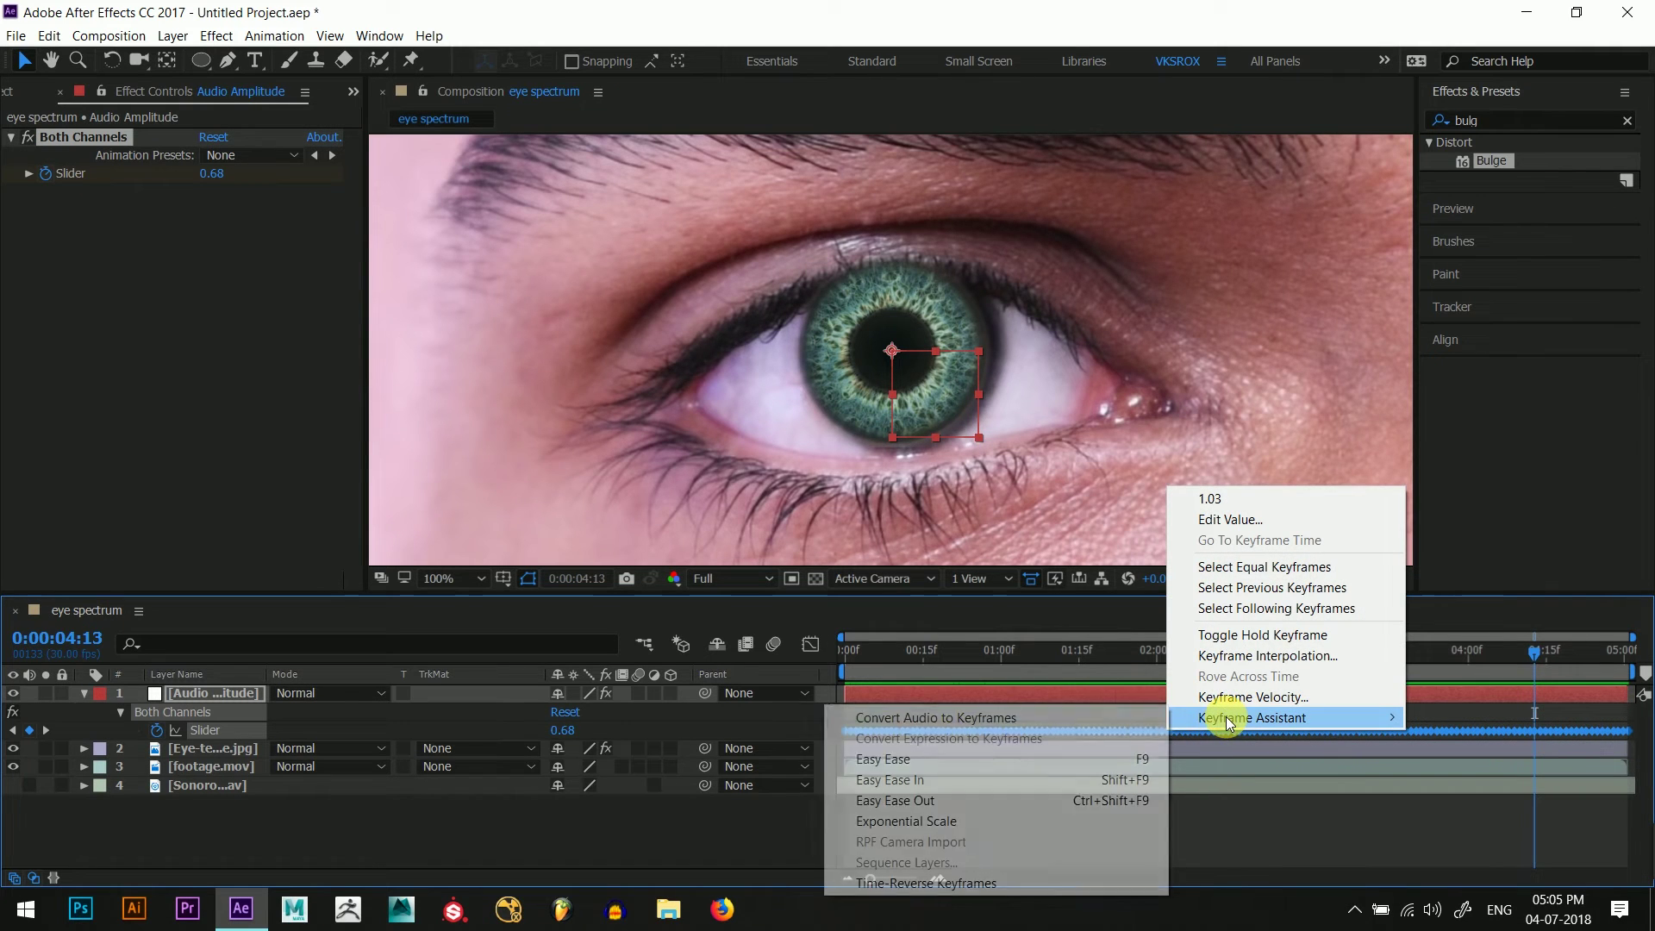
left_click(984, 758)
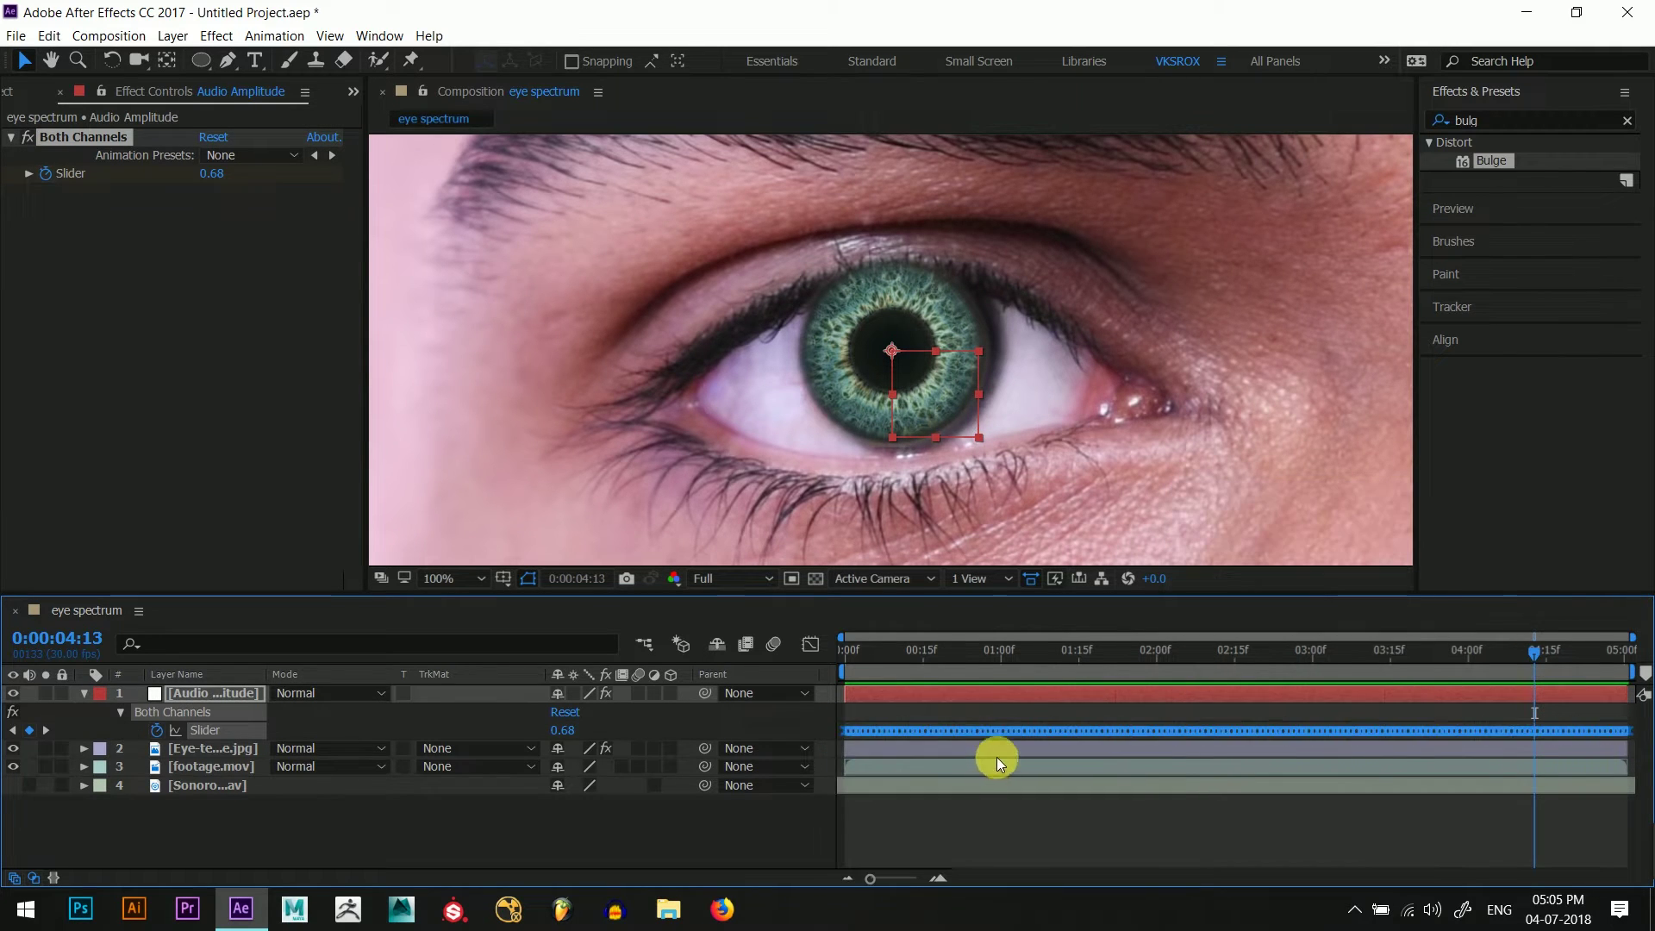
left_click(83, 693)
left_click(147, 769)
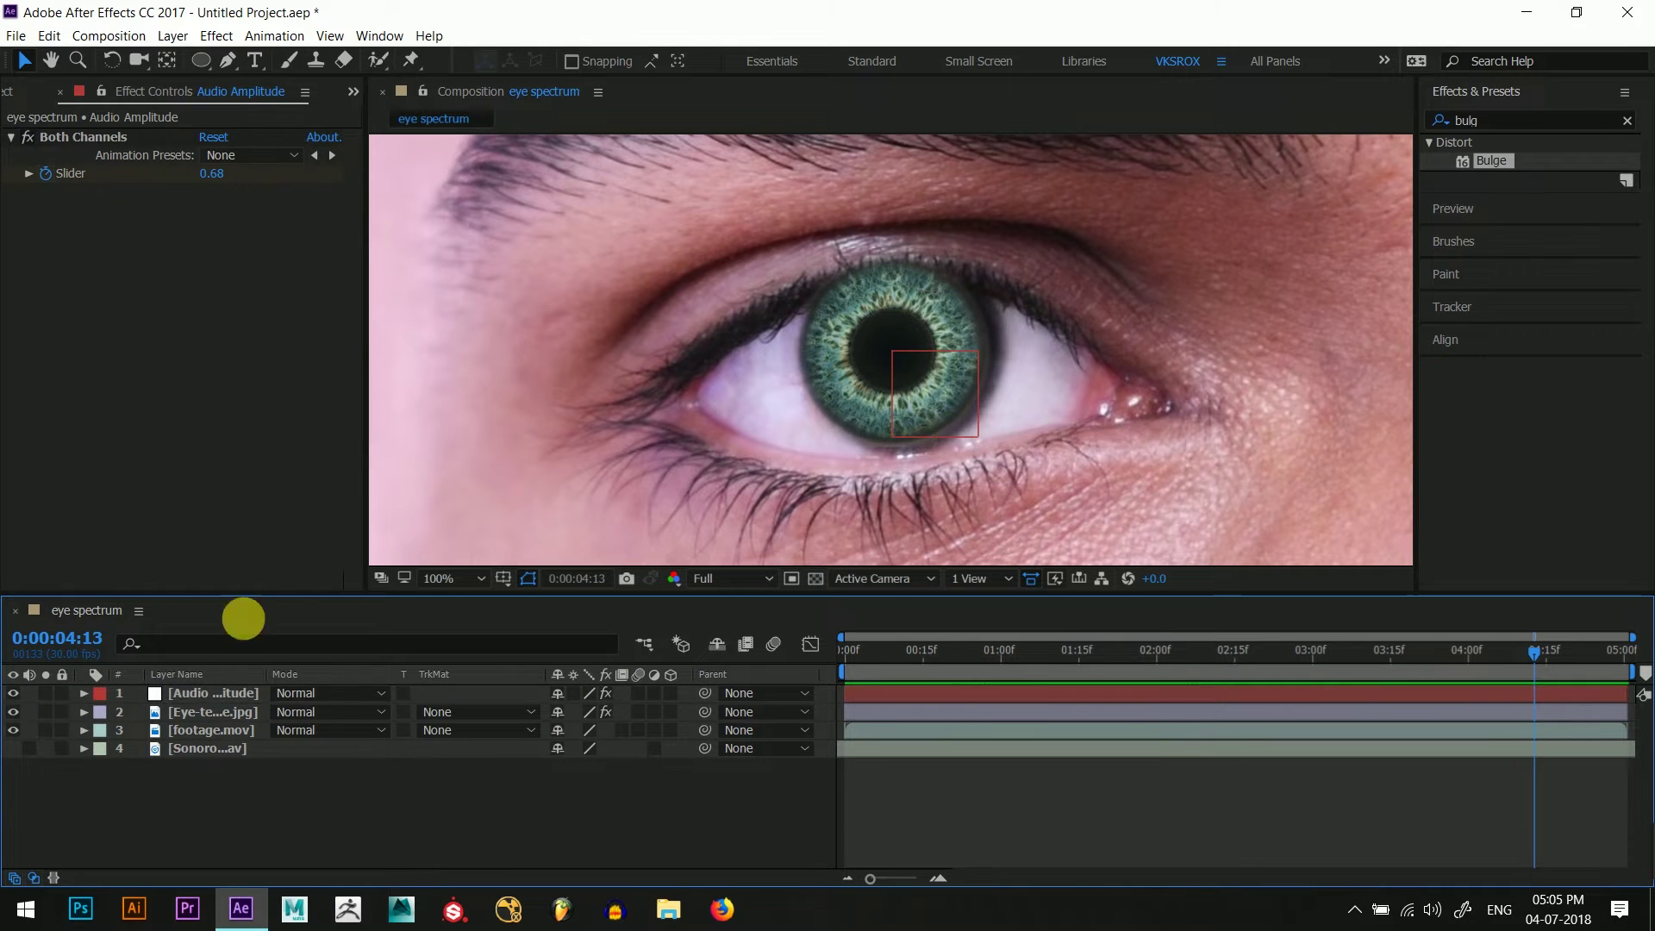
- At 0:00:00:04, apply the Curves effect to the Eye-texture.jpg layer and raise its RGB curve to brighten the iris
left_click(867, 653)
left_click(214, 711)
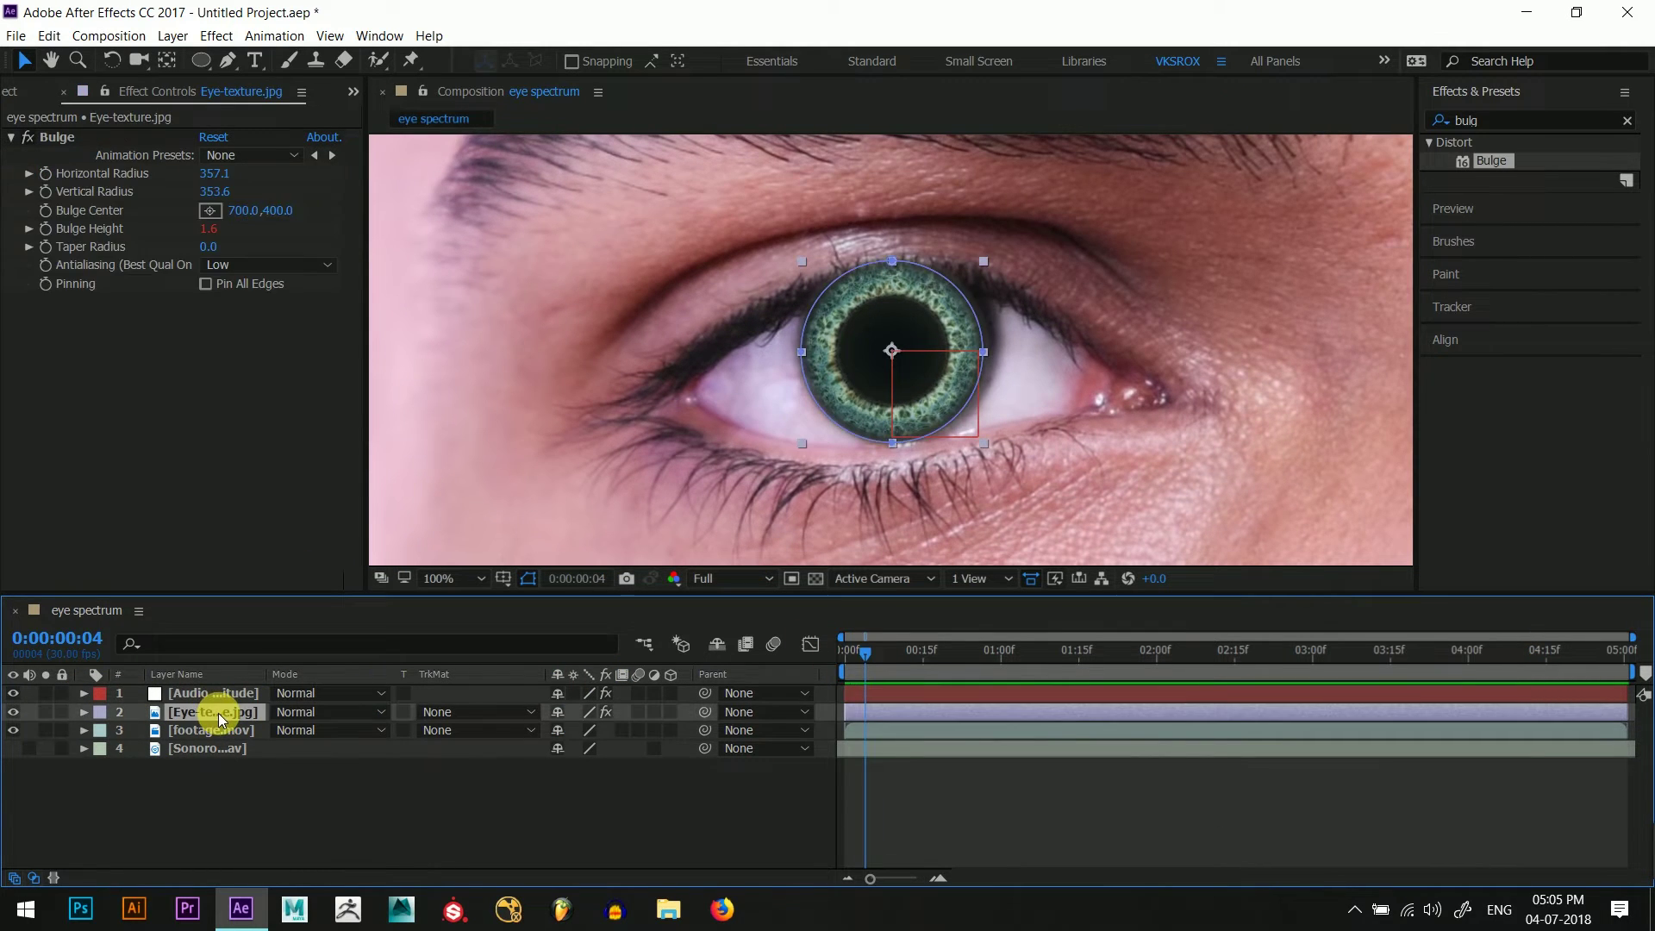
left_click(1445, 118)
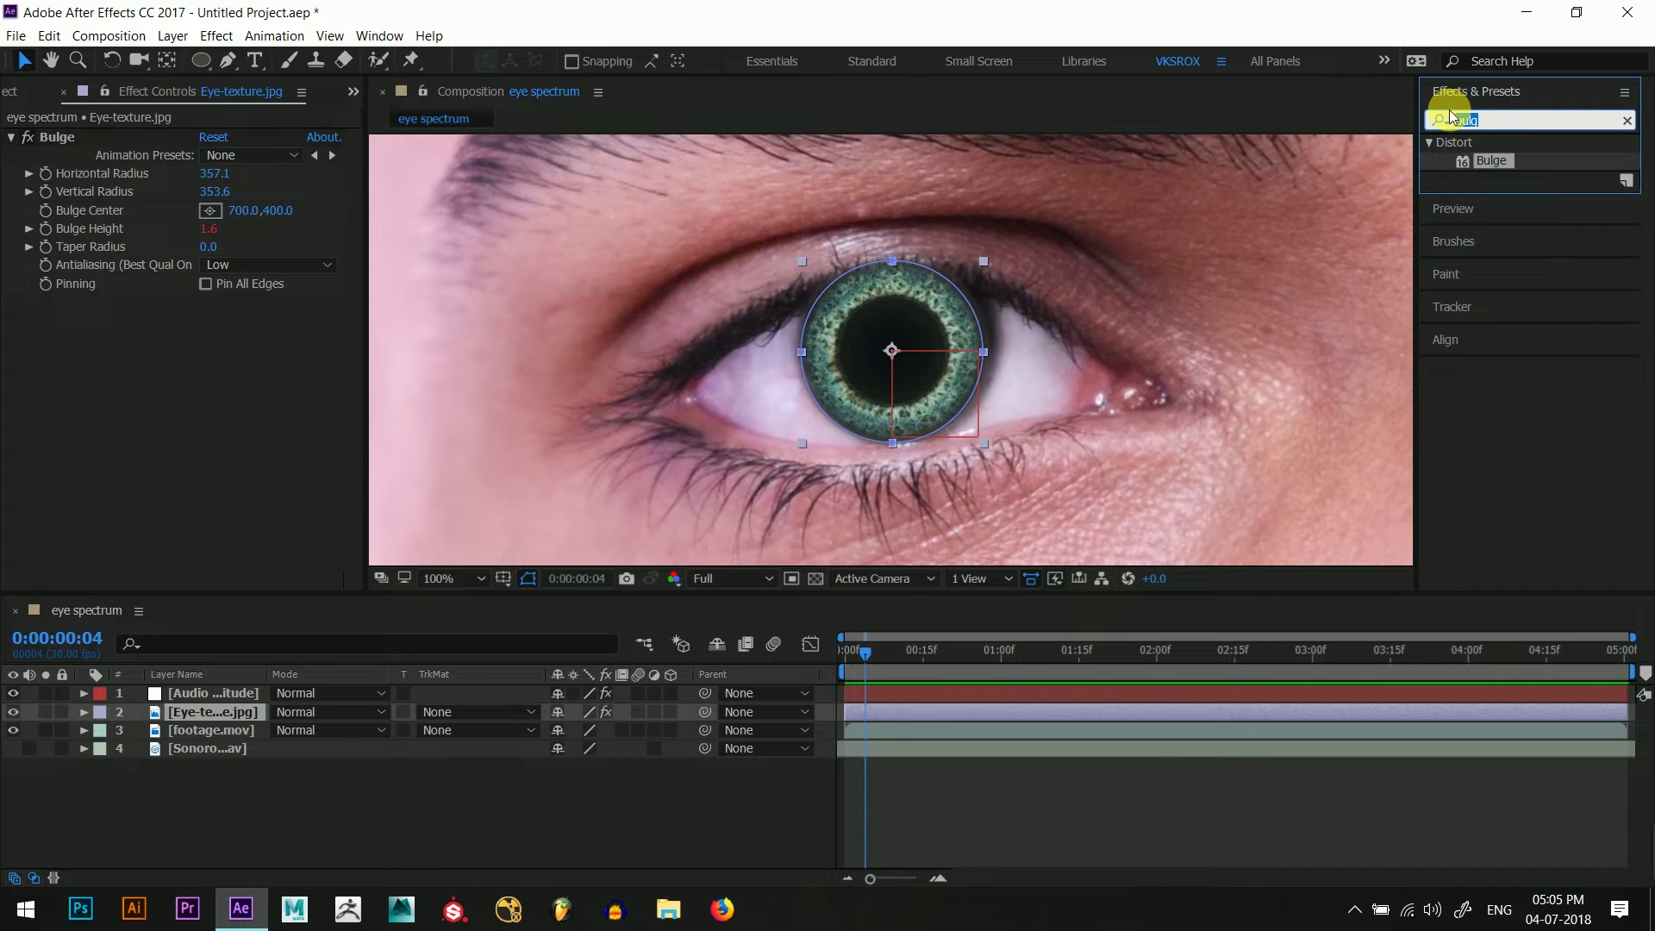
type("curves")
left_click(1488, 232)
left_click_drag(1491, 233, 209, 711)
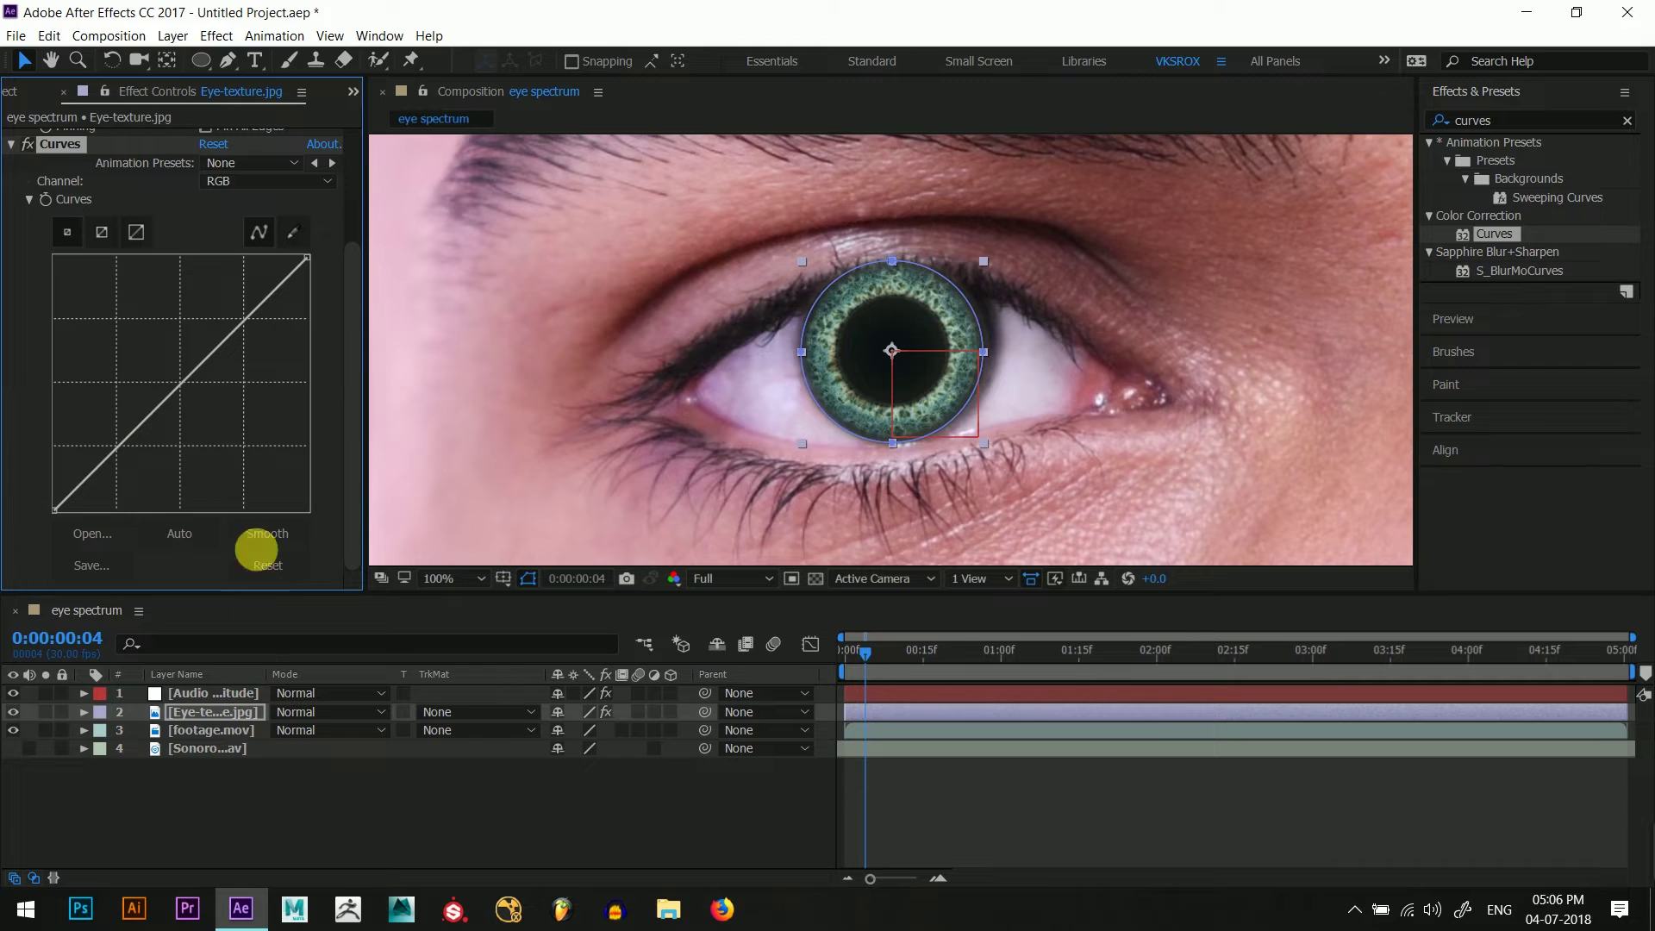
left_click_drag(262, 312, 240, 295)
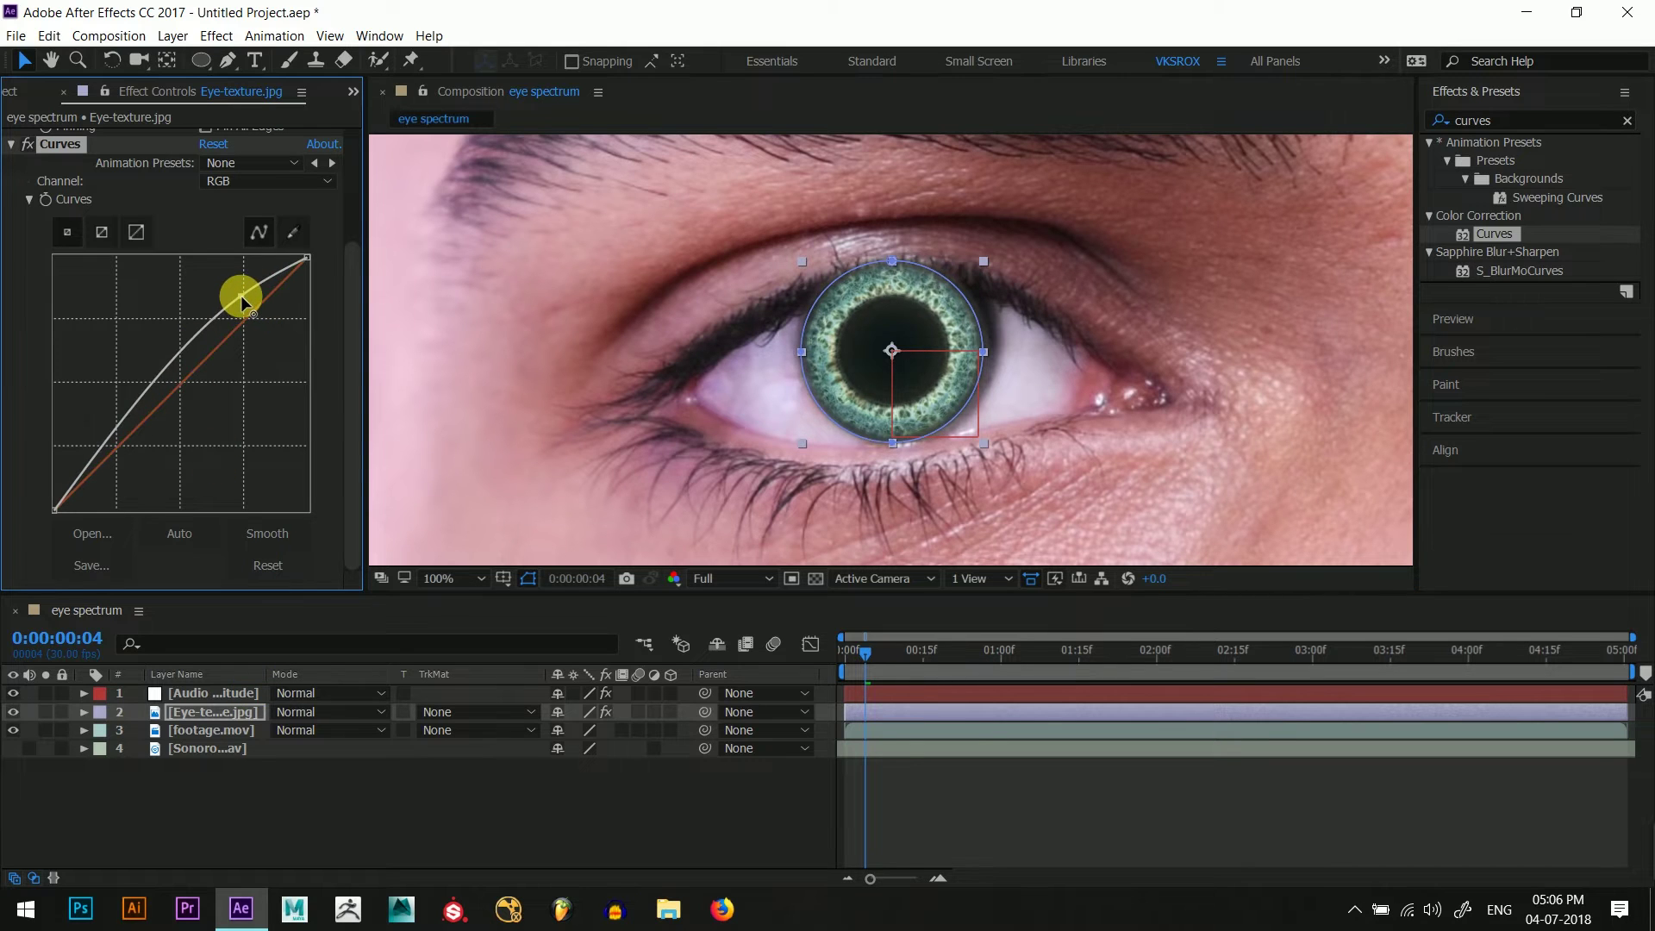
- Shape the iris layer's RGB curve into a gentle S by lowering the shadows, and lower the Red curve's highlights
left_click_drag(126, 438, 134, 446)
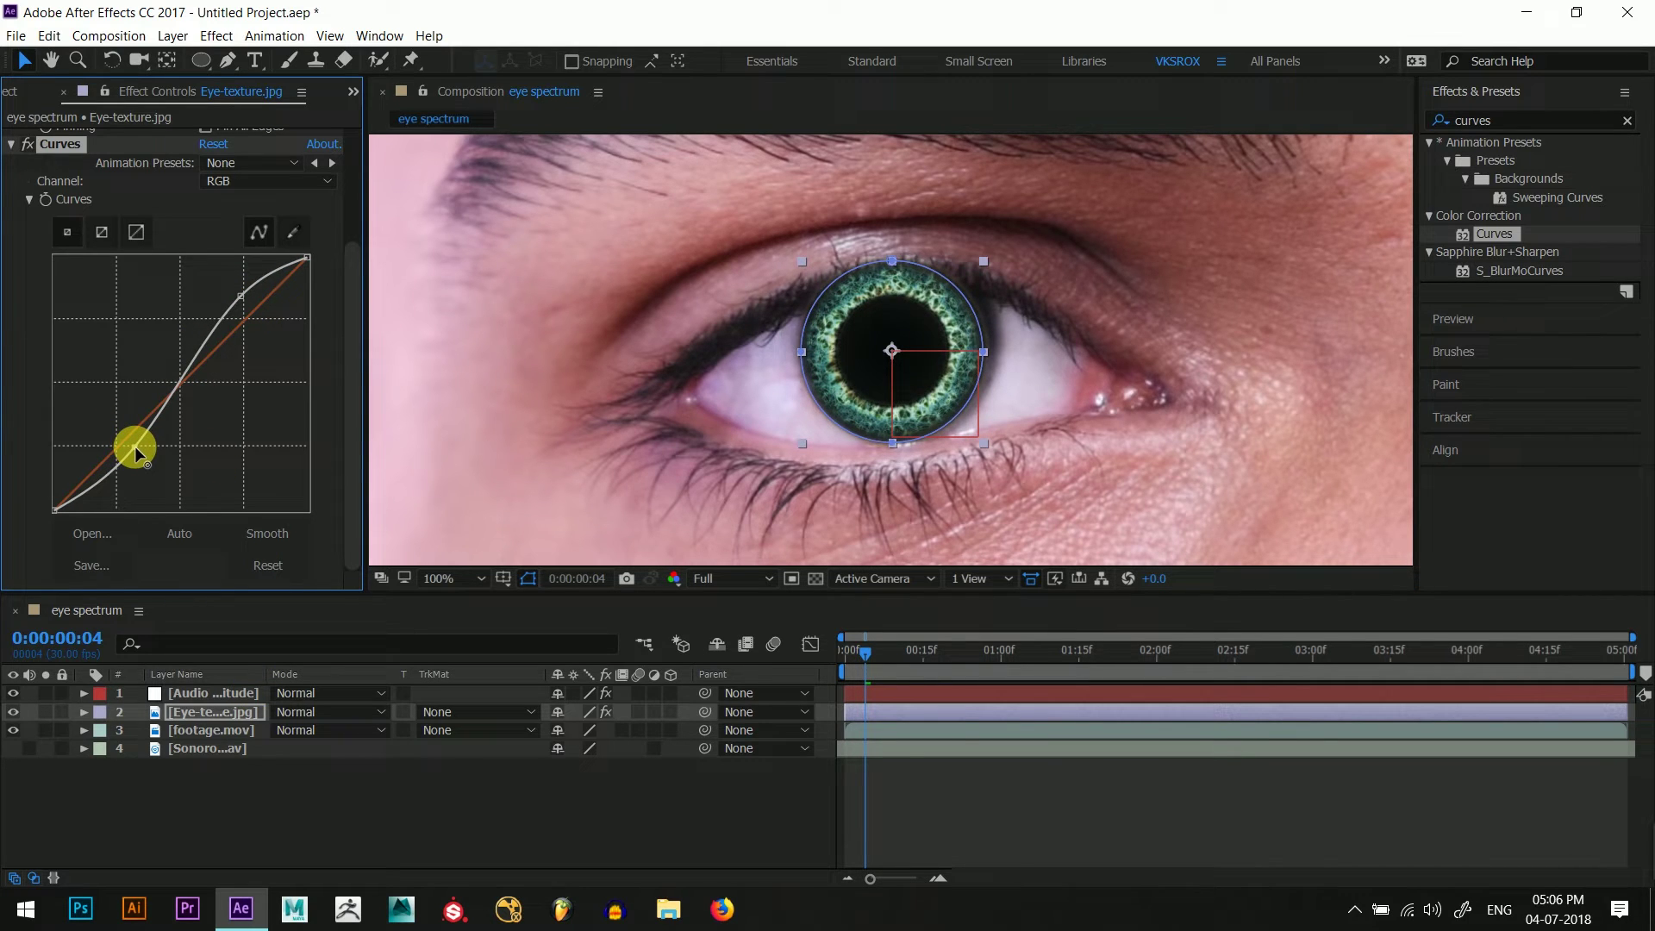
left_click(244, 300)
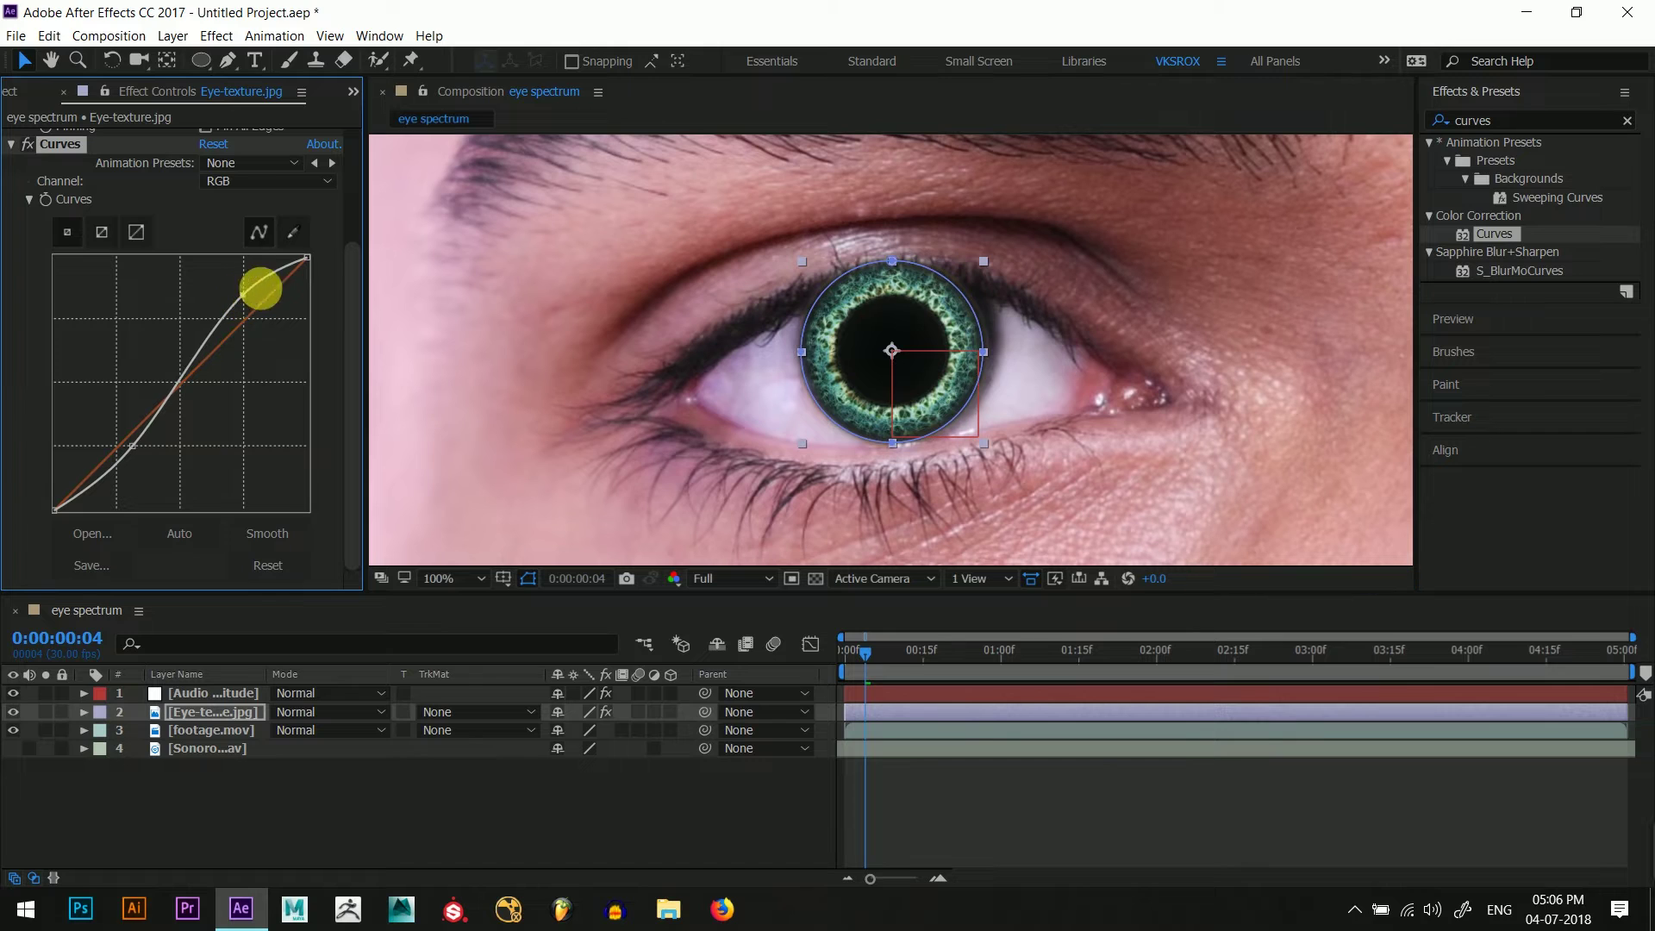
left_click(250, 181)
left_click(250, 224)
left_click_drag(255, 310, 270, 326)
left_click_drag(134, 465, 128, 443)
- Raise the Blue curve slightly to tint the iris bluer, then collapse the Curves and Bulge effects
left_click(265, 181)
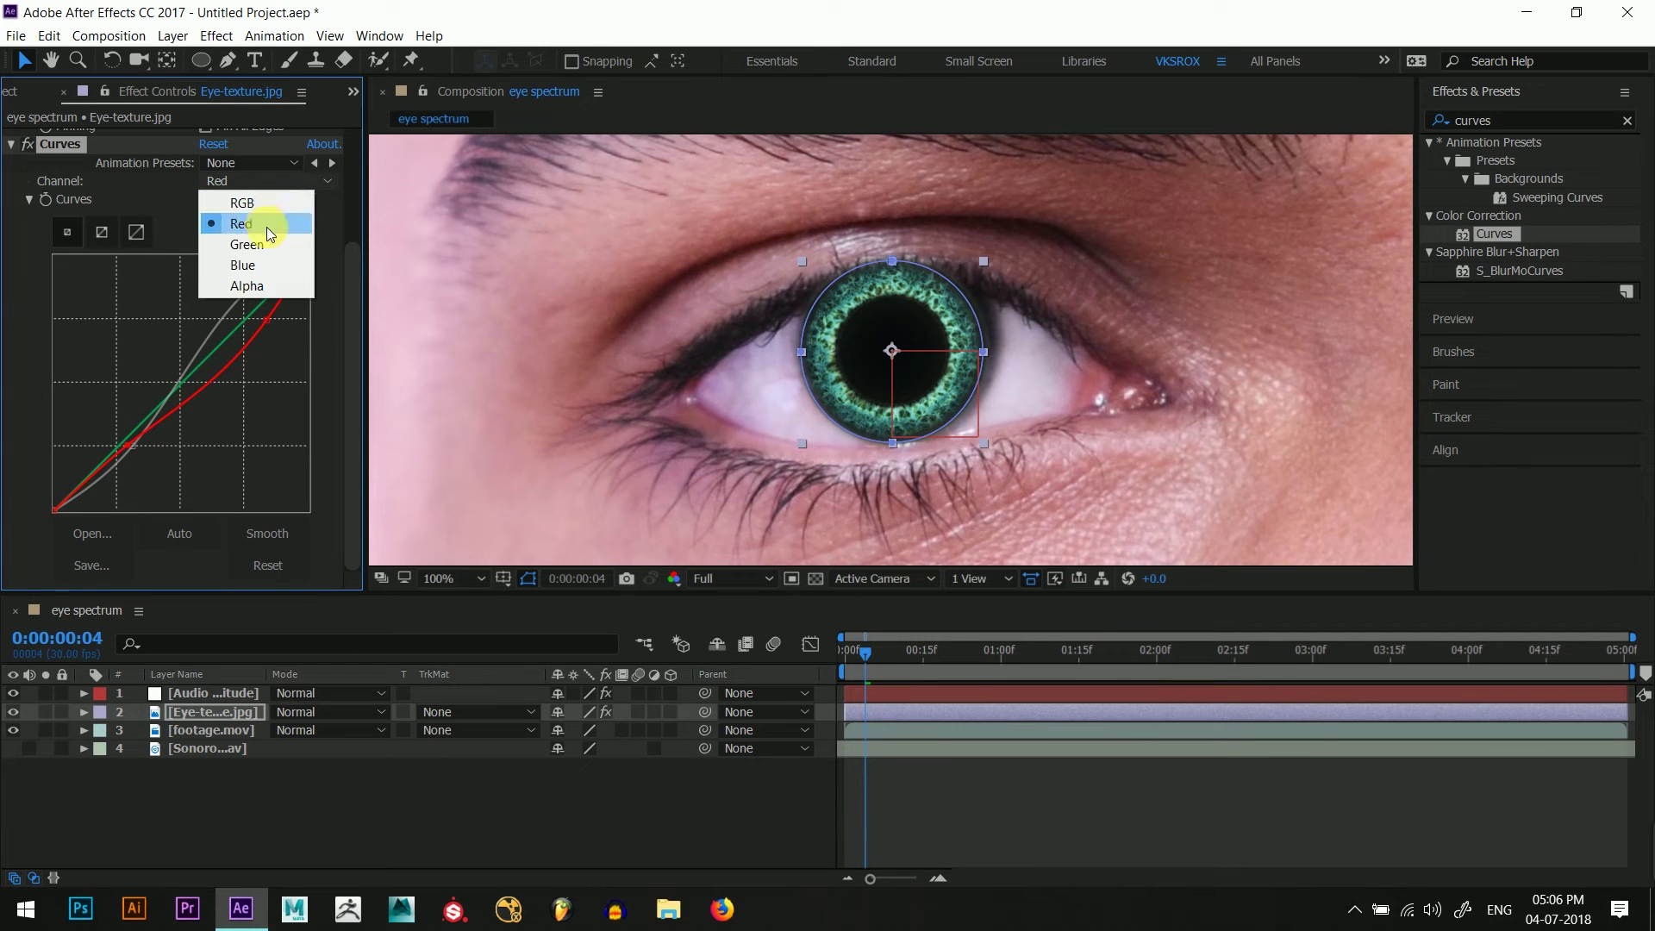
left_click(262, 265)
left_click_drag(205, 365, 210, 370)
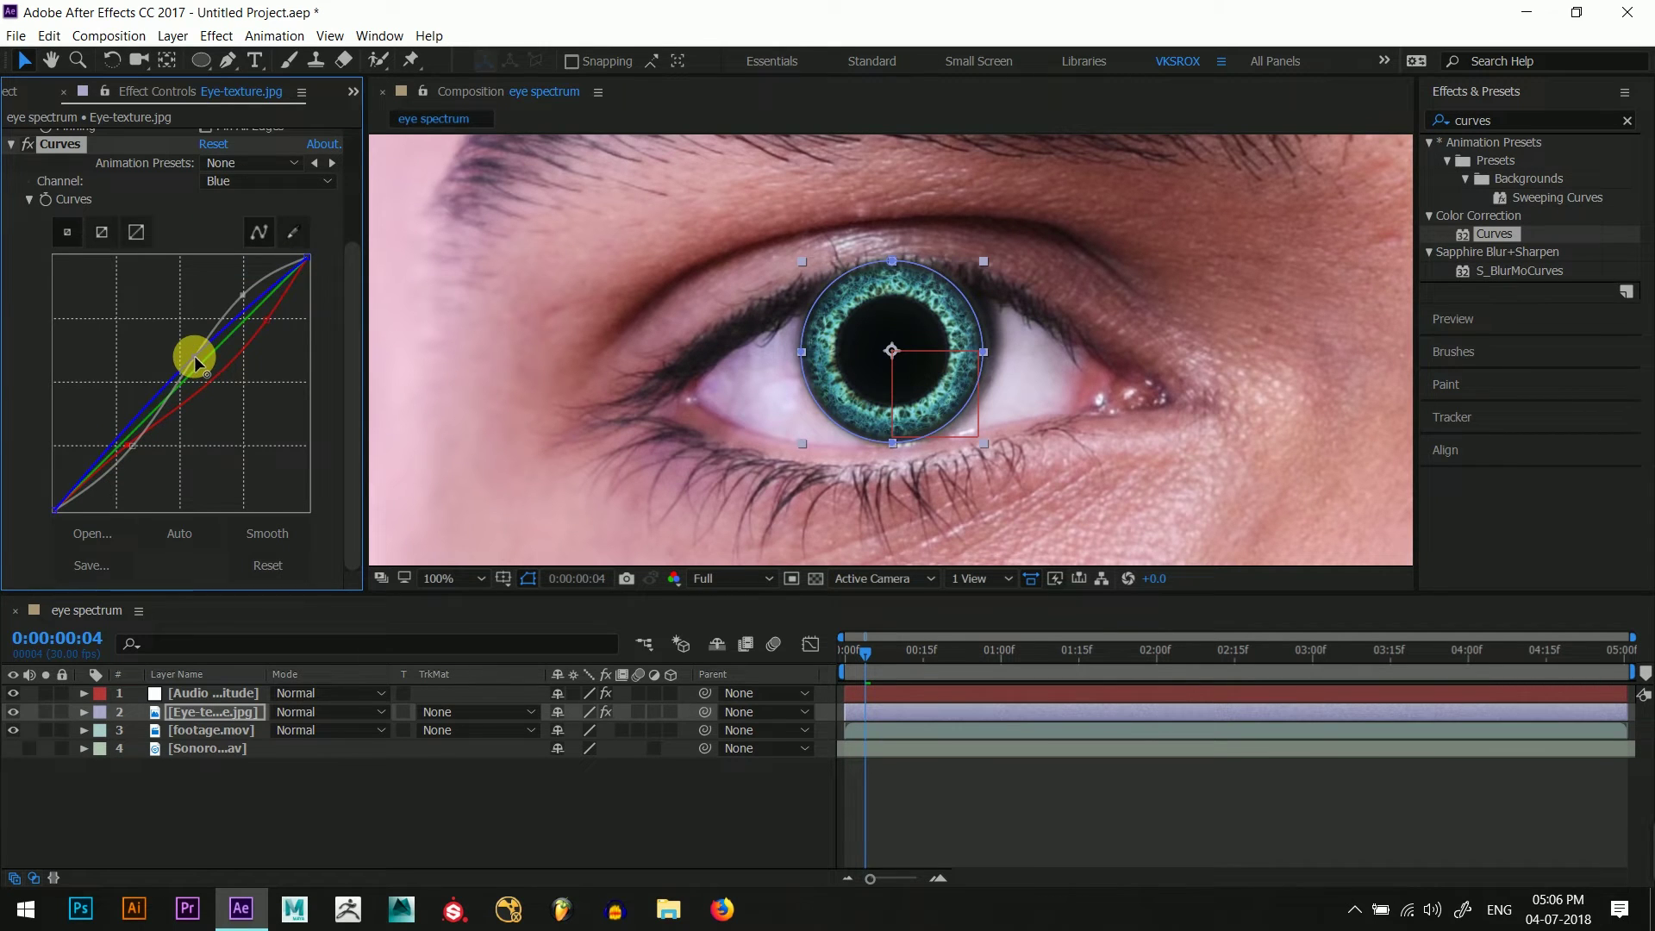
left_click(11, 153)
left_click(12, 137)
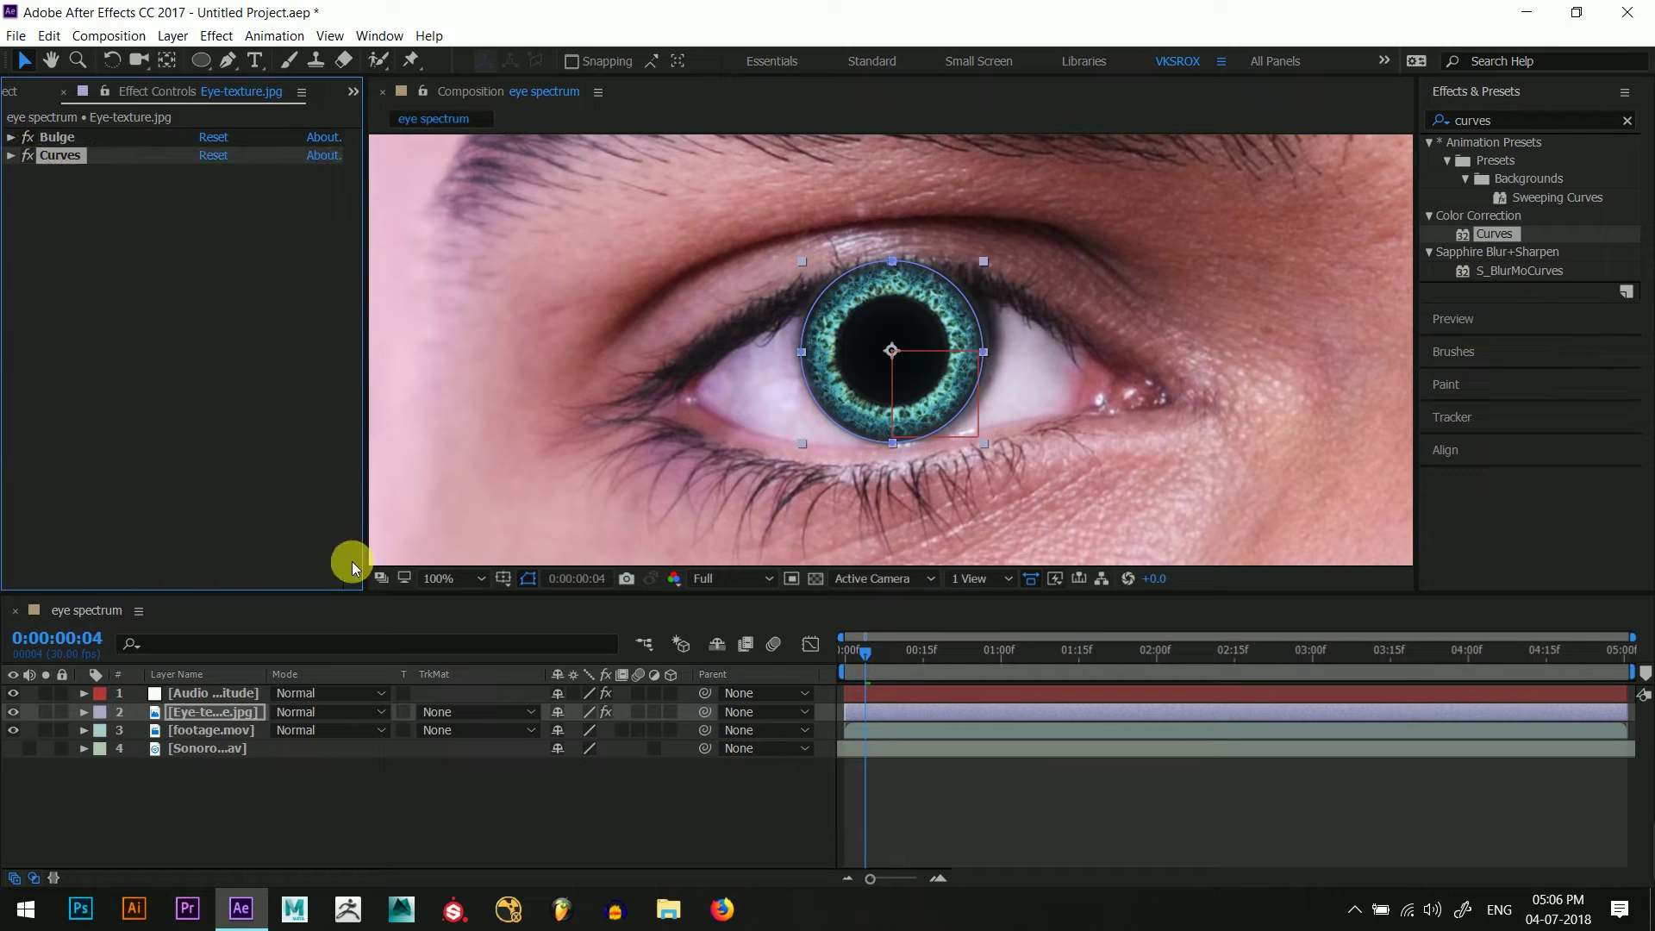
- Set the Eye-texture.jpg layer's blending mode to Screen
left_click(236, 716)
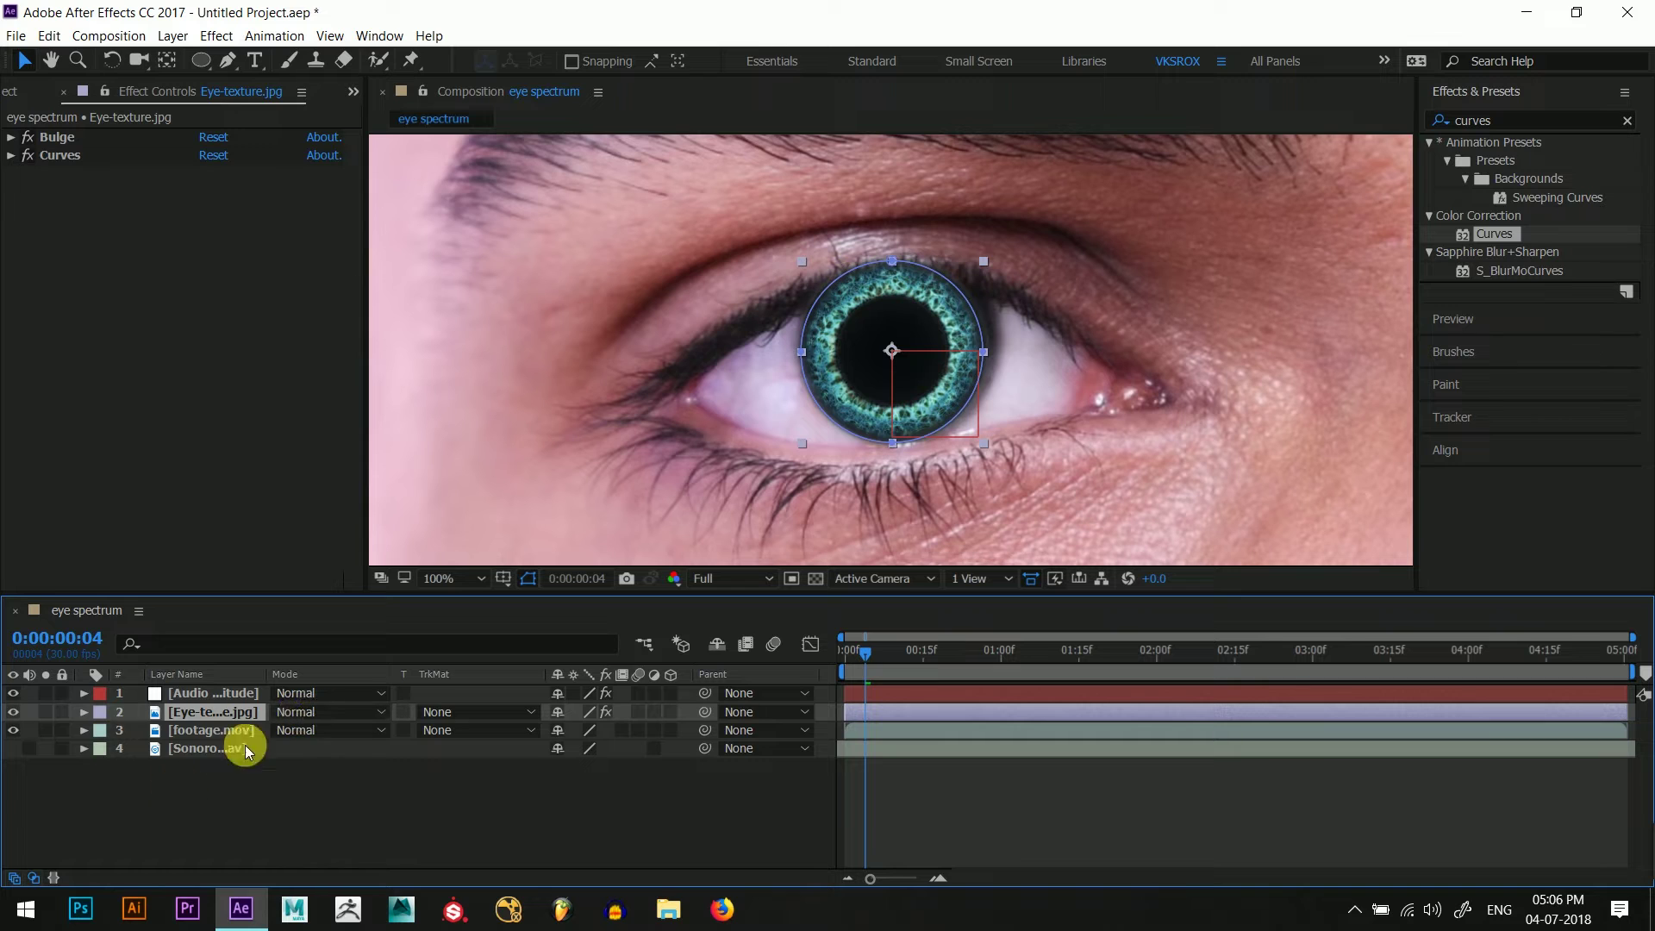
left_click(36, 875)
left_click(38, 872)
left_click(343, 712)
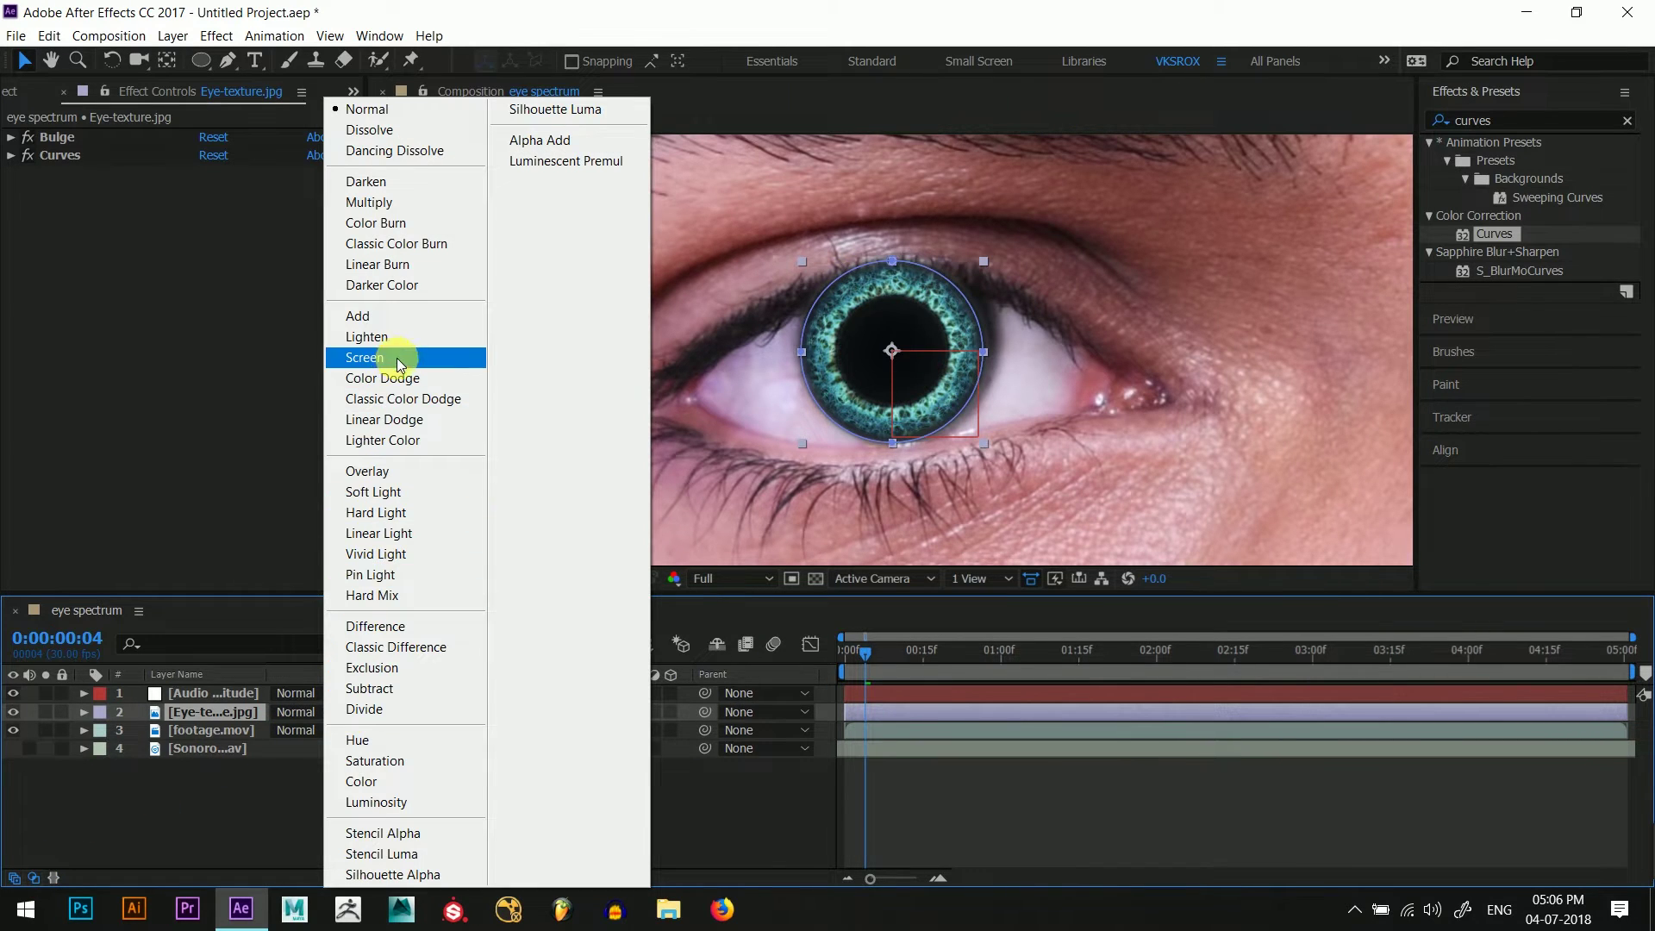
left_click(364, 357)
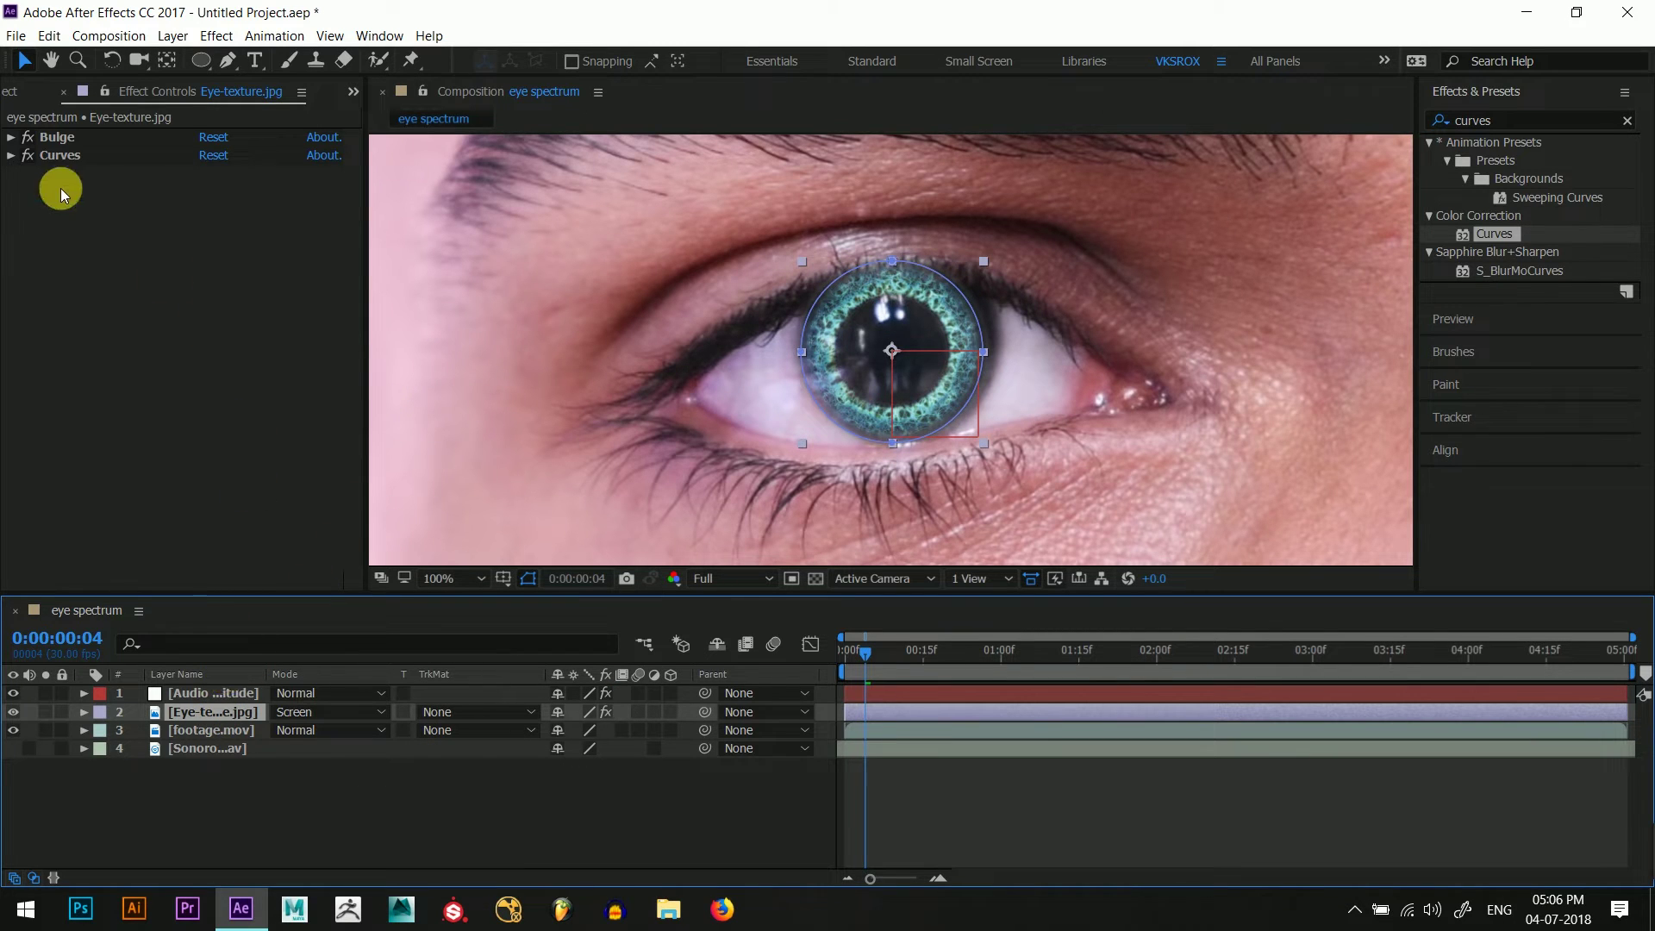
- Steepen the RGB curve on Eye-texture.jpg by raising the highlights and lowering the shadows, then collapse Curves and deselect the layer
left_click(11, 155)
left_click(256, 191)
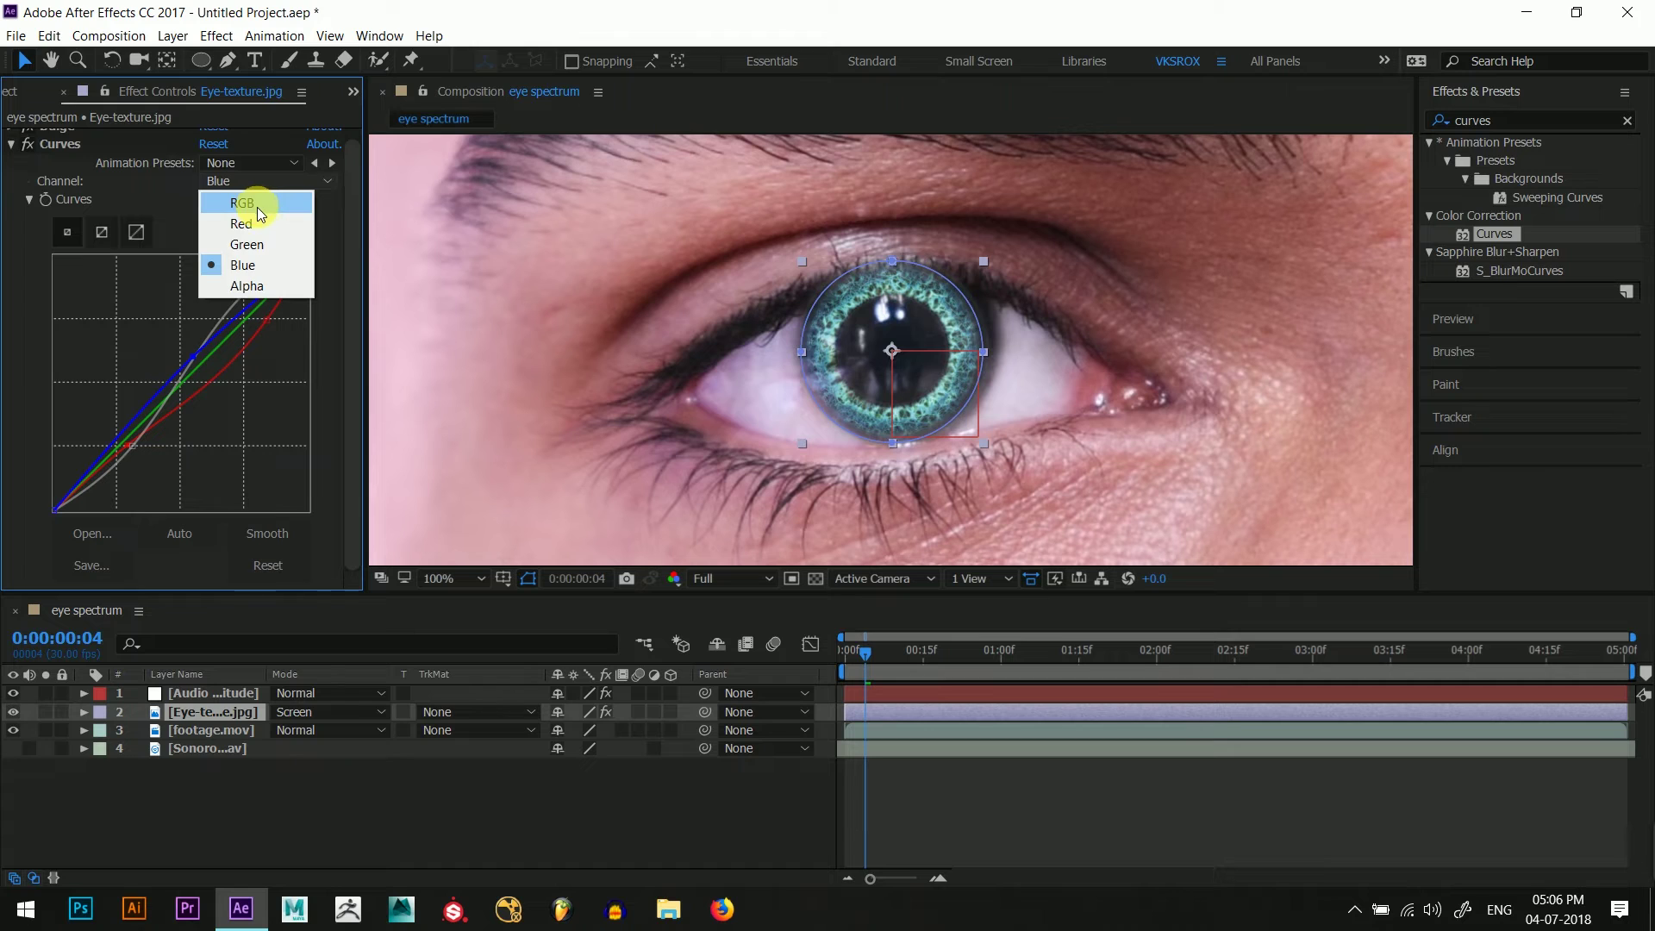
left_click(259, 211)
left_click_drag(240, 288, 224, 281)
left_click(149, 456)
left_click_drag(138, 458, 136, 456)
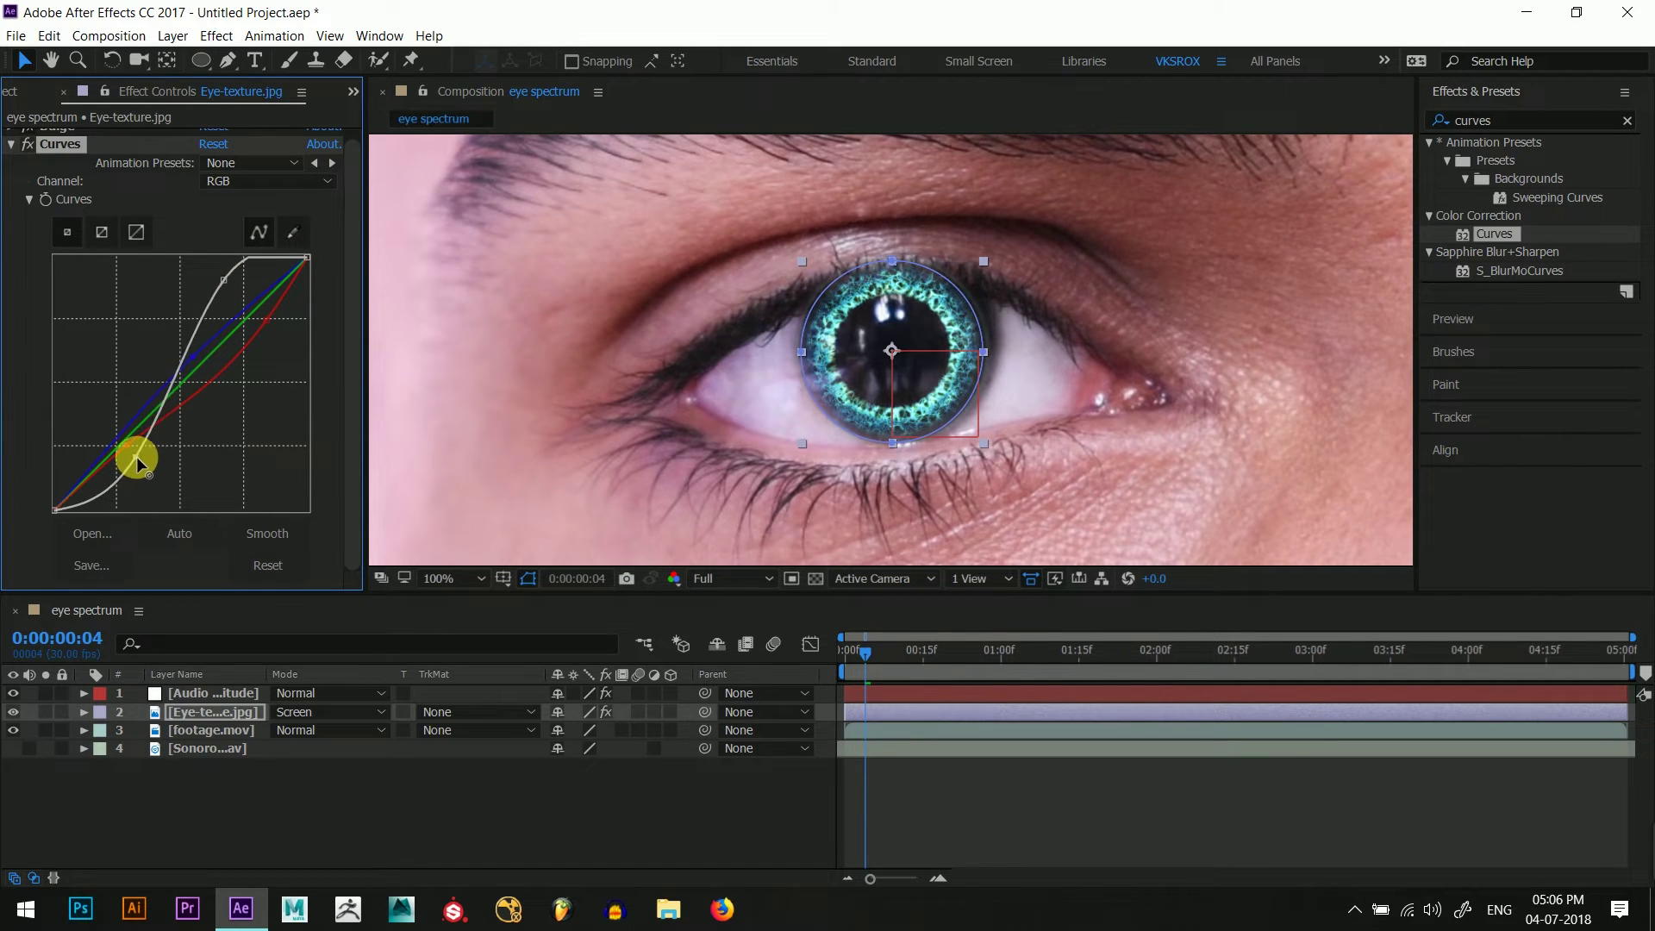
left_click(11, 143)
left_click(295, 793)
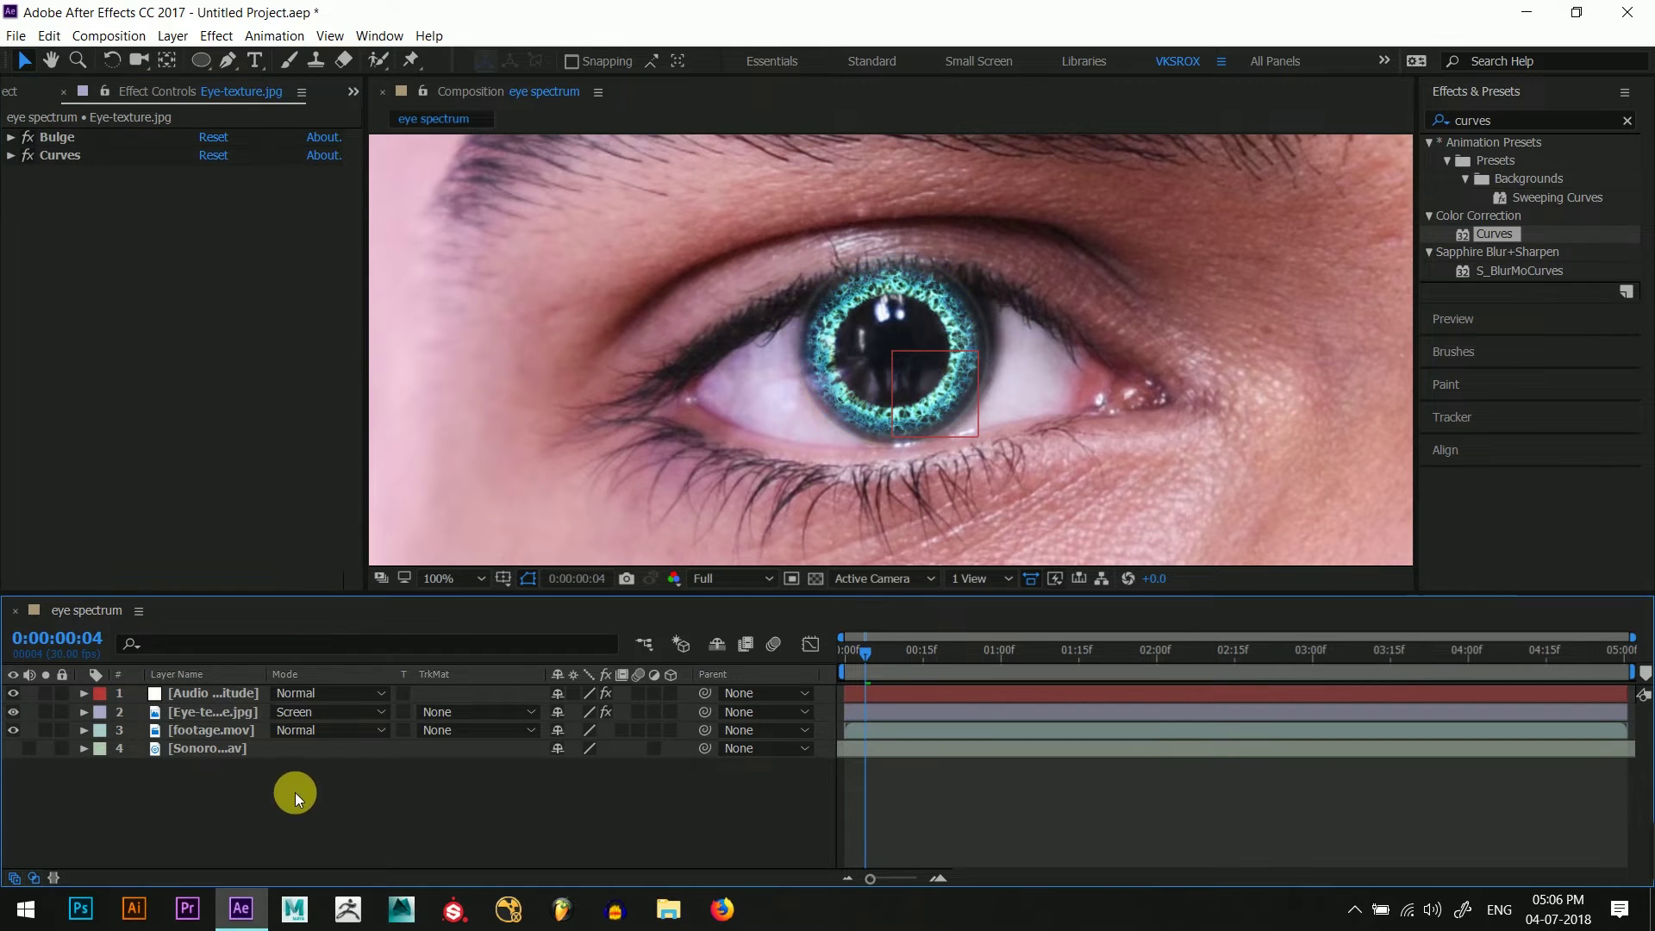
- Scale the Eye-texture.jpg layer to 26.2% and shift it slightly right to fit the iris in the footage
left_click(244, 714)
key("s")
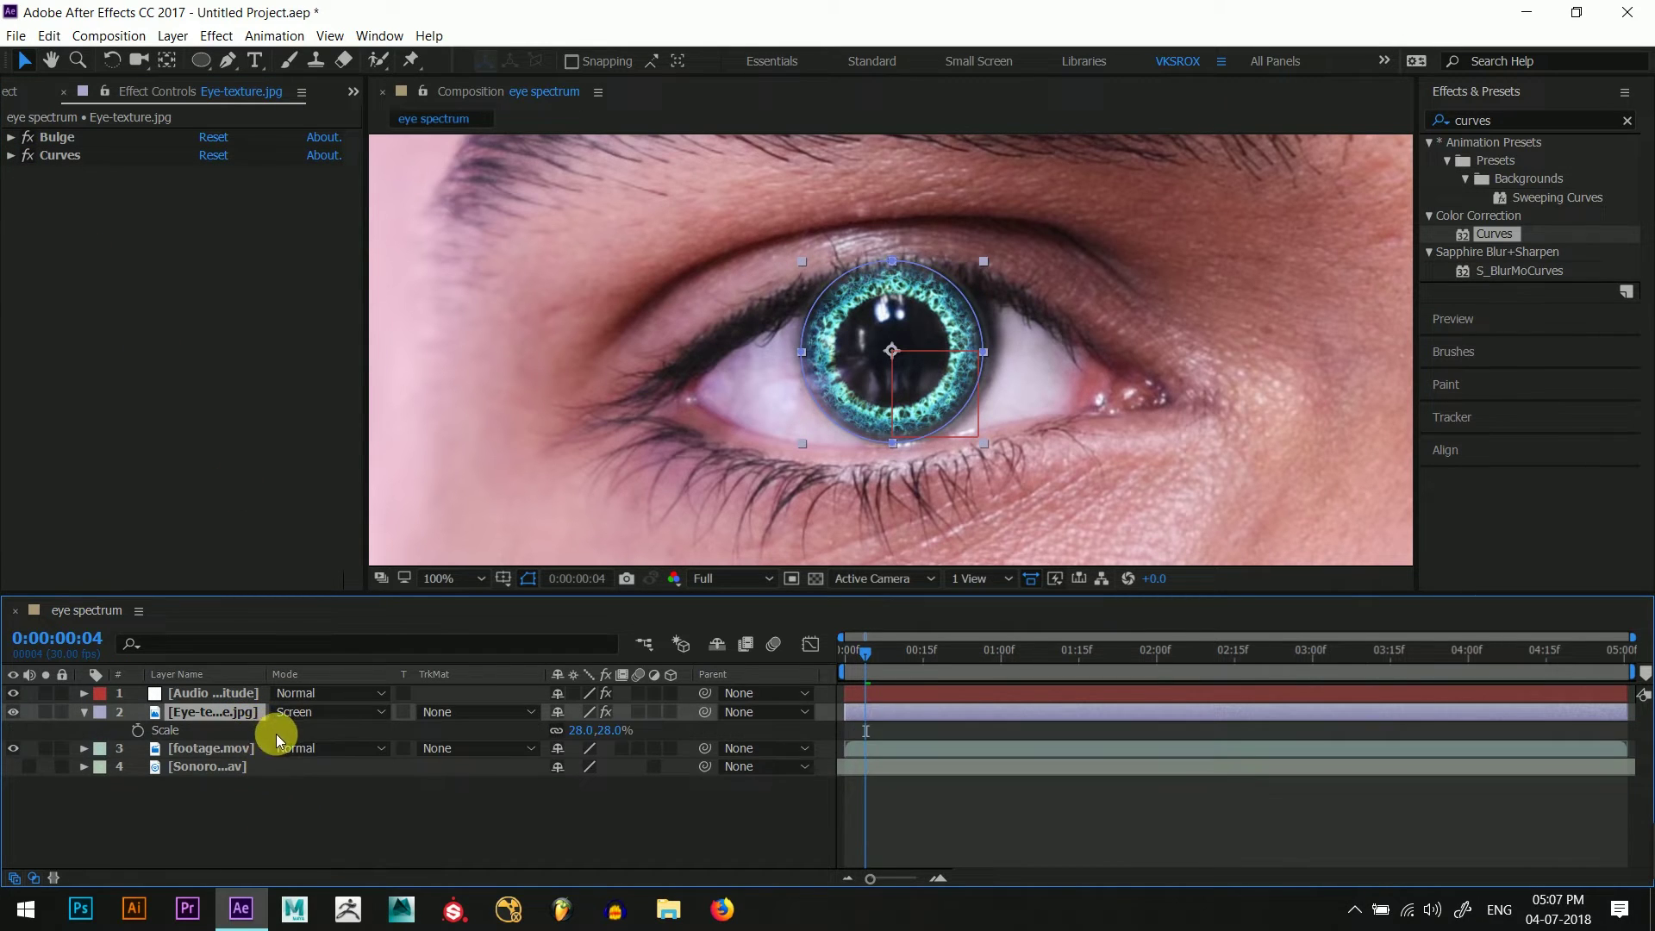
left_click_drag(582, 733, 554, 731)
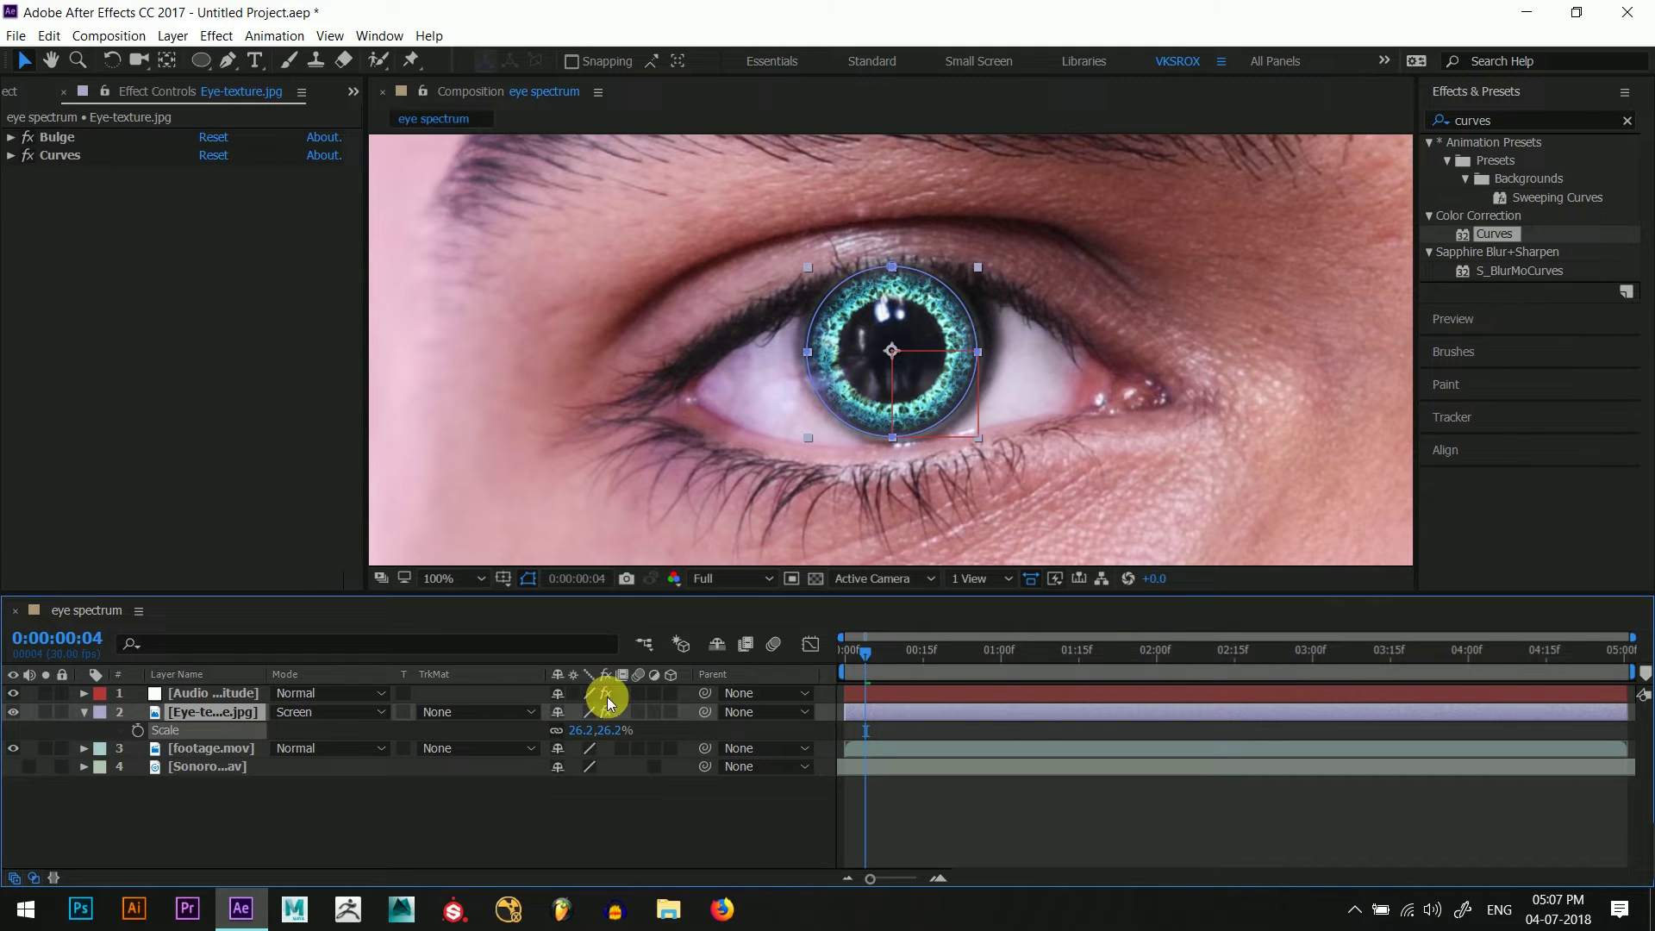
left_click_drag(896, 328, 912, 331)
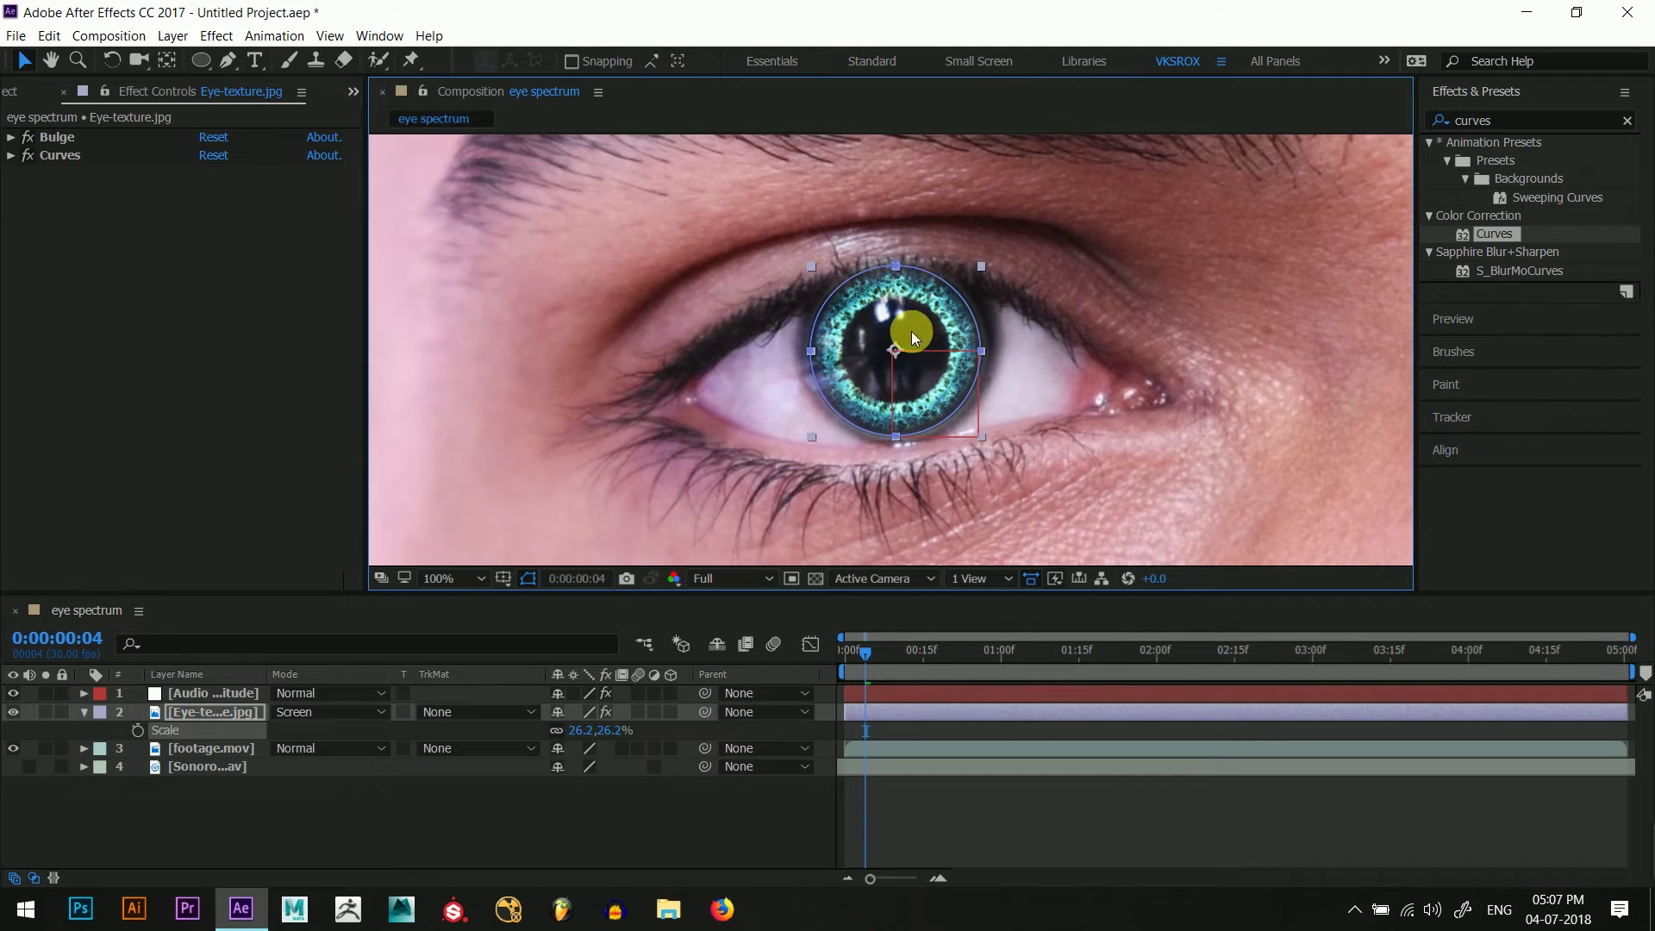
- At 0:00:00:00, nudge the iris texture up slightly, then collapse and deselect its layer and unmute SonorouS.wav
left_click_drag(851, 661, 832, 660)
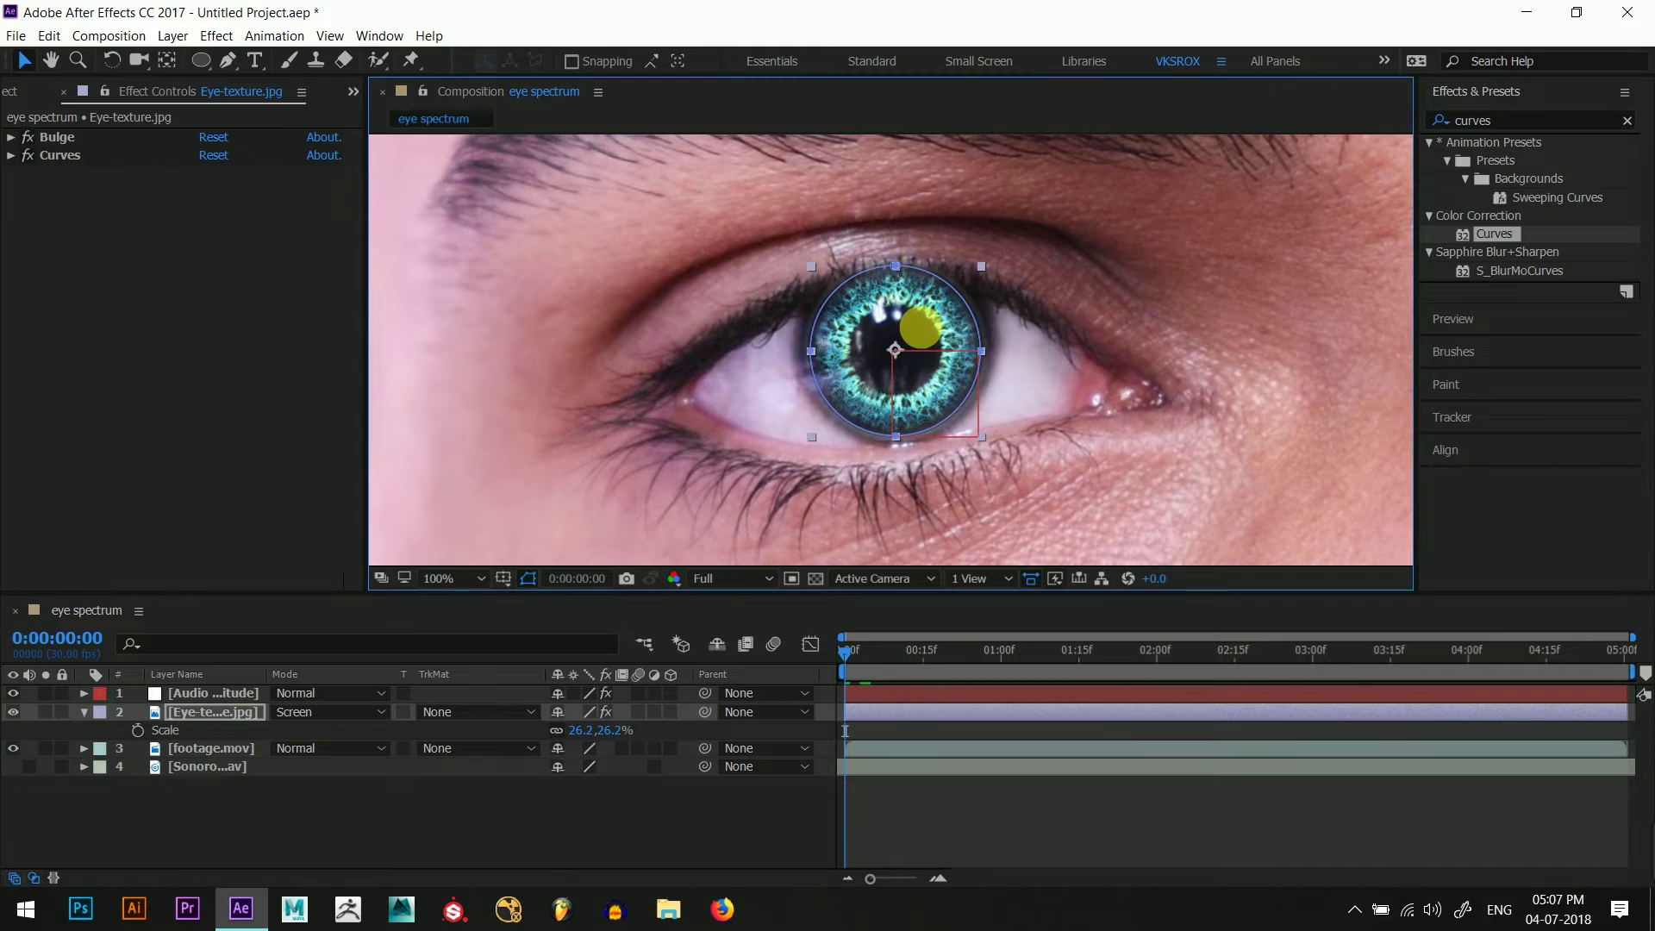
key("Up")
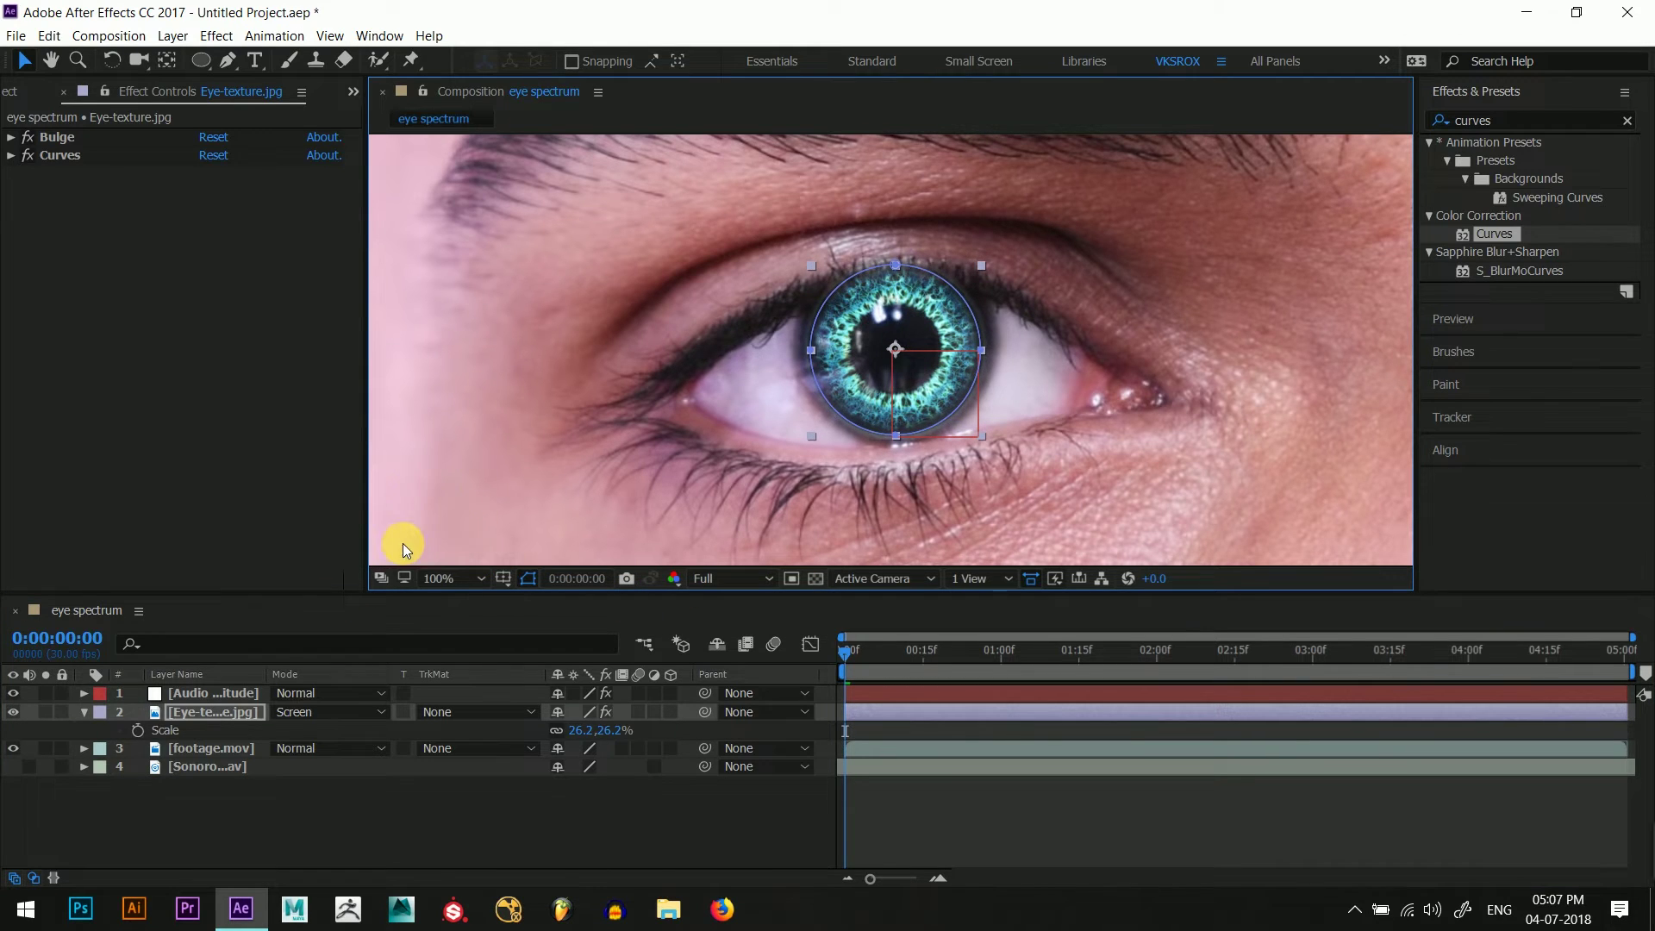
left_click(84, 712)
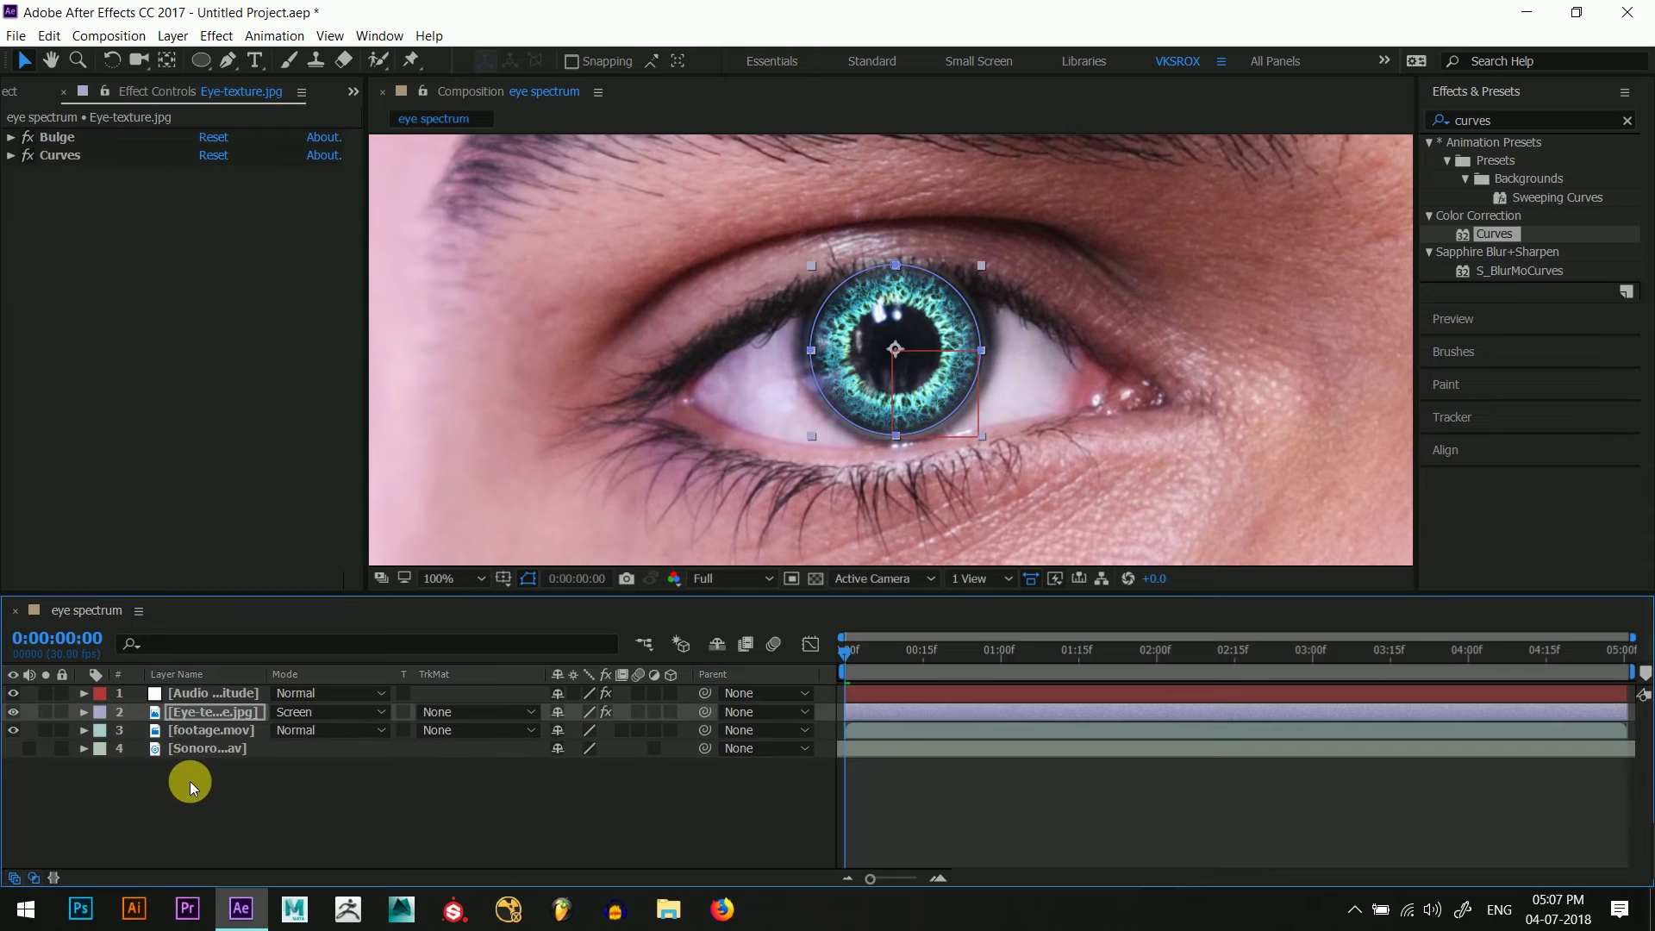
left_click(190, 781)
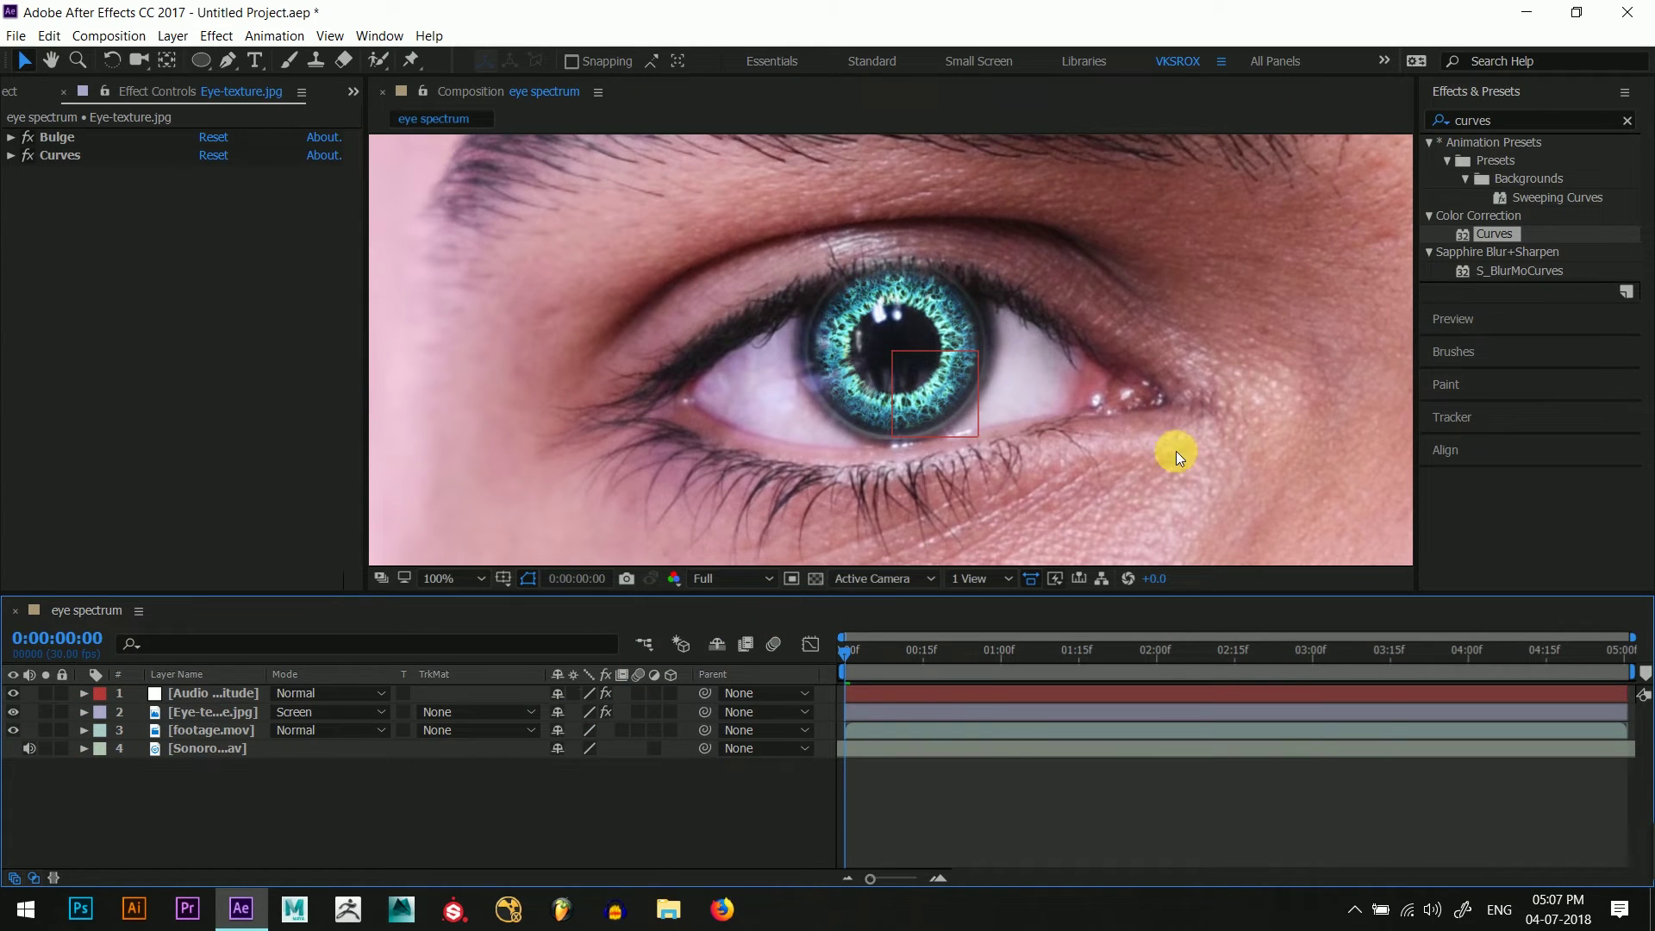
- Apply Hue/Saturation to footage.mov, fit the composition view and set Master Saturation to -100, then collapse the effect
left_click(1497, 126)
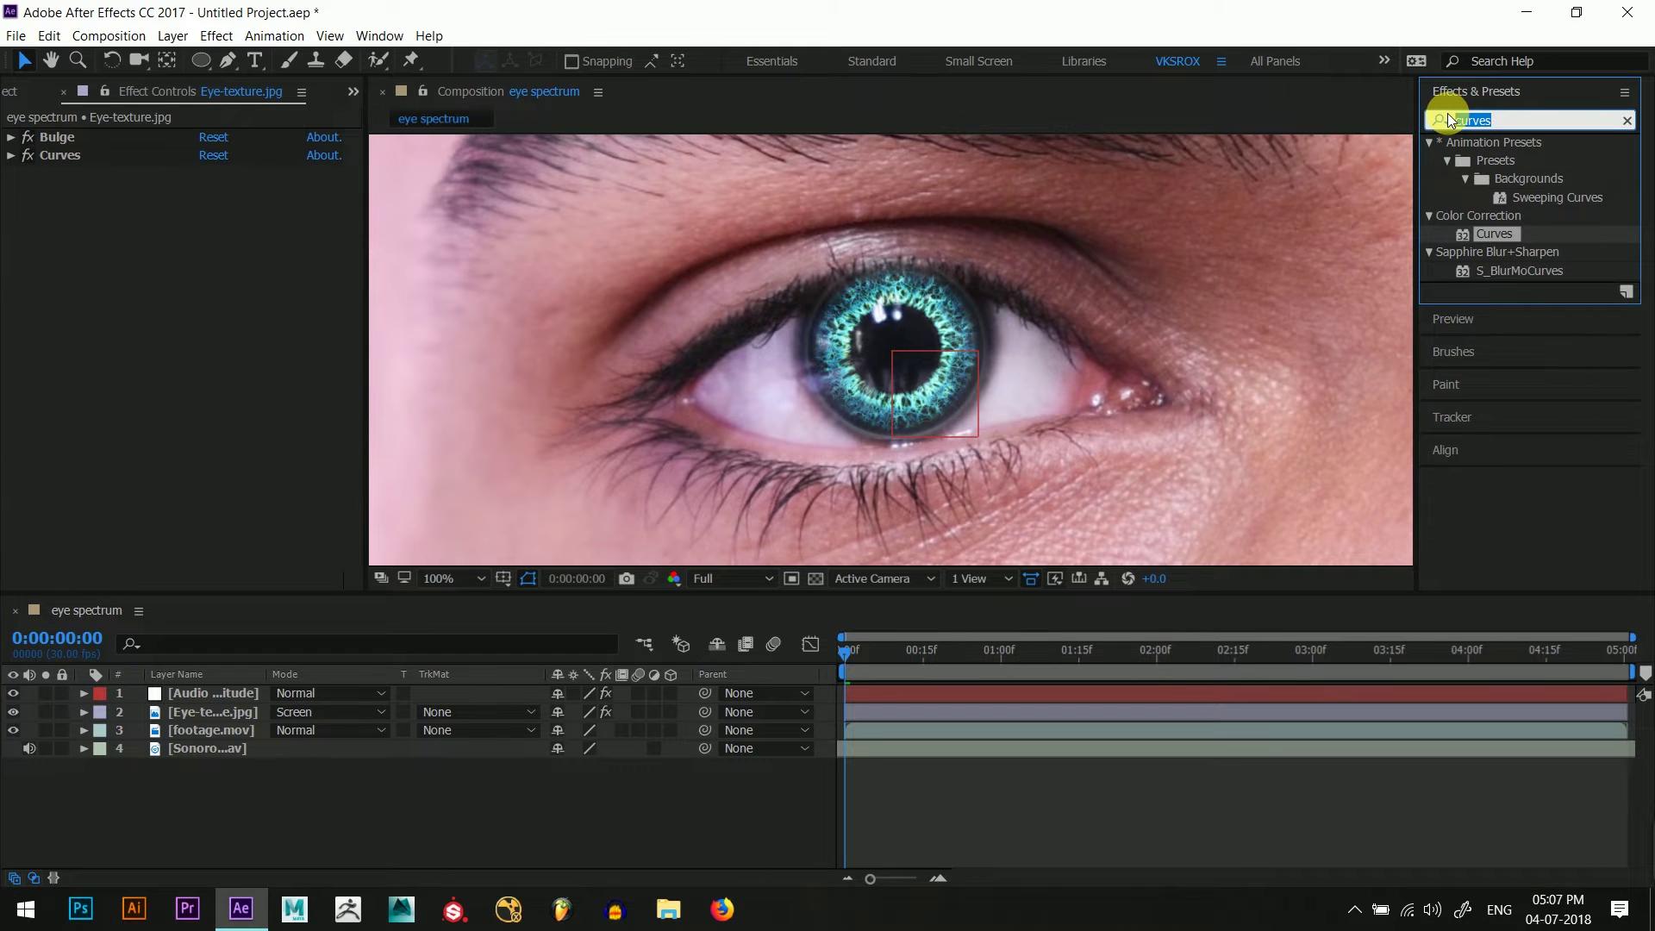
type("hue")
left_click_drag(1527, 251, 209, 728)
left_click(443, 581)
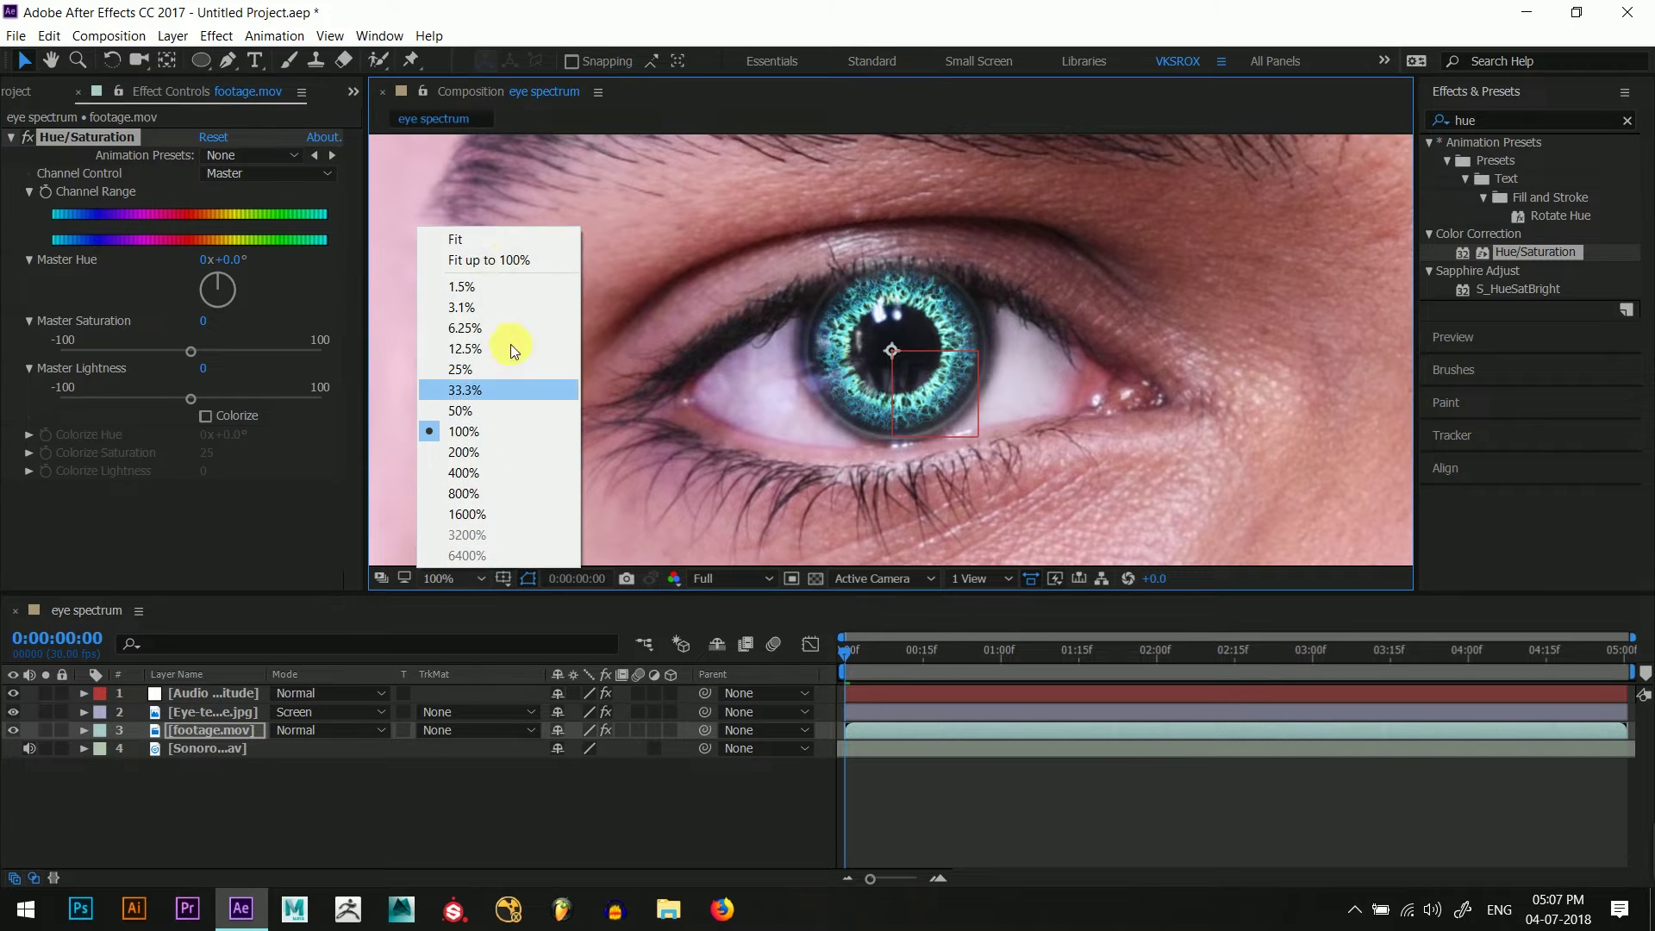
left_click(488, 234)
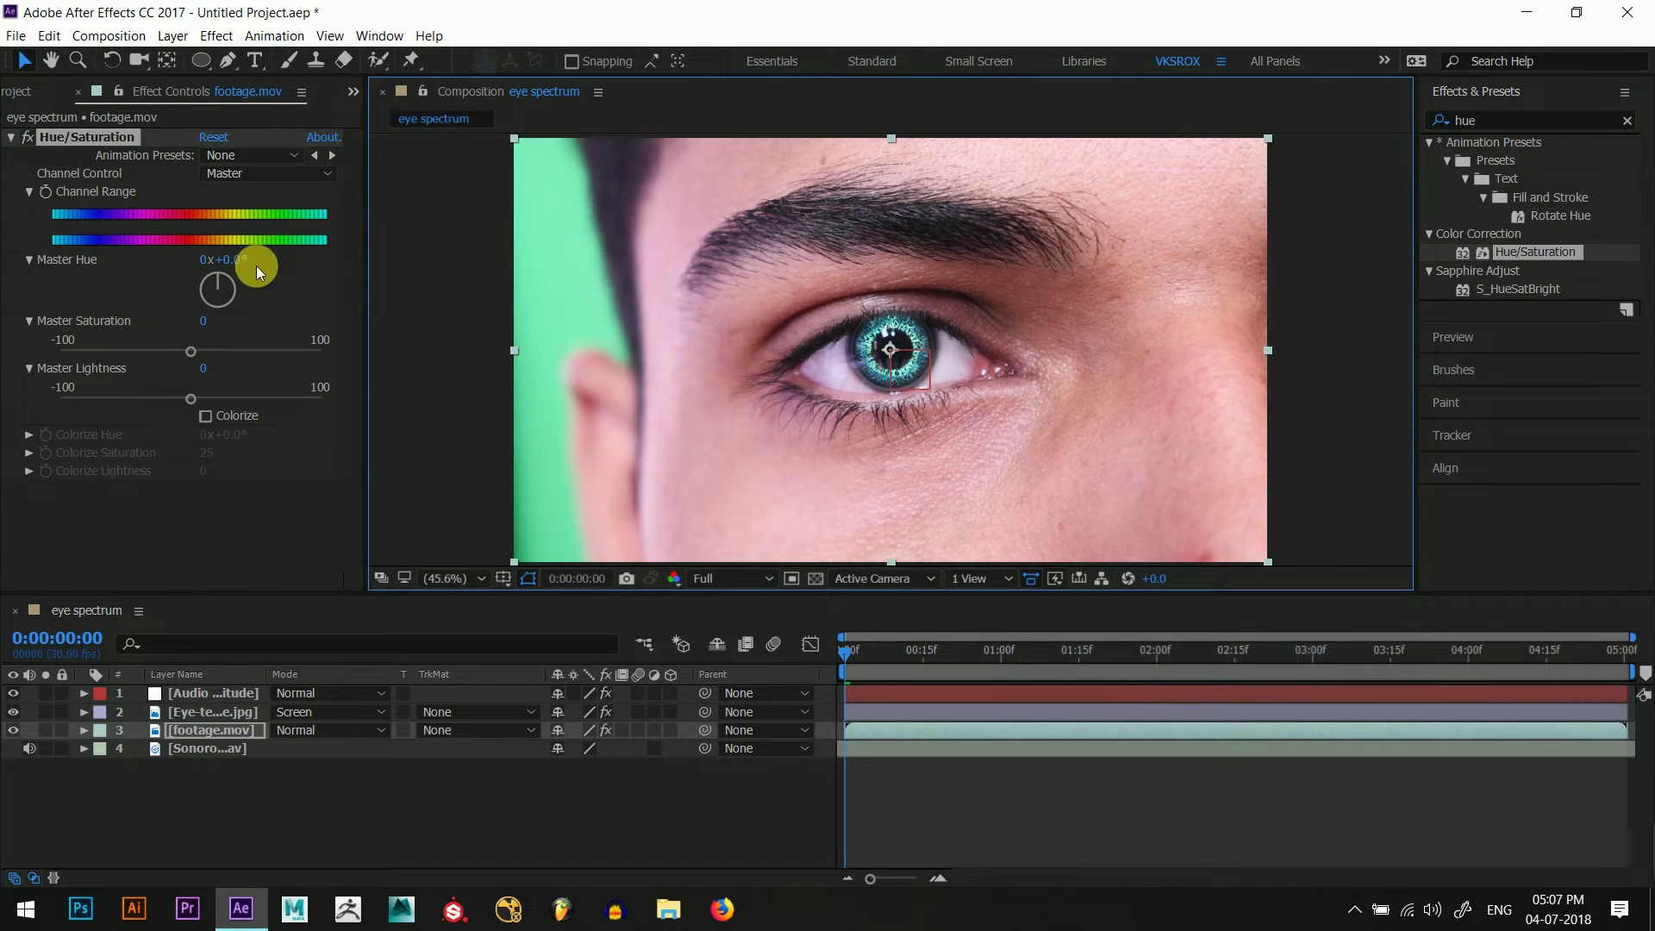
left_click_drag(190, 351, 52, 353)
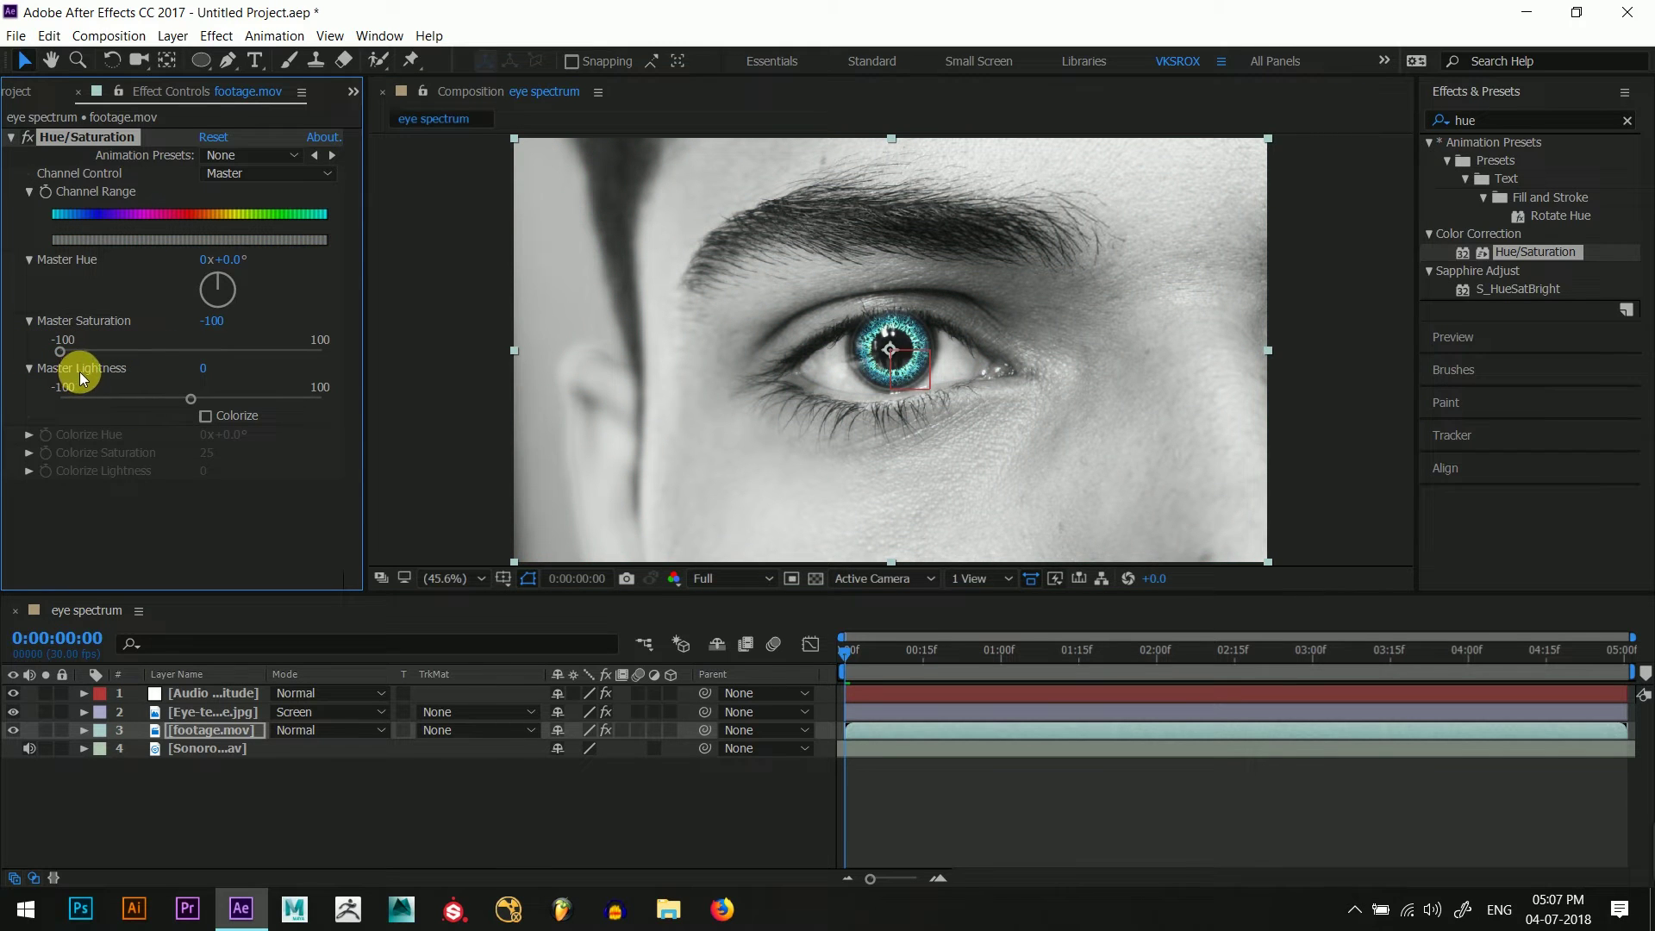
left_click(12, 140)
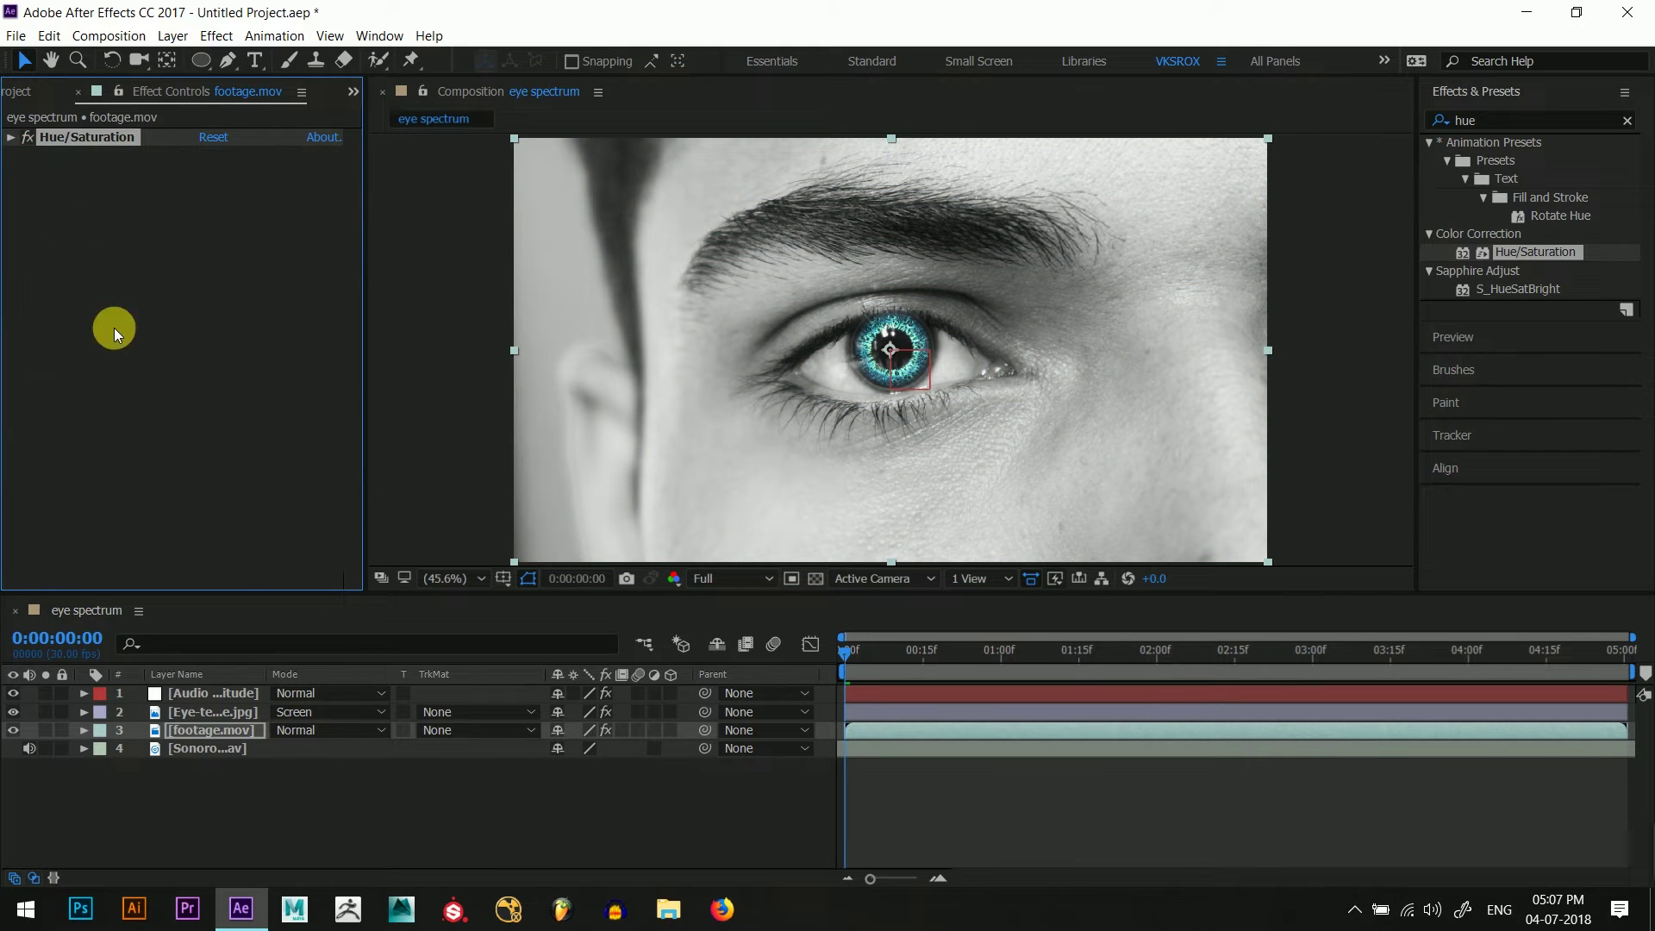
- Hide the Audio Amplitude and Eye-texture.jpg layers and start Track Motion on footage.mov
left_click(13, 712)
left_click(13, 693)
left_click(210, 731)
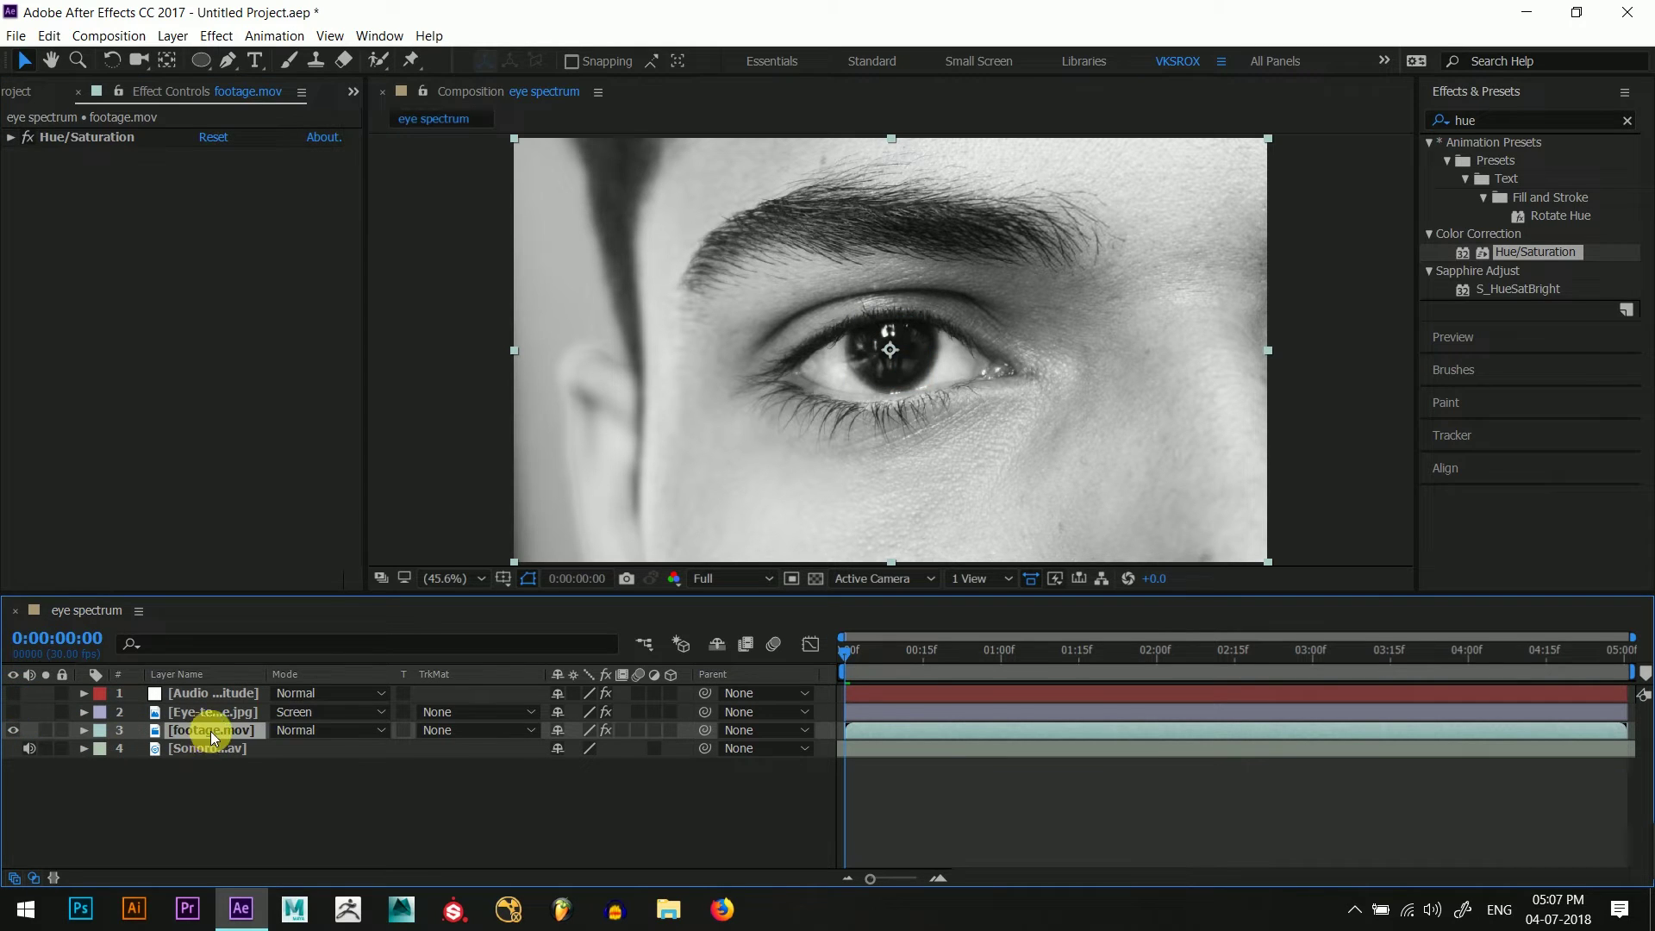
right_click(190, 737)
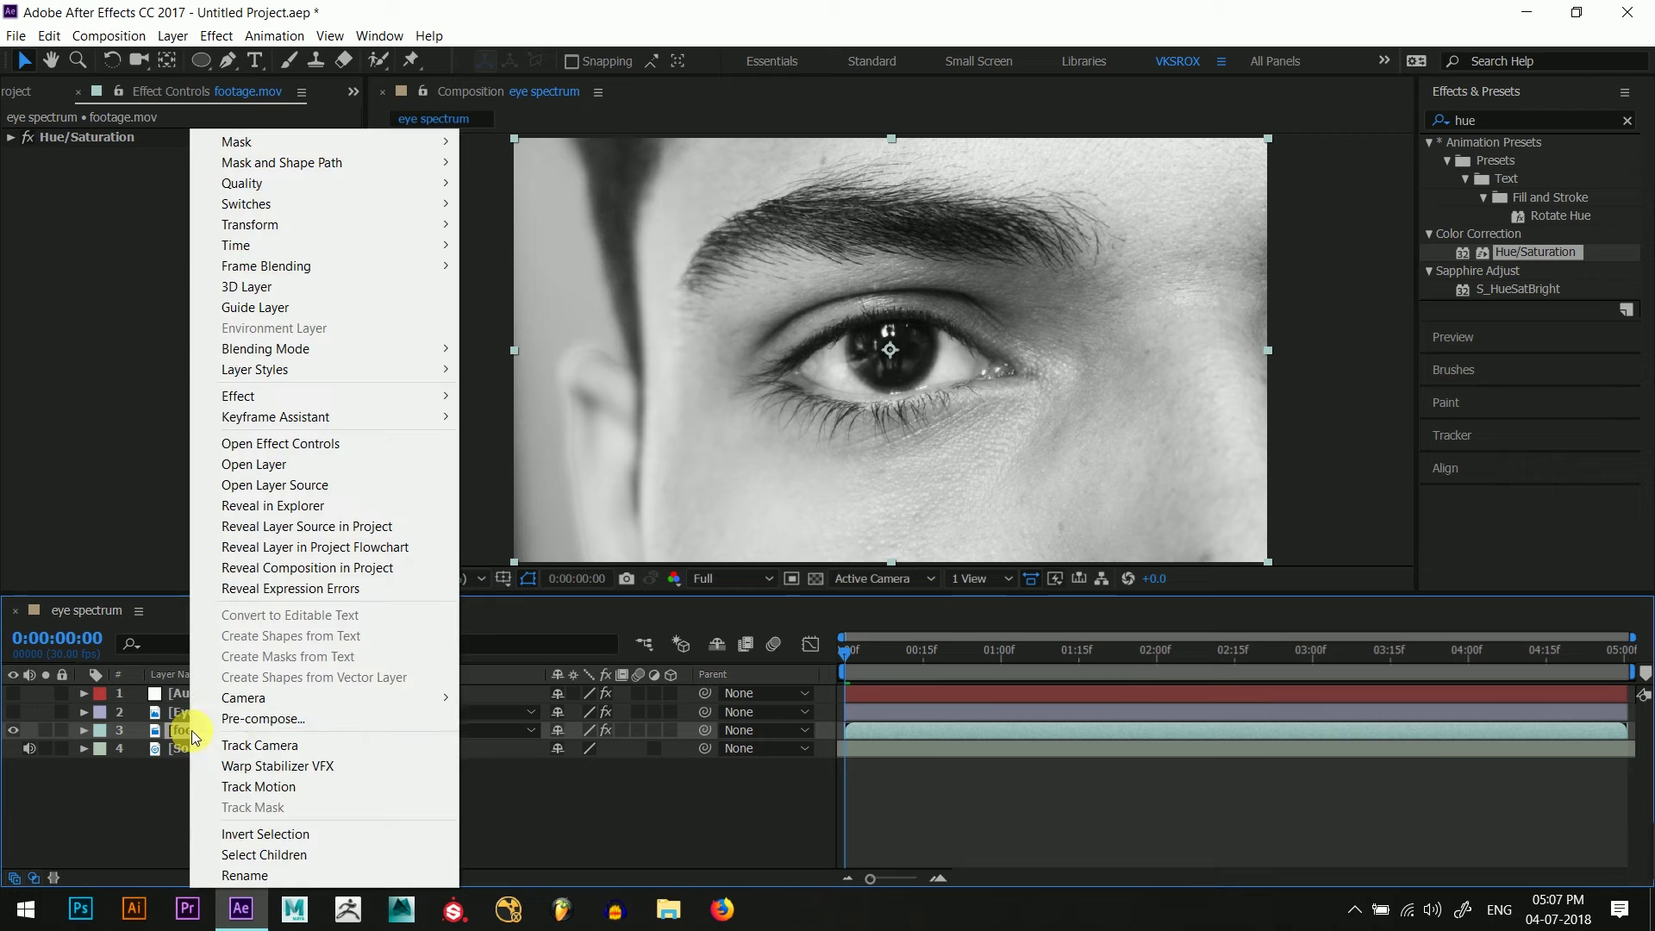
left_click(286, 788)
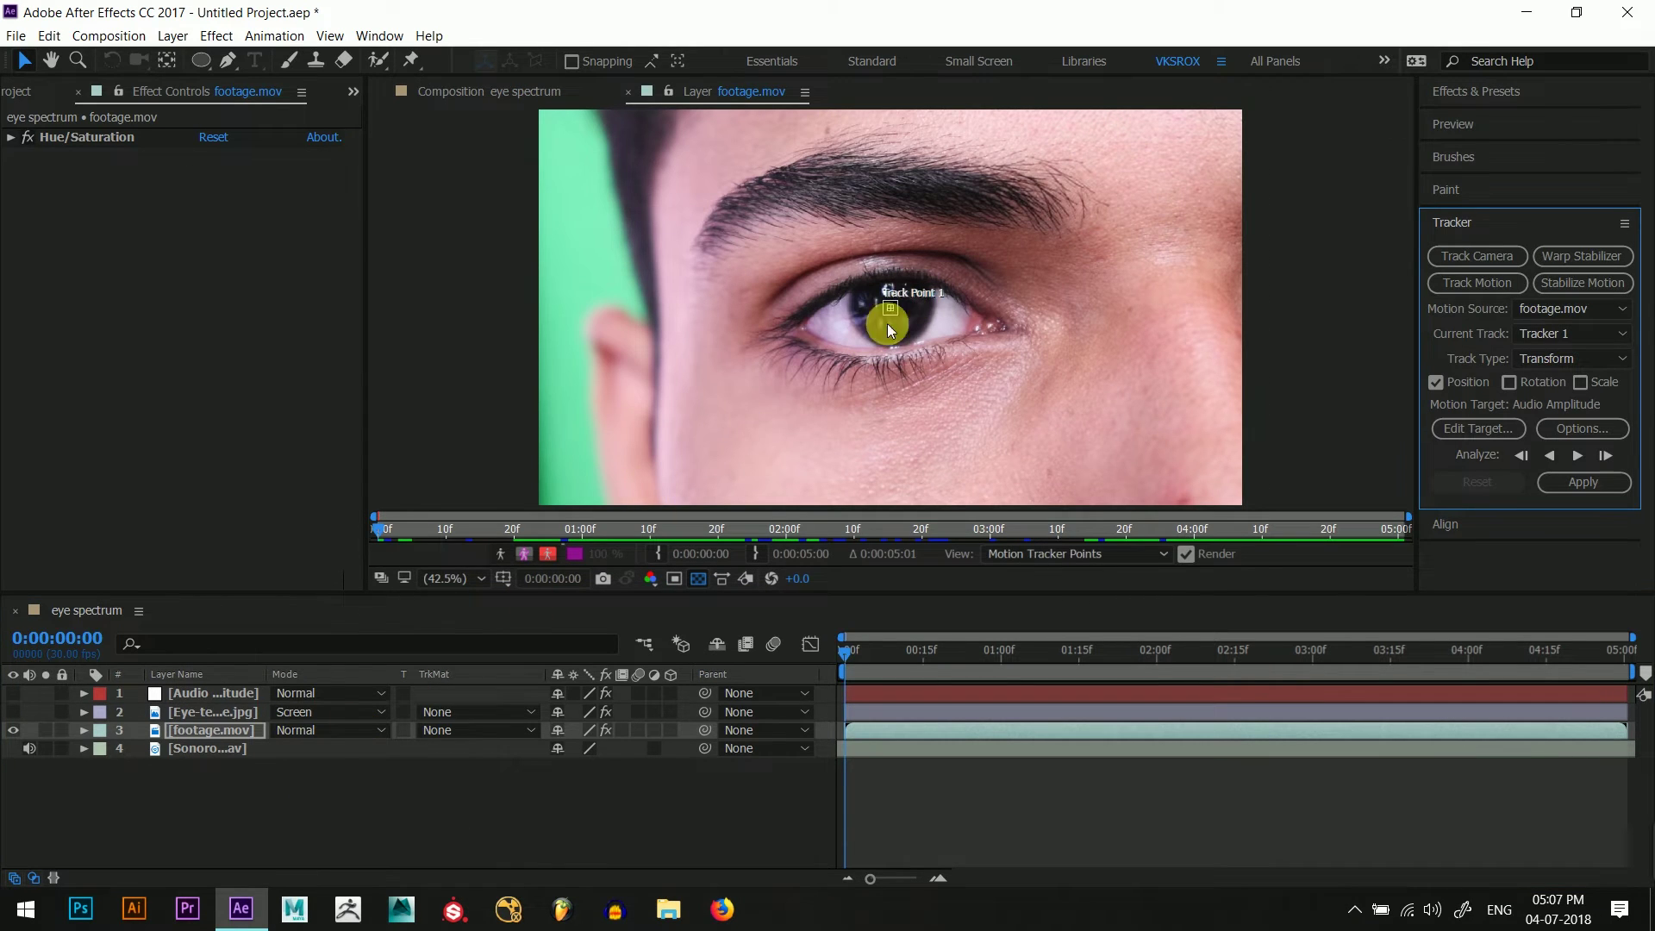
- Enlarge Track Point 1 so its feature region frames the dark iris and its search region extends around the eye opening
left_click(445, 579)
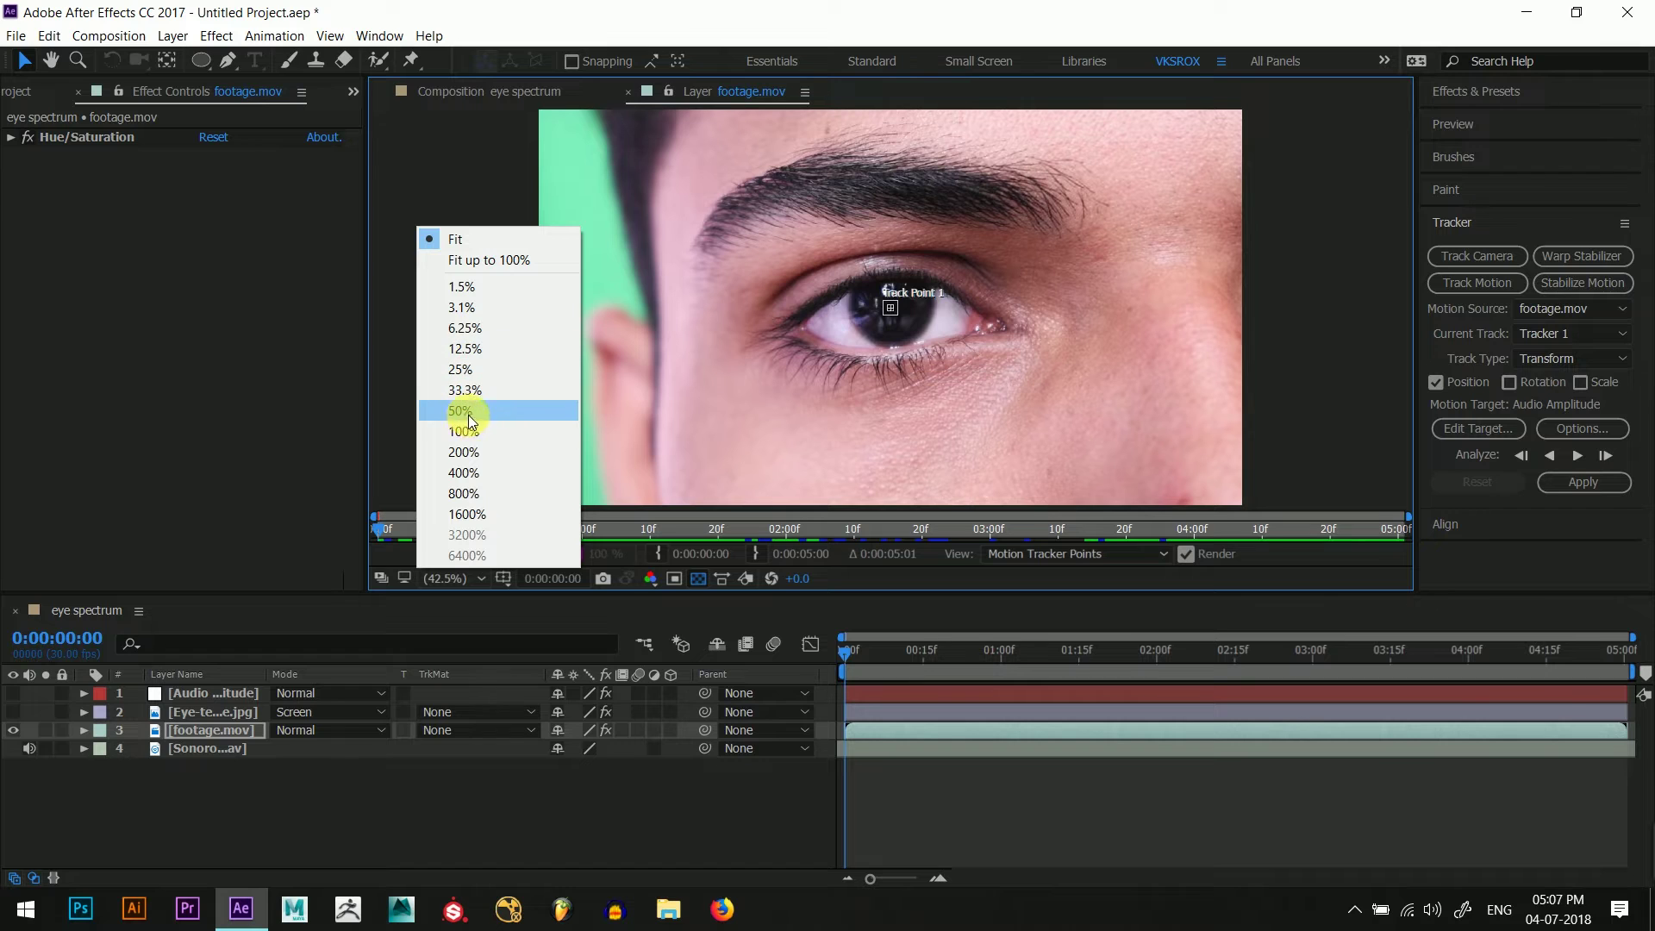
left_click(476, 431)
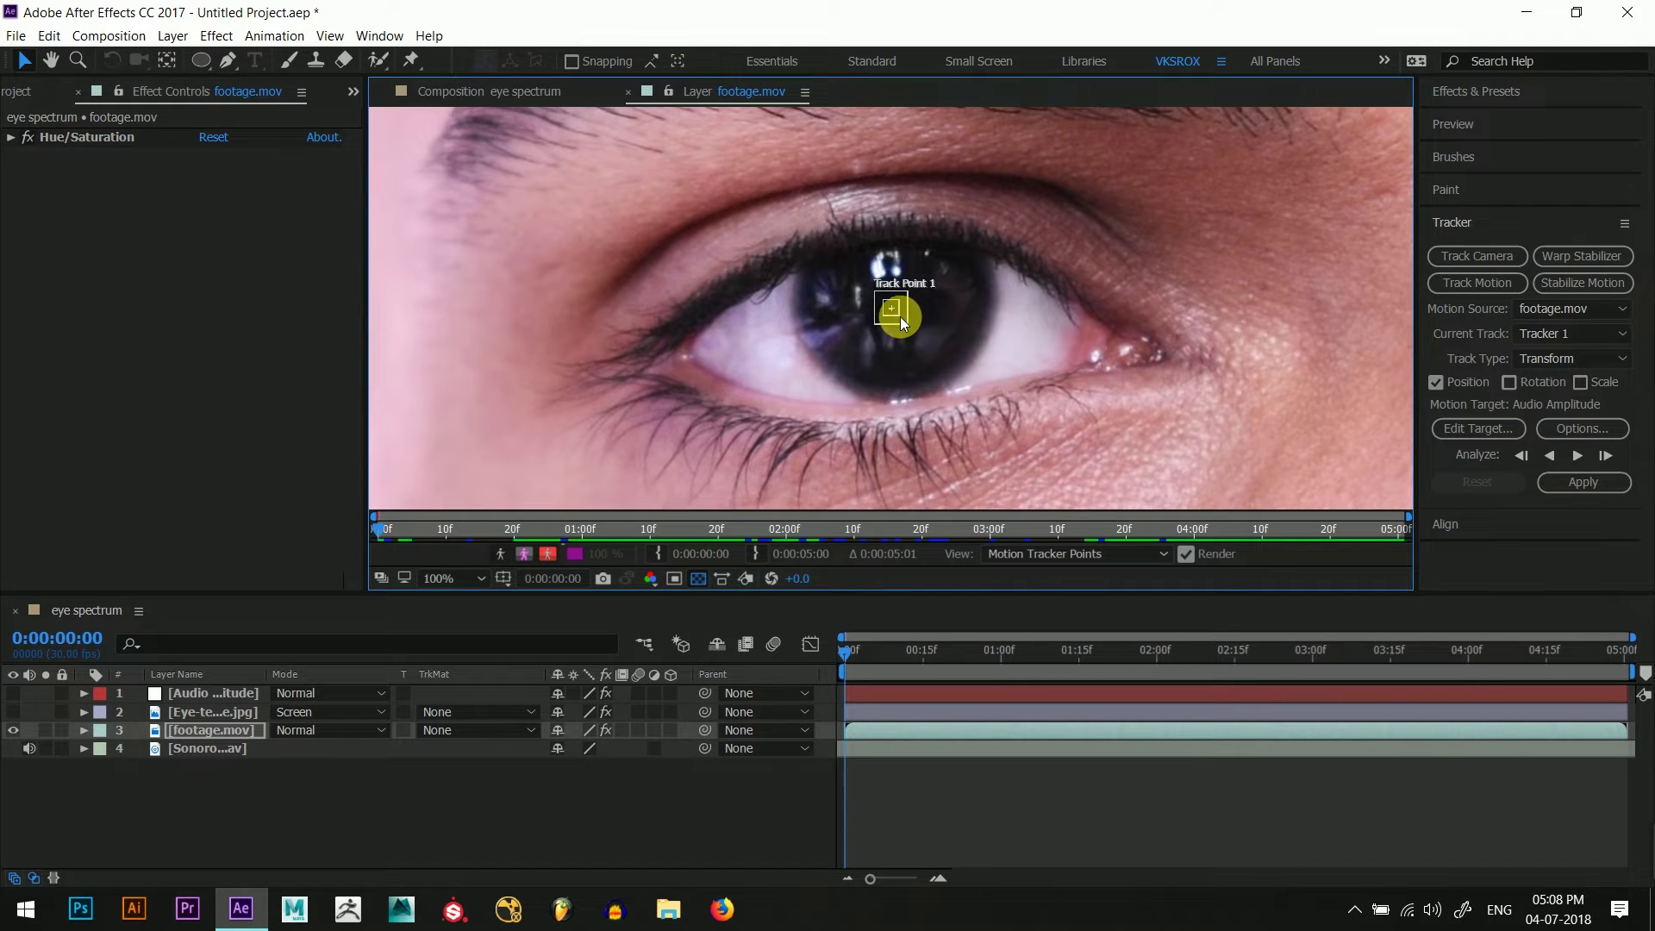
left_click_drag(902, 316, 1036, 424)
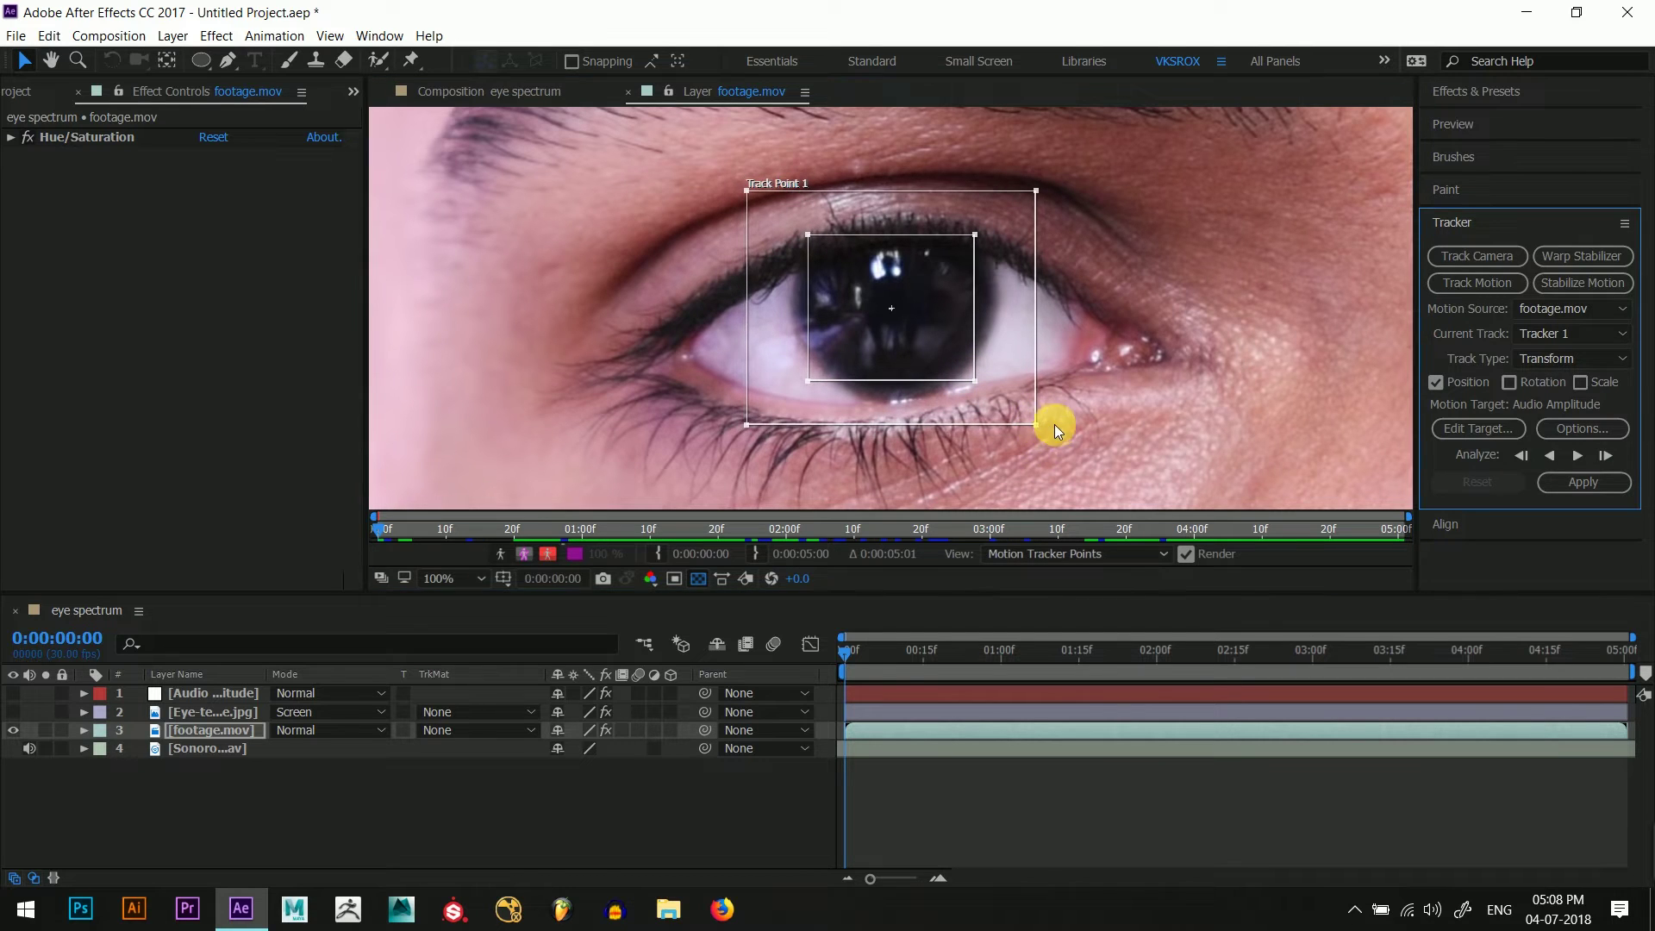
left_click_drag(972, 380, 977, 385)
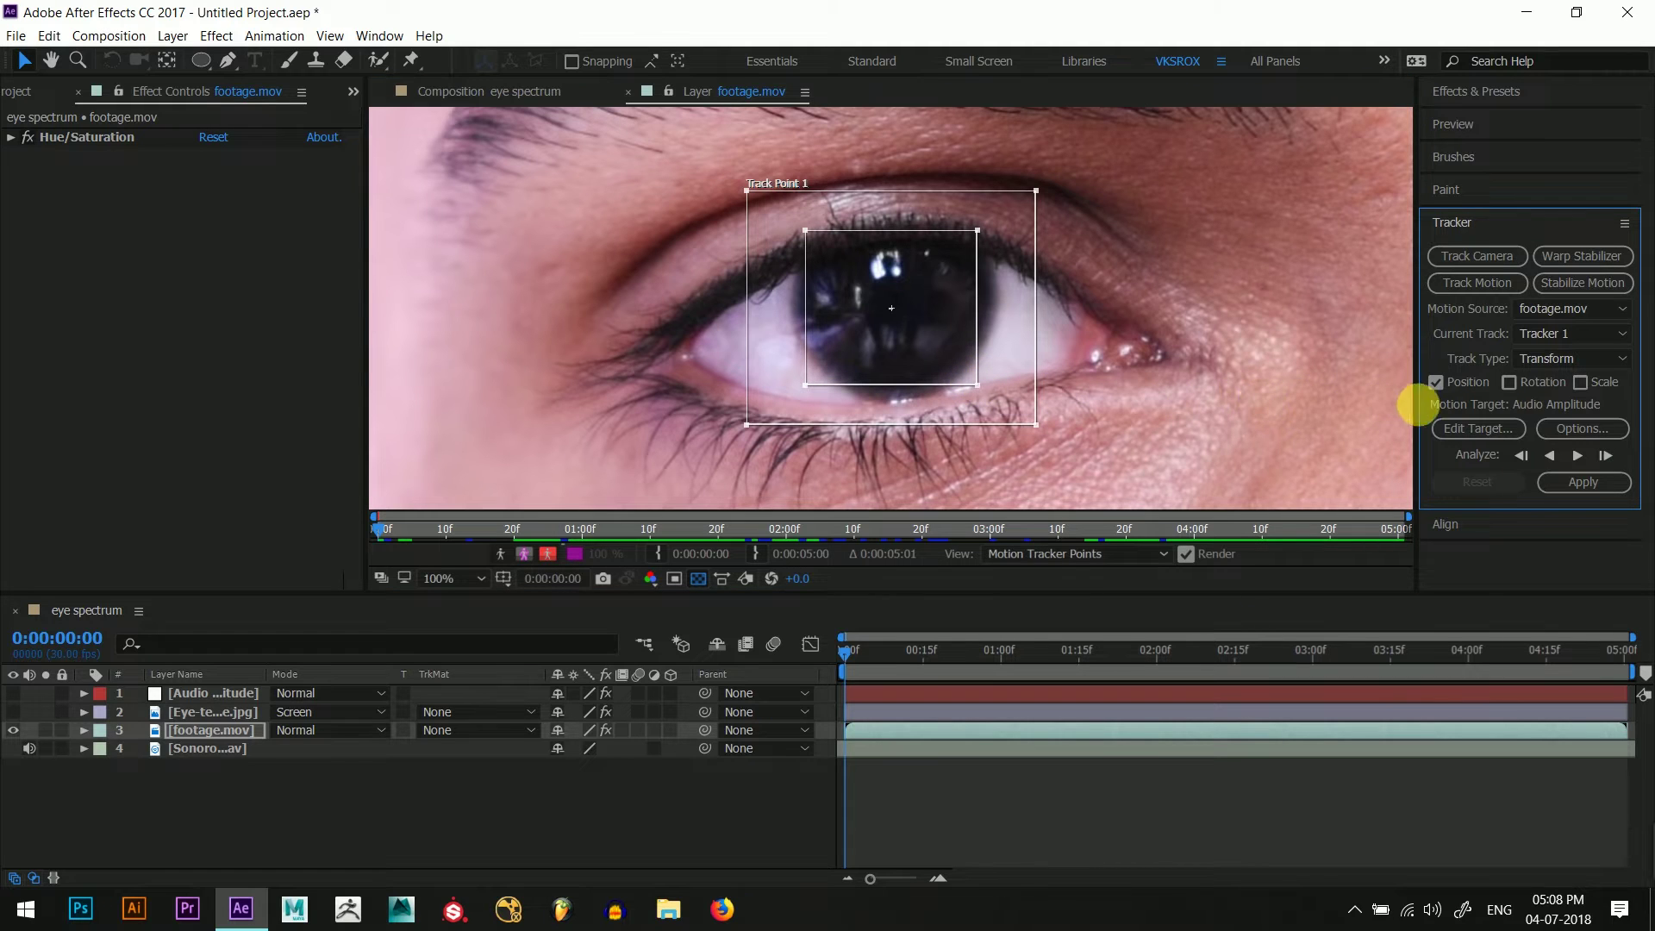
- Set the layer view to 50%, analyze the track forward and stop it at 0:00:01:28
left_click(452, 578)
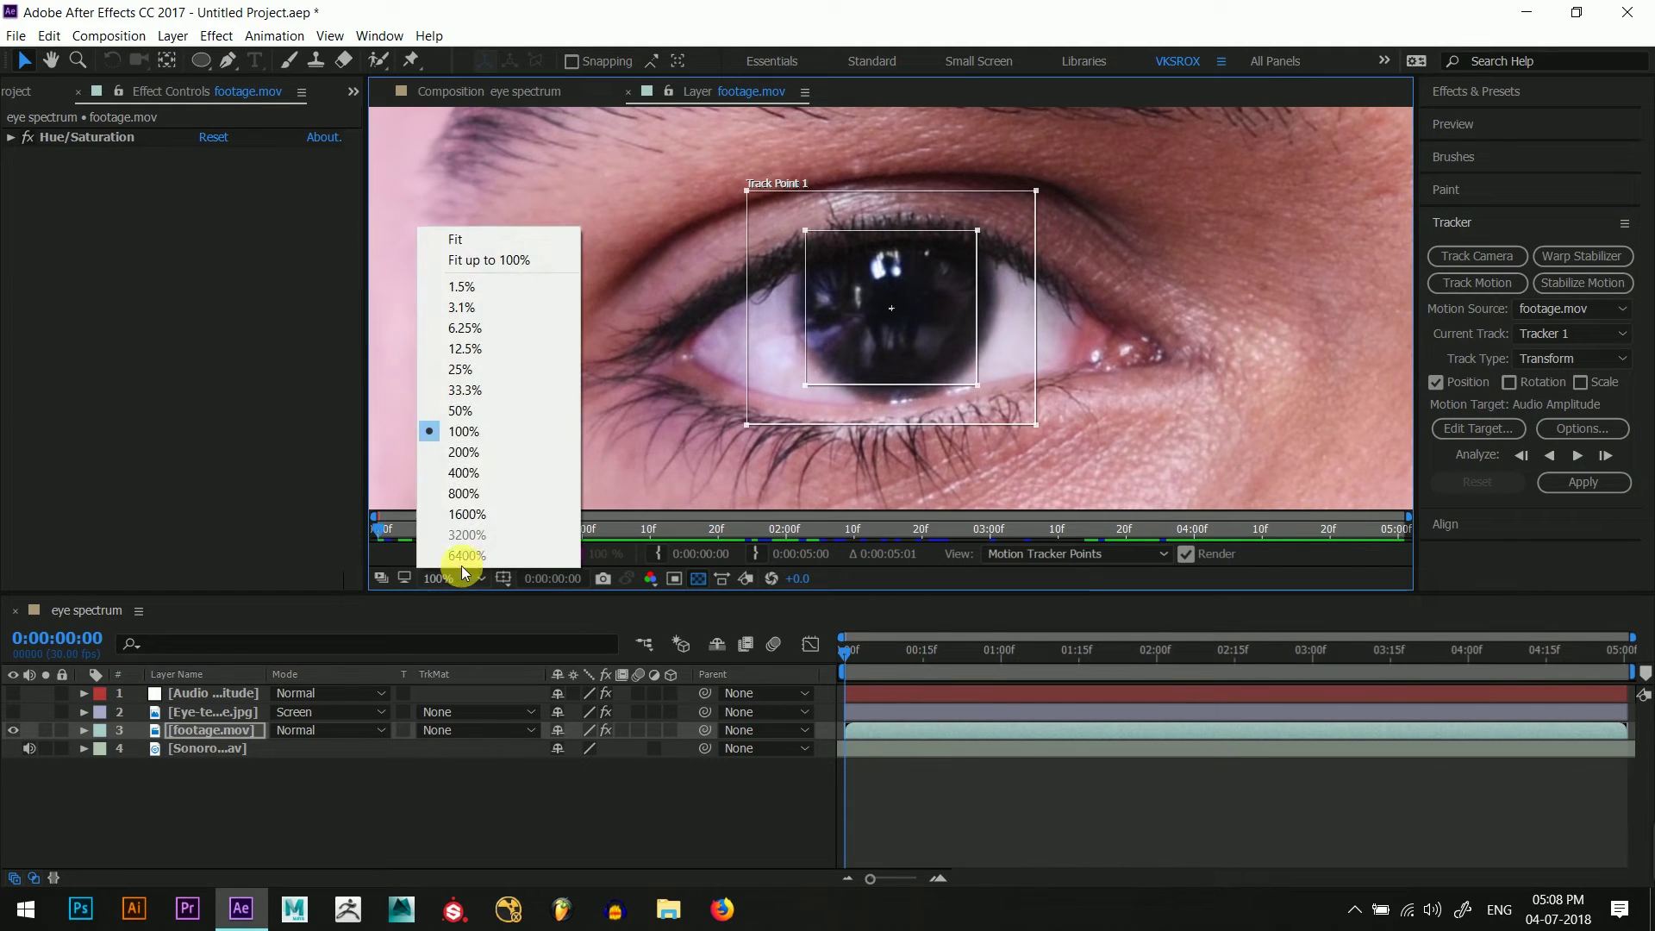
left_click(465, 406)
left_click(1584, 454)
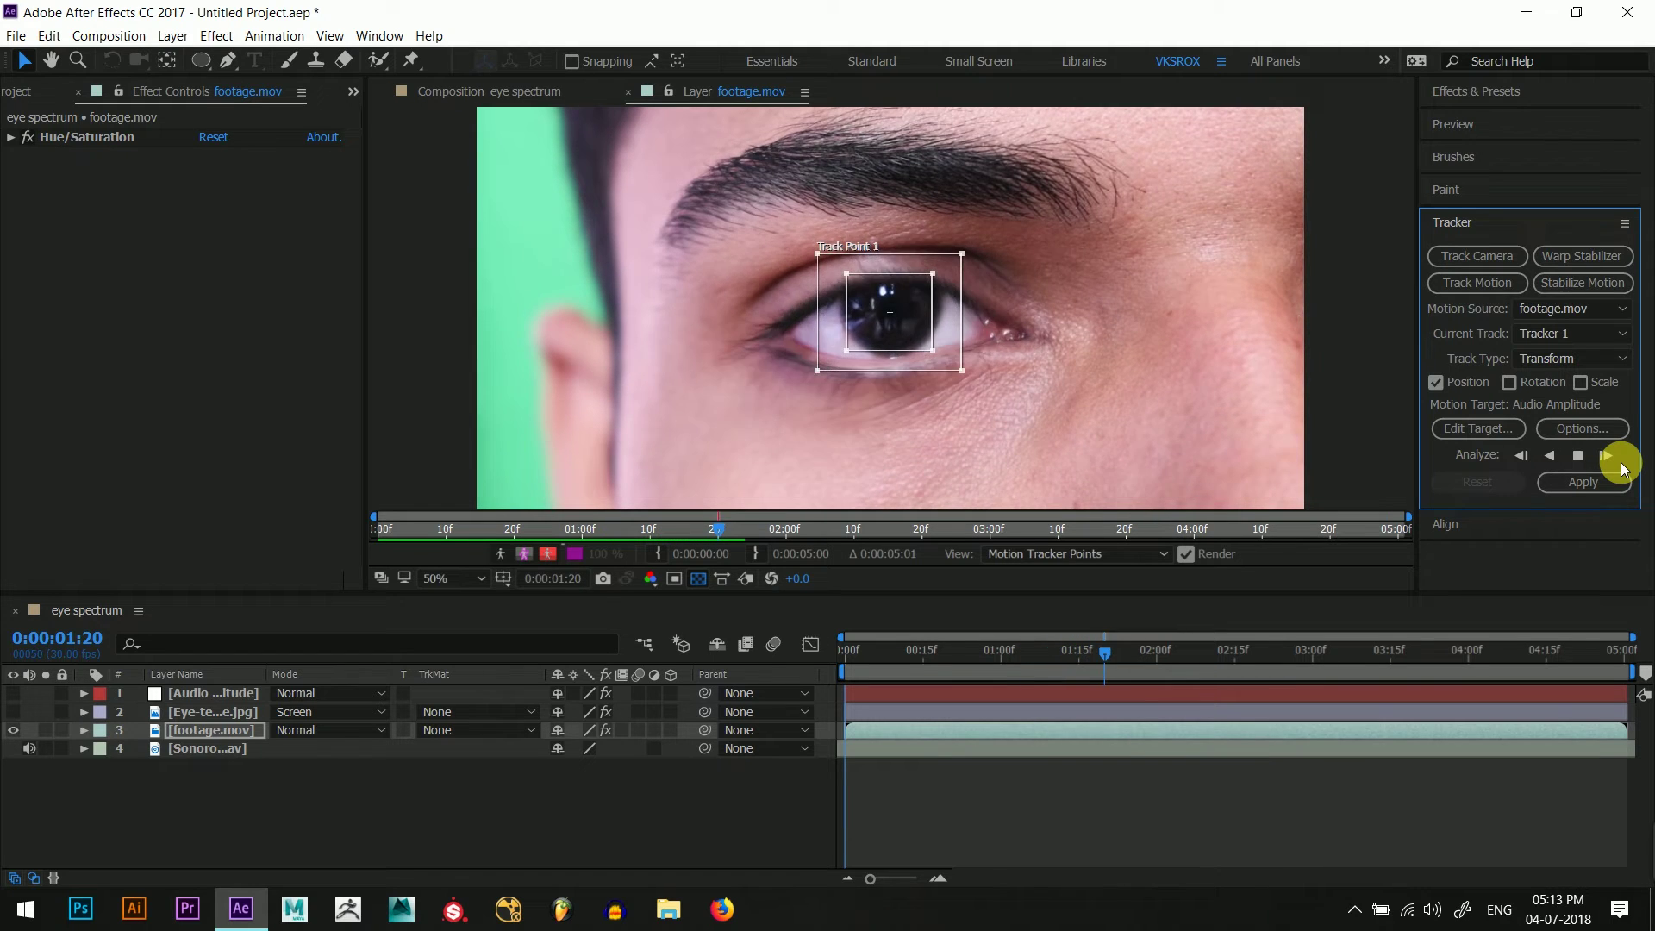
left_click(1577, 455)
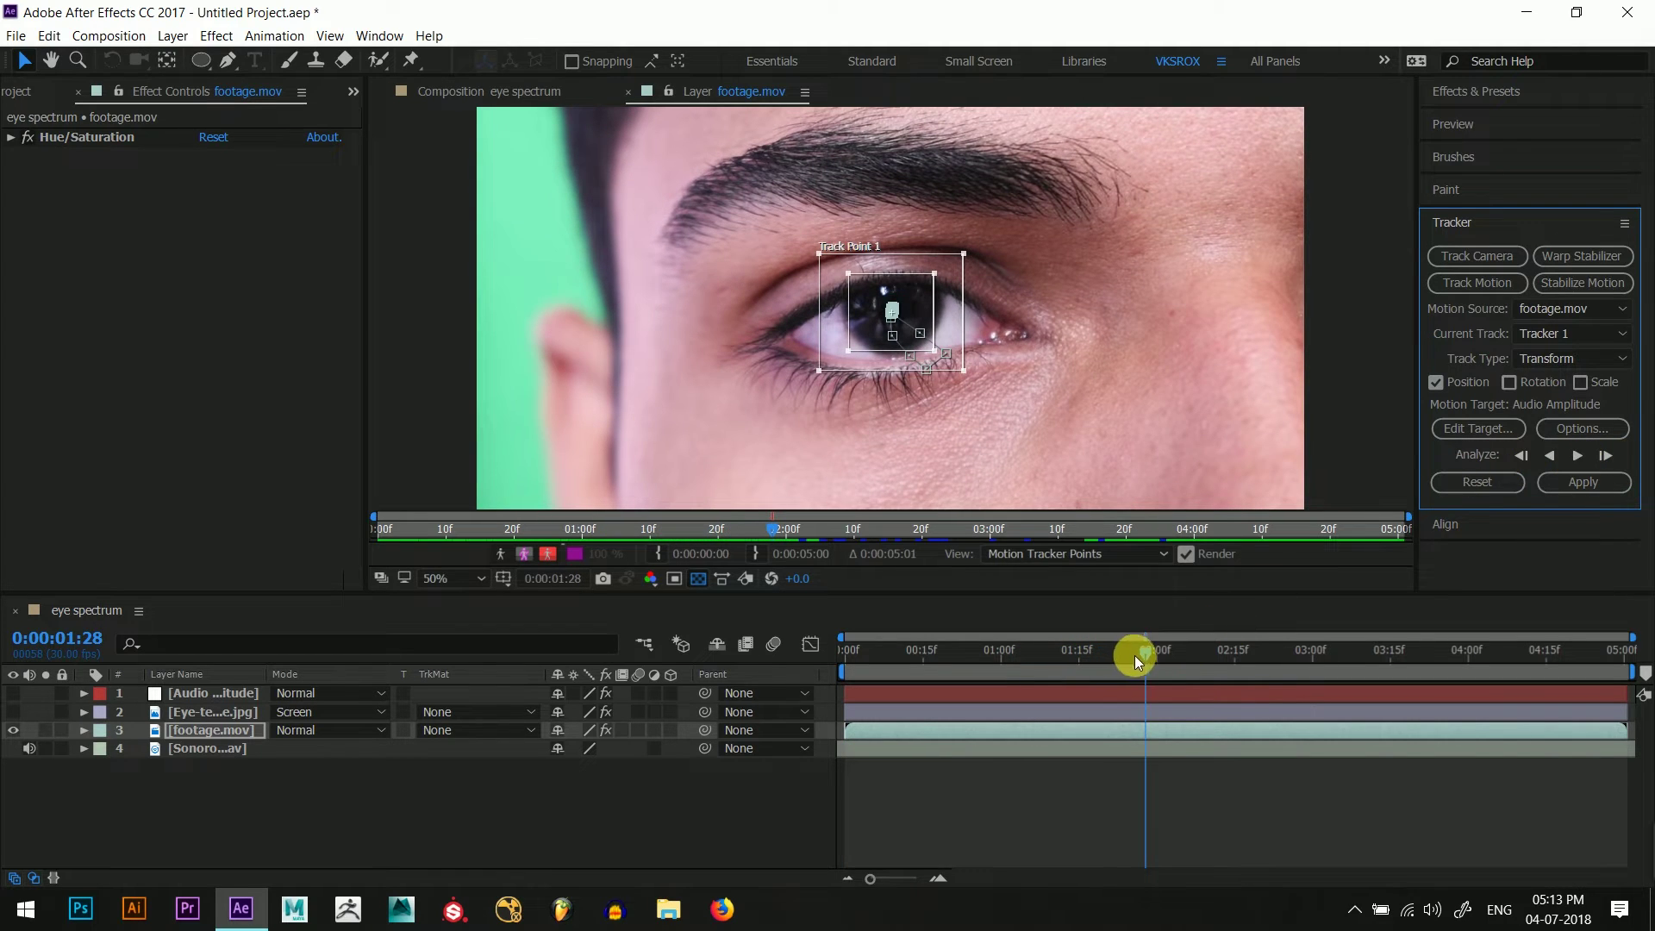
- Delete Track Point 1's tracking keyframes from 0:00:01:21 onward, where the eye is closed
mouse_move(1139, 654)
left_mouse_down()
mouse_move(1073, 654)
mouse_move(1110, 655)
left_mouse_up()
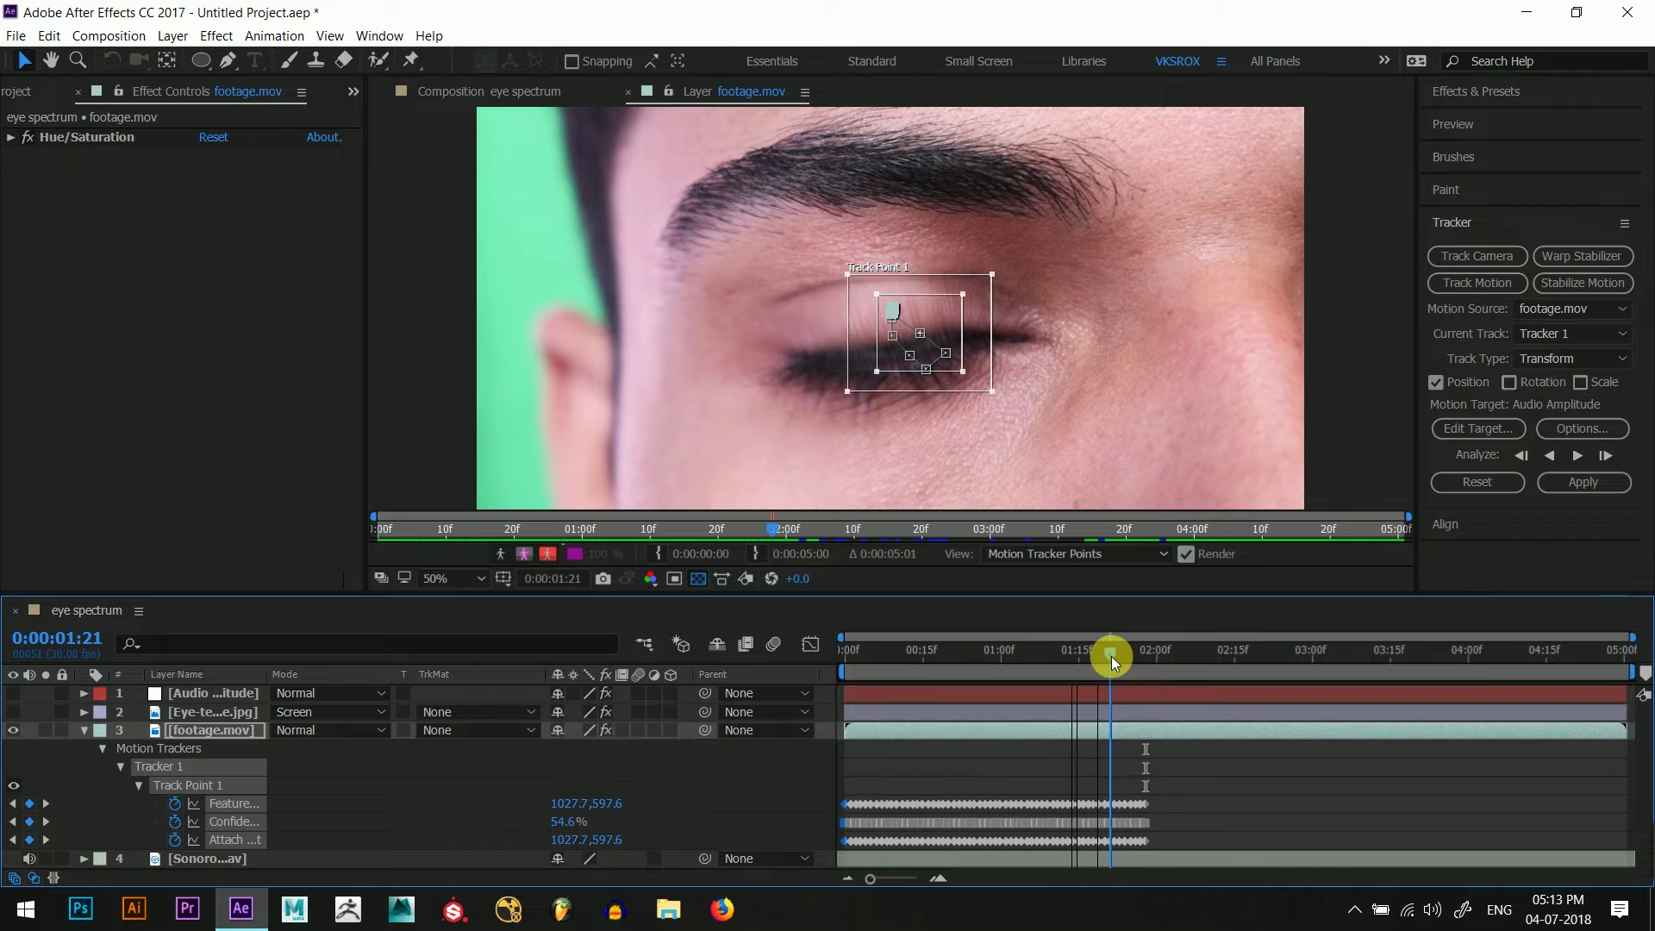
left_click_drag(1188, 777, 1105, 844)
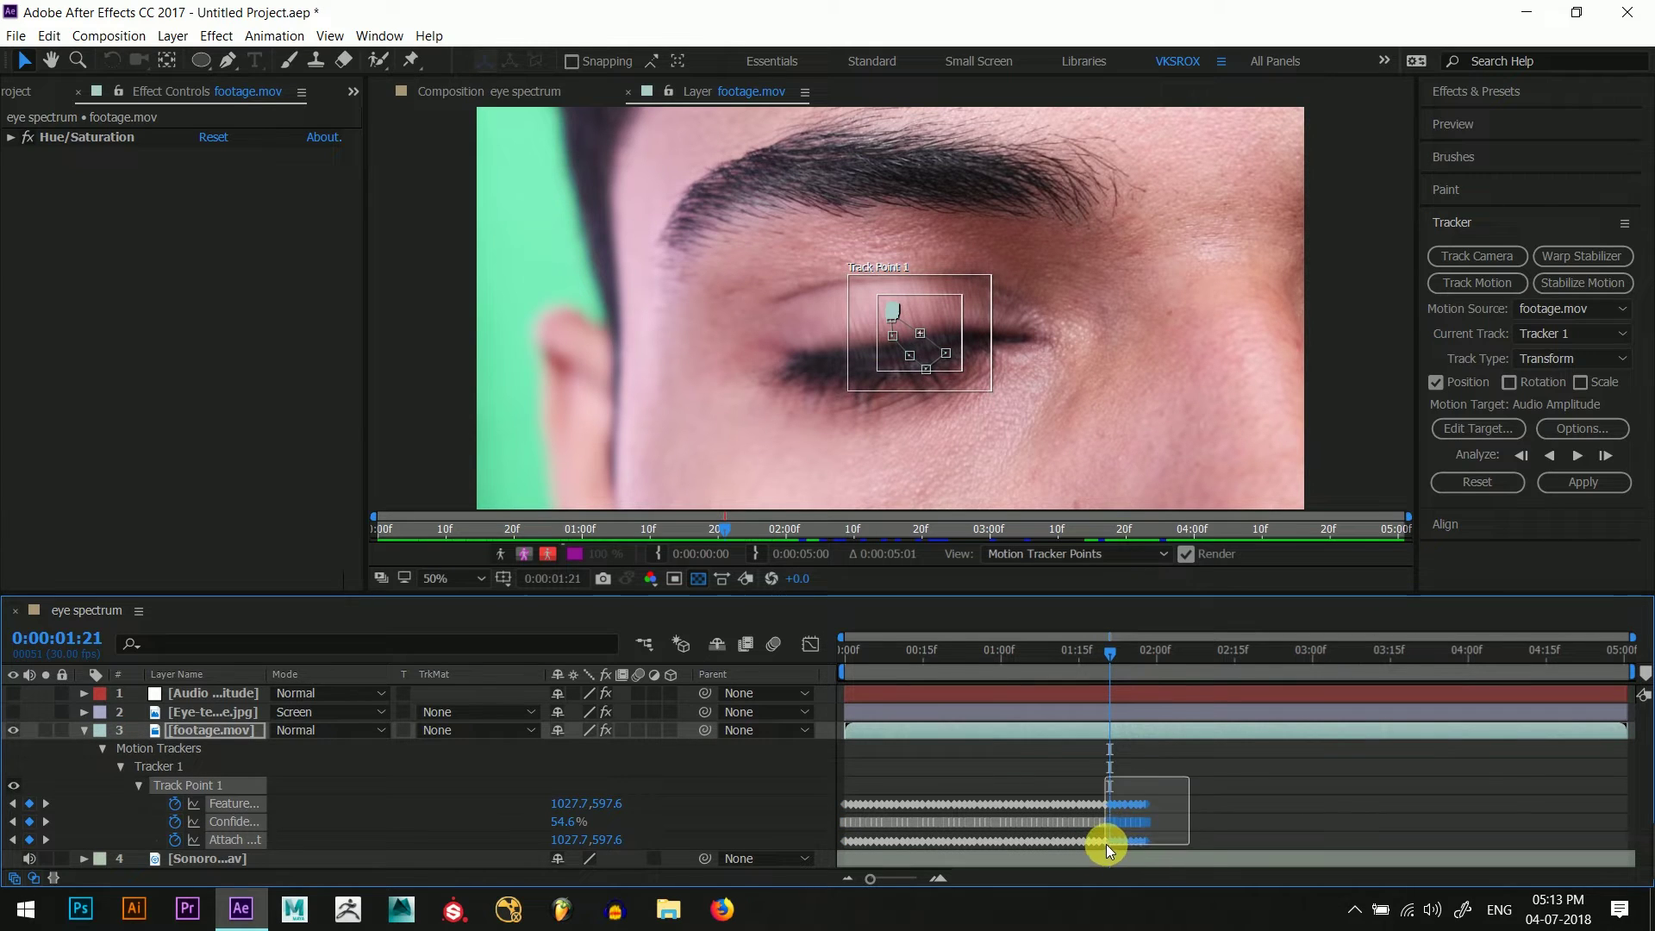
key("Delete")
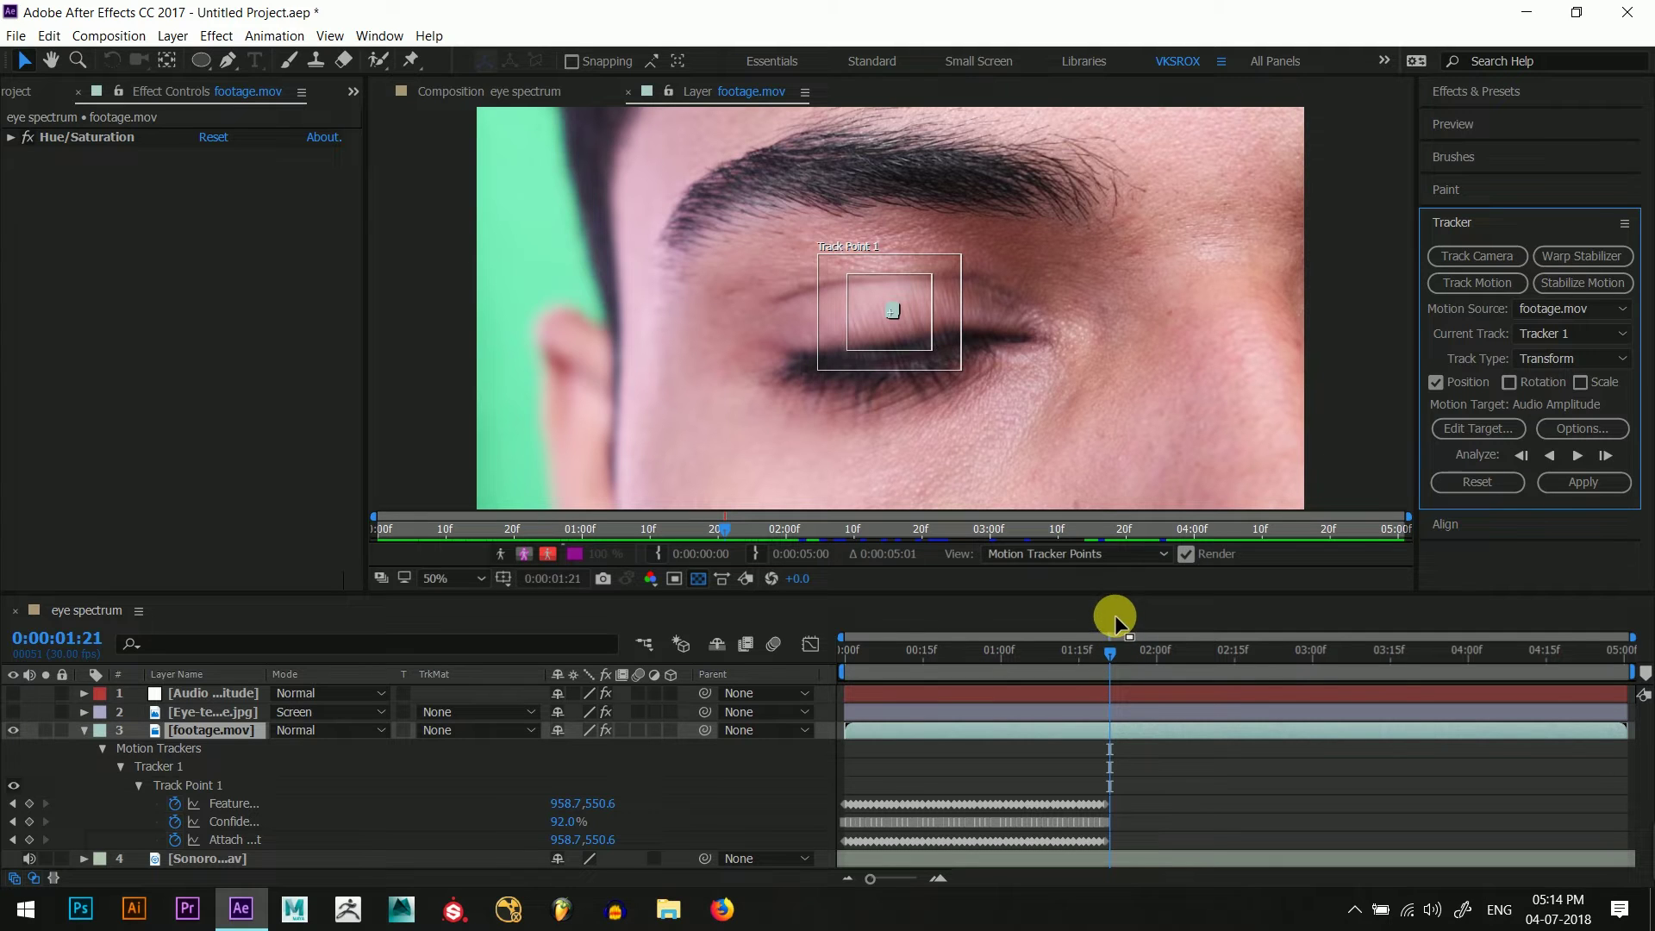
- Step frame by frame from 0:00:01:22 to 0:00:01:28, manually repositioning Track Point 1 over the iris through the blink
key("Page_Down")
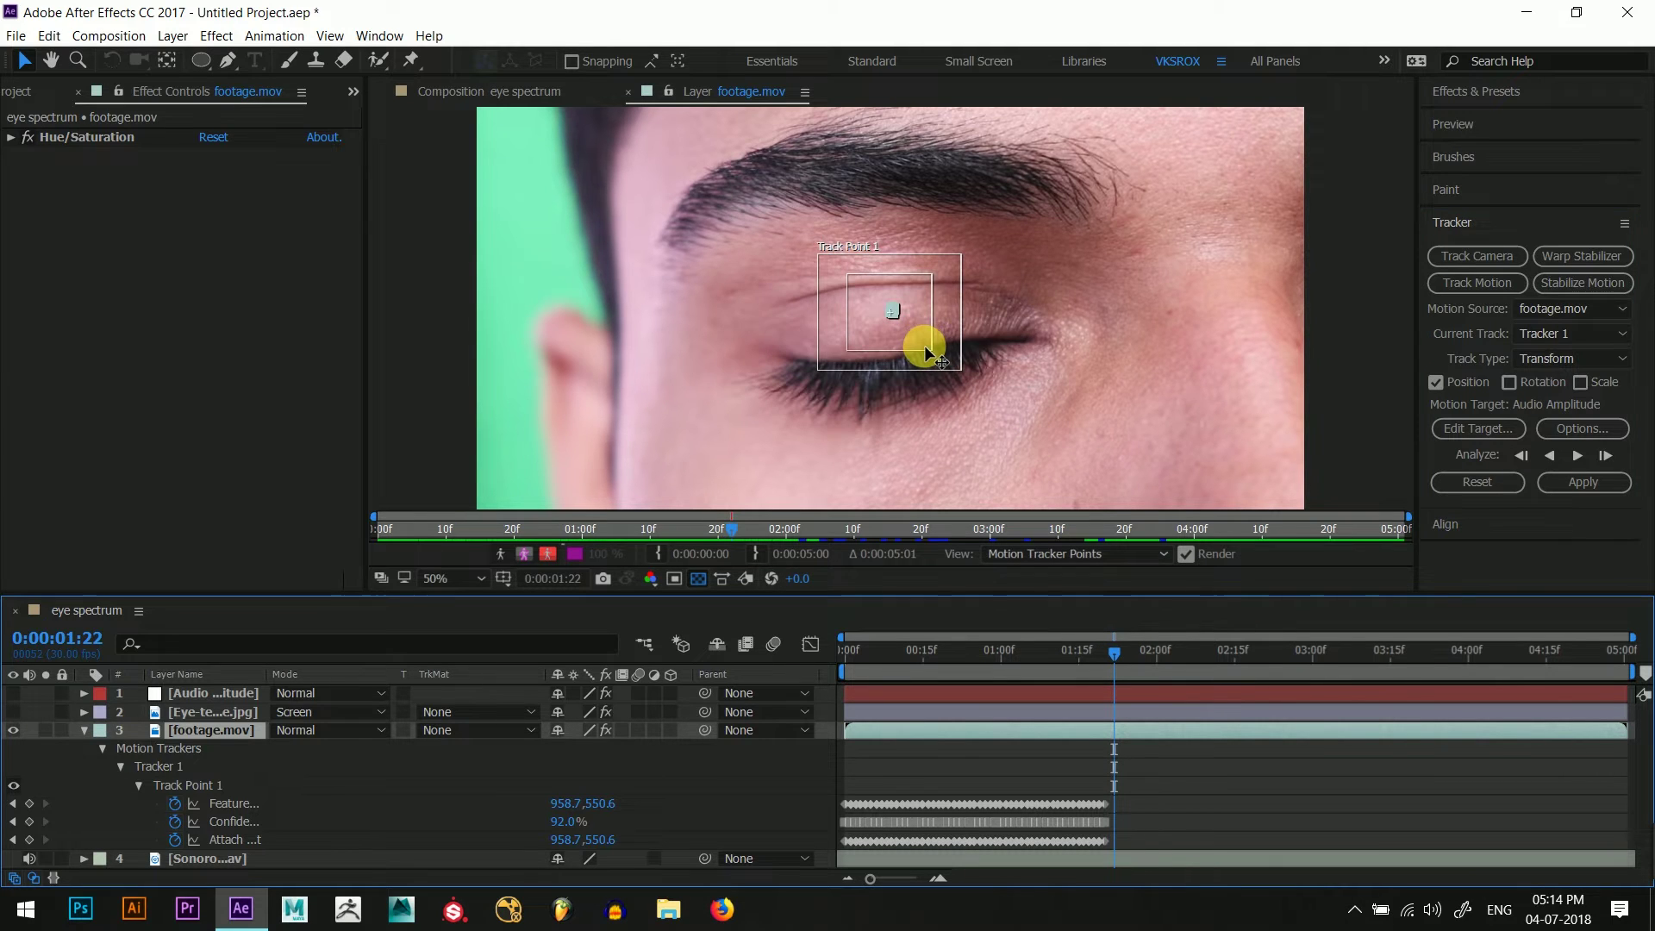
left_click_drag(907, 329, 907, 331)
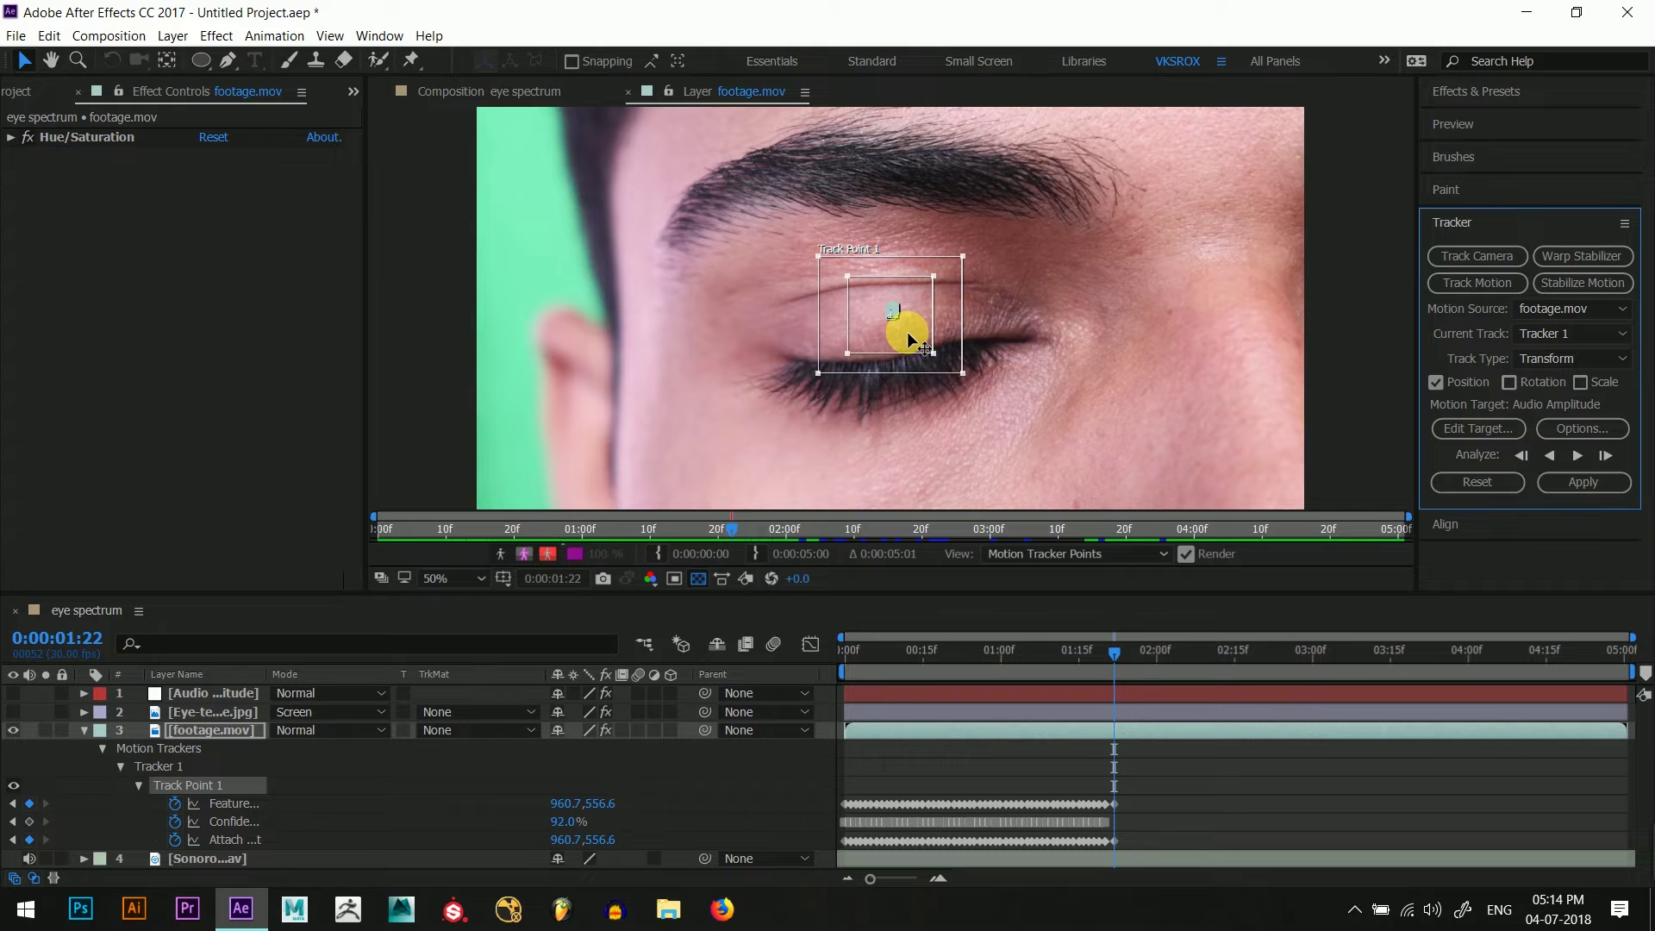
left_click(909, 334)
key("Page_Down")
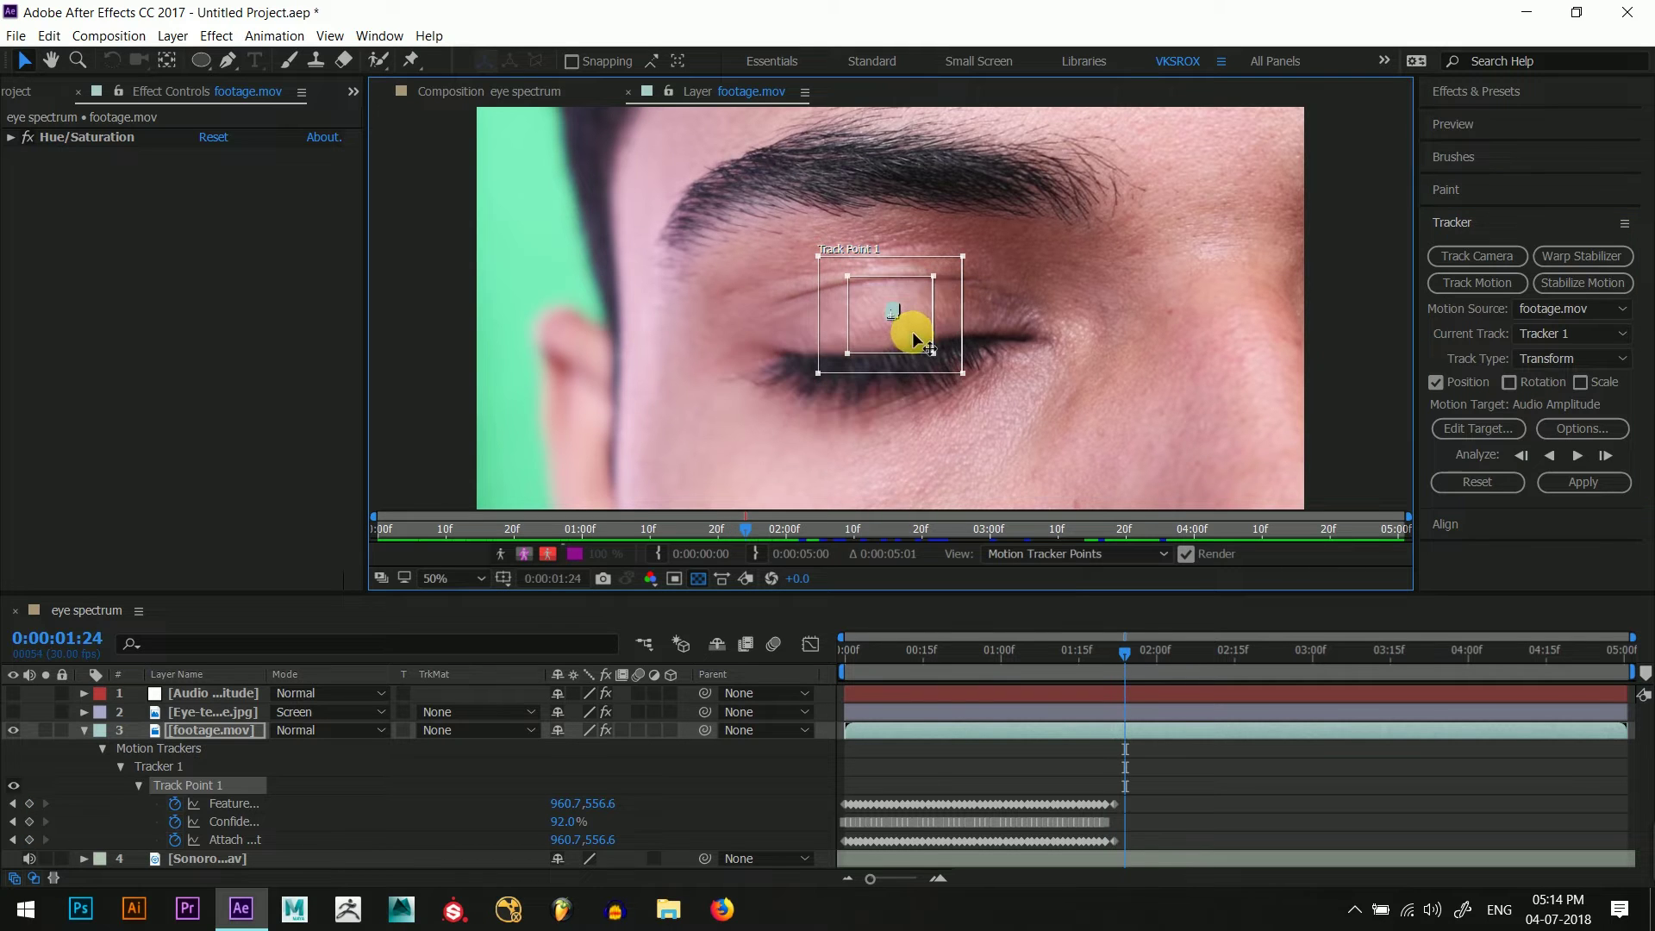
key("Page_Down")
key("Page_Down")
left_click_drag(913, 327, 914, 330)
left_click(917, 330)
key("Page_Down")
key("Page_Down")
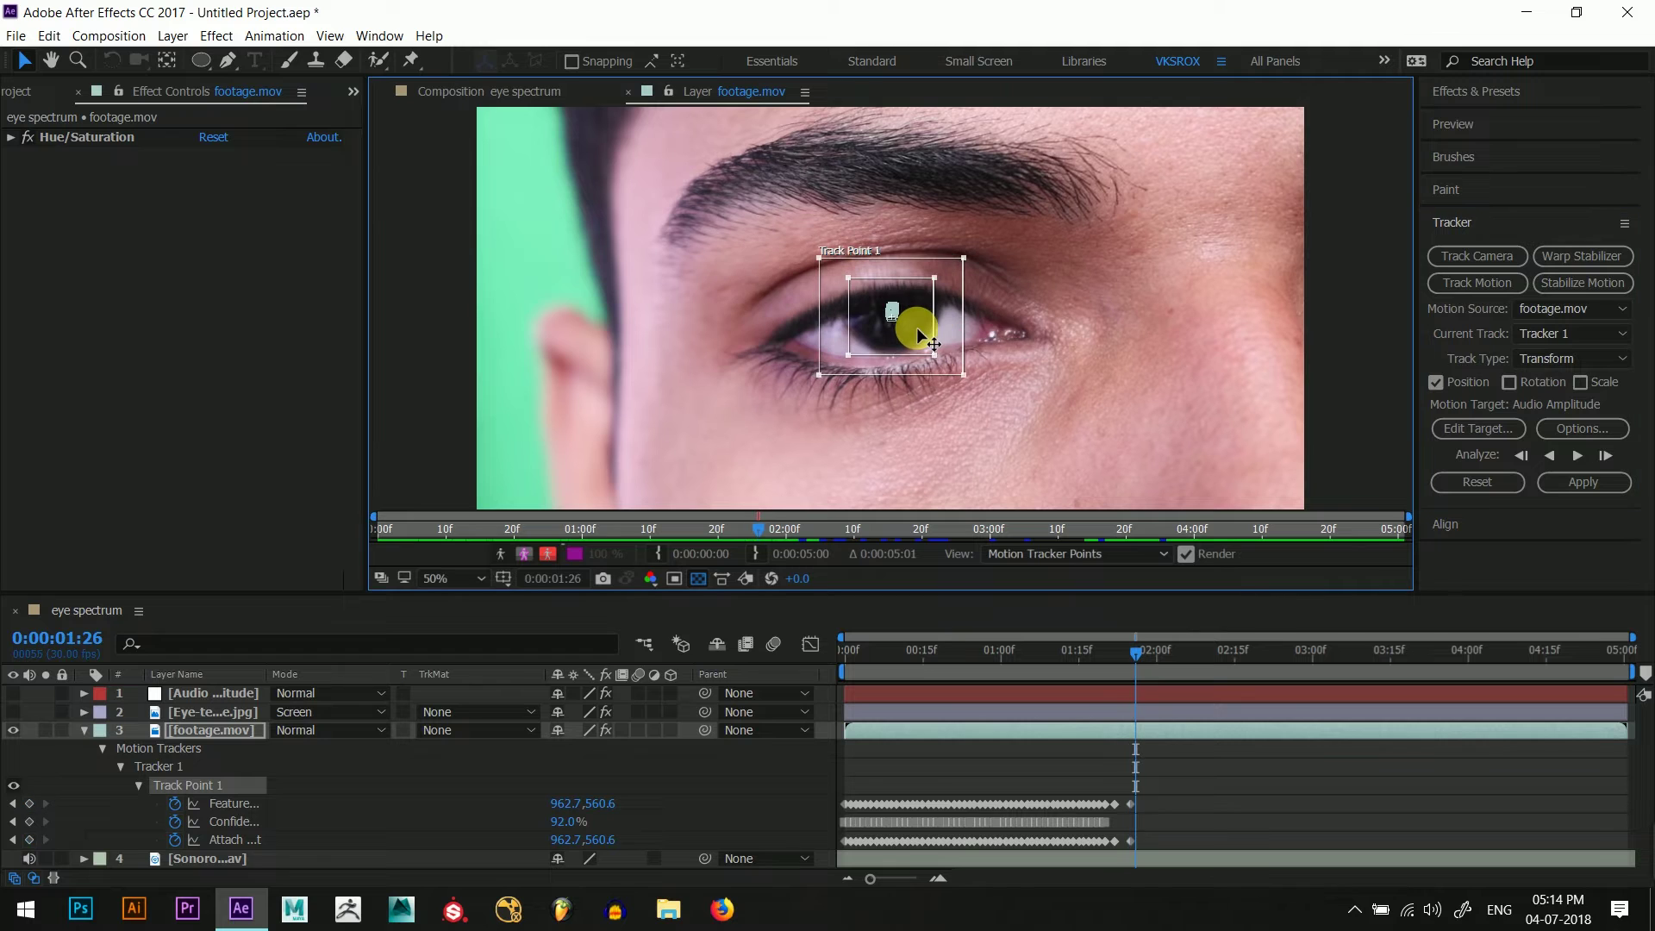
left_click_drag(915, 329, 908, 322)
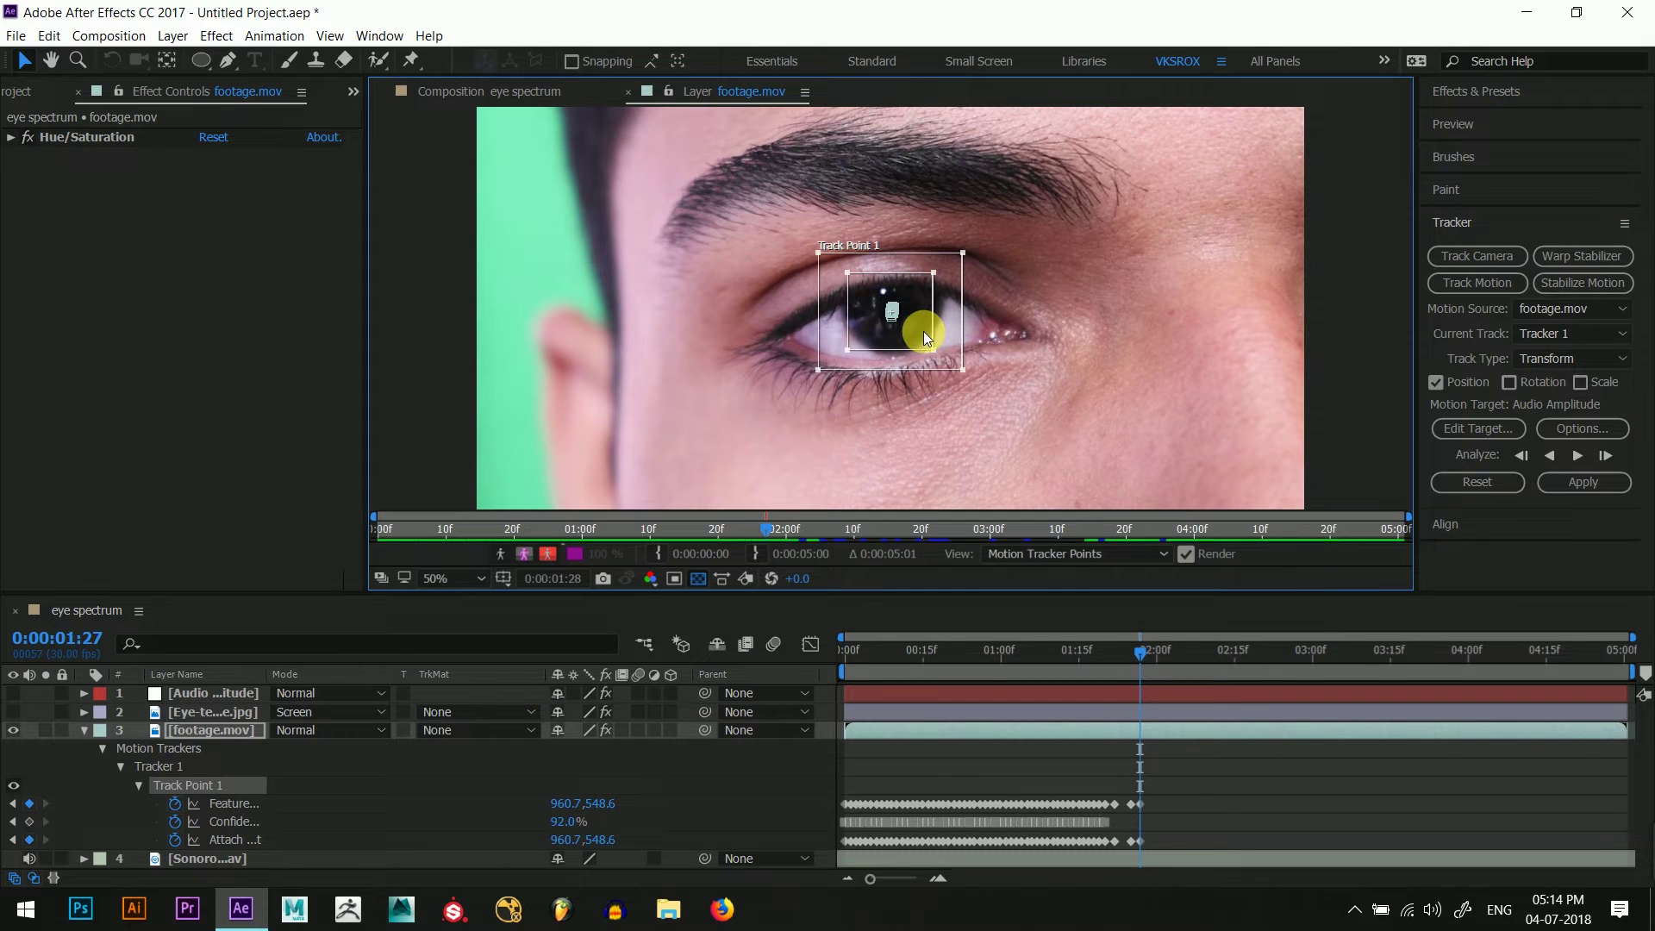
key("Page_Down")
left_click_drag(917, 328, 911, 323)
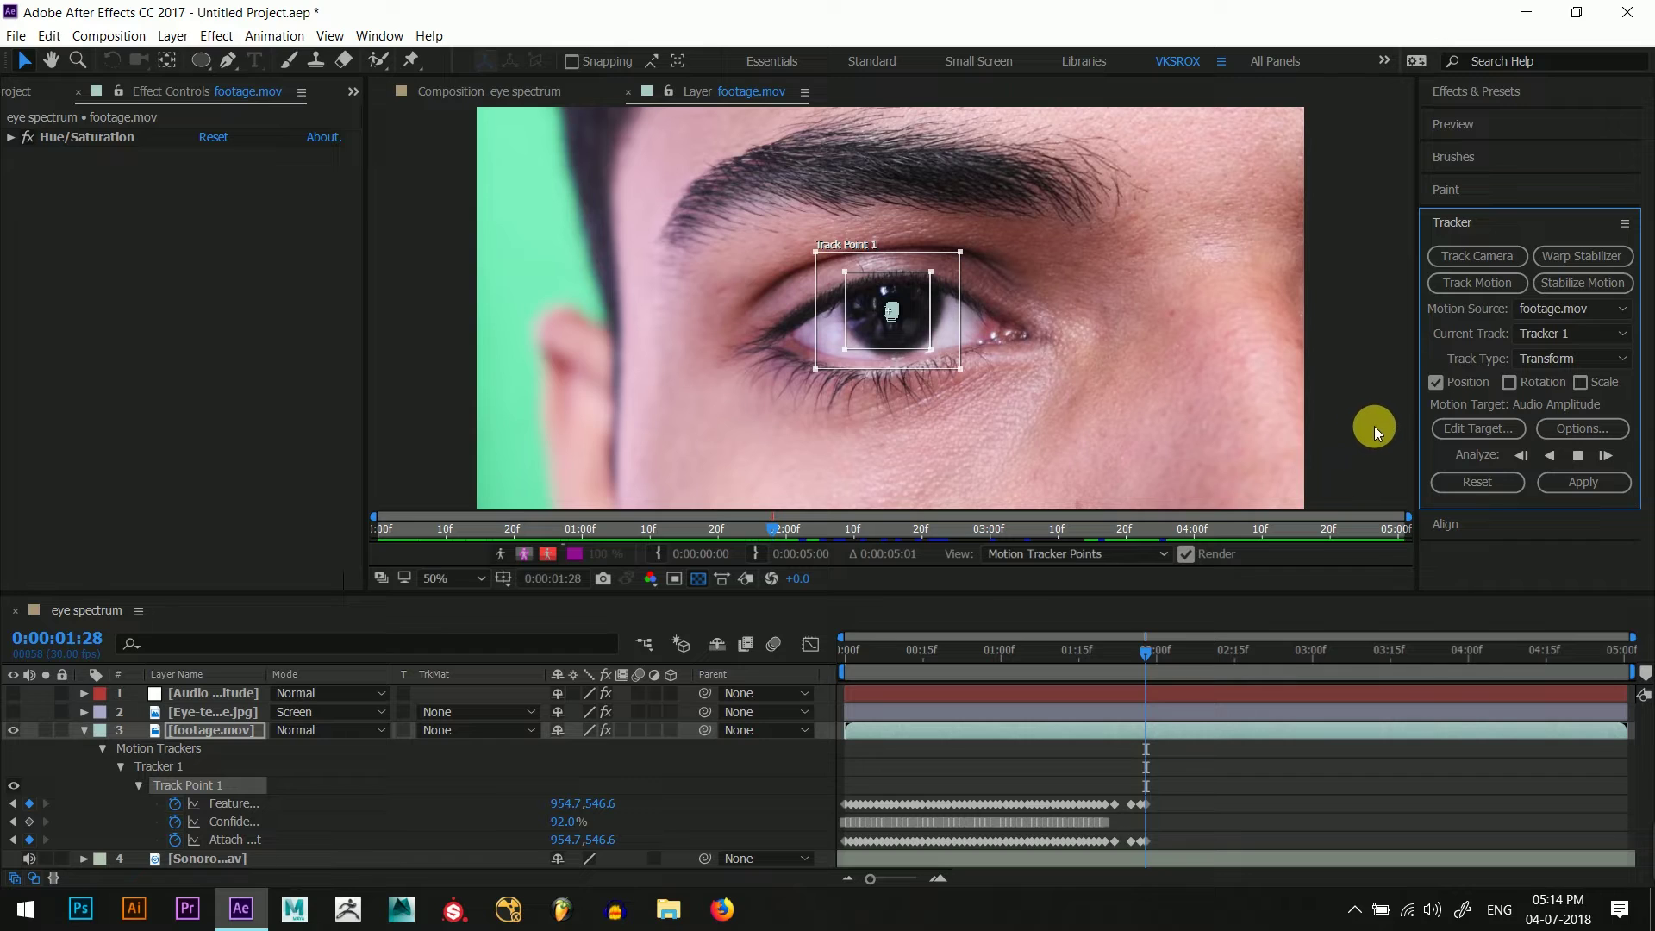
- Resume the forward analysis, realign Track Point 1 on the iris at 0:00:01:29 and track to the end at 0:00:05:00
key("Page_Down")
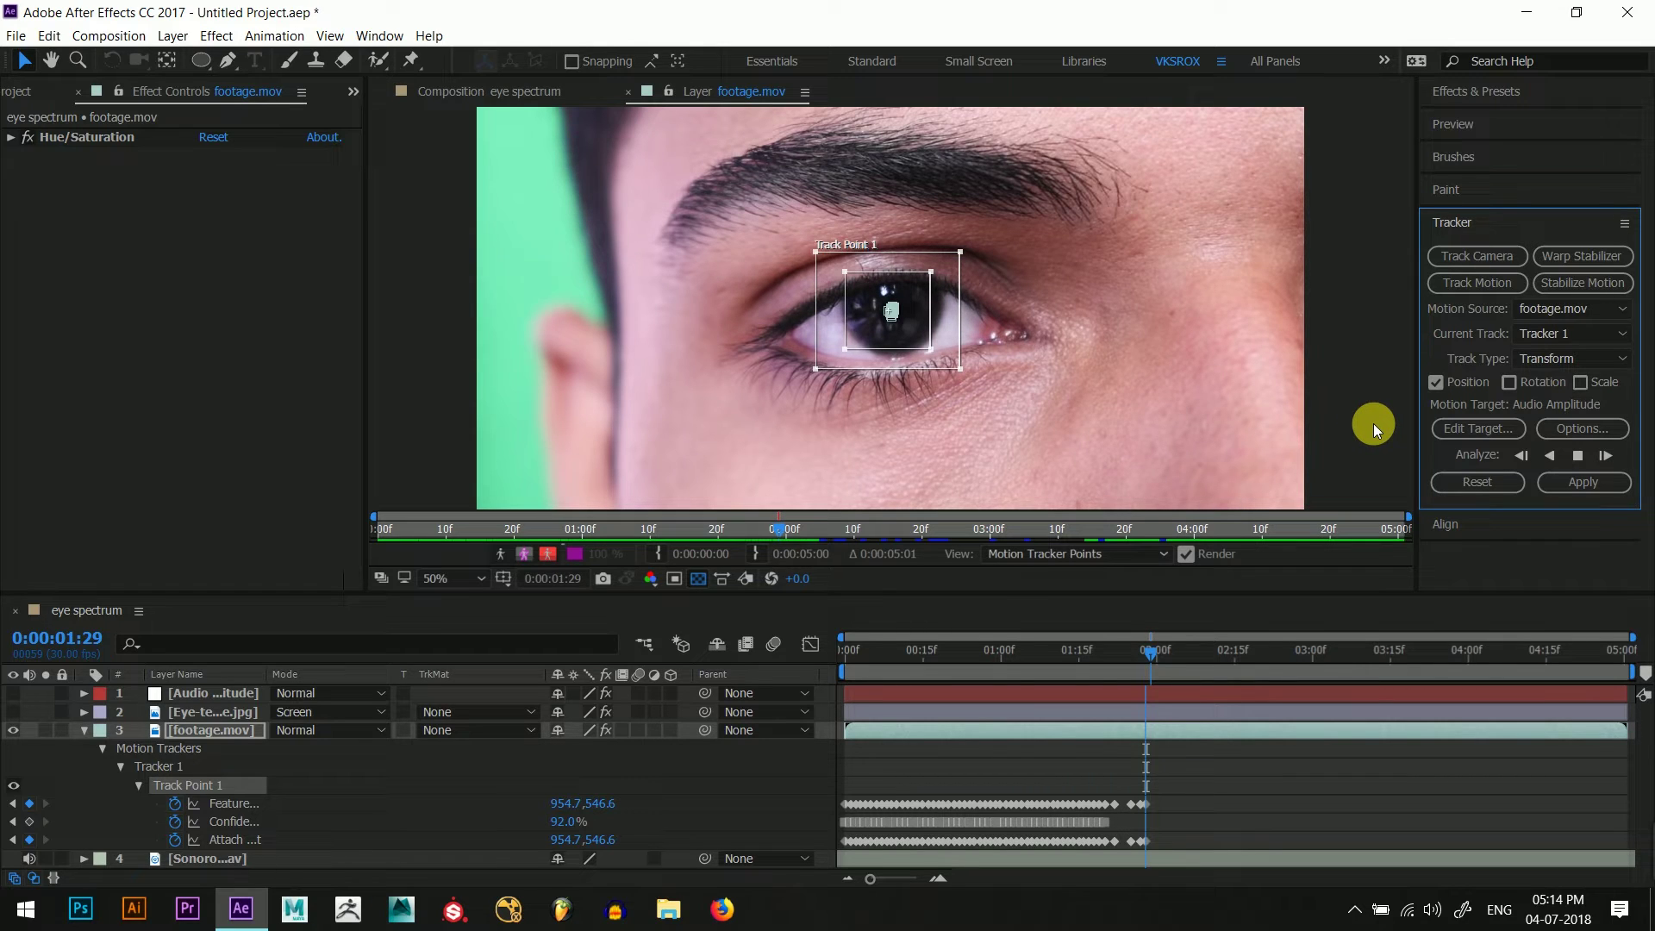
left_click(1578, 454)
left_click(1570, 485)
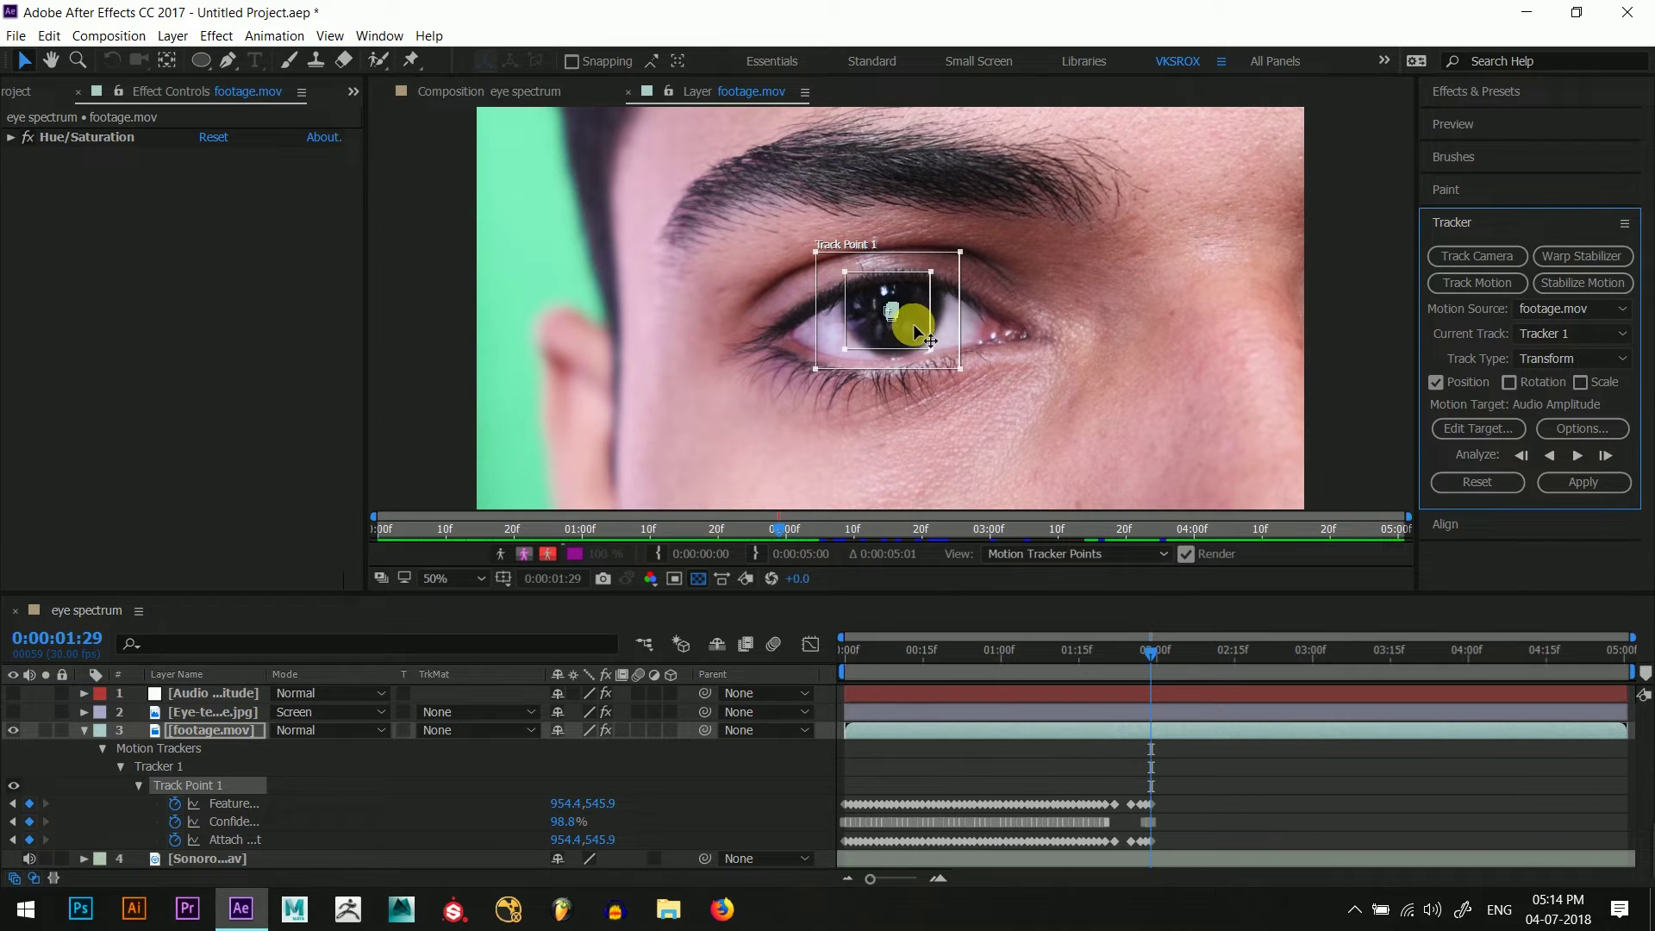
left_click_drag(914, 325, 915, 322)
left_click(1581, 455)
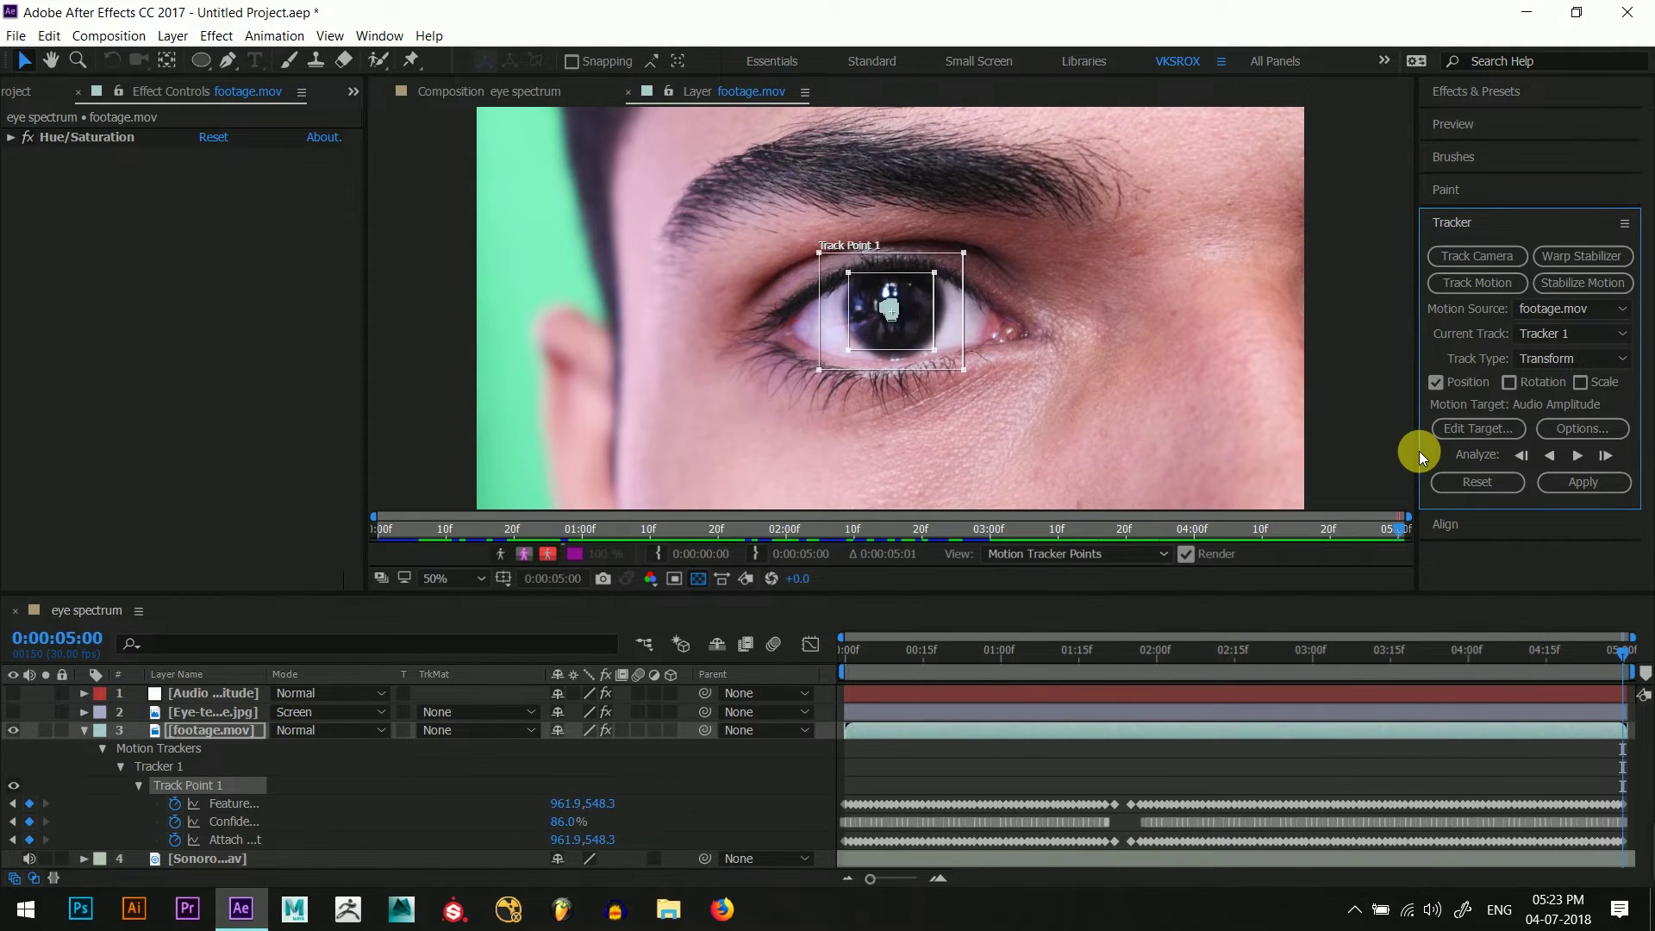
- Create a null object above footage.mov and rename it "tracking data"
left_click(959, 652)
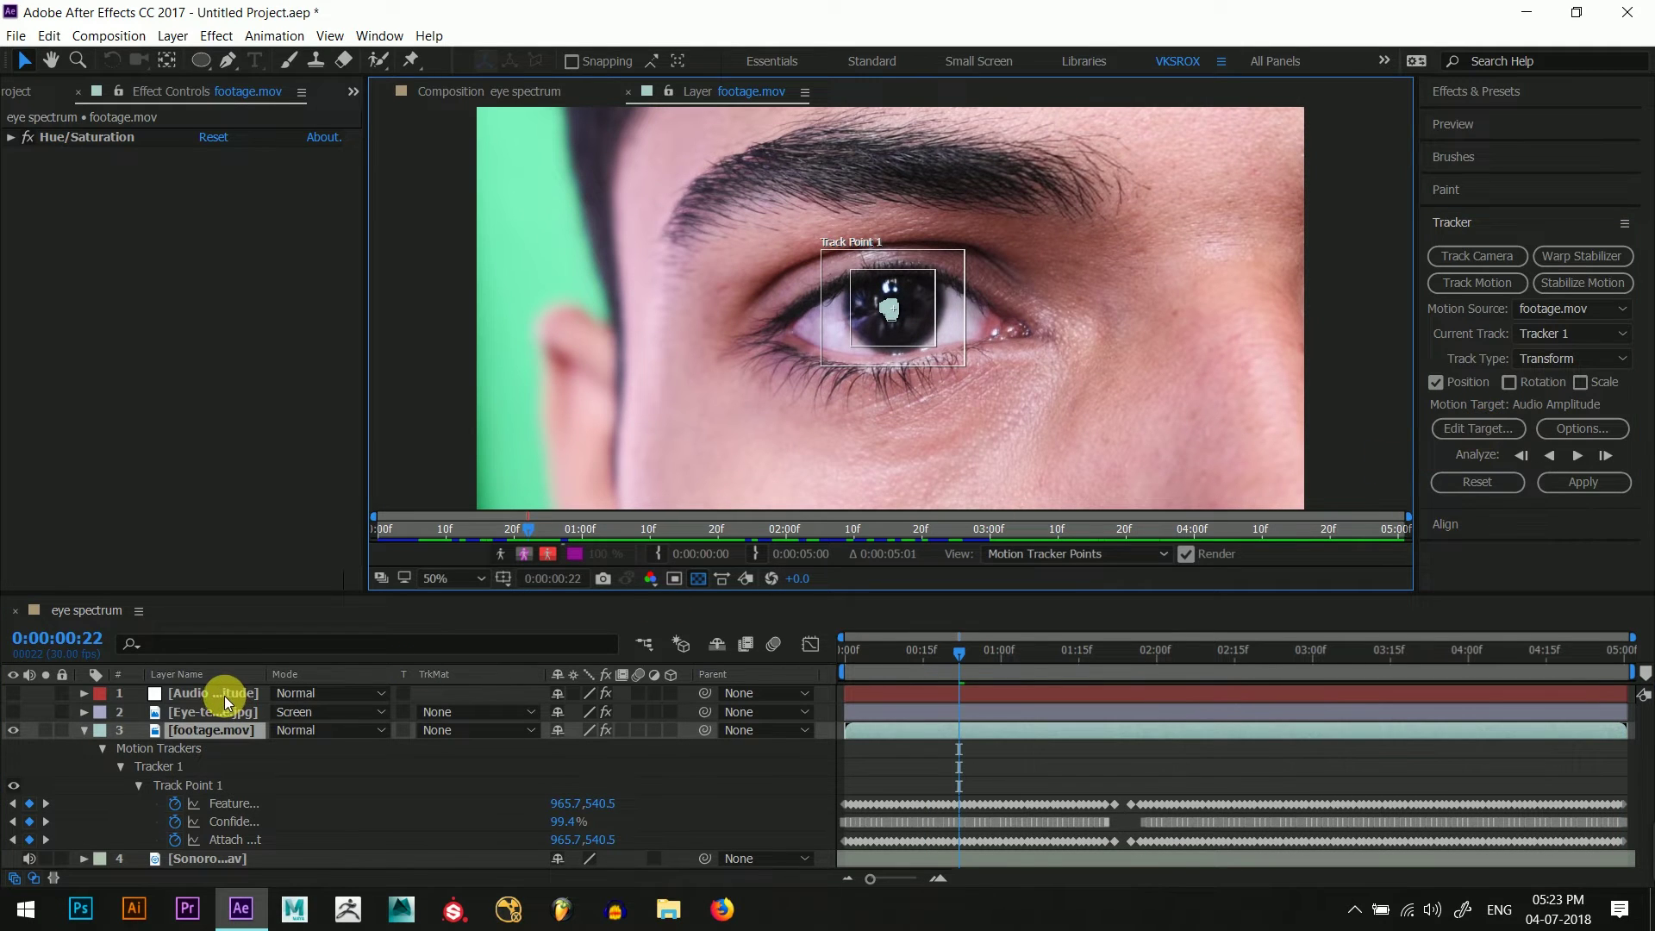
left_click(172, 35)
mouse_move(201, 59)
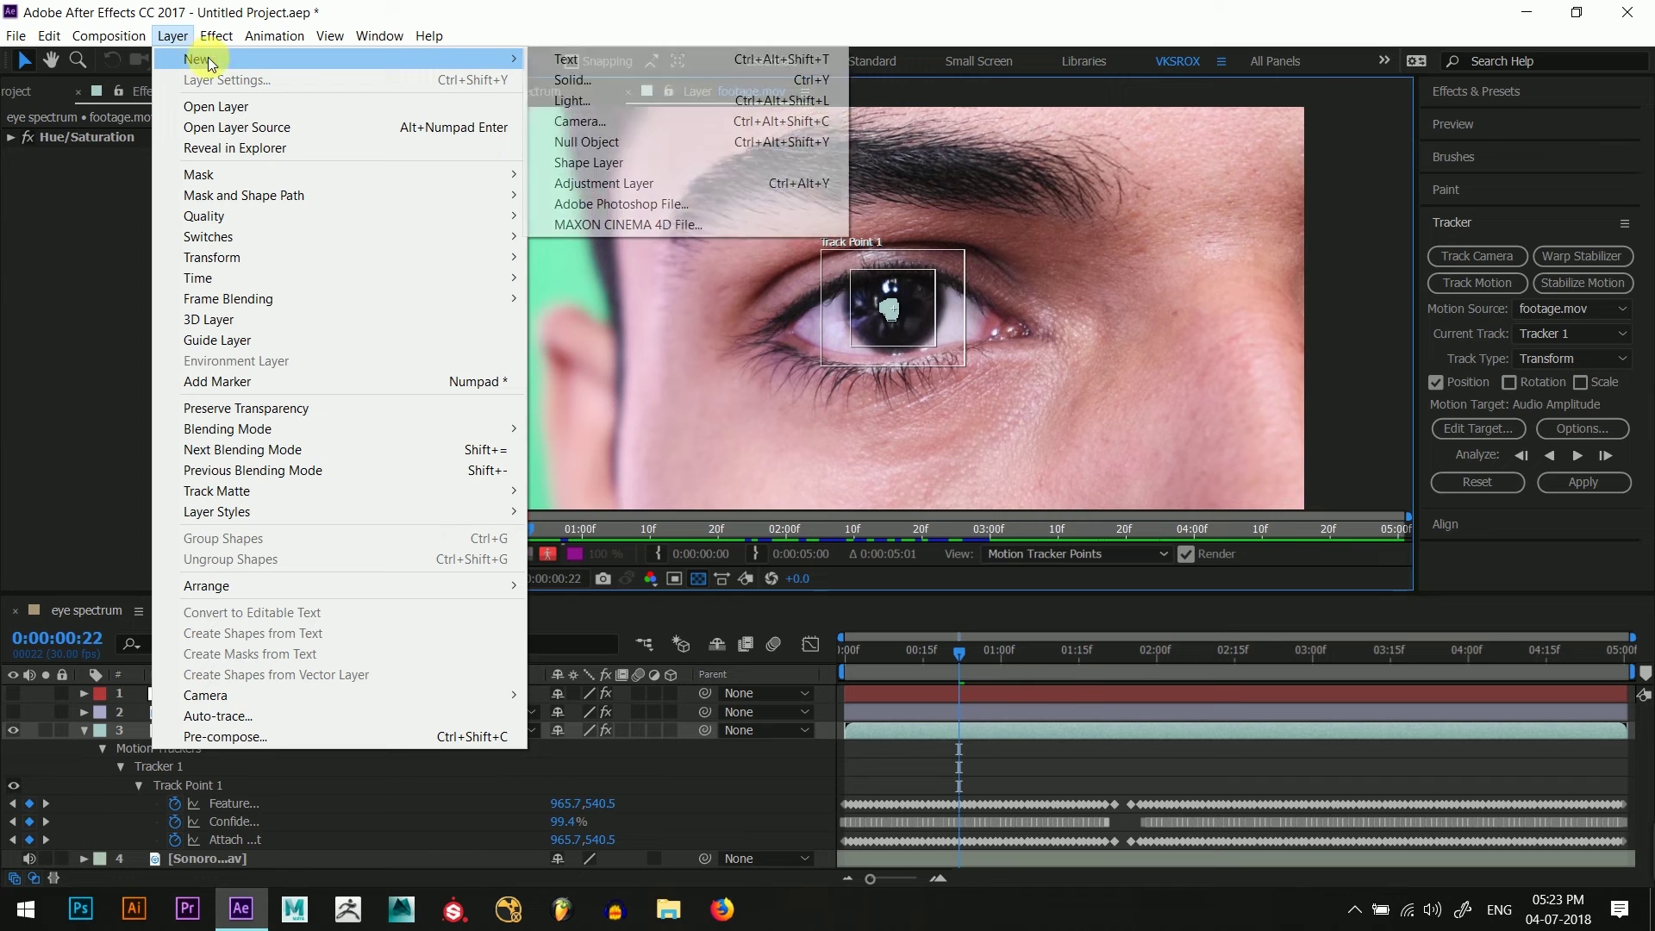
left_click(582, 141)
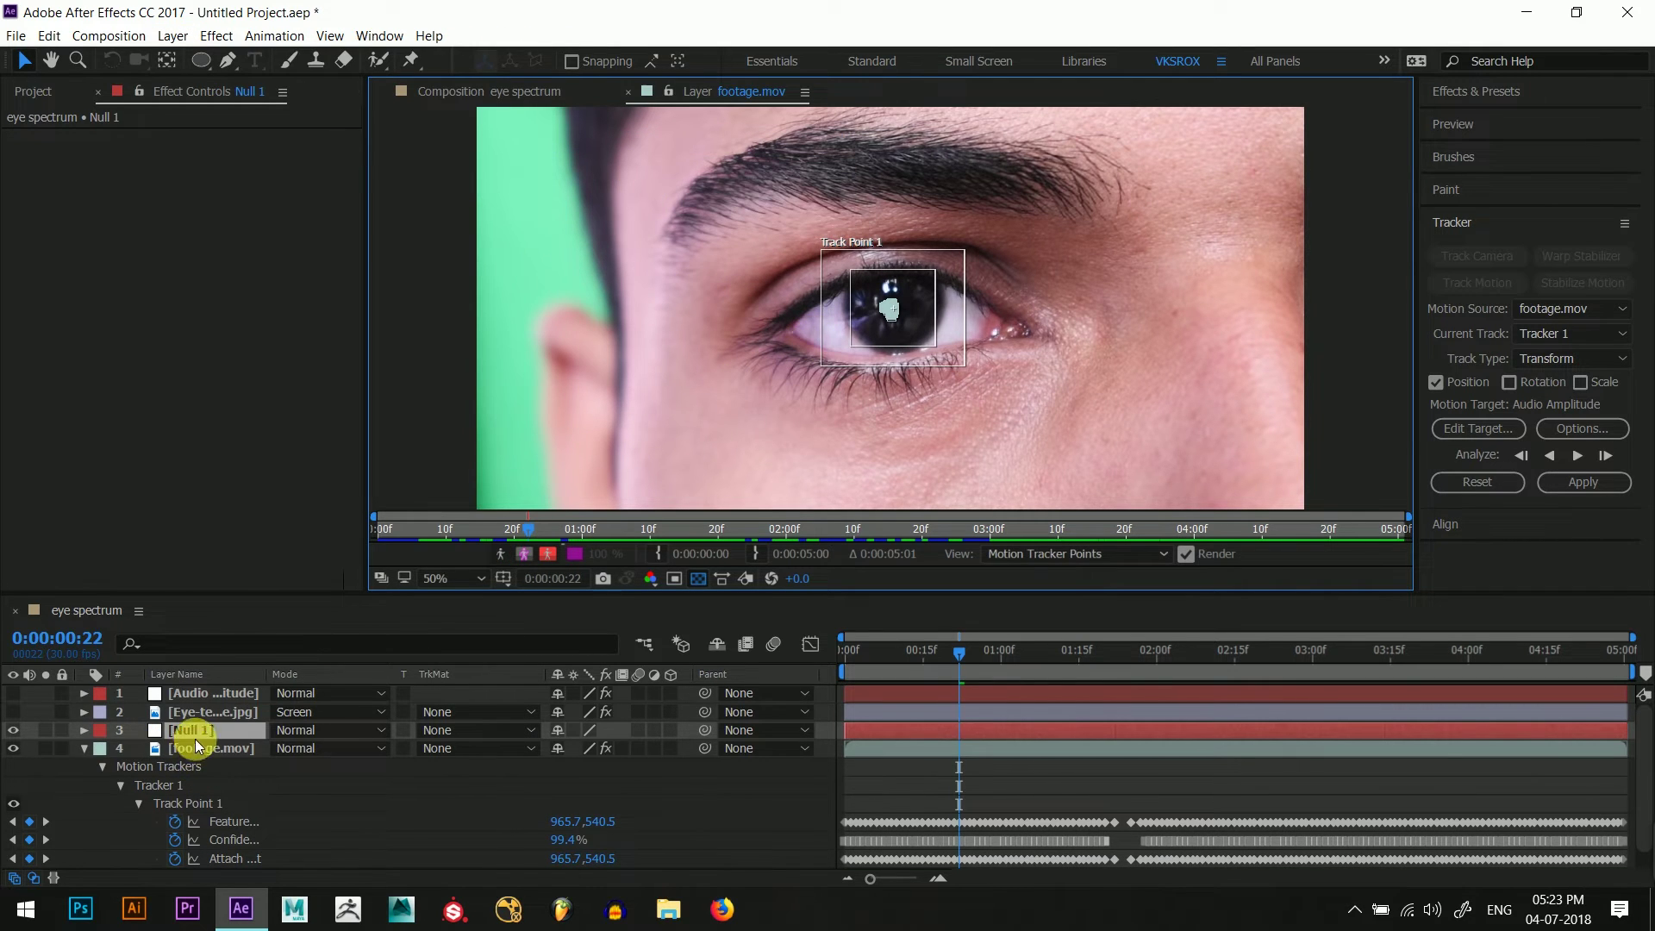
left_click(204, 730)
right_click(204, 732)
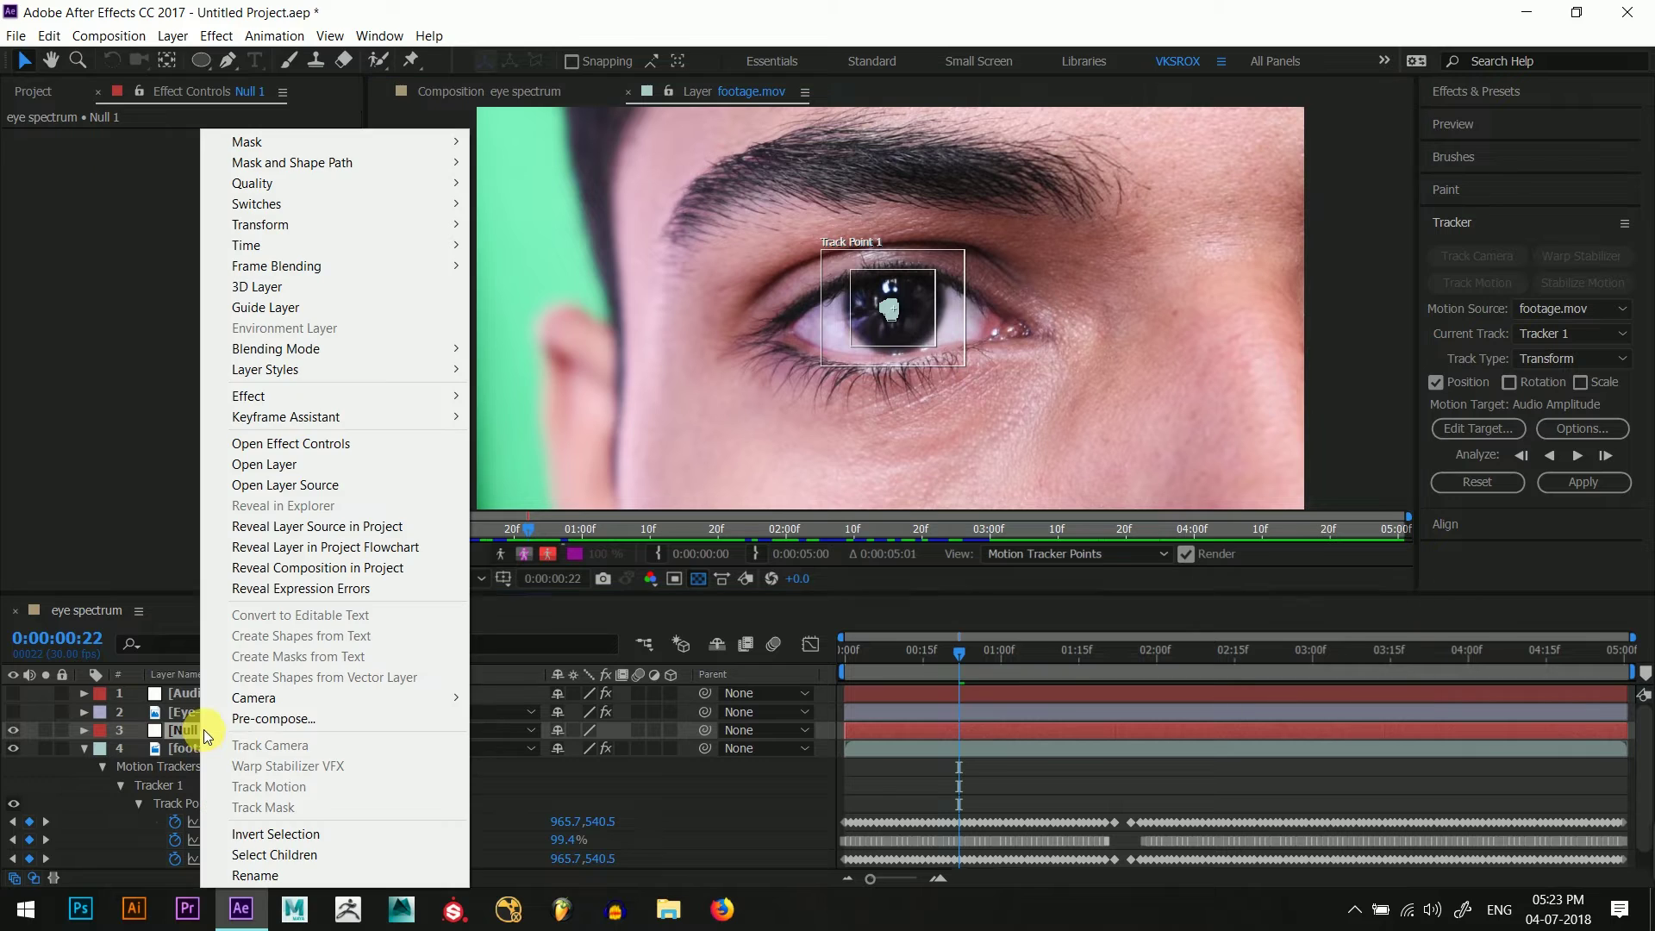
left_click(255, 874)
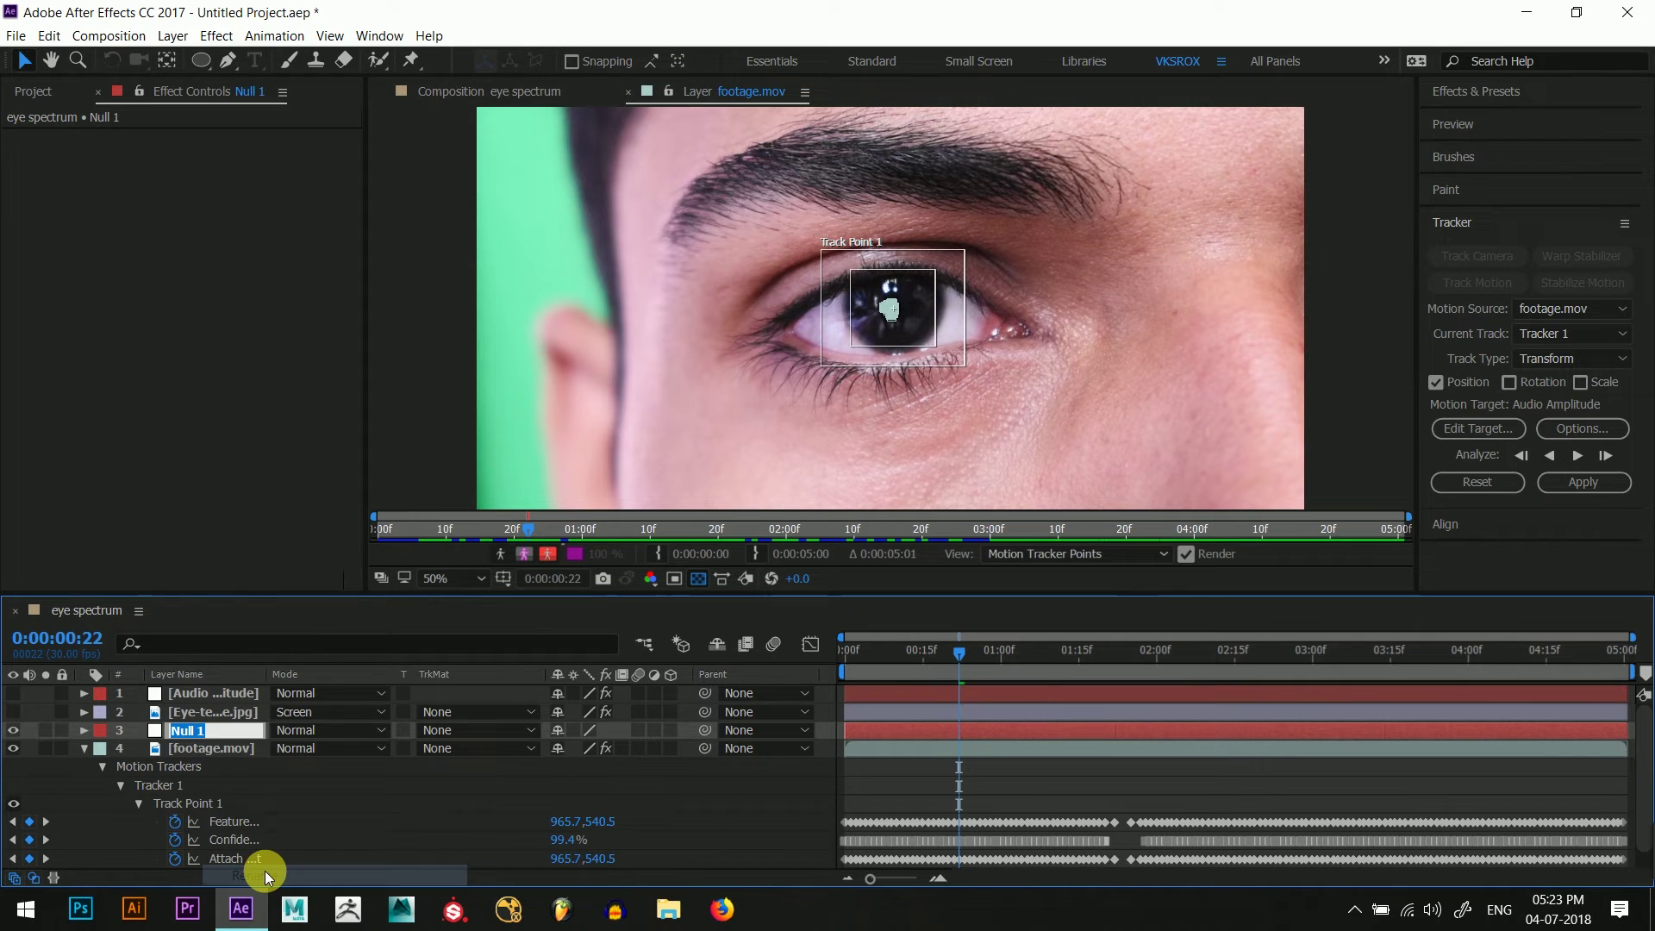
type("tracking")
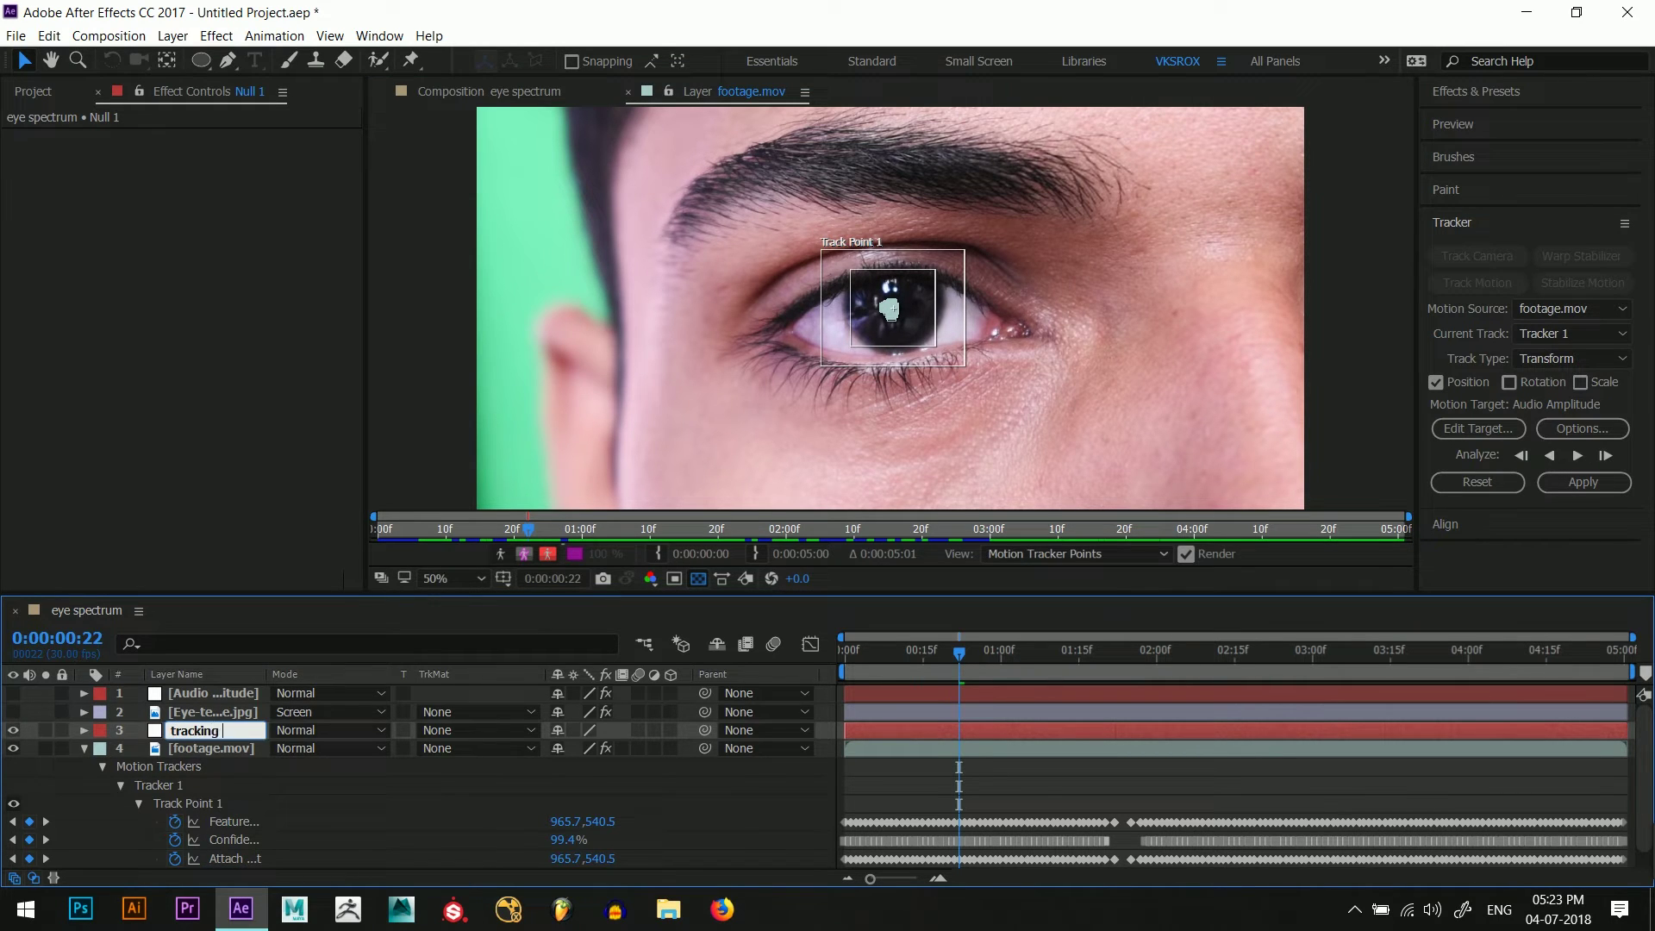
type(" data")
key("Return")
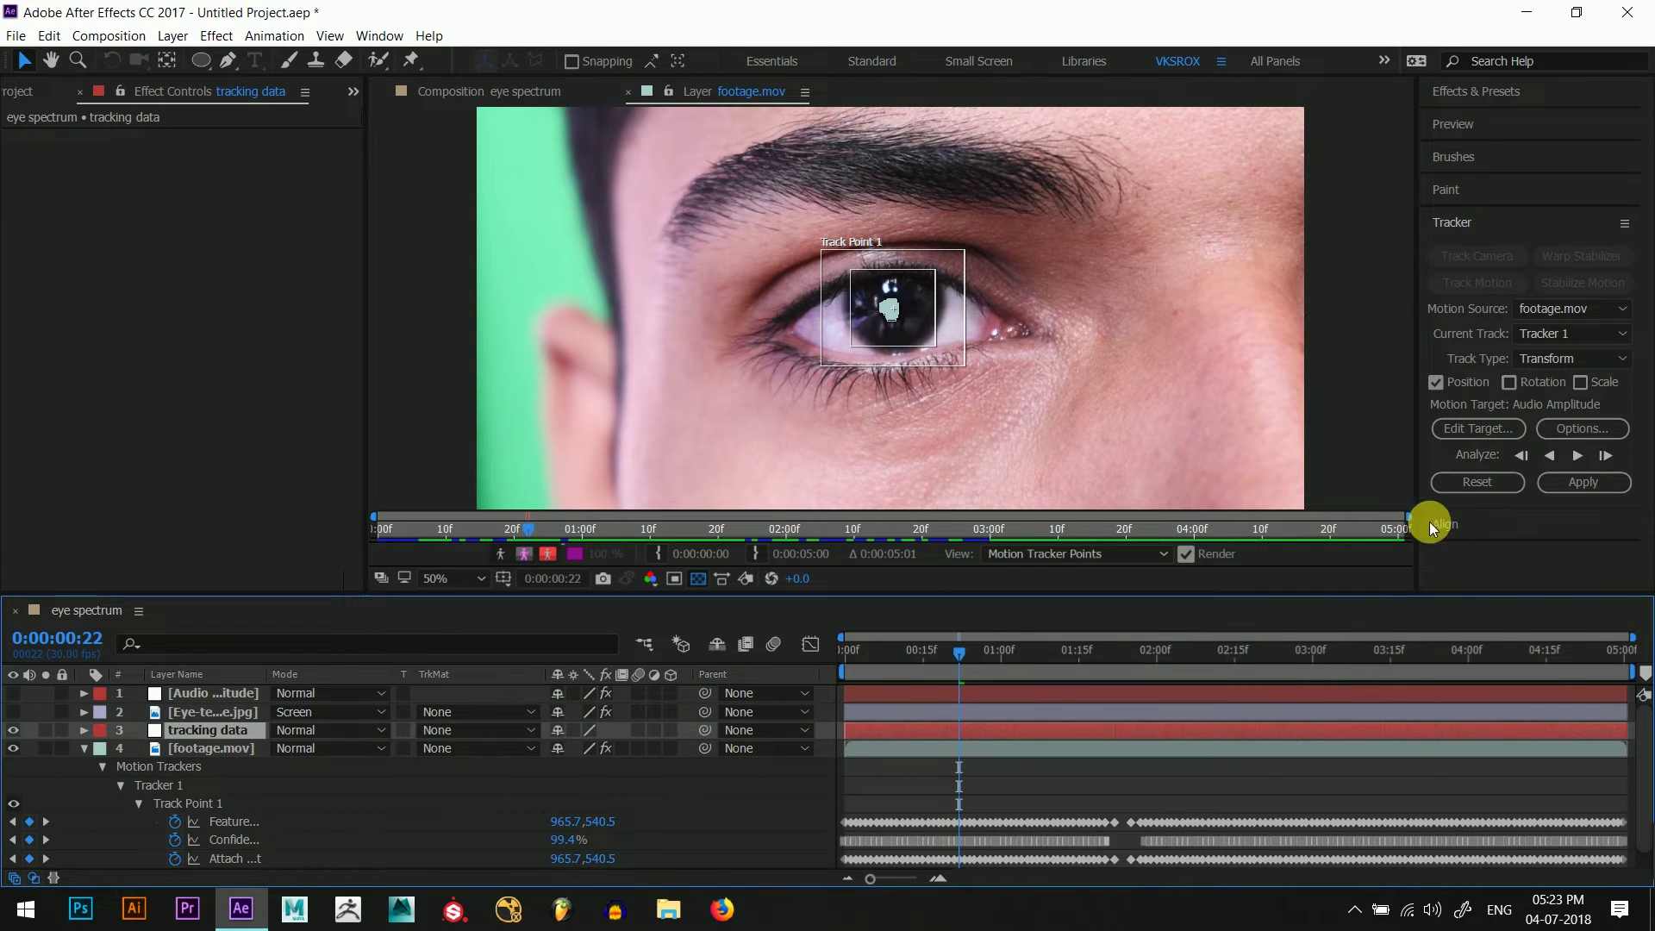
- Set the tracking data null as the motion target and apply the track in X and Y
left_click(1477, 429)
left_click(890, 417)
left_click(862, 484)
left_click(865, 509)
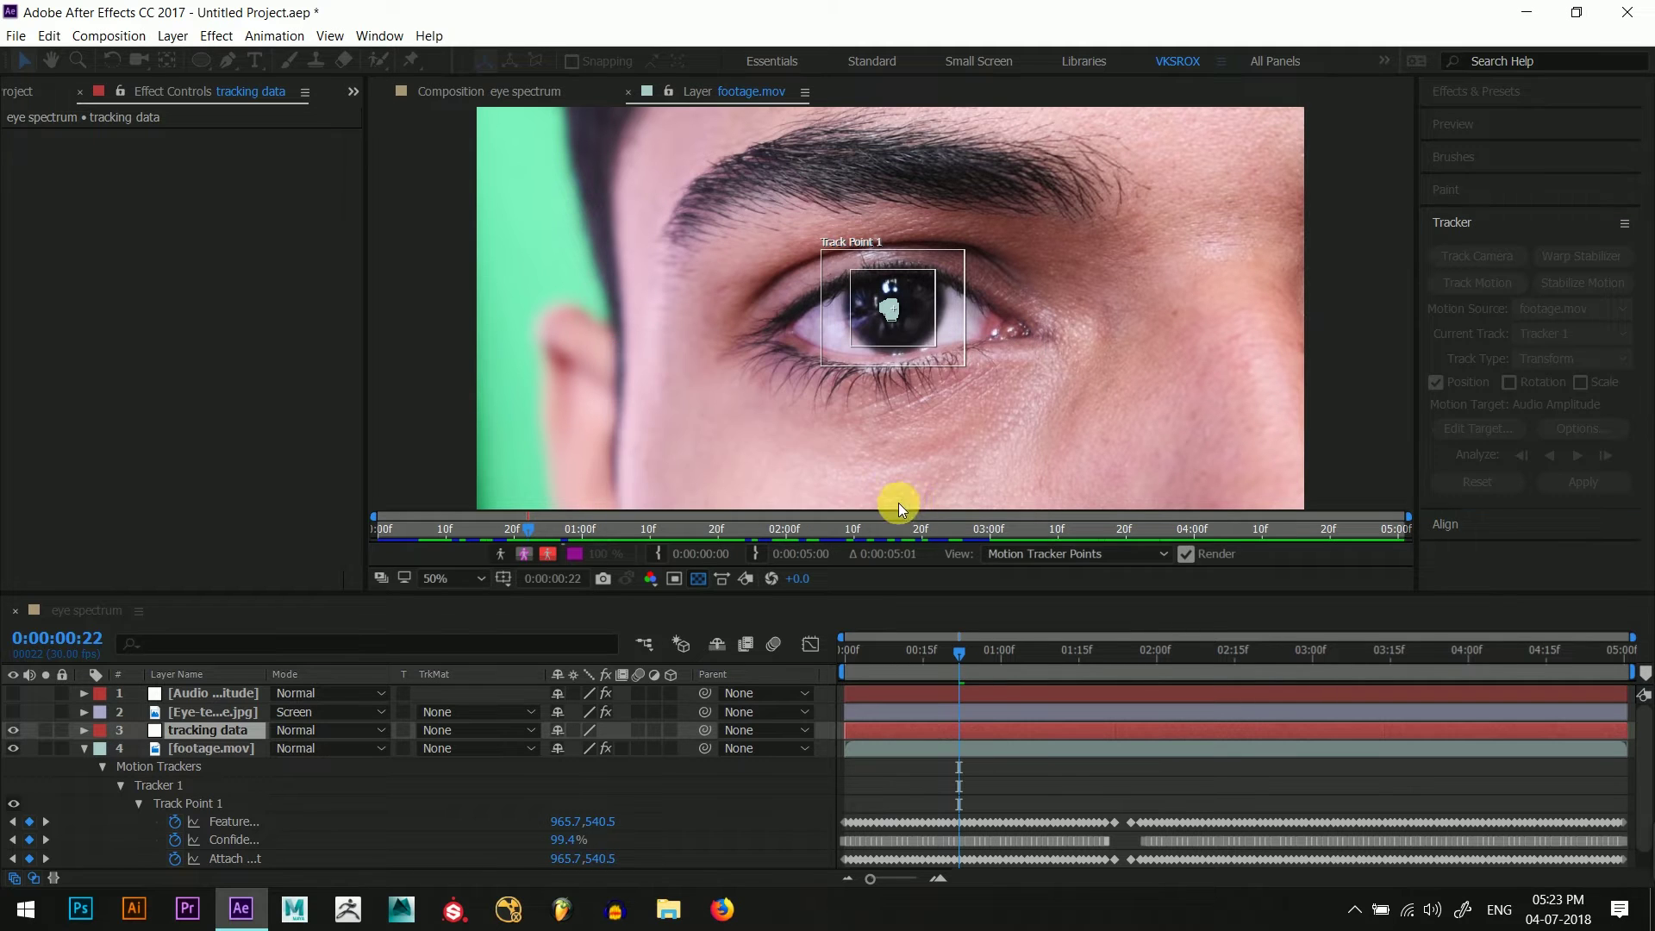
left_click(1565, 478)
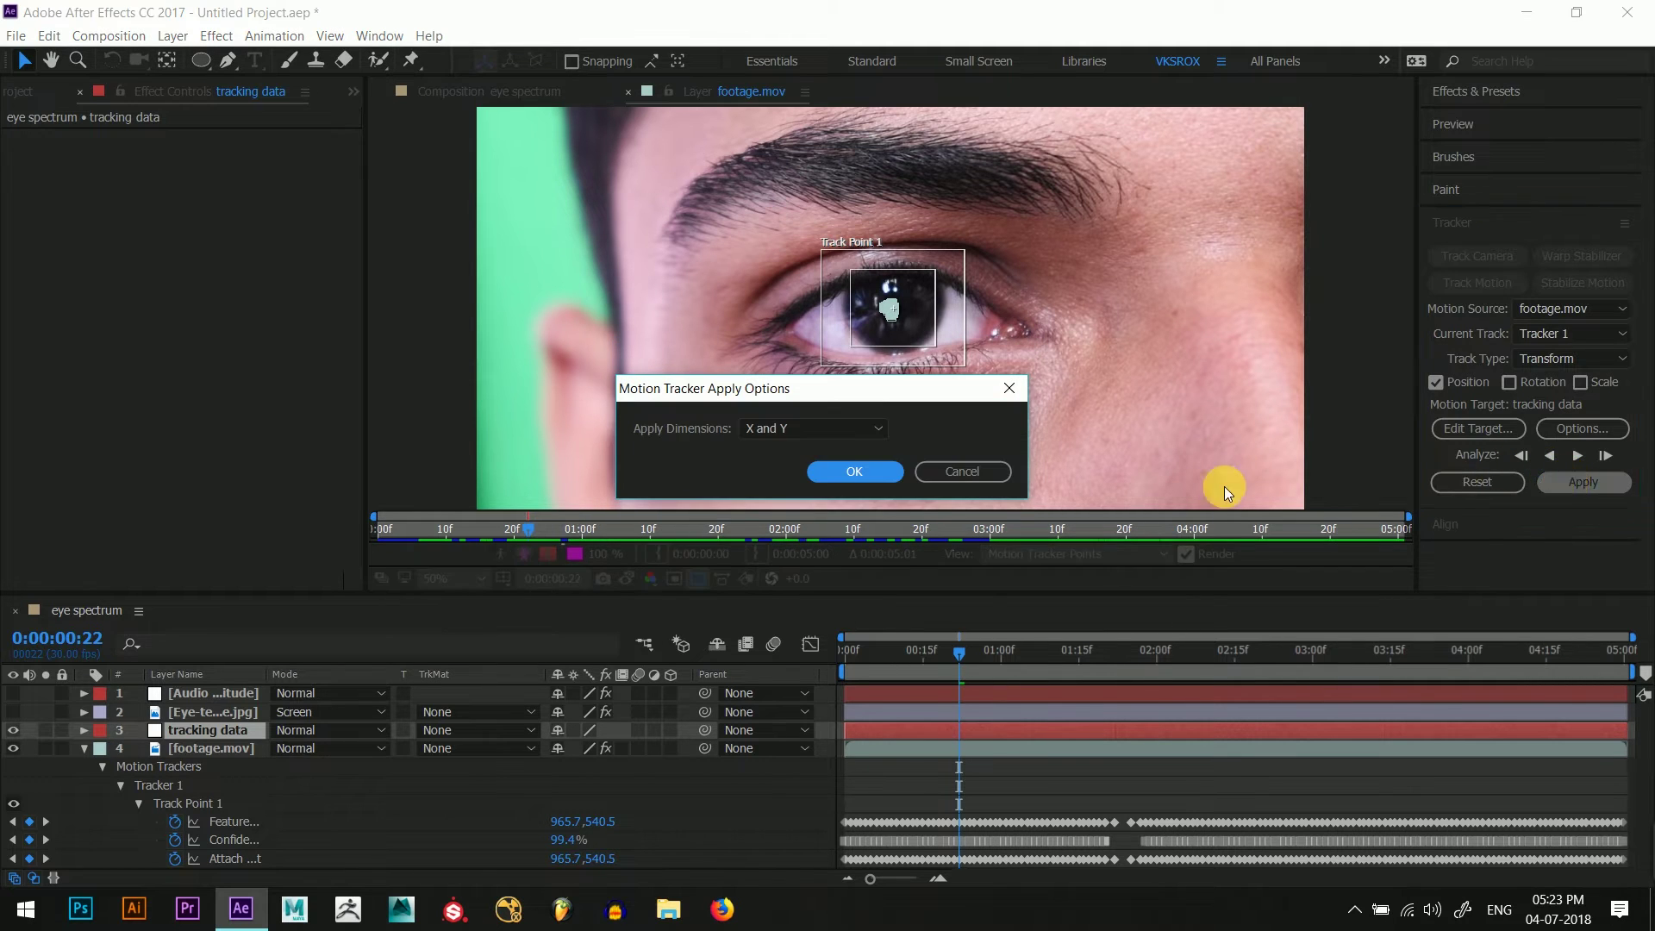
left_click(835, 428)
left_click(829, 461)
left_click(858, 473)
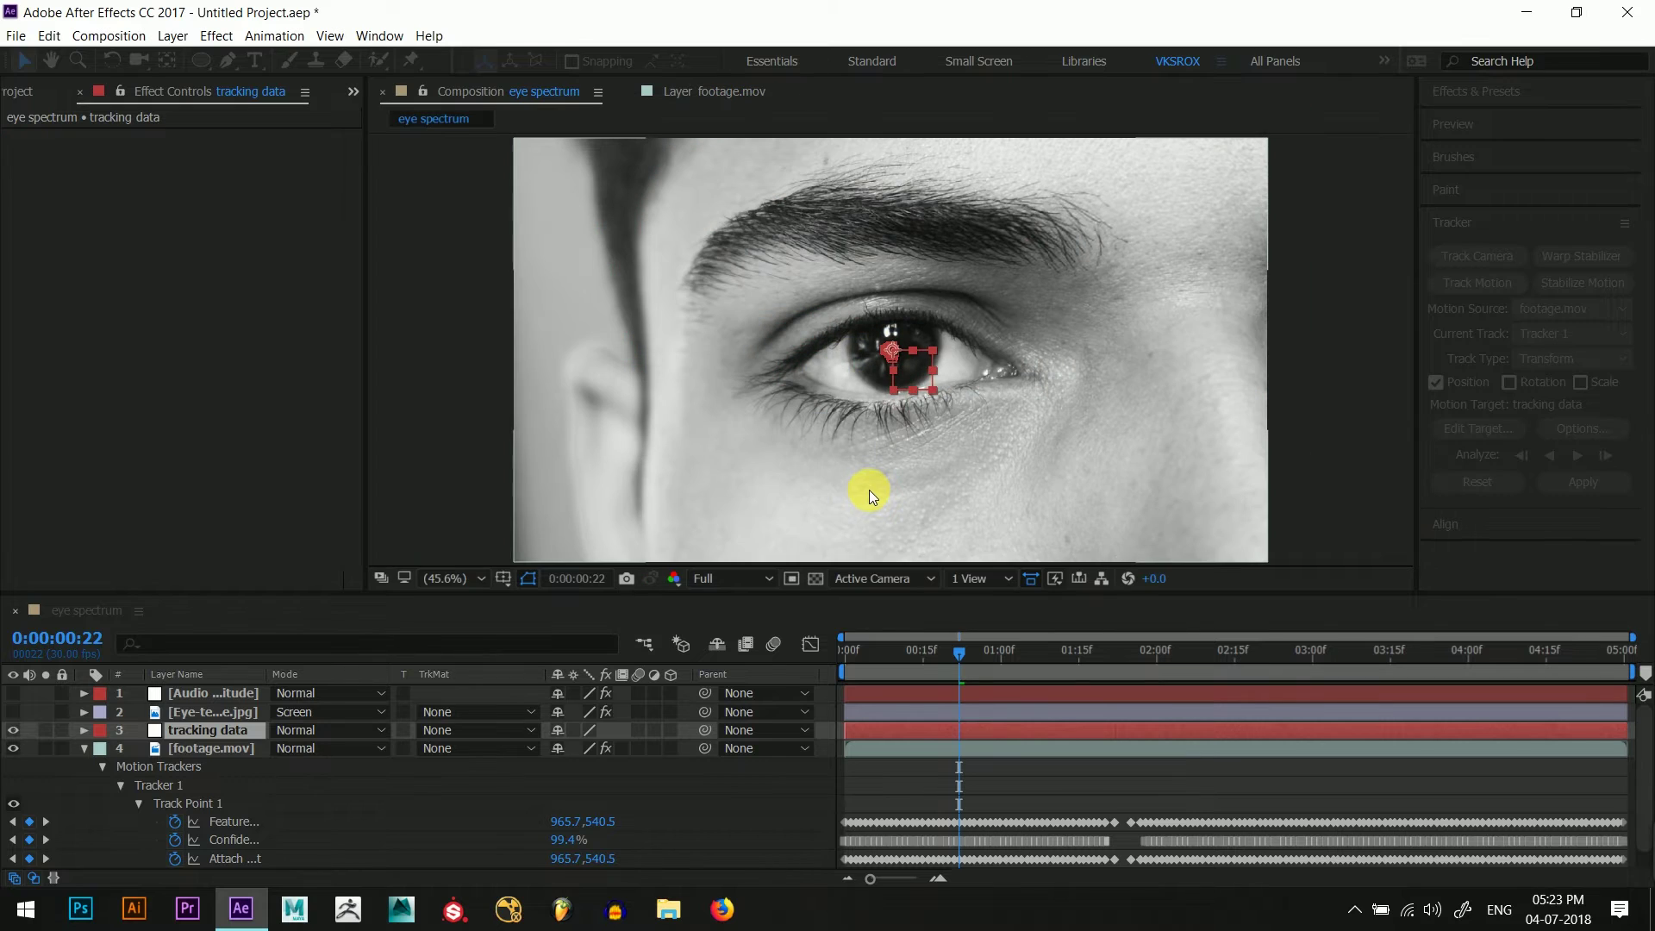
- Close the footage.mov layer view, return to 0:00:00:00 and show the Audio Amplitude and Eye-texture.jpg layers
left_click(99, 747)
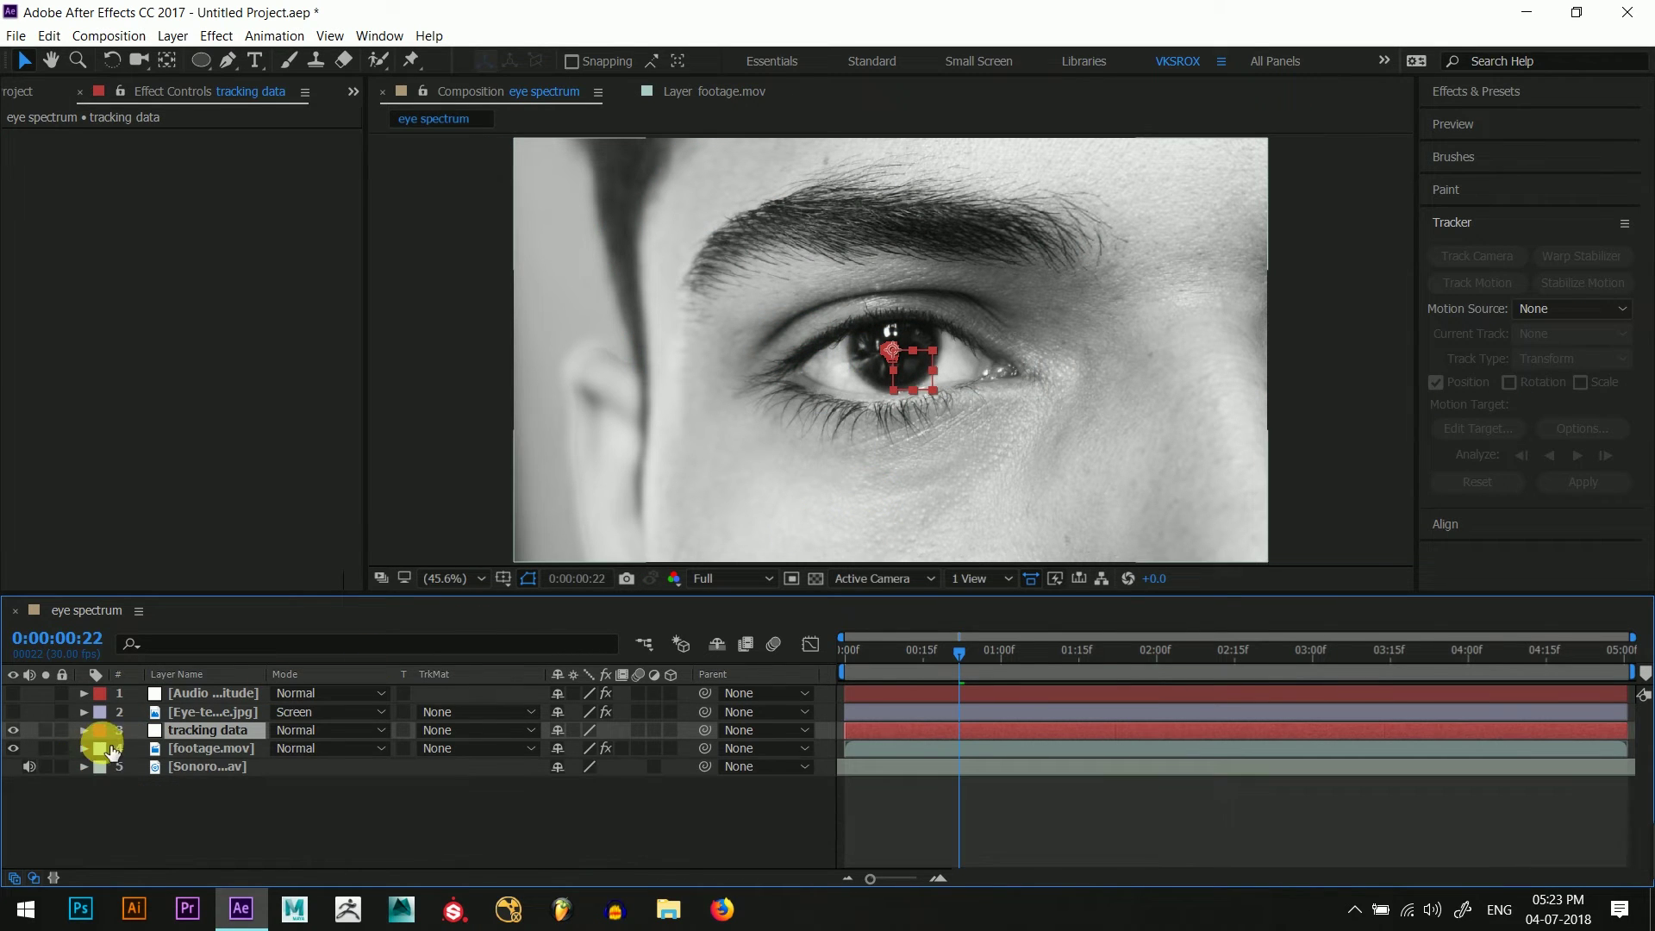
left_click(626, 93)
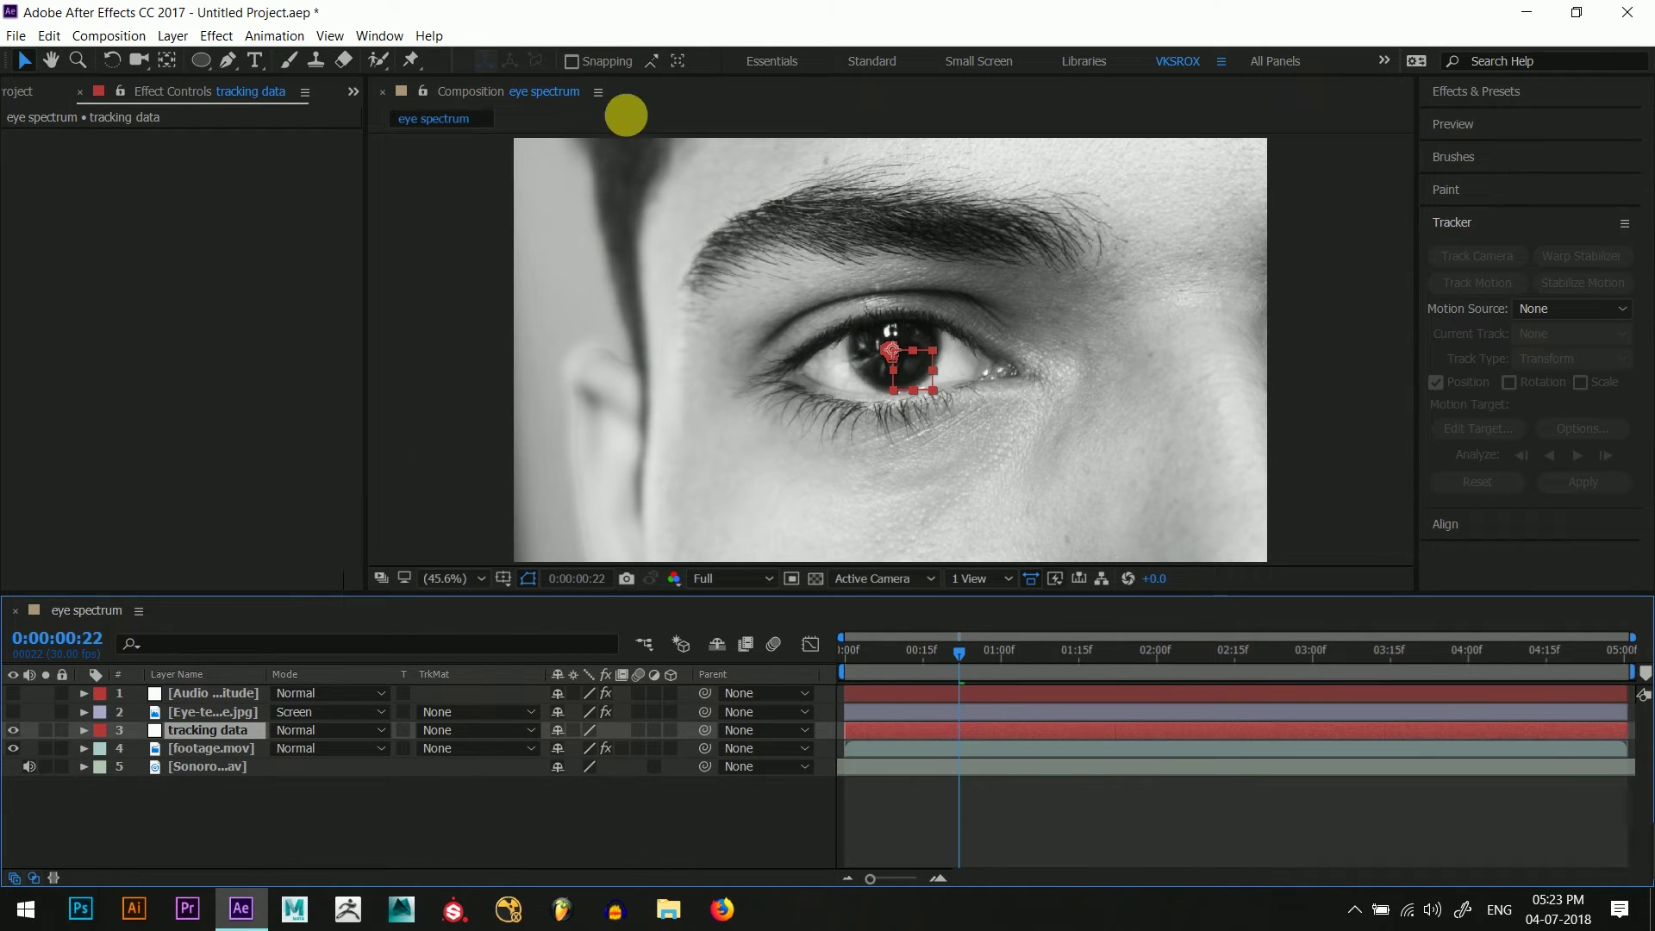
left_click_drag(921, 658, 698, 665)
left_click(14, 699)
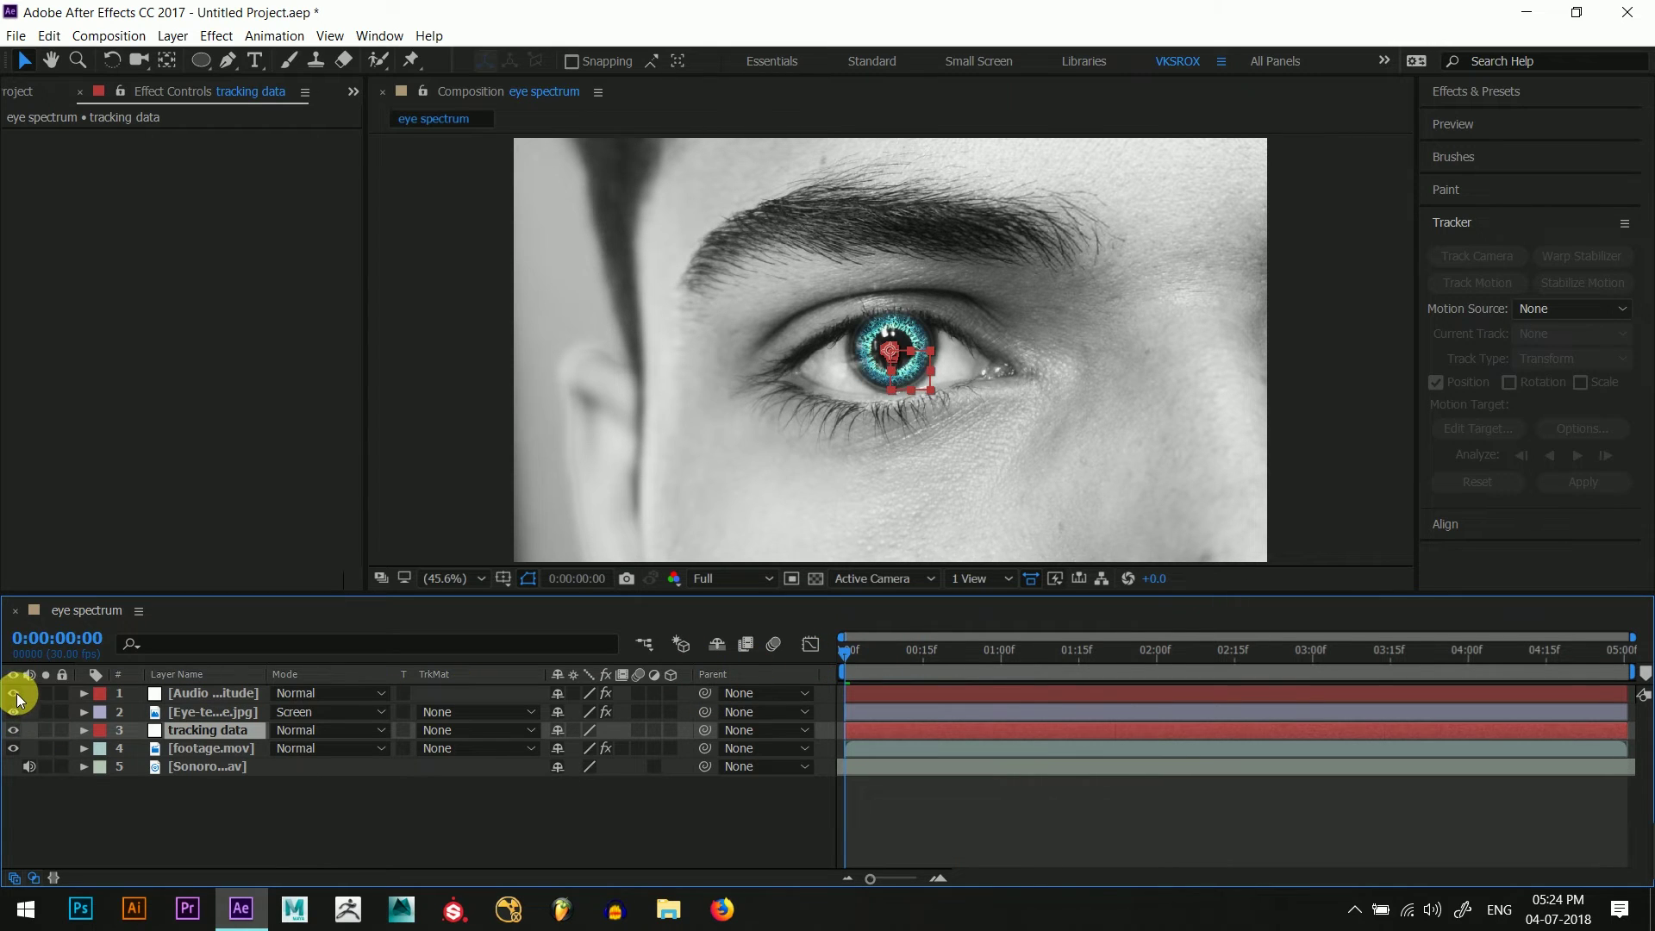
- Nudge Eye-texture.jpg slightly upward to center it on the iris and set its scale to 26.7%
left_click(234, 711)
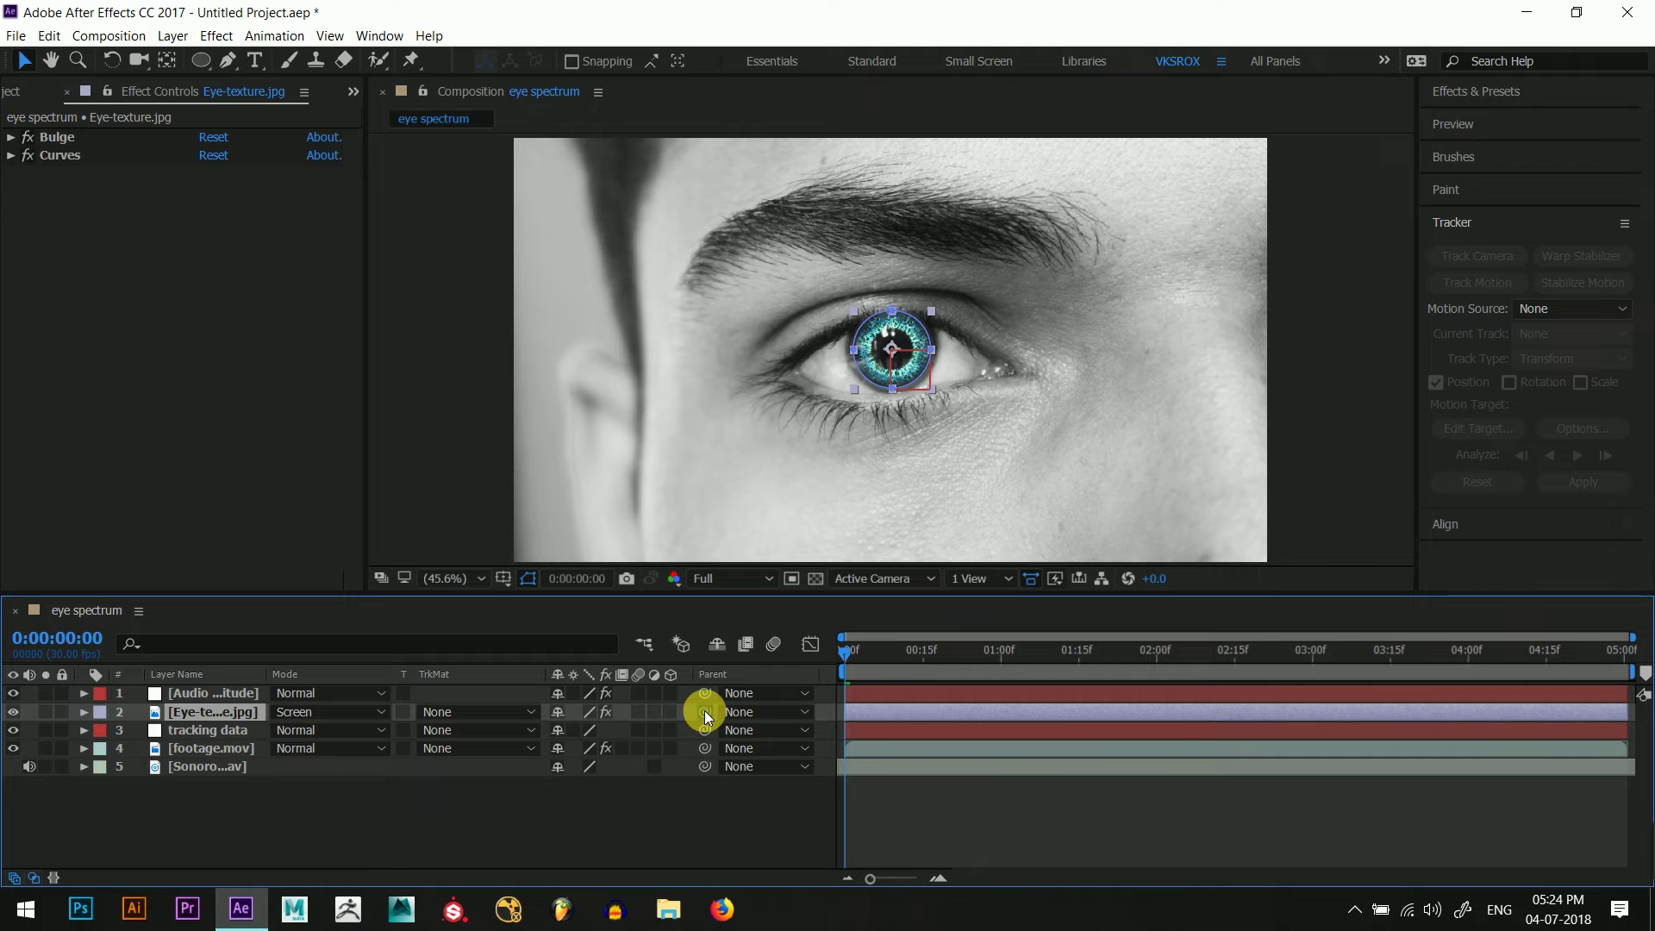
key("z")
left_click(886, 343)
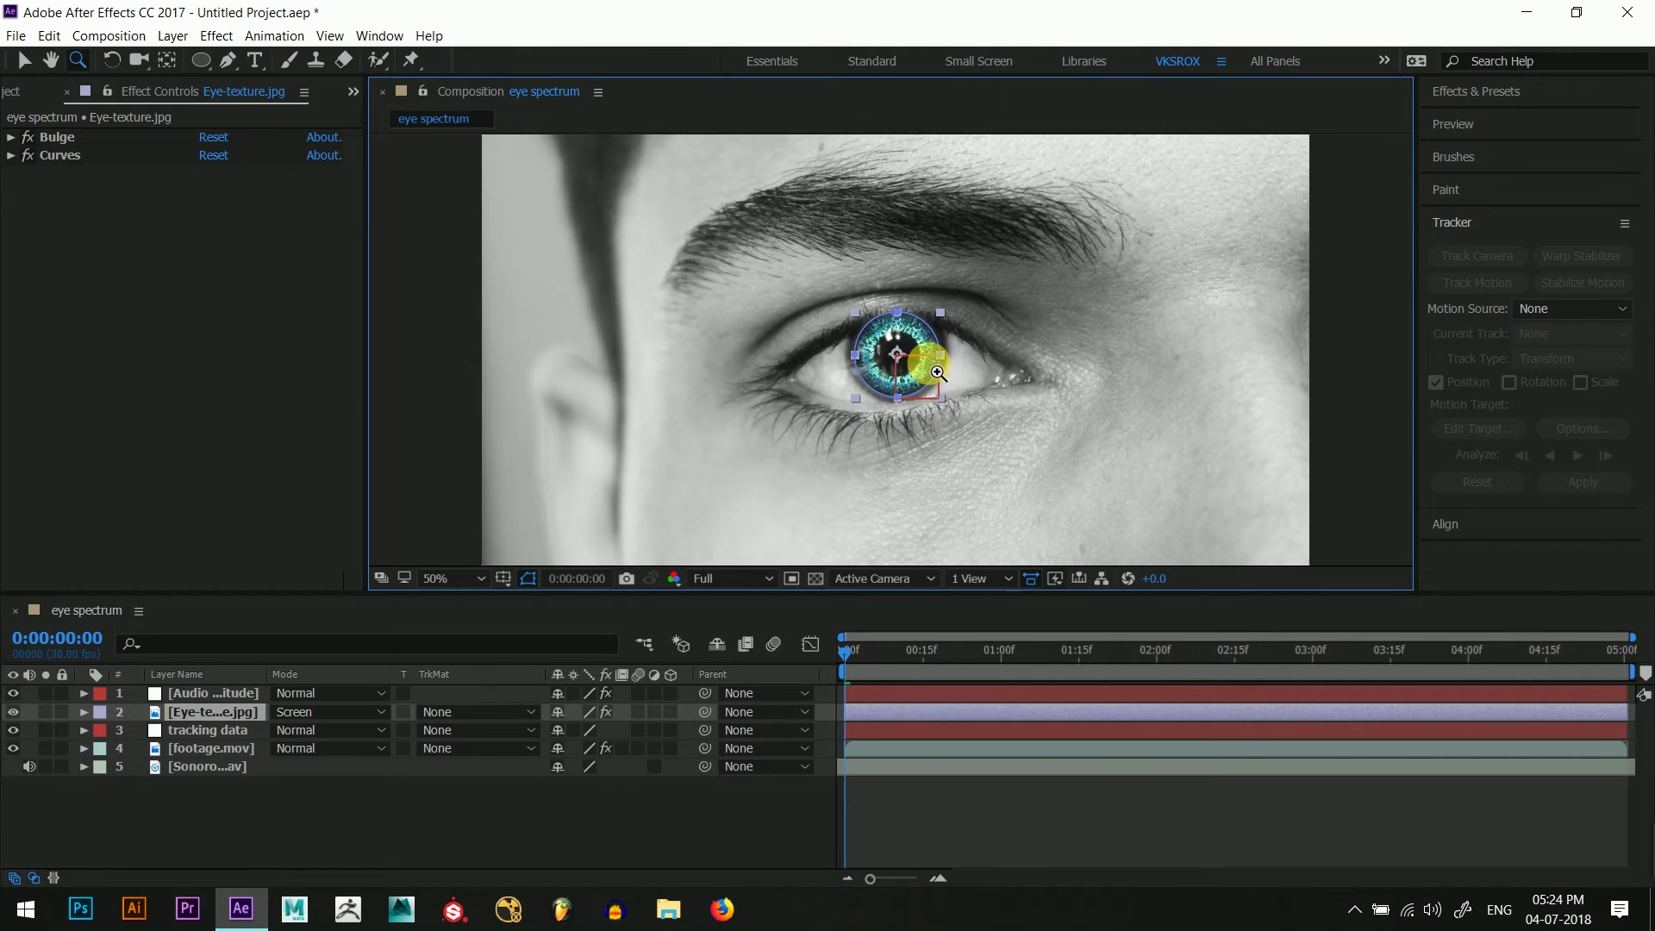
left_click(938, 372)
left_click(29, 62)
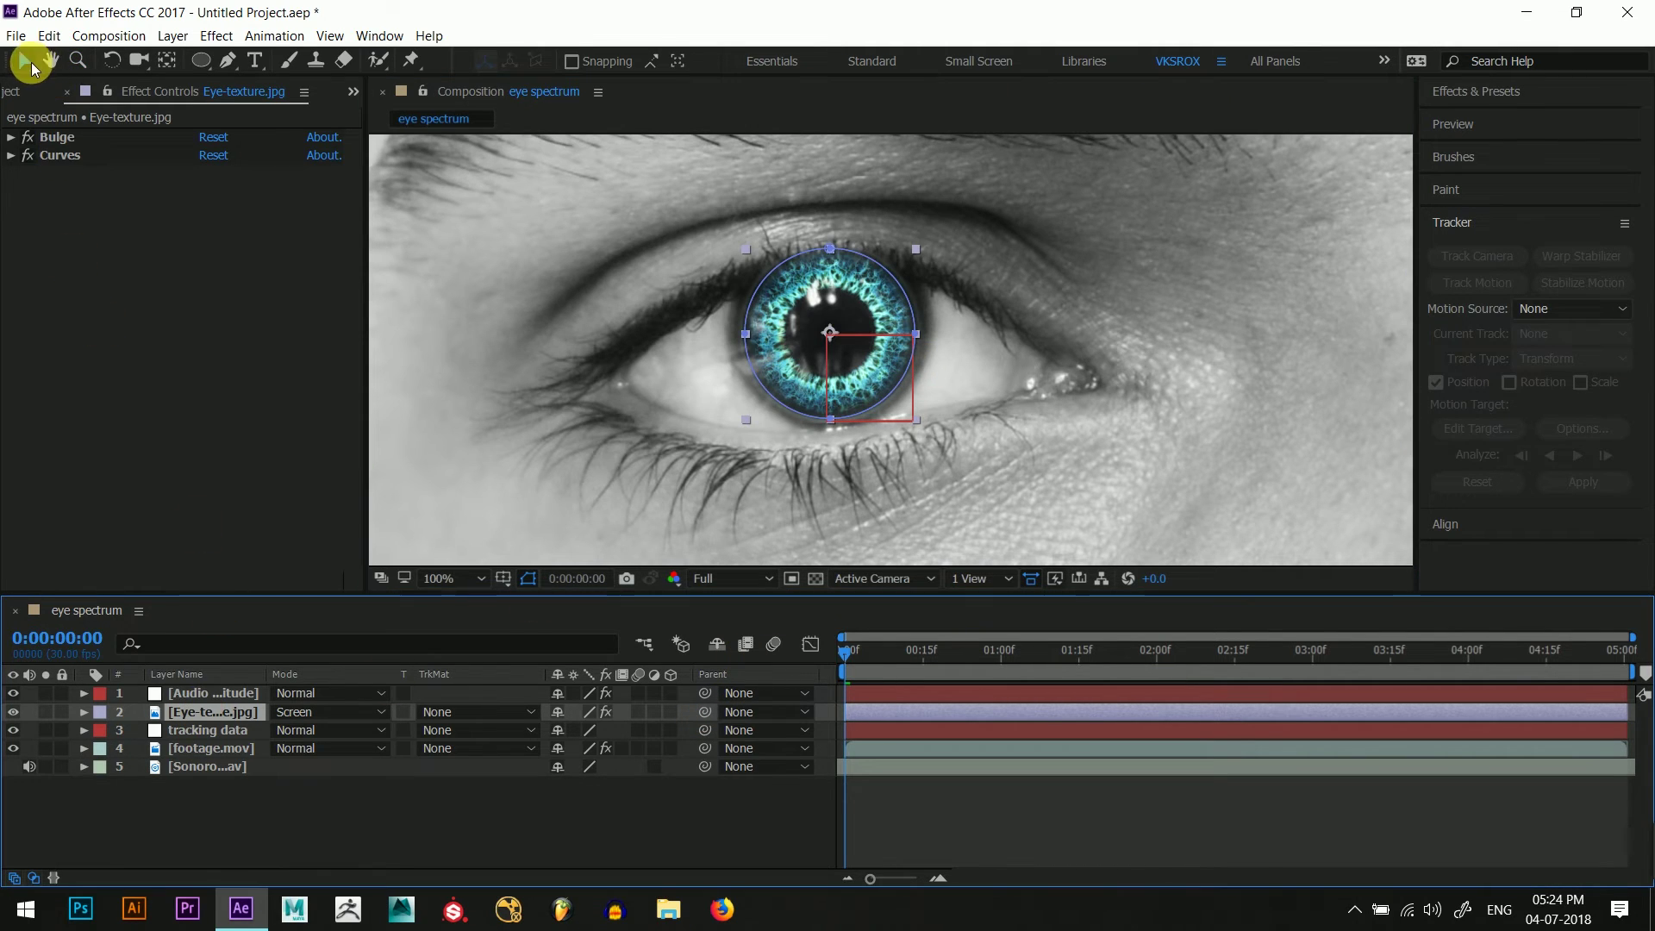
left_click_drag(841, 304, 841, 300)
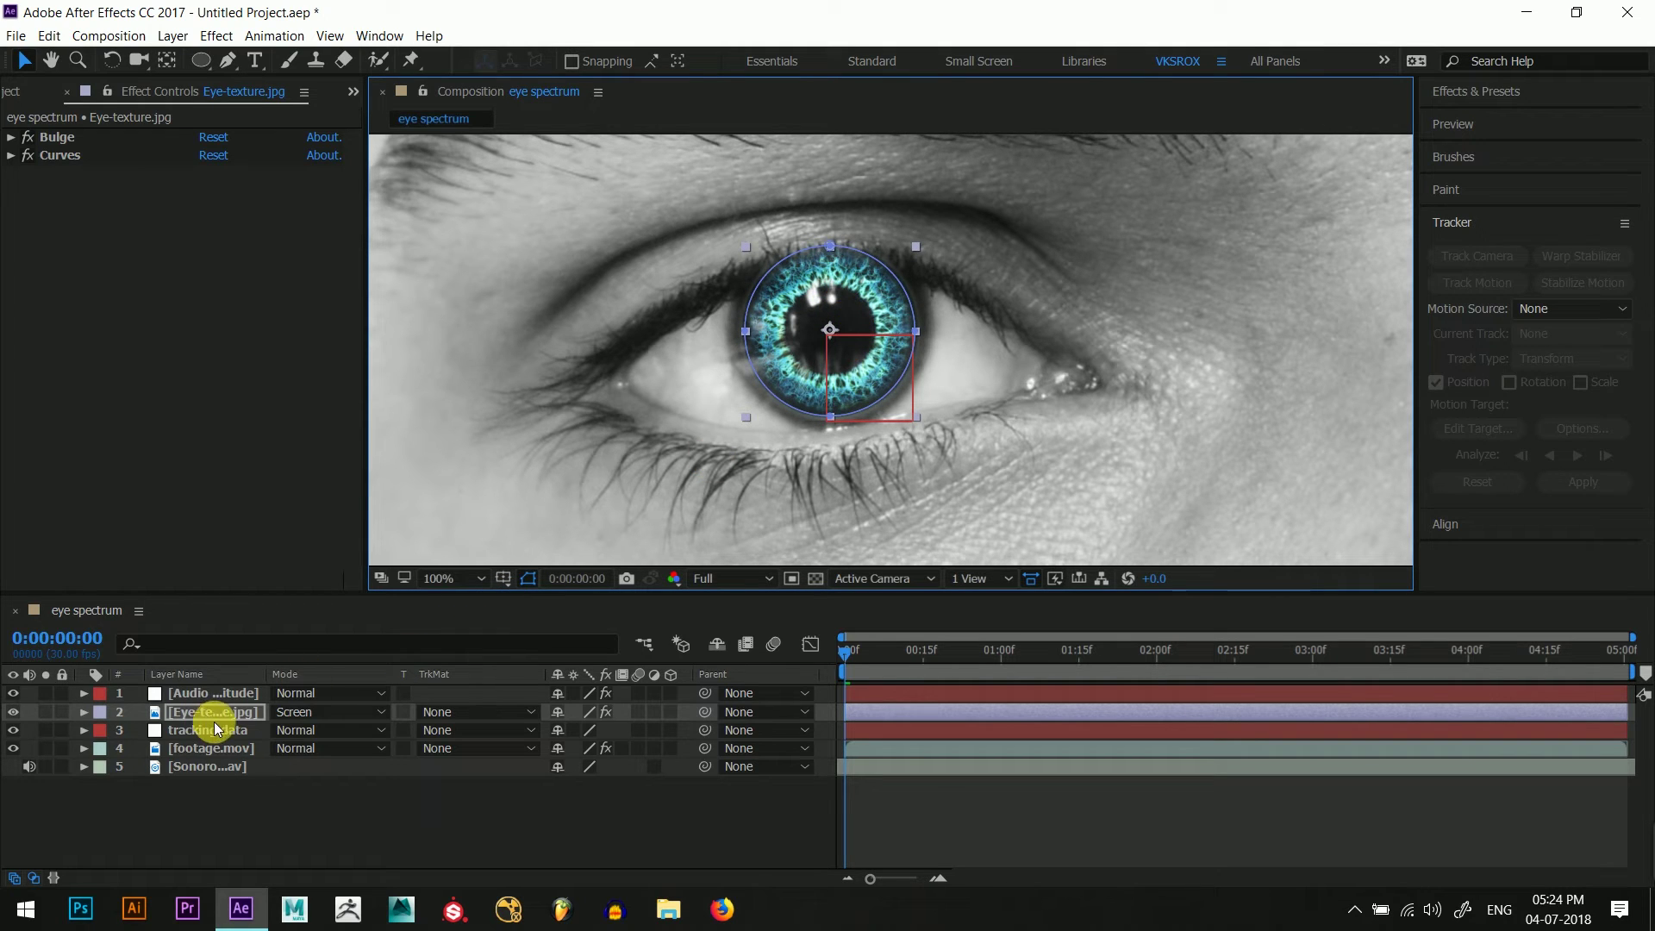
key("s")
left_click_drag(580, 731, 583, 731)
- Parent Eye-texture.jpg to the tracking data null and preview how the texture follows the eye
left_click_drag(703, 721, 271, 750)
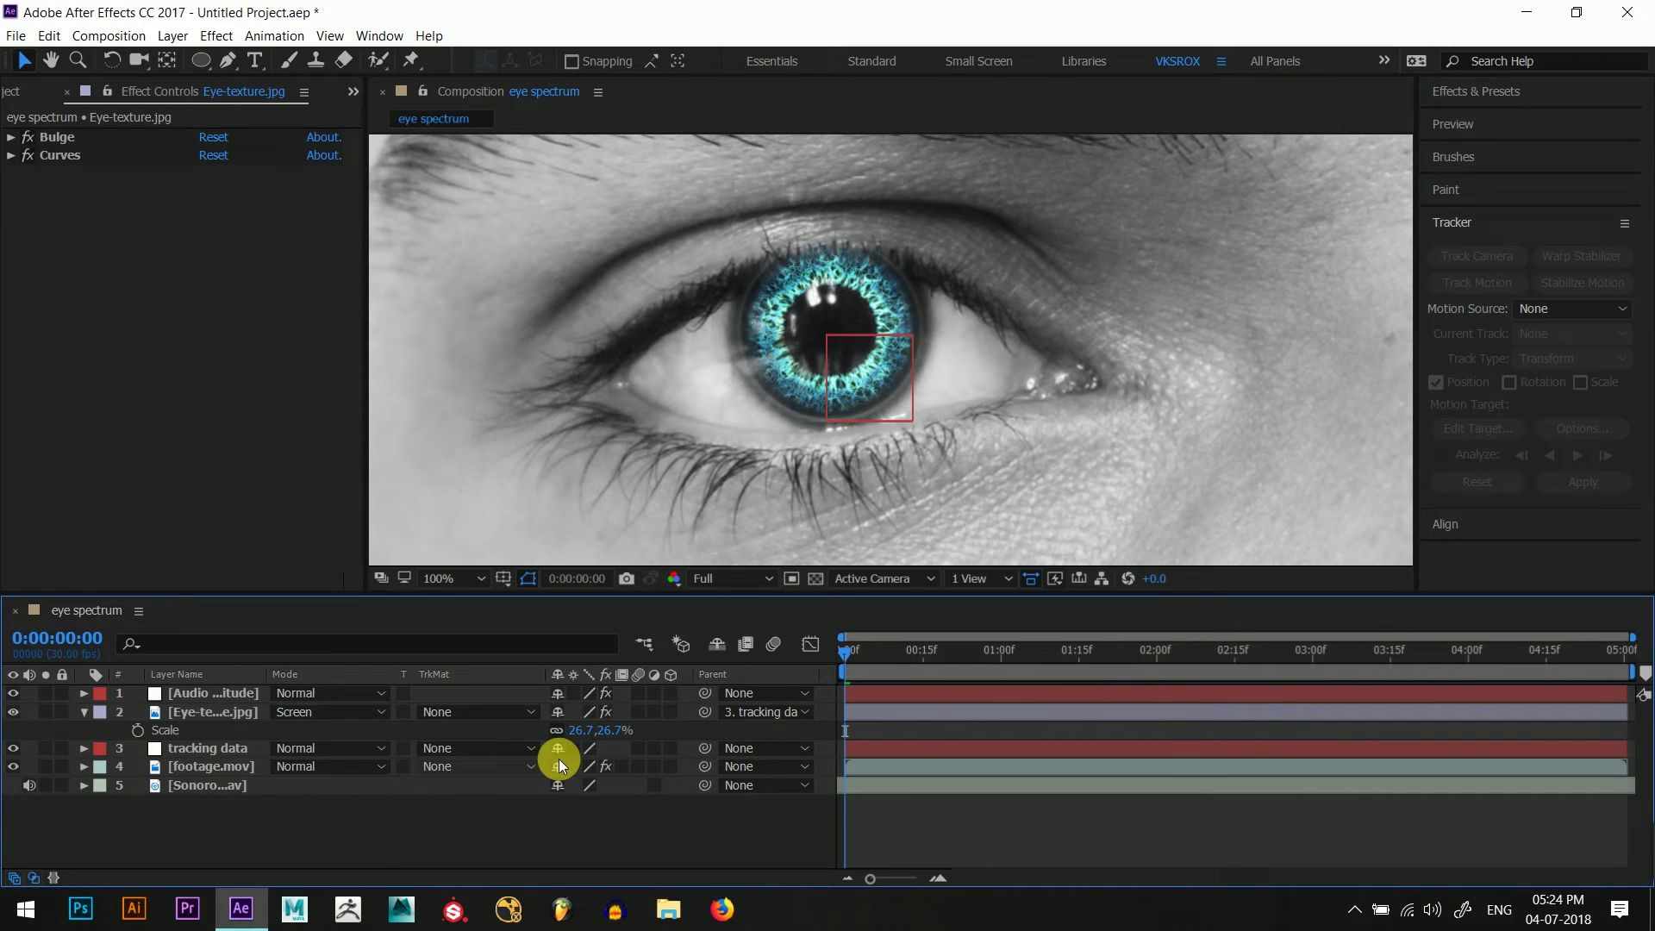
left_click_drag(846, 657, 1646, 640)
left_click_drag(1413, 628, 769, 617)
key("space")
key("space")
left_click_drag(921, 659, 901, 657)
- Shrink Mask 1 of Eye-texture.jpg slightly around its center at 0:00:00:11 so it fits inside the iris
left_click(211, 714)
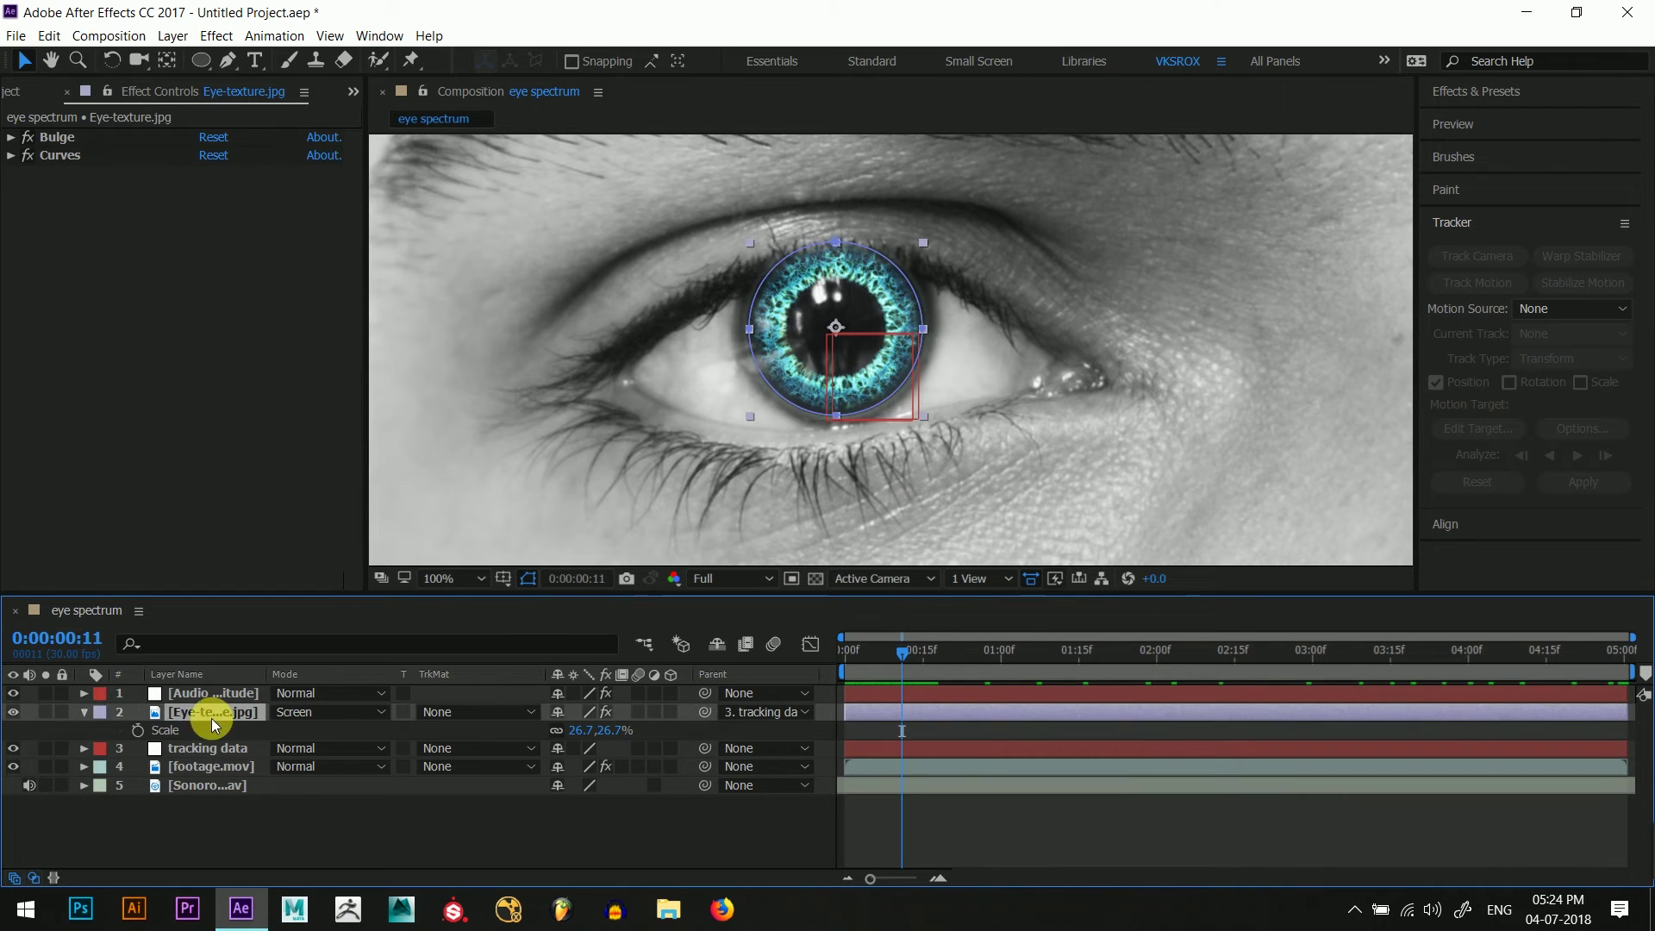
left_click(84, 712)
left_click(84, 712)
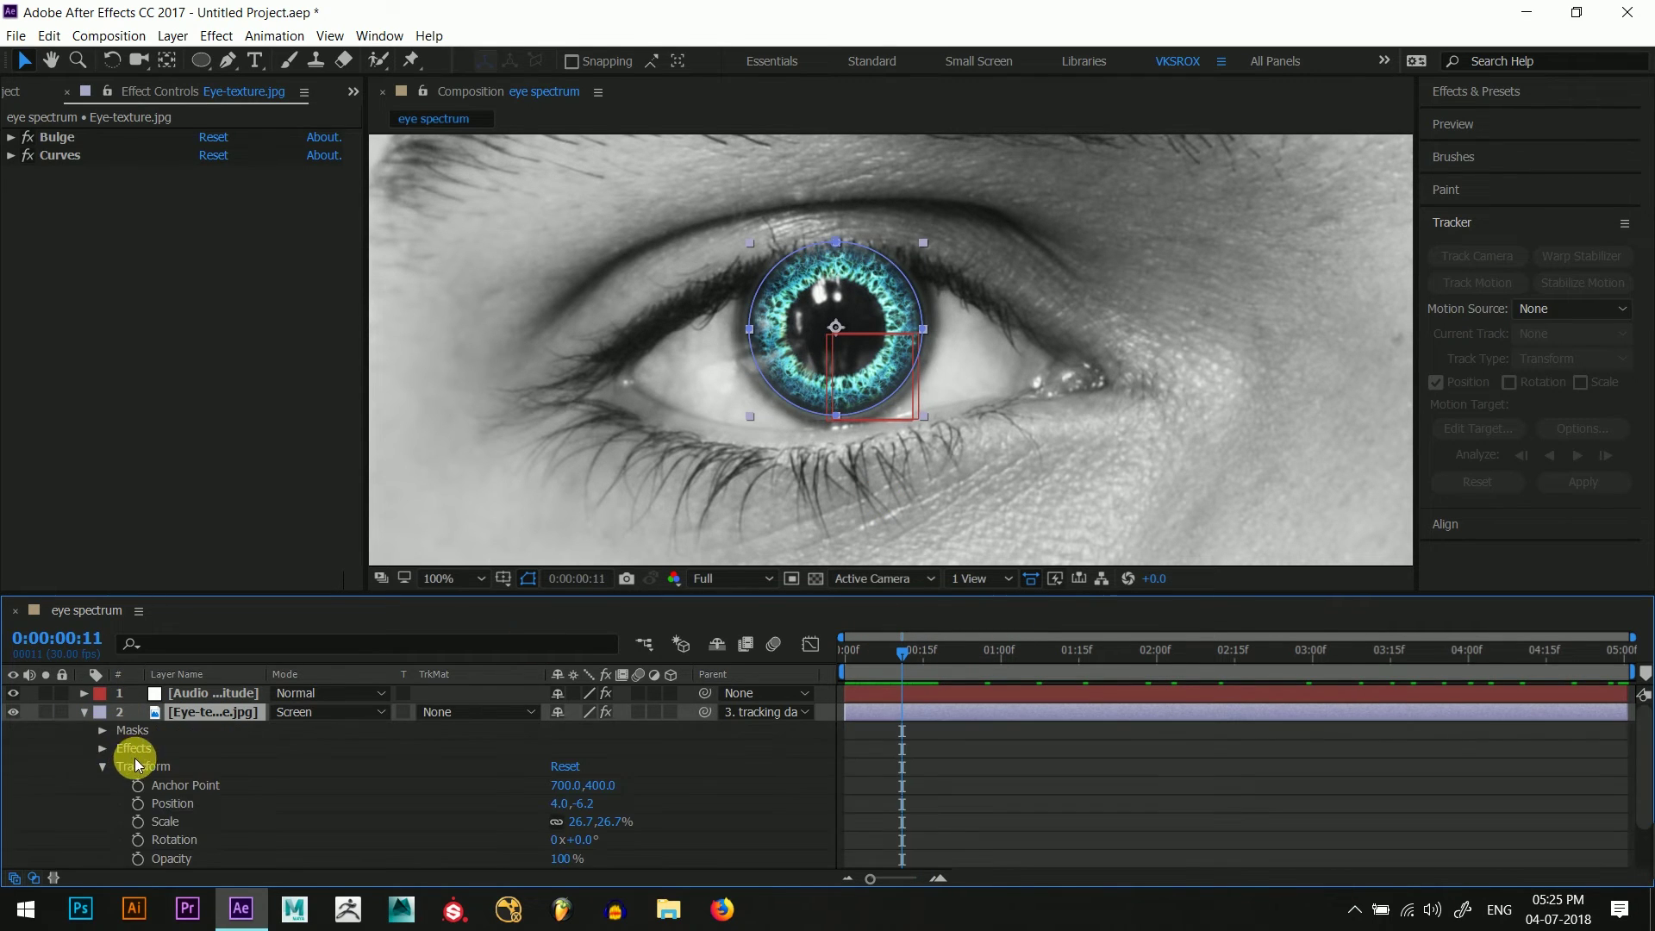
left_click(102, 731)
left_click(167, 748)
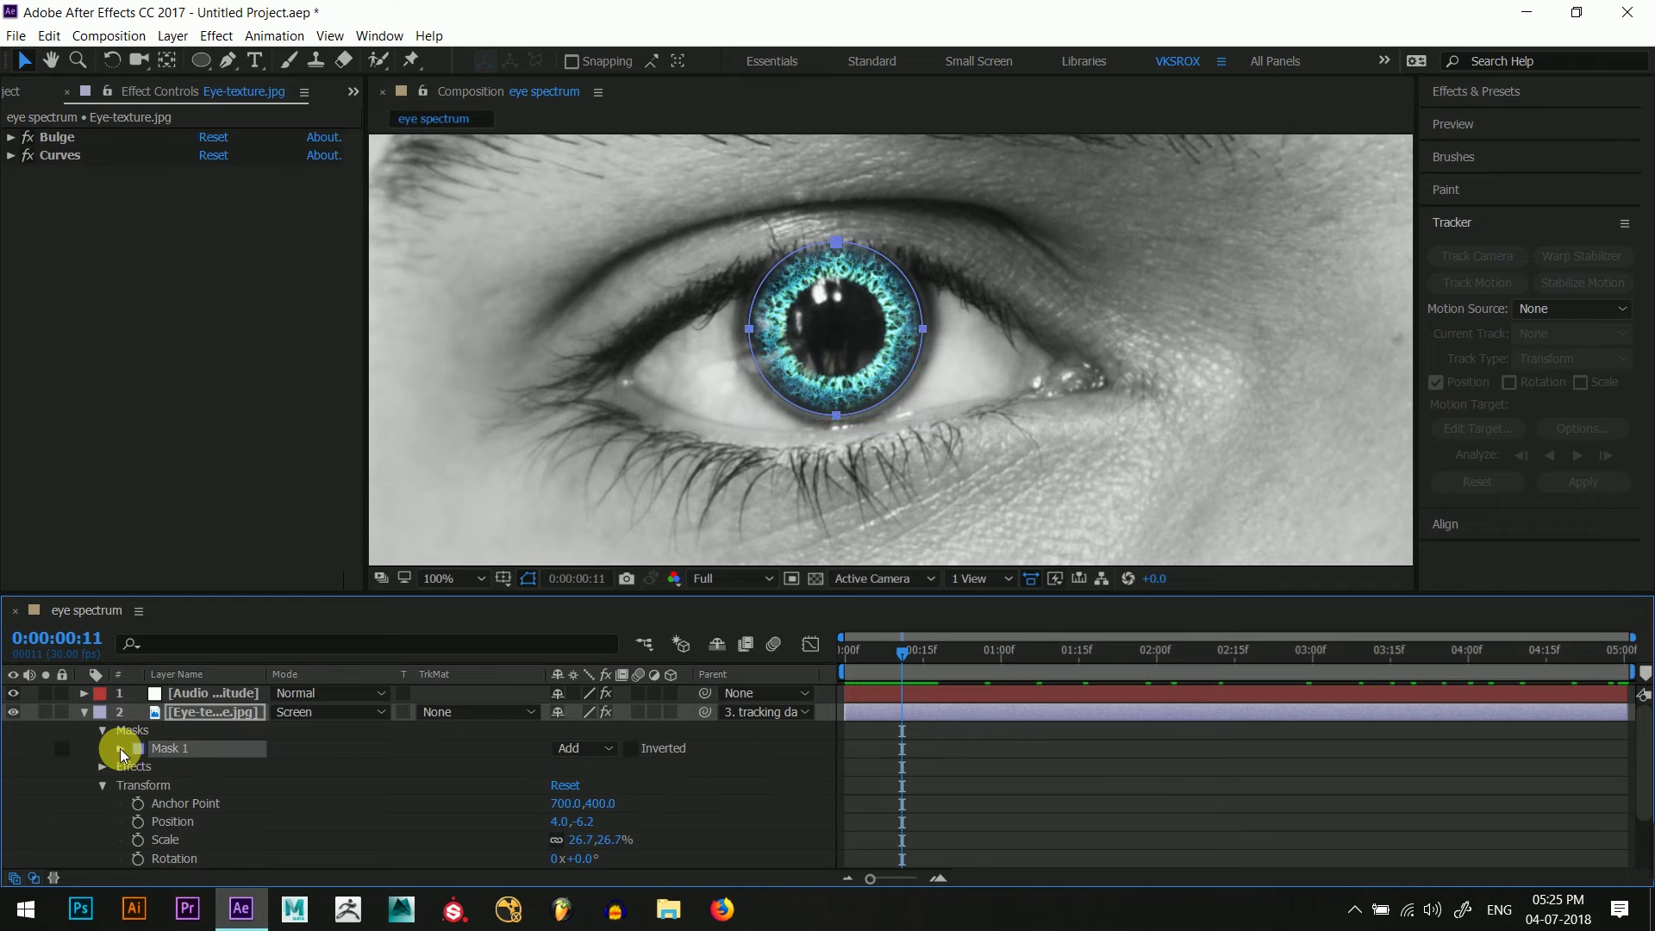
left_click(121, 748)
left_click(23, 60)
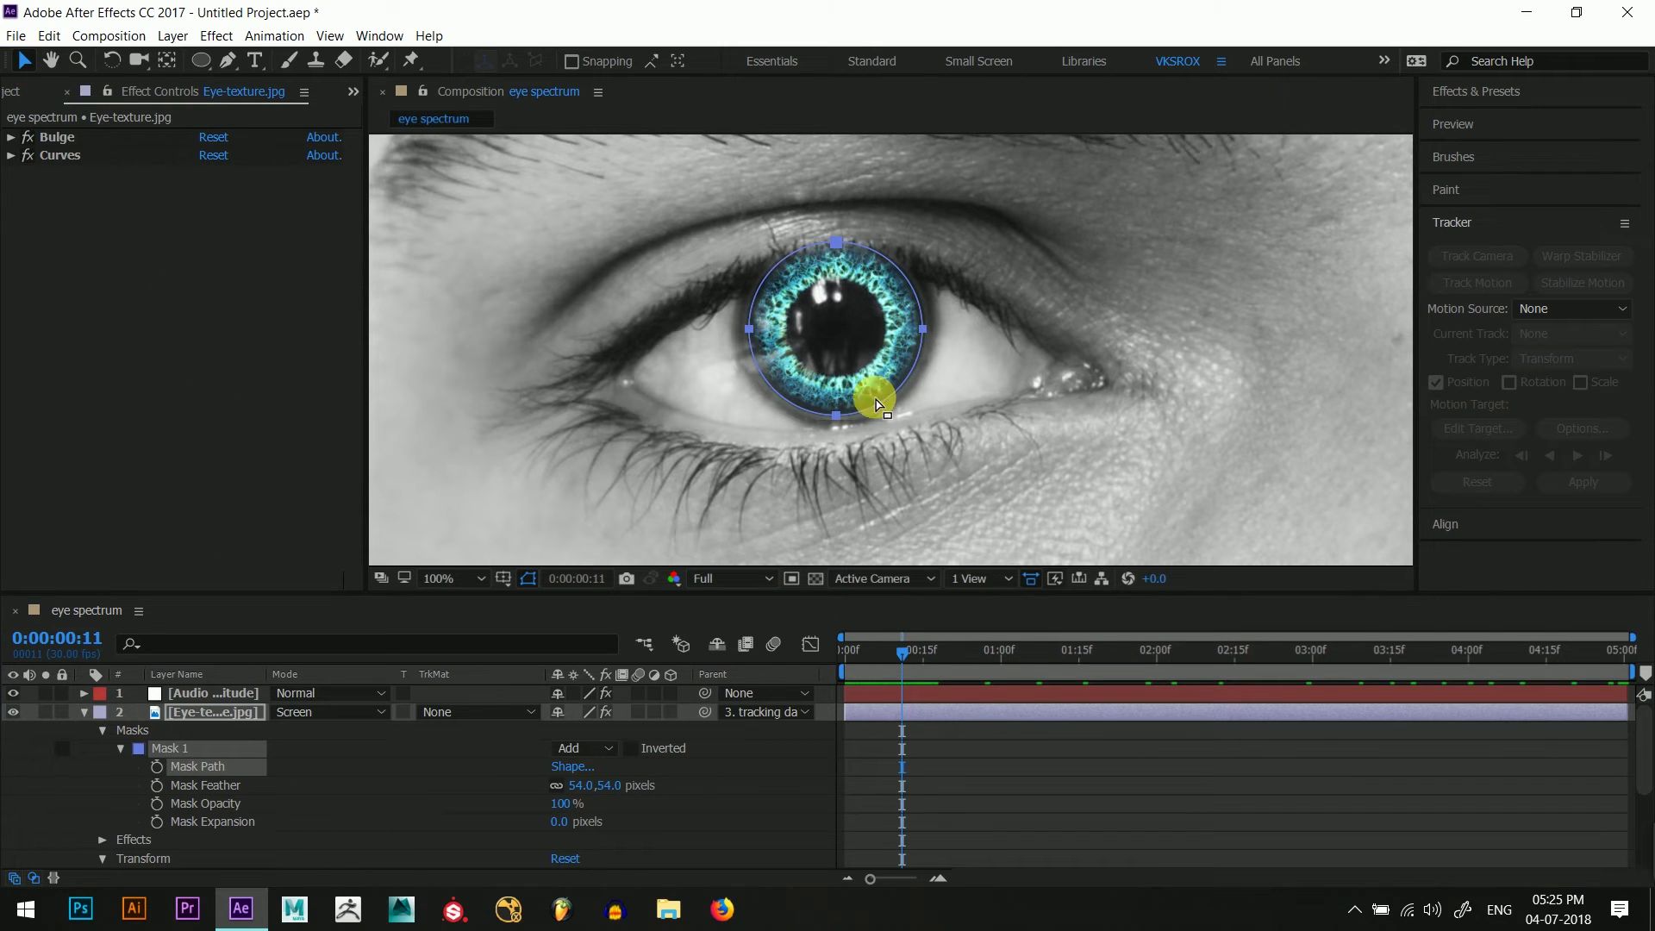
double_click(836, 415)
left_click_drag(921, 245, 918, 248)
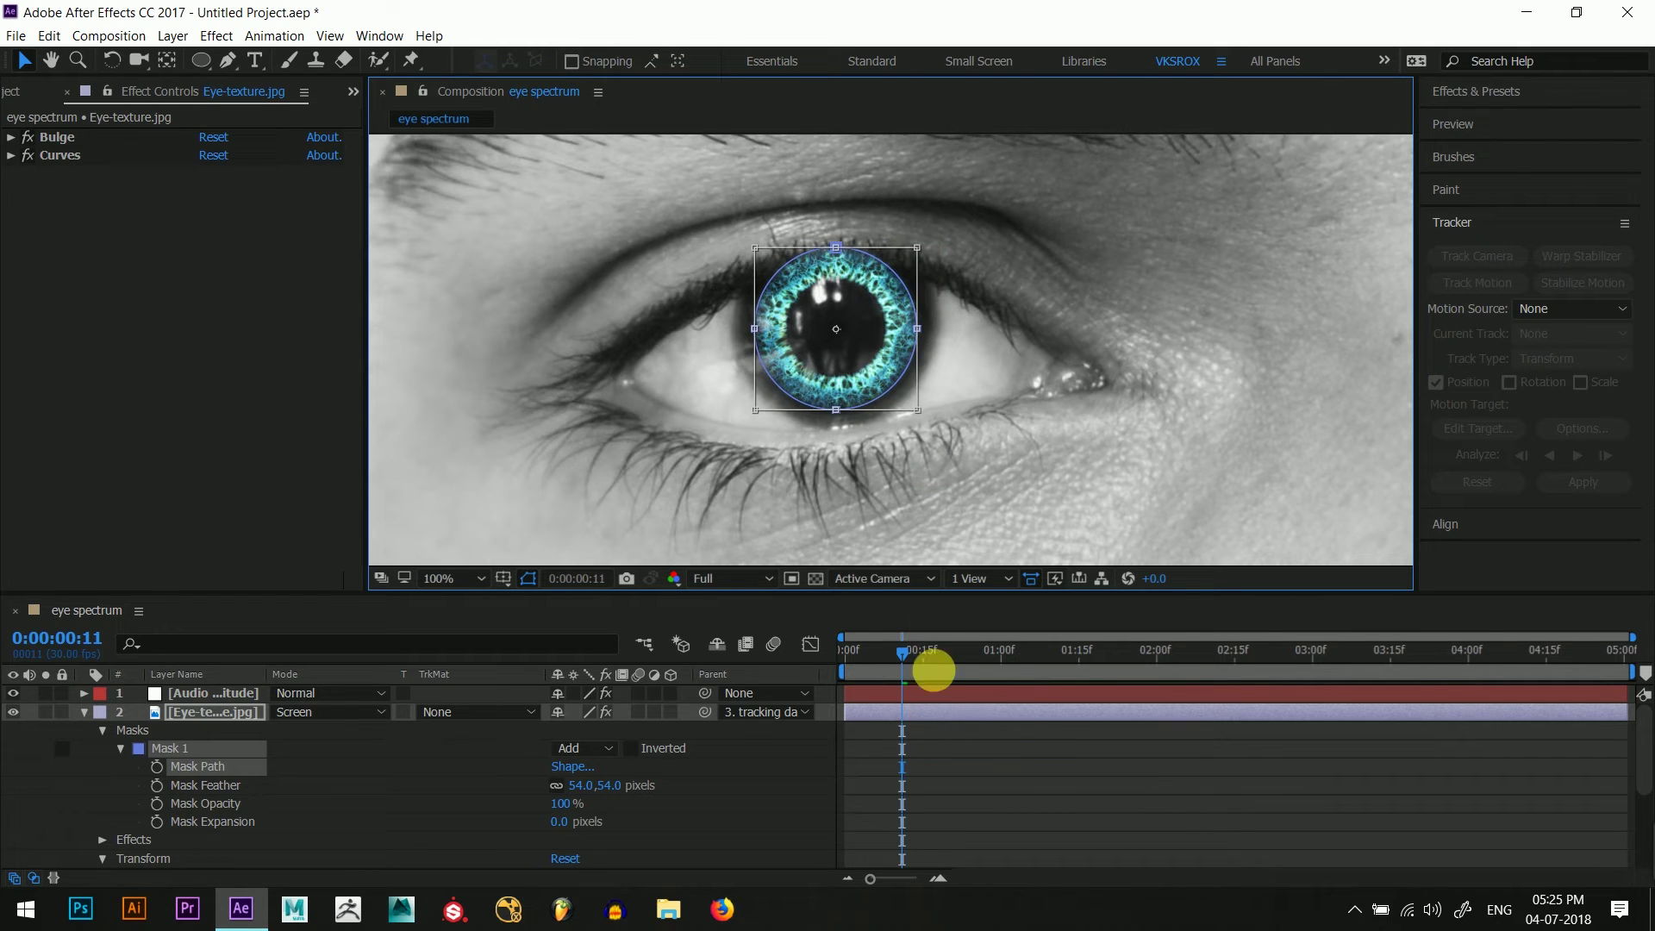
- Set the scale of Eye-texture.jpg to 29.0% and preview the composition from the start
left_click(83, 712)
left_click(191, 716)
key("s")
left_click_drag(579, 731, 584, 733)
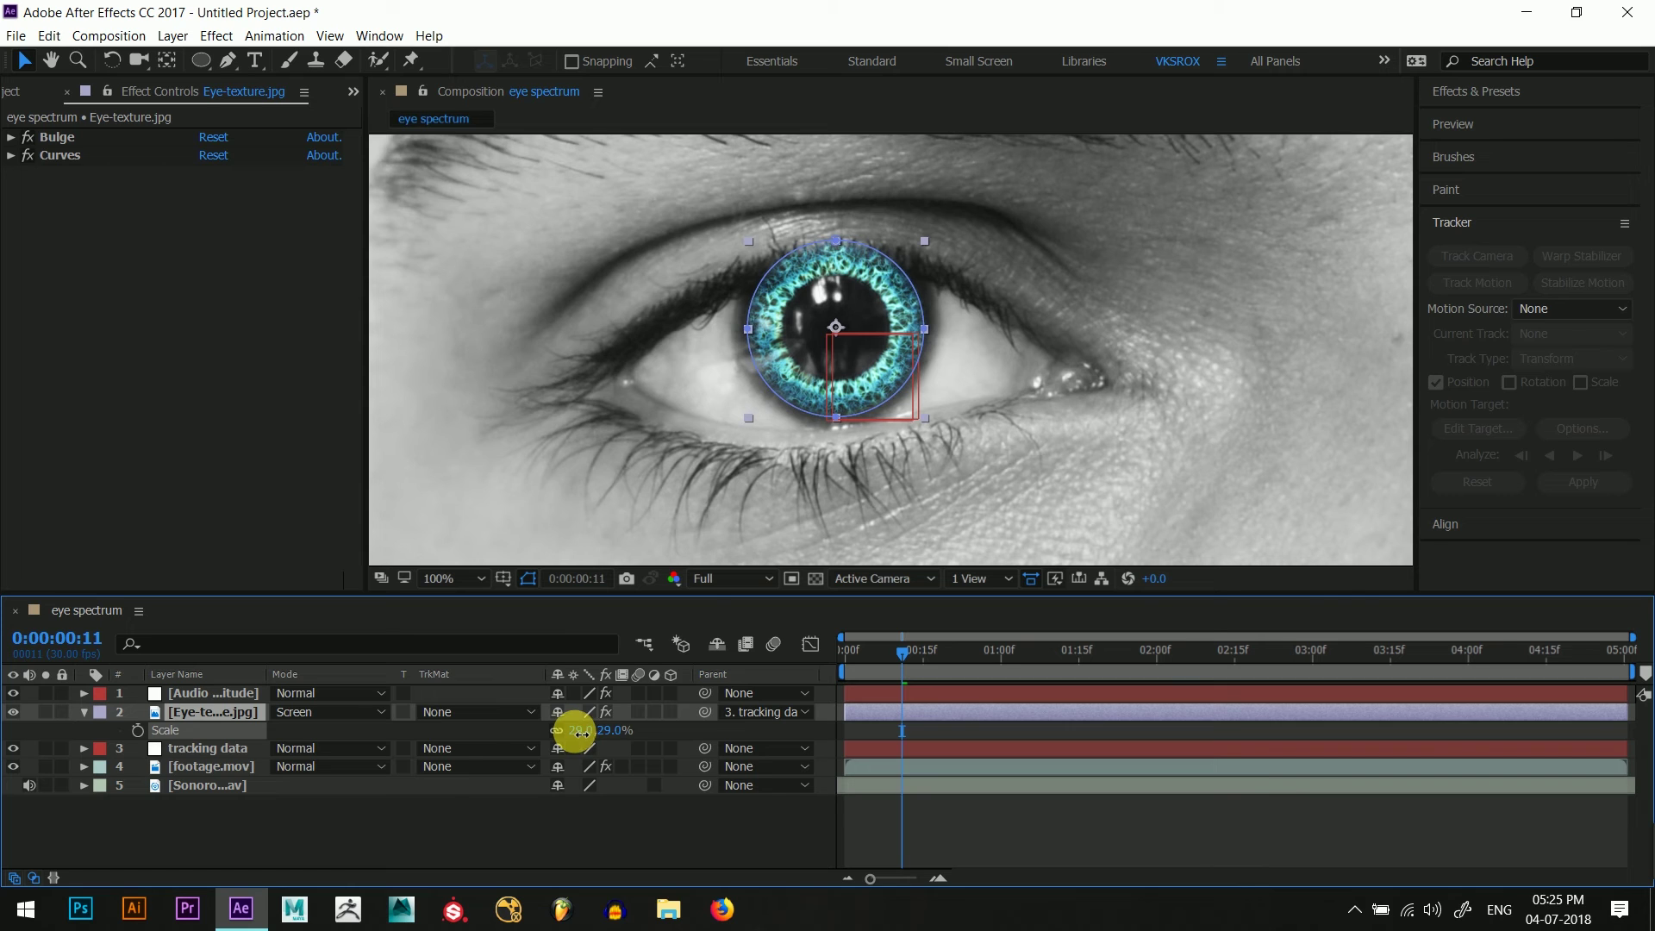
left_click(463, 838)
left_click(842, 659)
key("space")
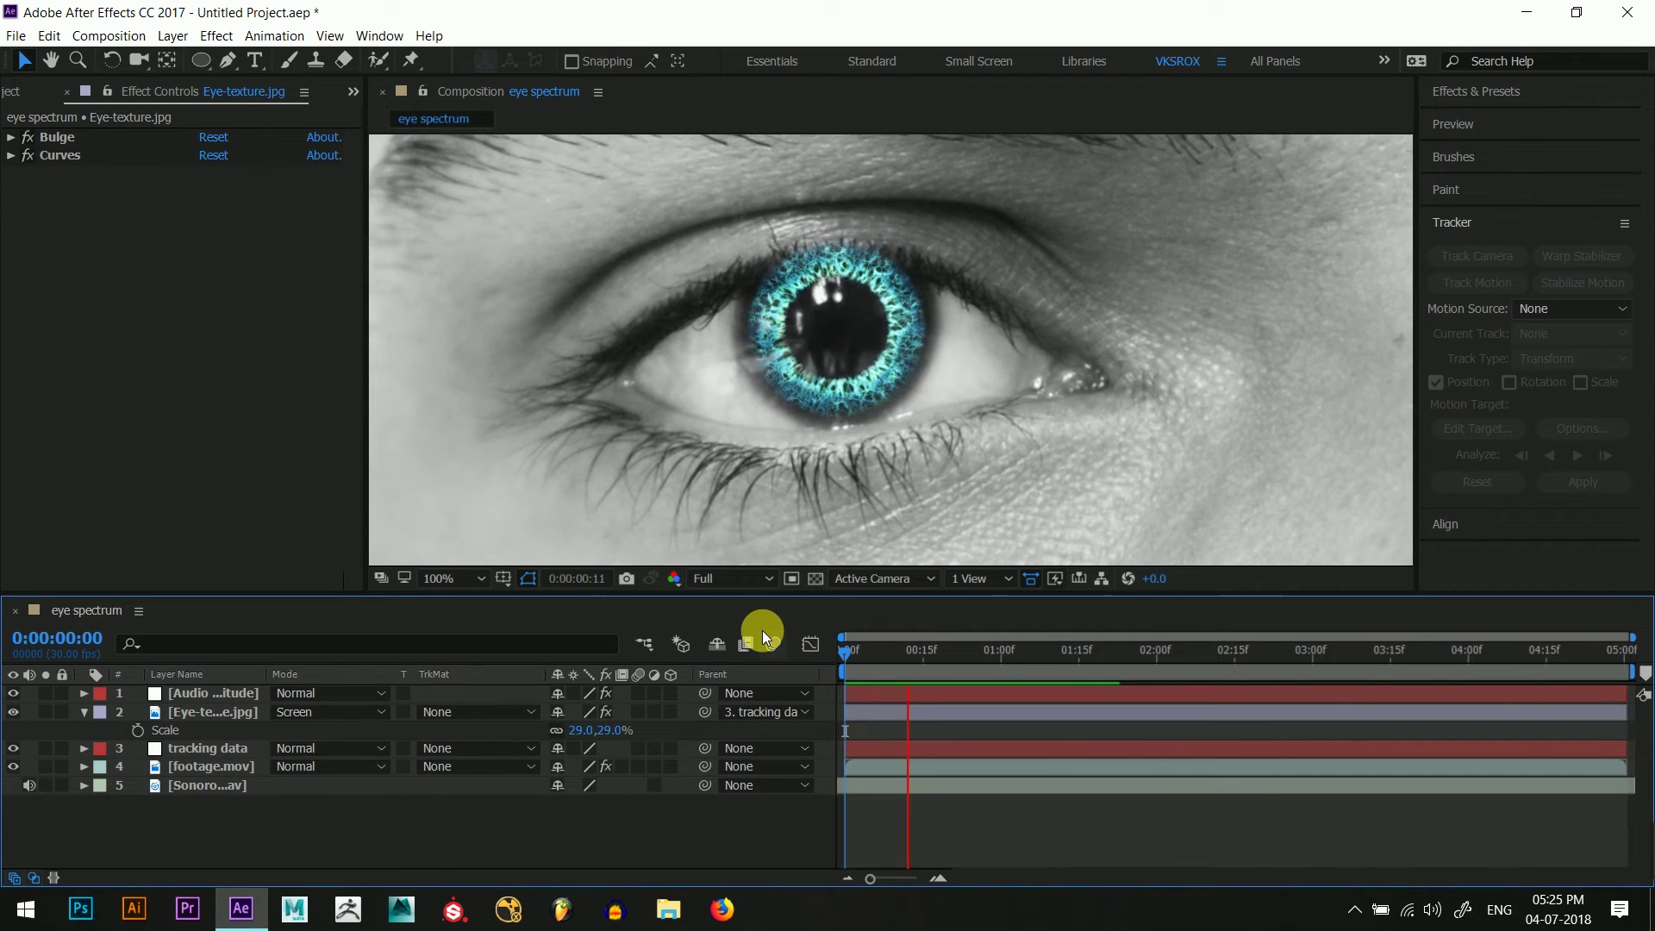
key("space")
left_click_drag(982, 662, 929, 659)
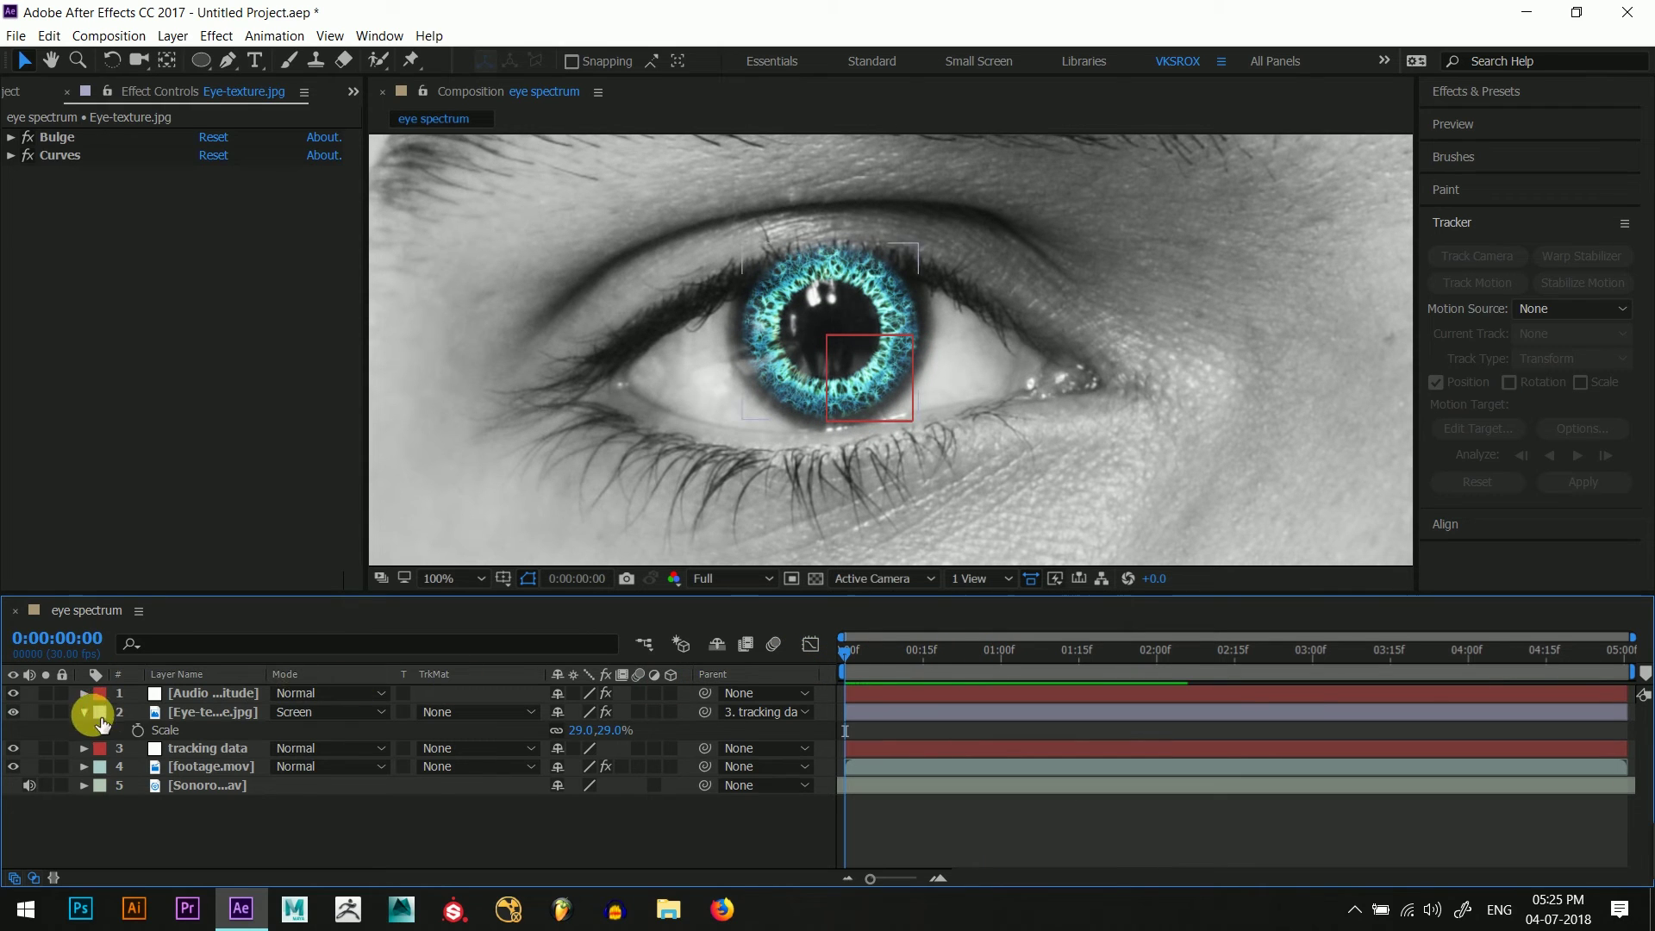
- Pre-compose the Audio Amplitude, Eye-texture.jpg and tracking data layers into a new composition named eye, moving all attributes
left_click(84, 712)
left_click(240, 693)
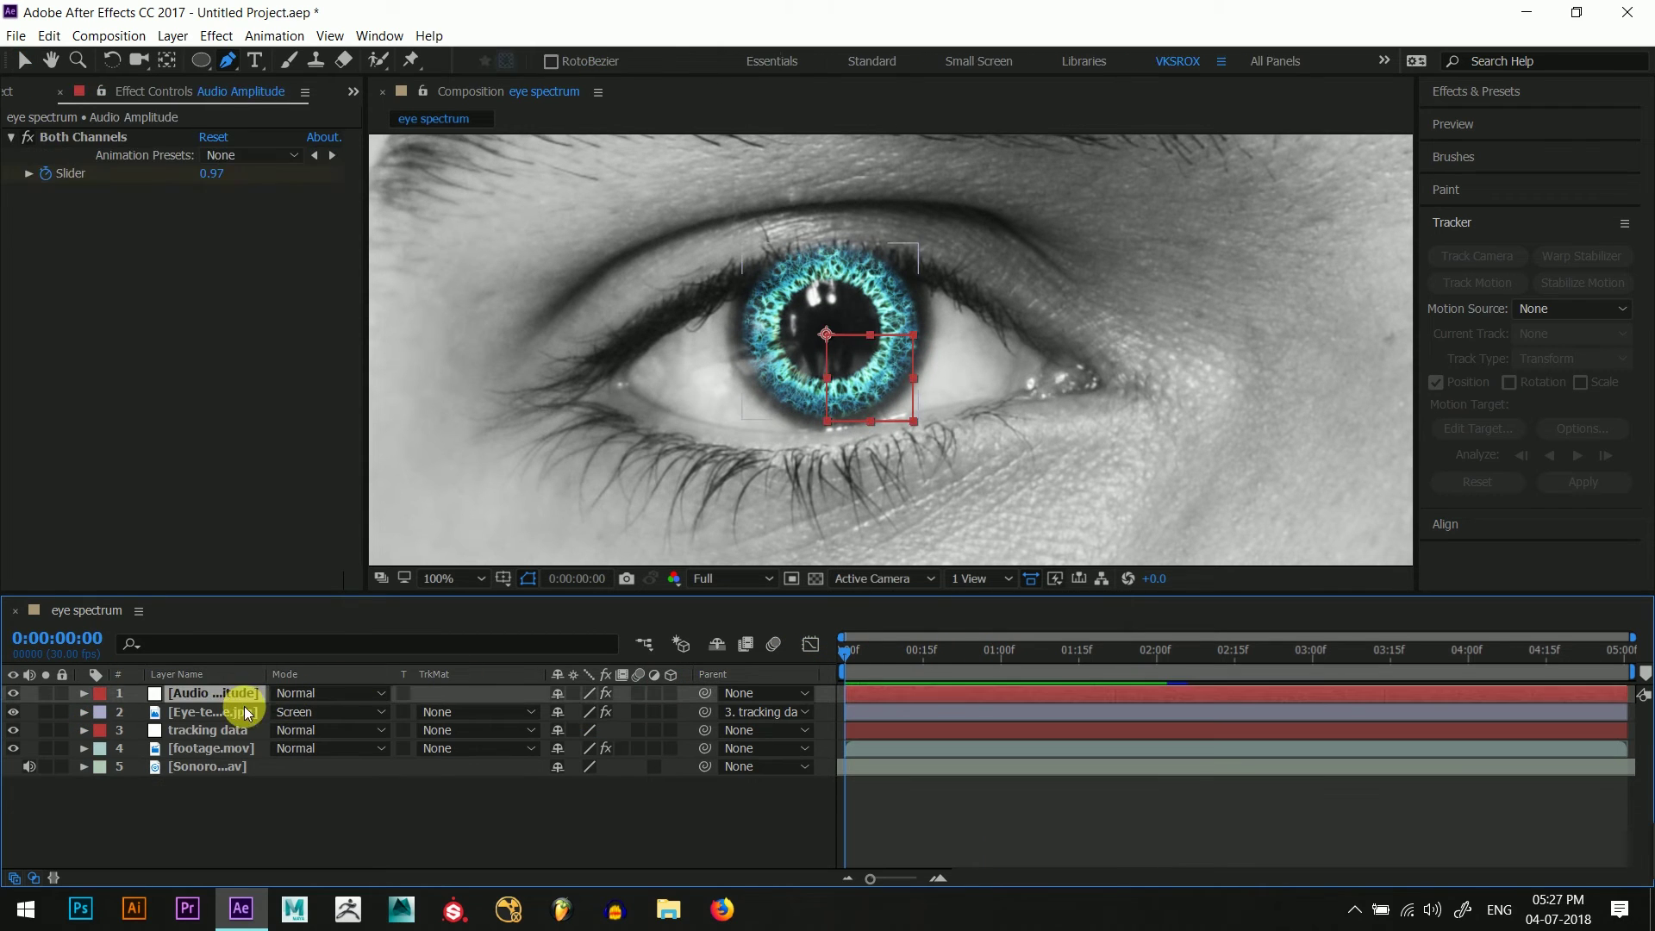
left_click(234, 712, "ctrl")
left_click(231, 731, "ctrl")
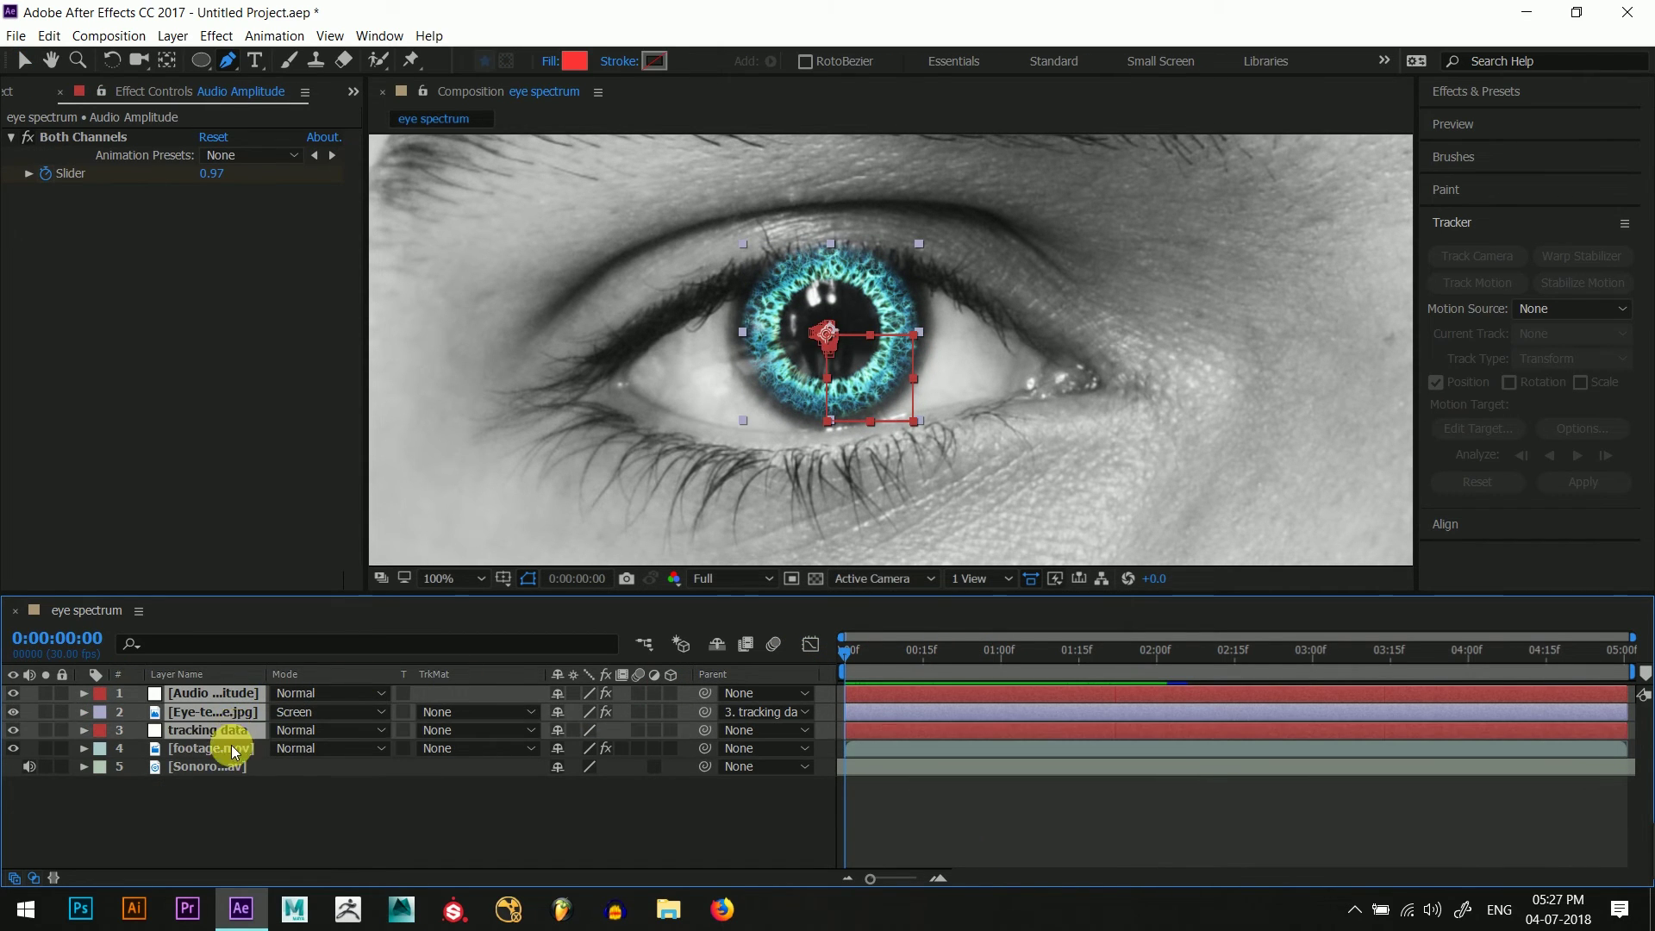
right_click(246, 703)
left_click(295, 718)
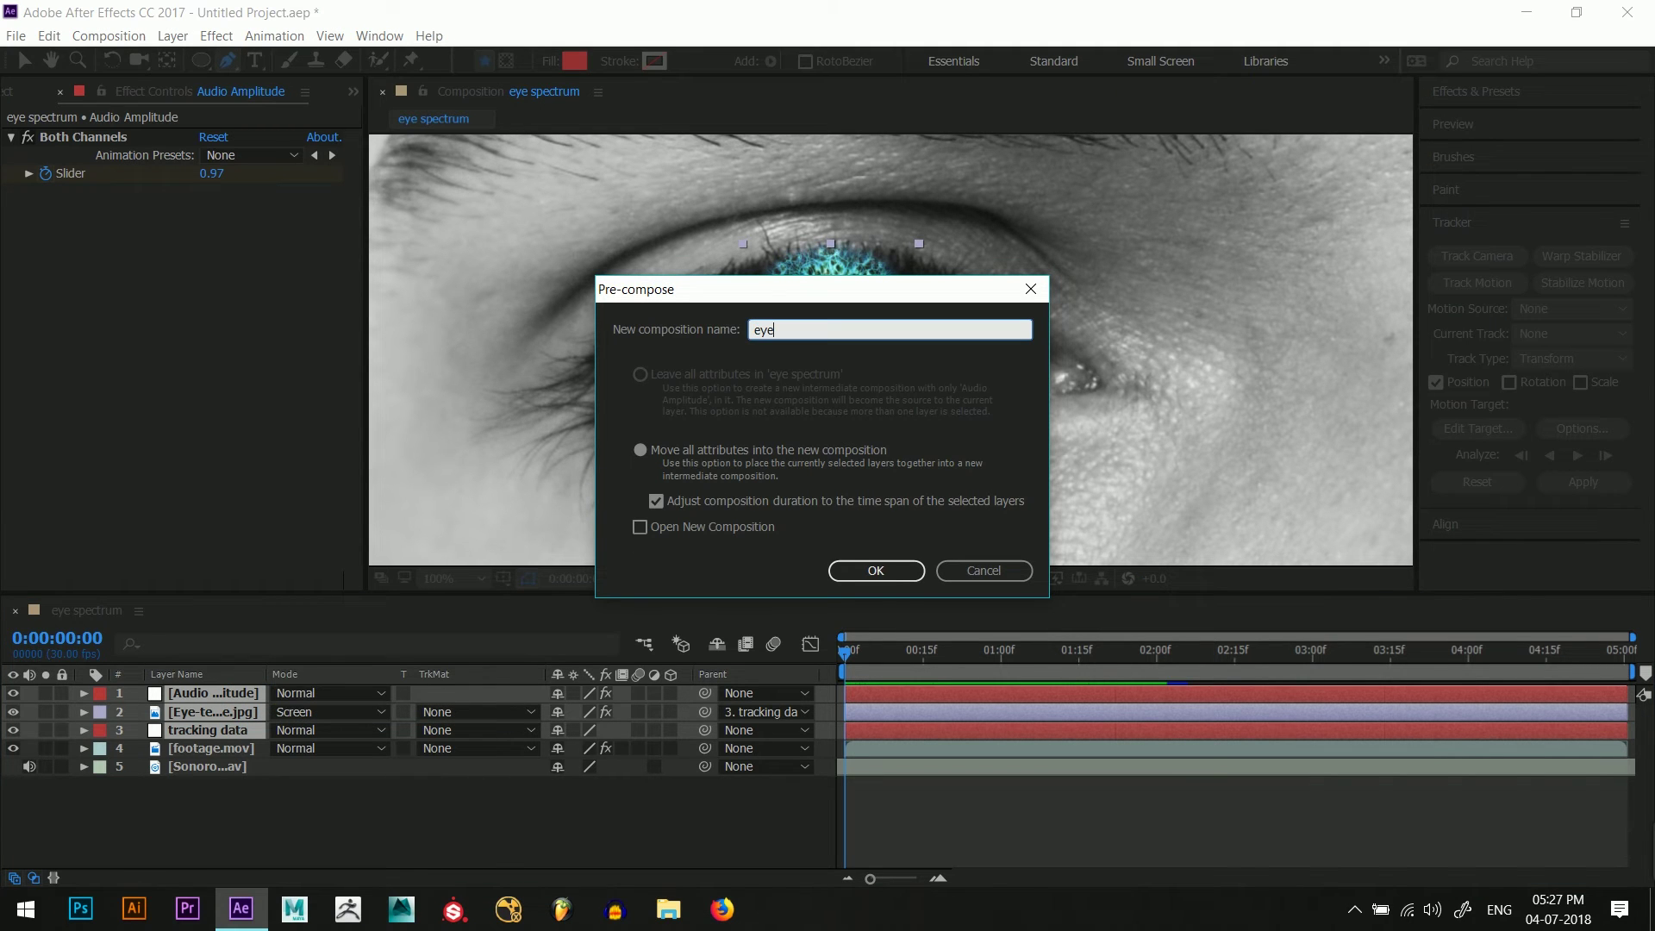
left_click(877, 571)
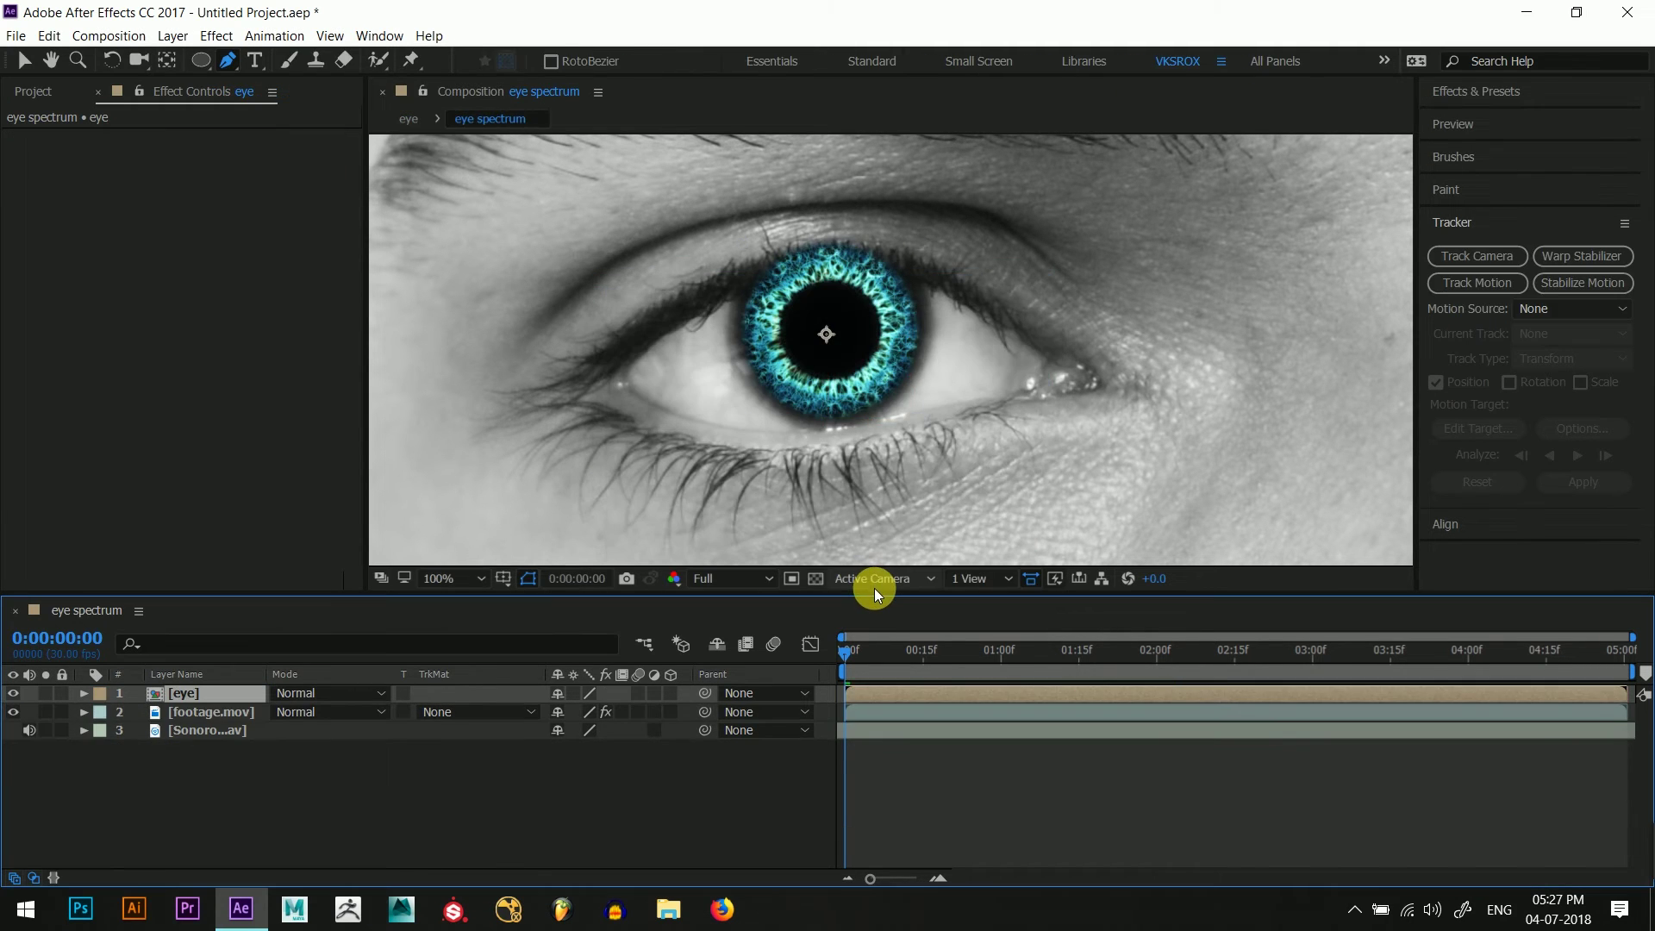
- Set the eye layer's blending mode to Screen and preview the result from the start
left_click(345, 693)
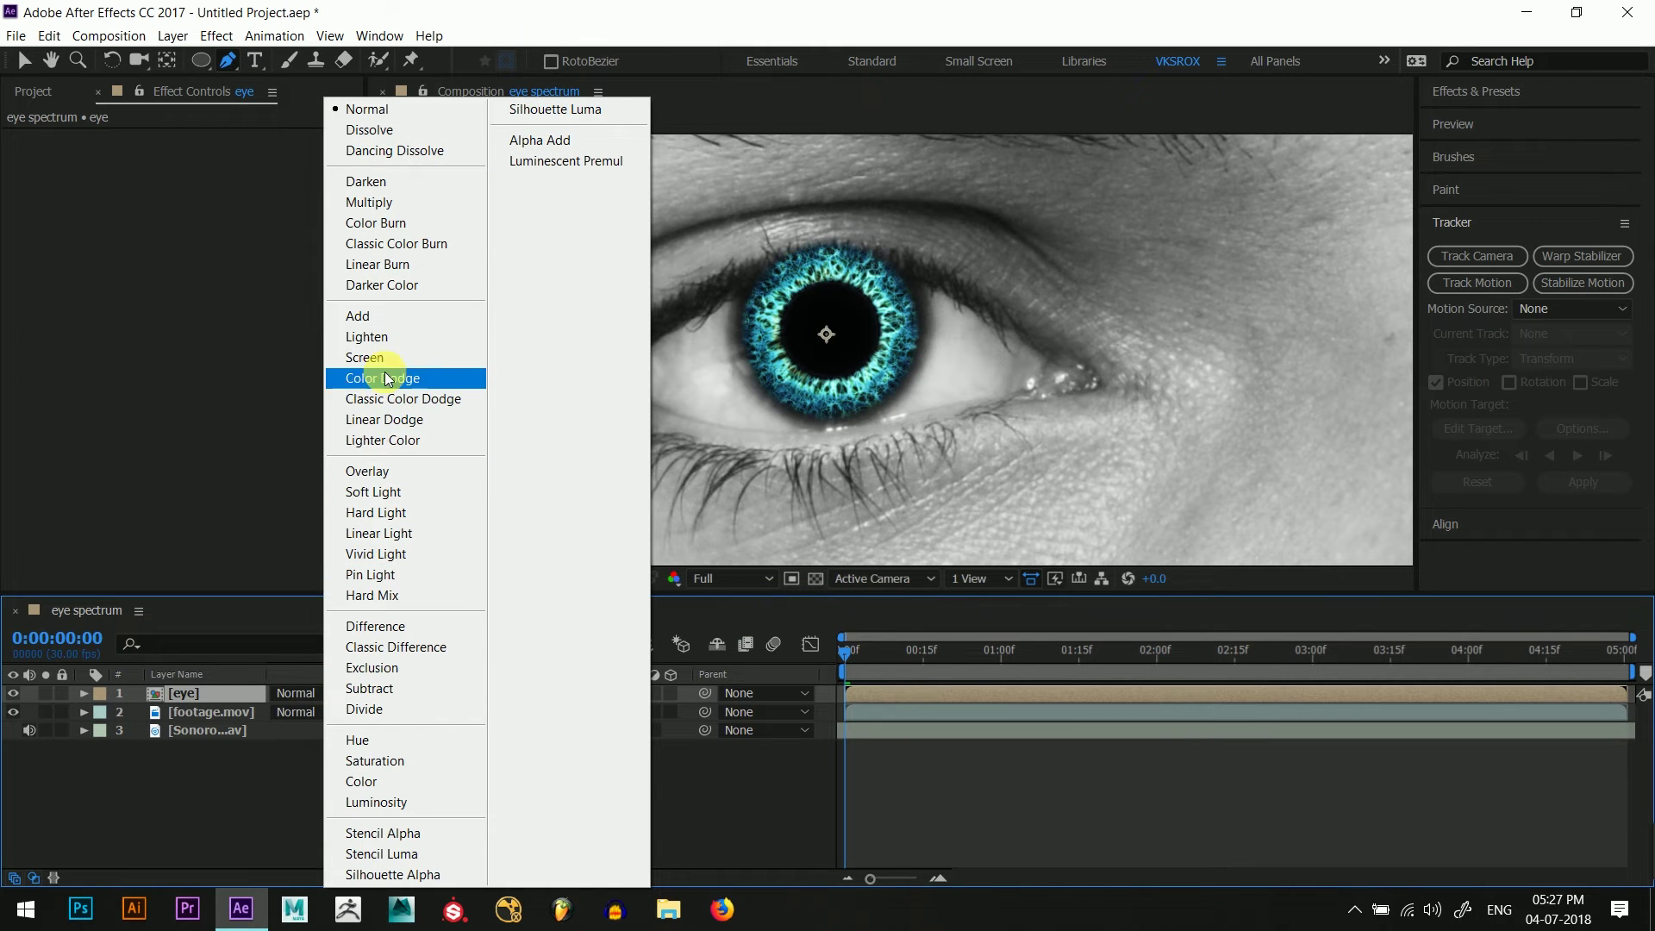
left_click(366, 354)
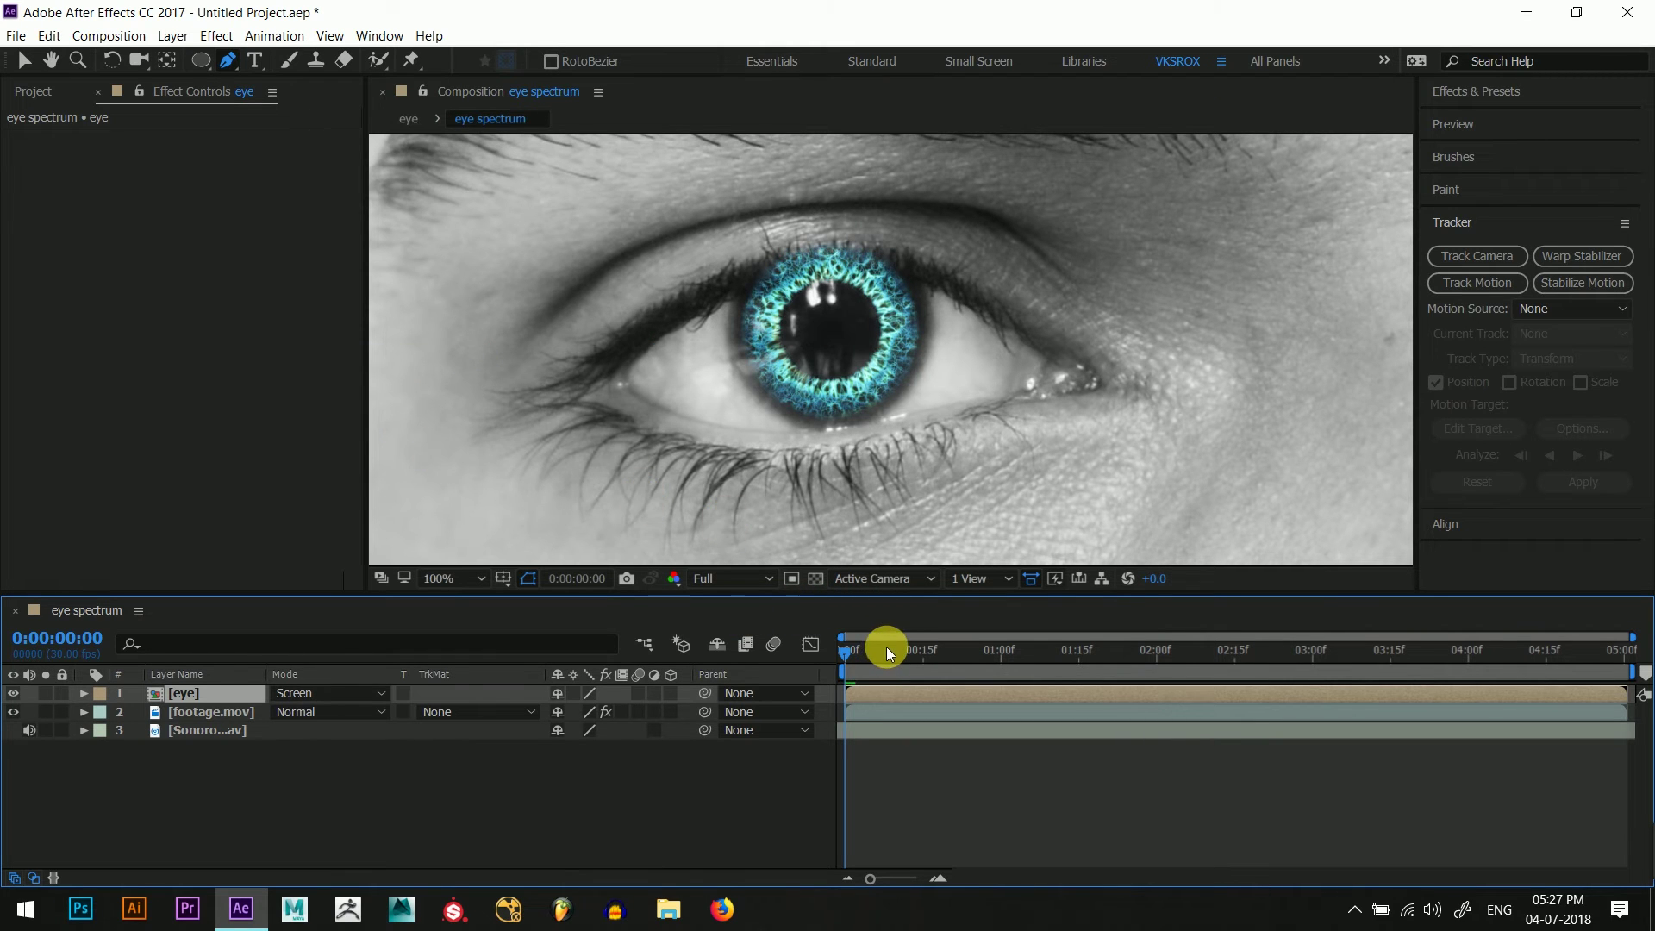
key("space")
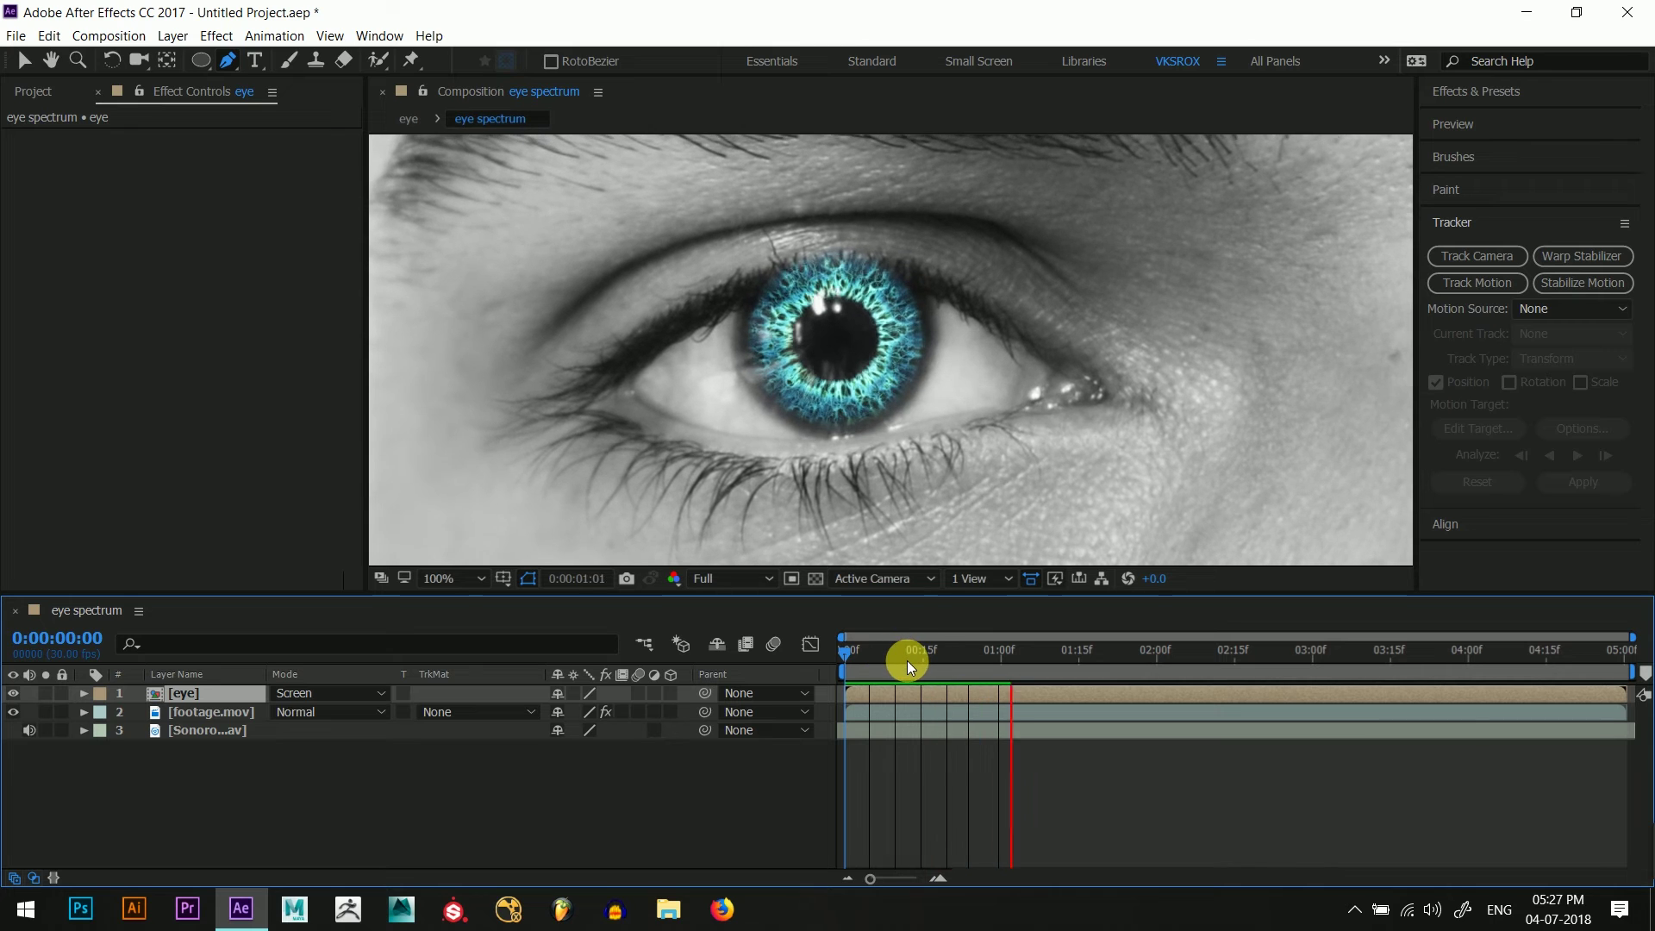
left_click_drag(917, 660, 826, 658)
key("space")
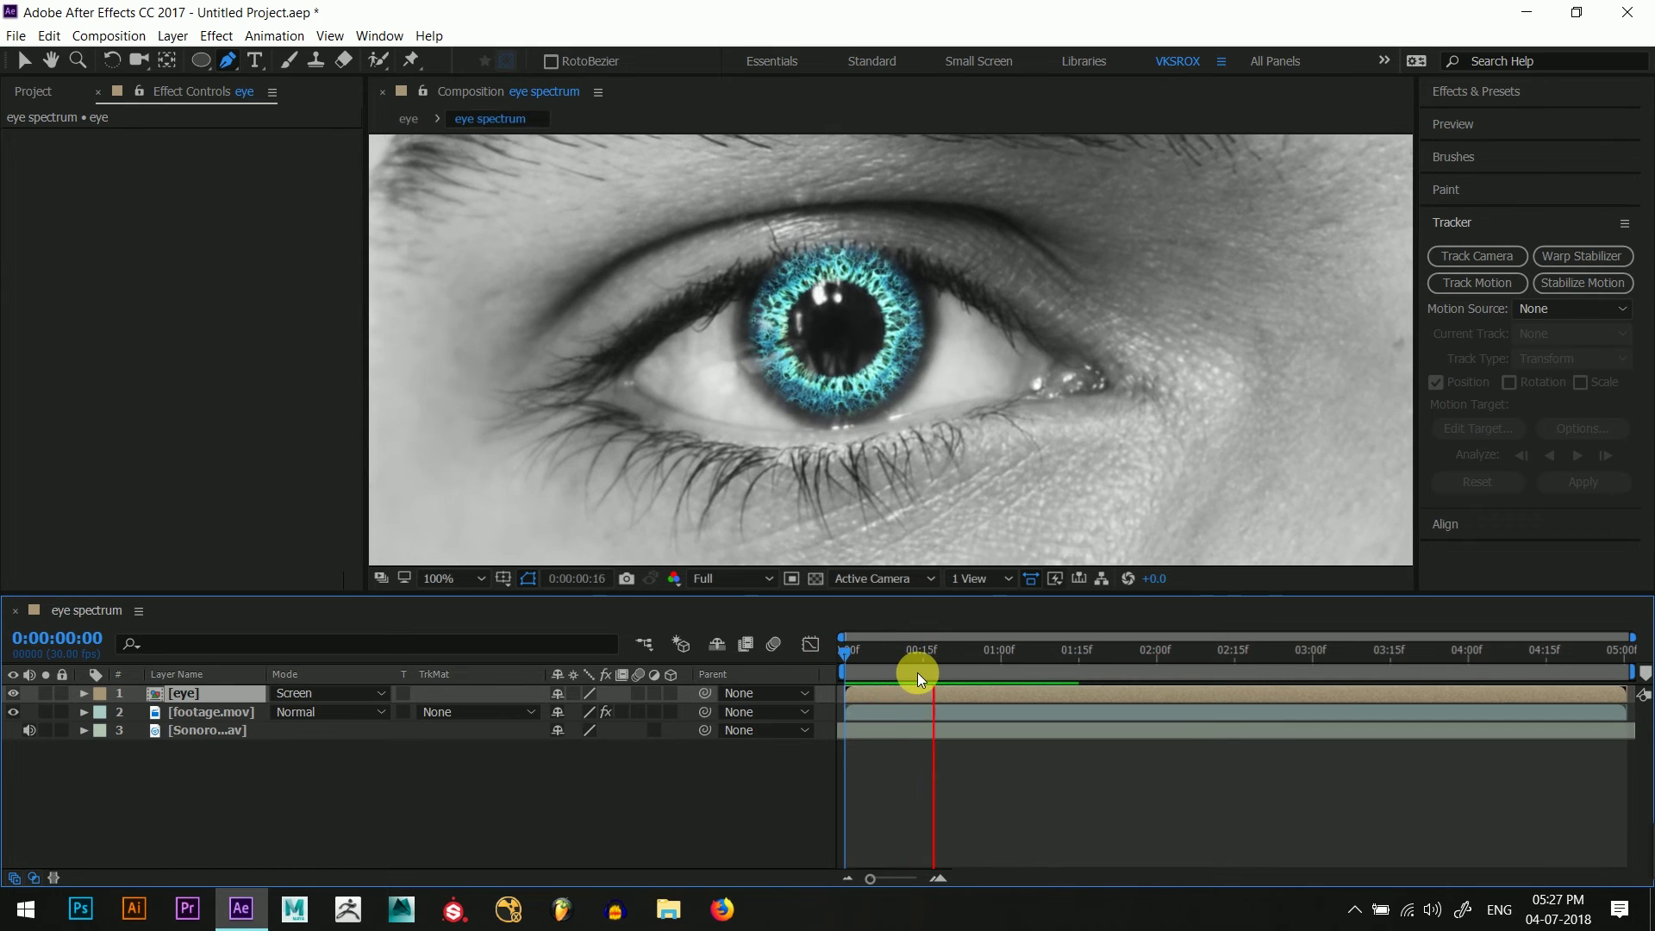
key("space")
- Draw a closed Pen mask in Add mode on the eye layer, enclosing the iris between the upper and lower eyelids
left_click(228, 60)
left_click_drag(744, 290, 965, 298)
left_click_drag(957, 409, 909, 419)
left_click(803, 436)
left_click_drag(740, 284, 709, 384)
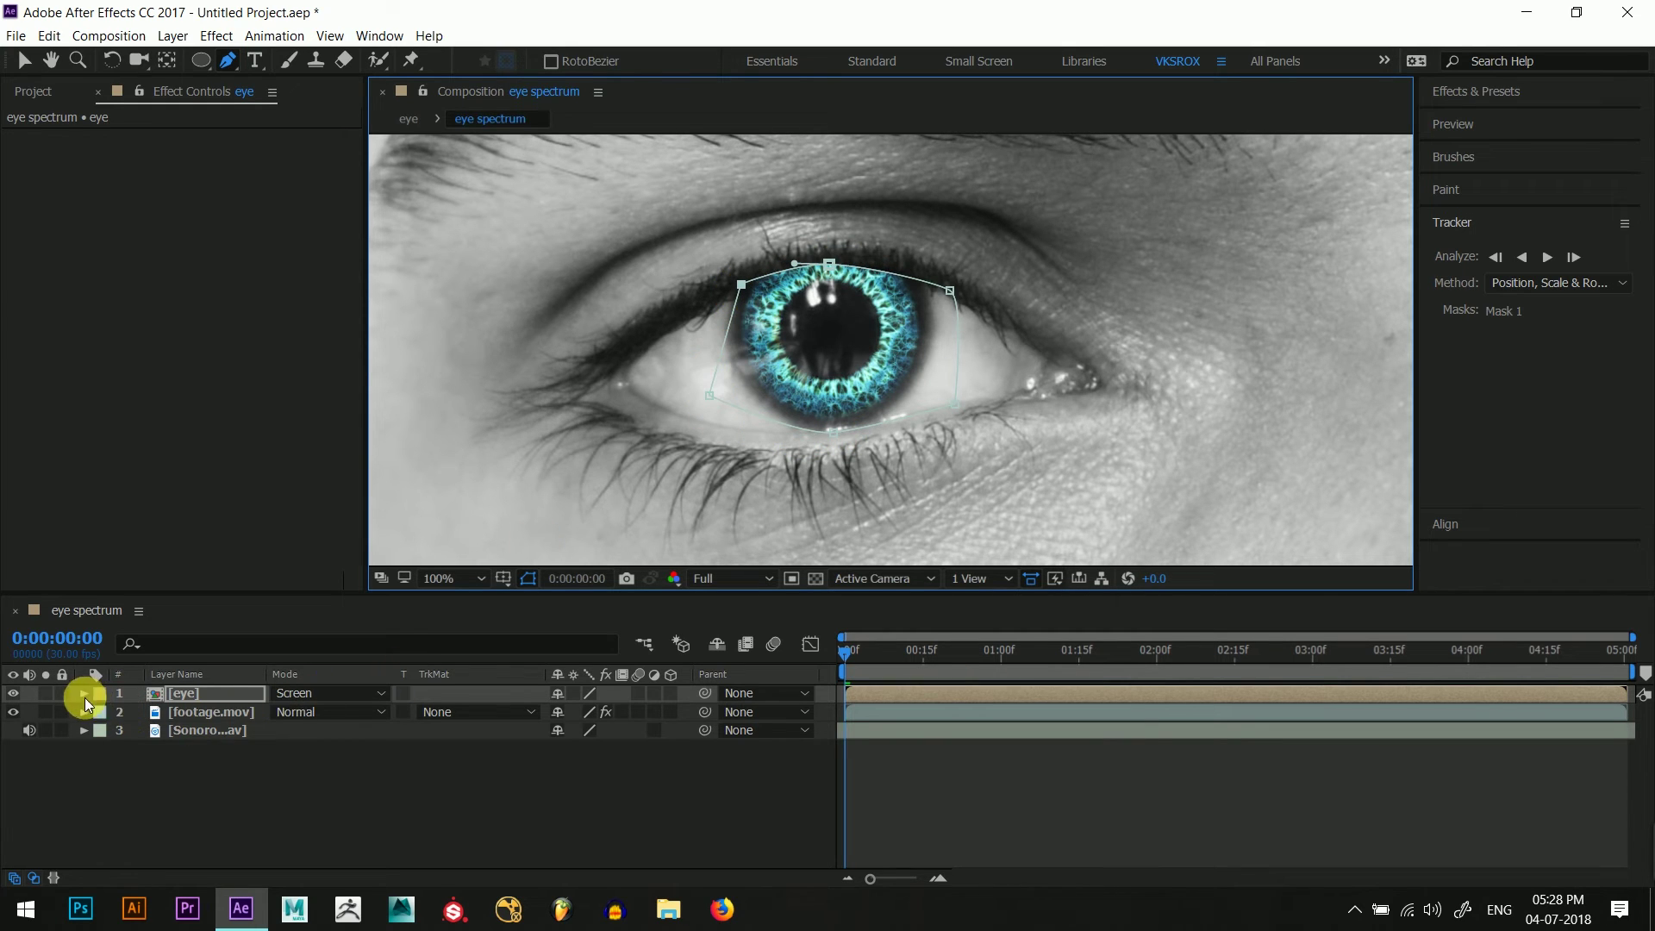
left_click(84, 694)
left_click(101, 712)
left_click(577, 732)
left_click(602, 606)
left_click(85, 694)
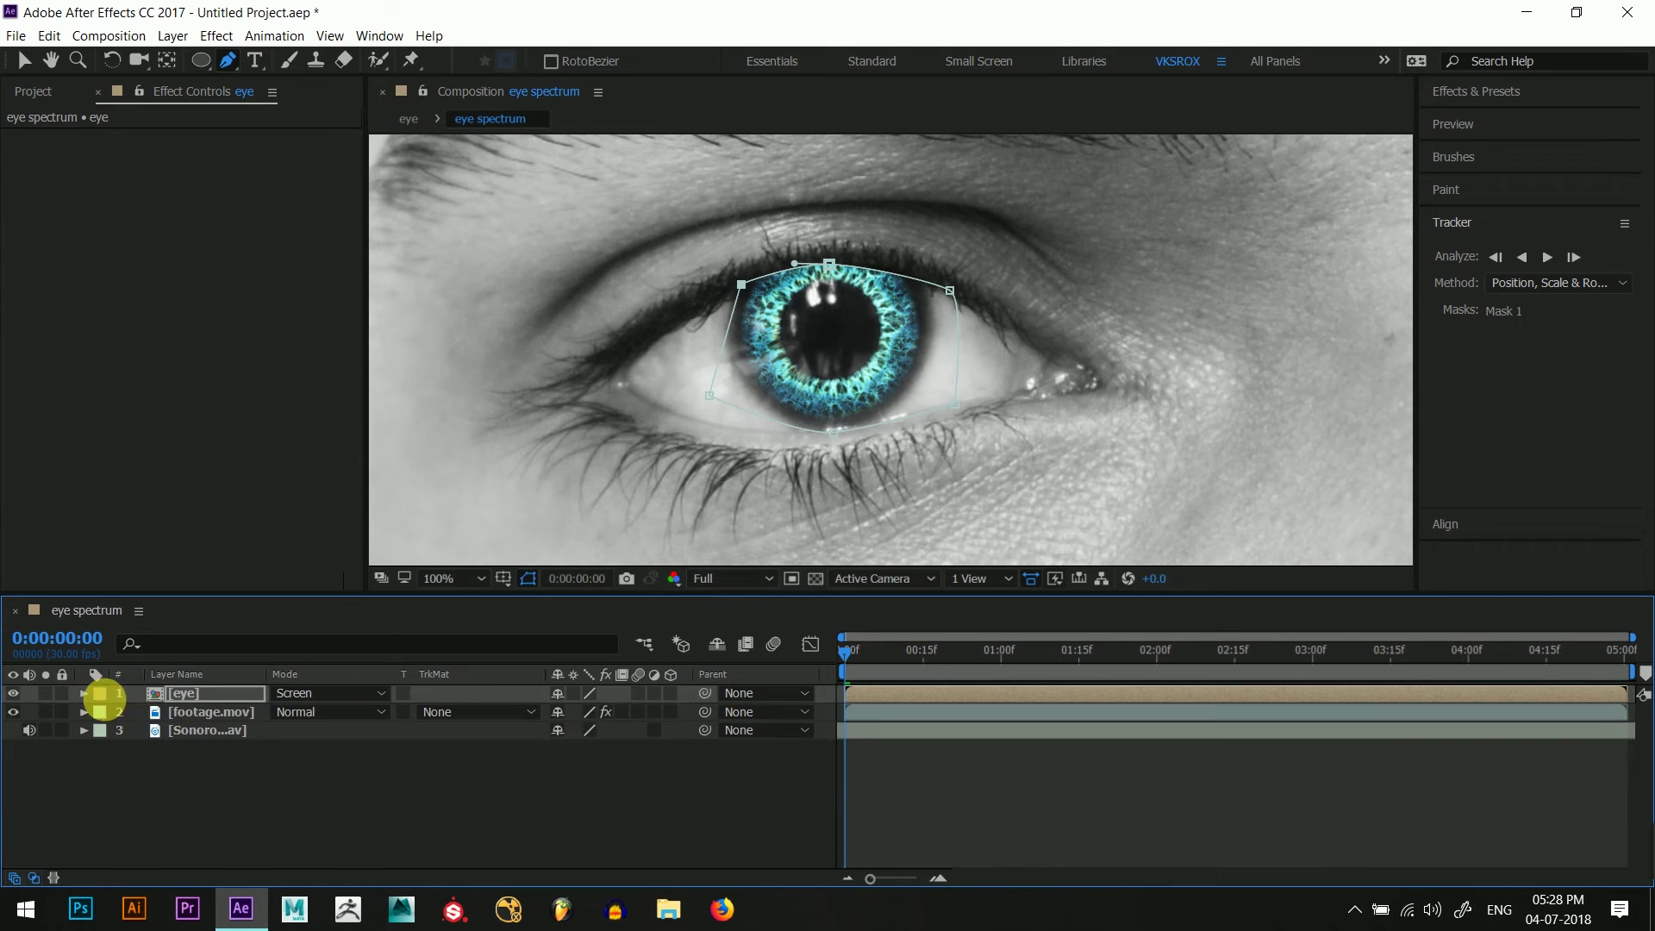
- Enable Mask Path keyframing for the eye layer's Mask 1 at 0:00:00:00 and hide the transfer mode columns
left_click(83, 694)
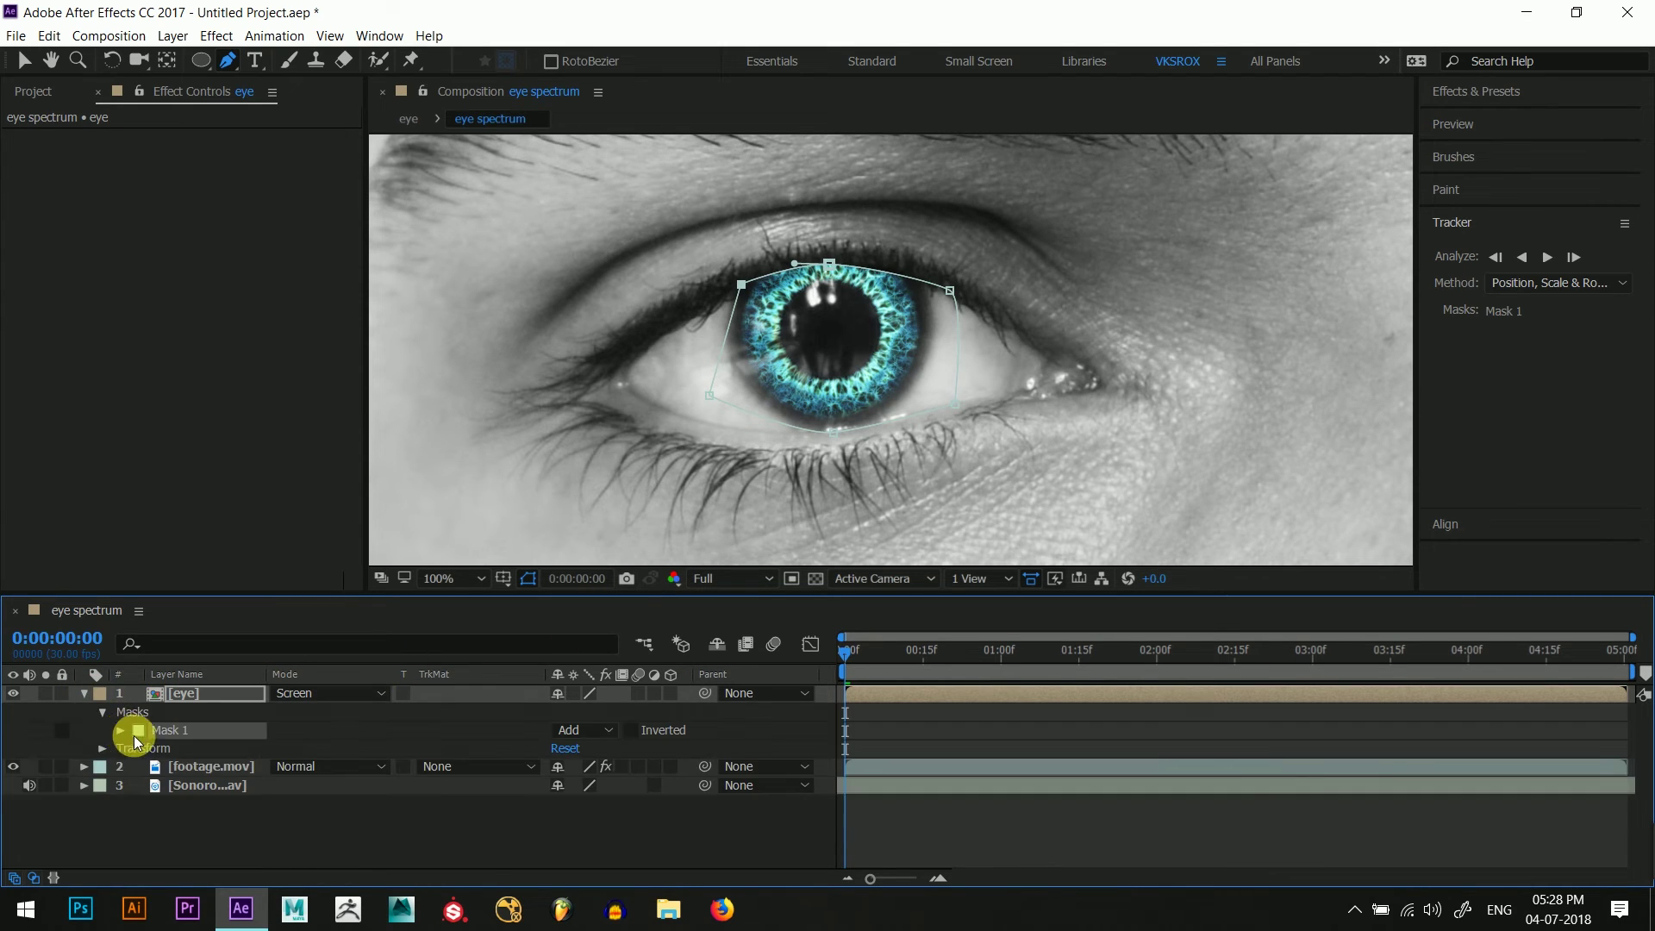
left_click(121, 730)
left_click(848, 655)
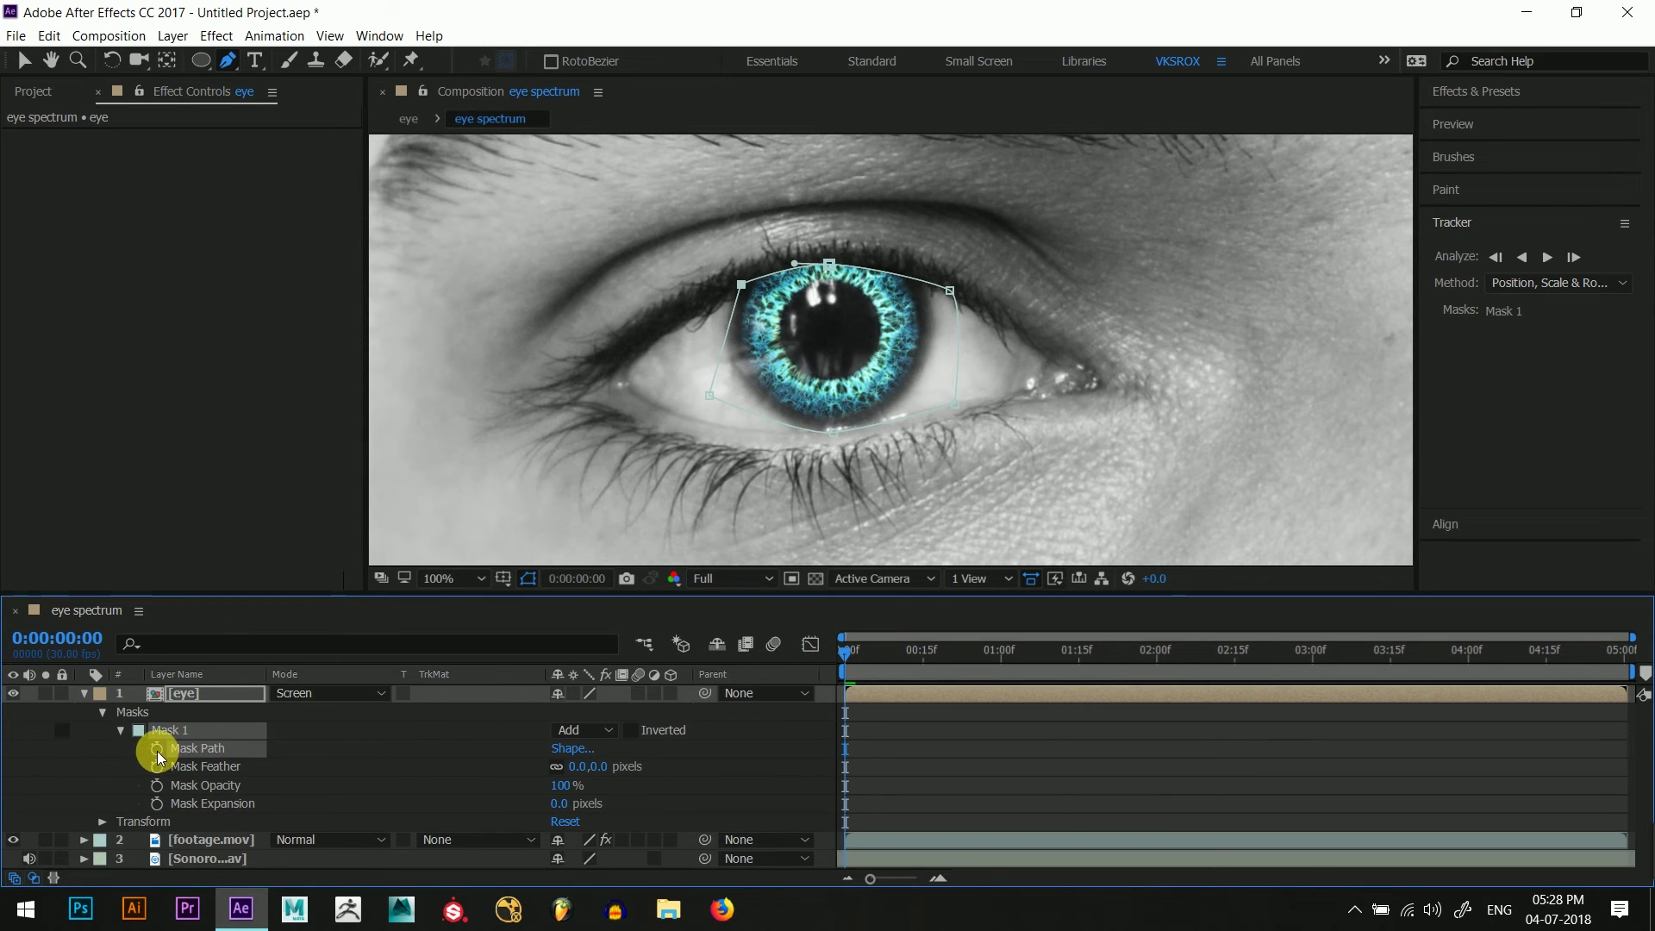
left_click(24, 61)
left_click(1121, 257)
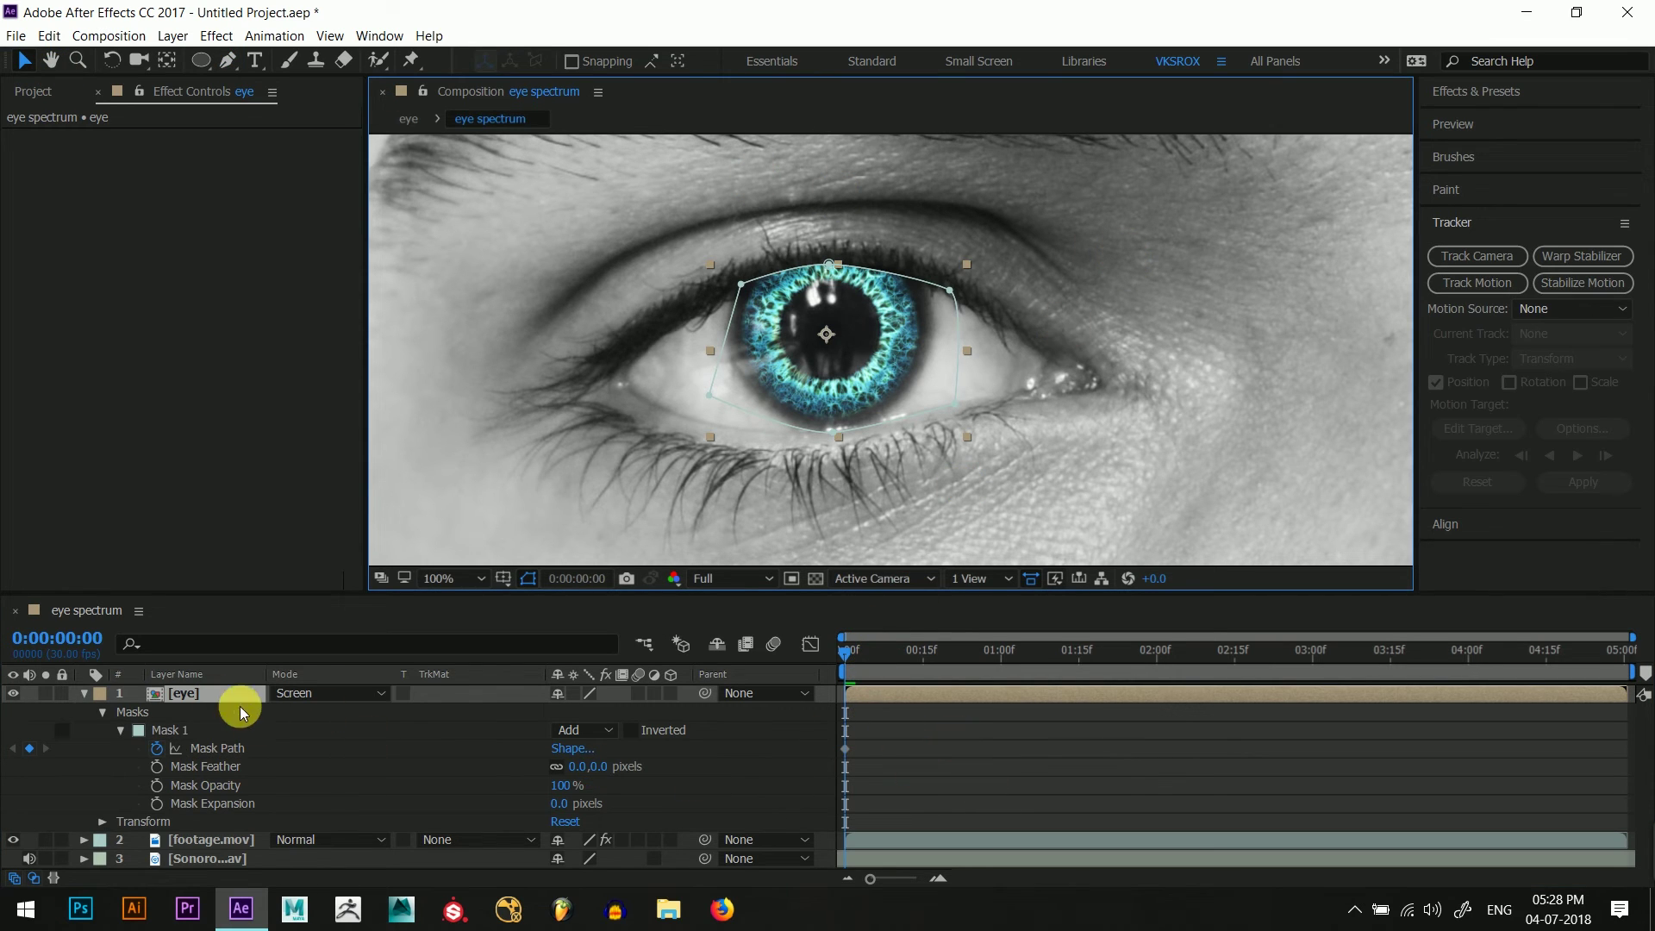
left_click(33, 879)
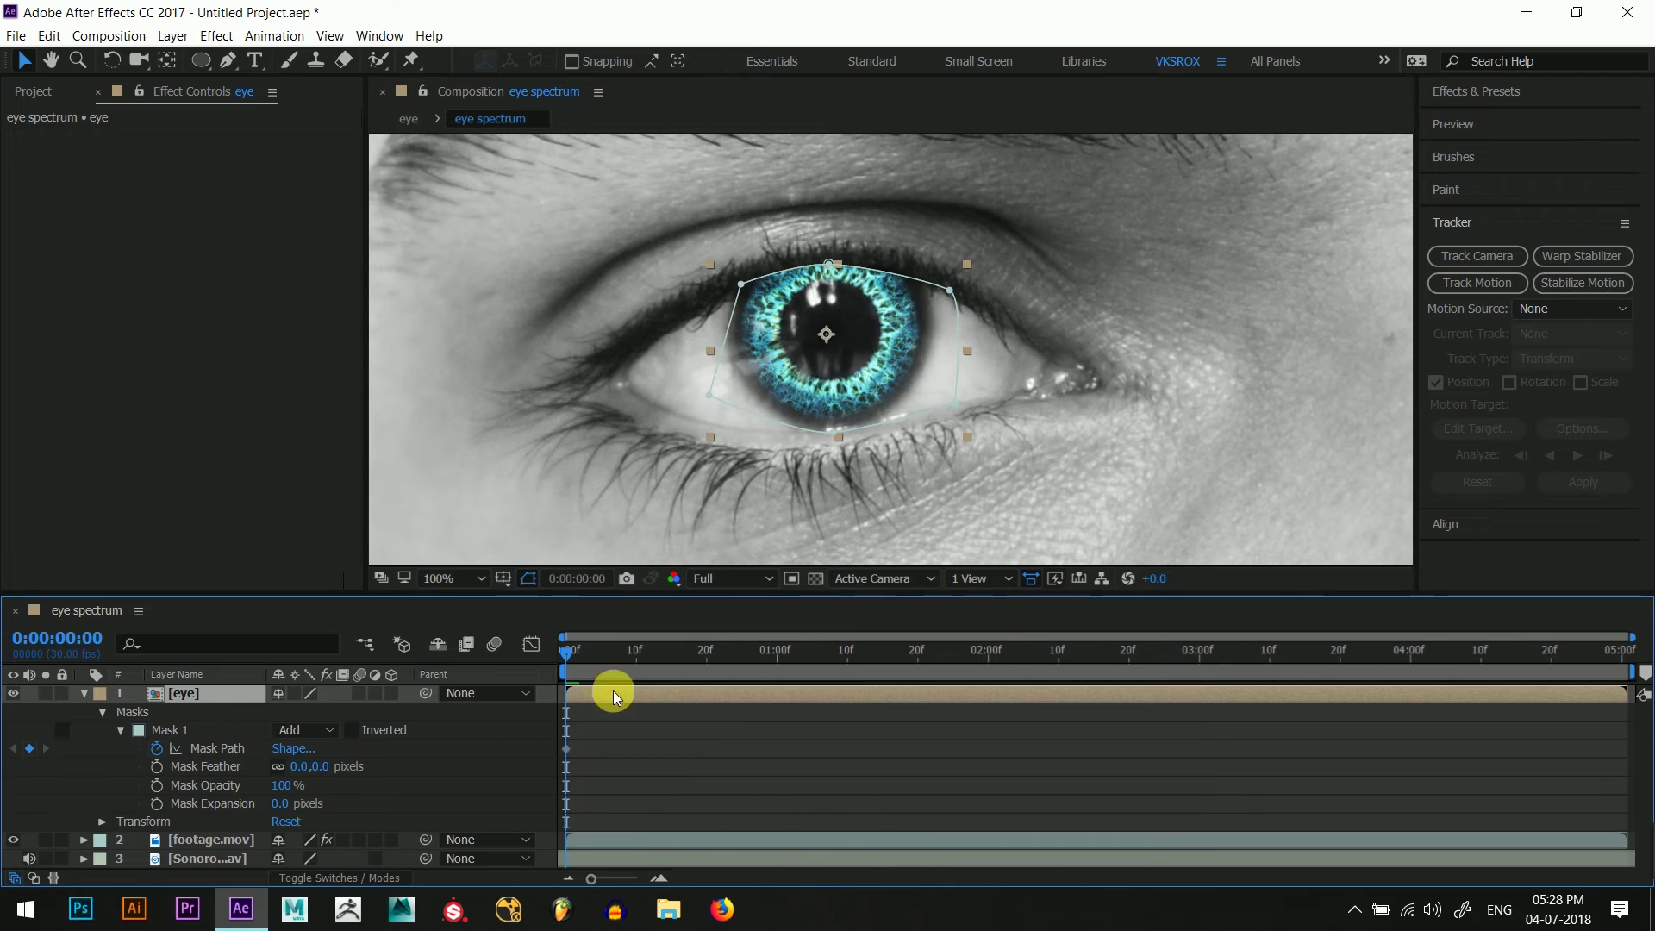
- Reshape the upper points of Mask 1 at 0:00:00:10 to follow the upper eyelid
left_click_drag(585, 658, 579, 651)
left_click_drag(584, 655, 637, 653)
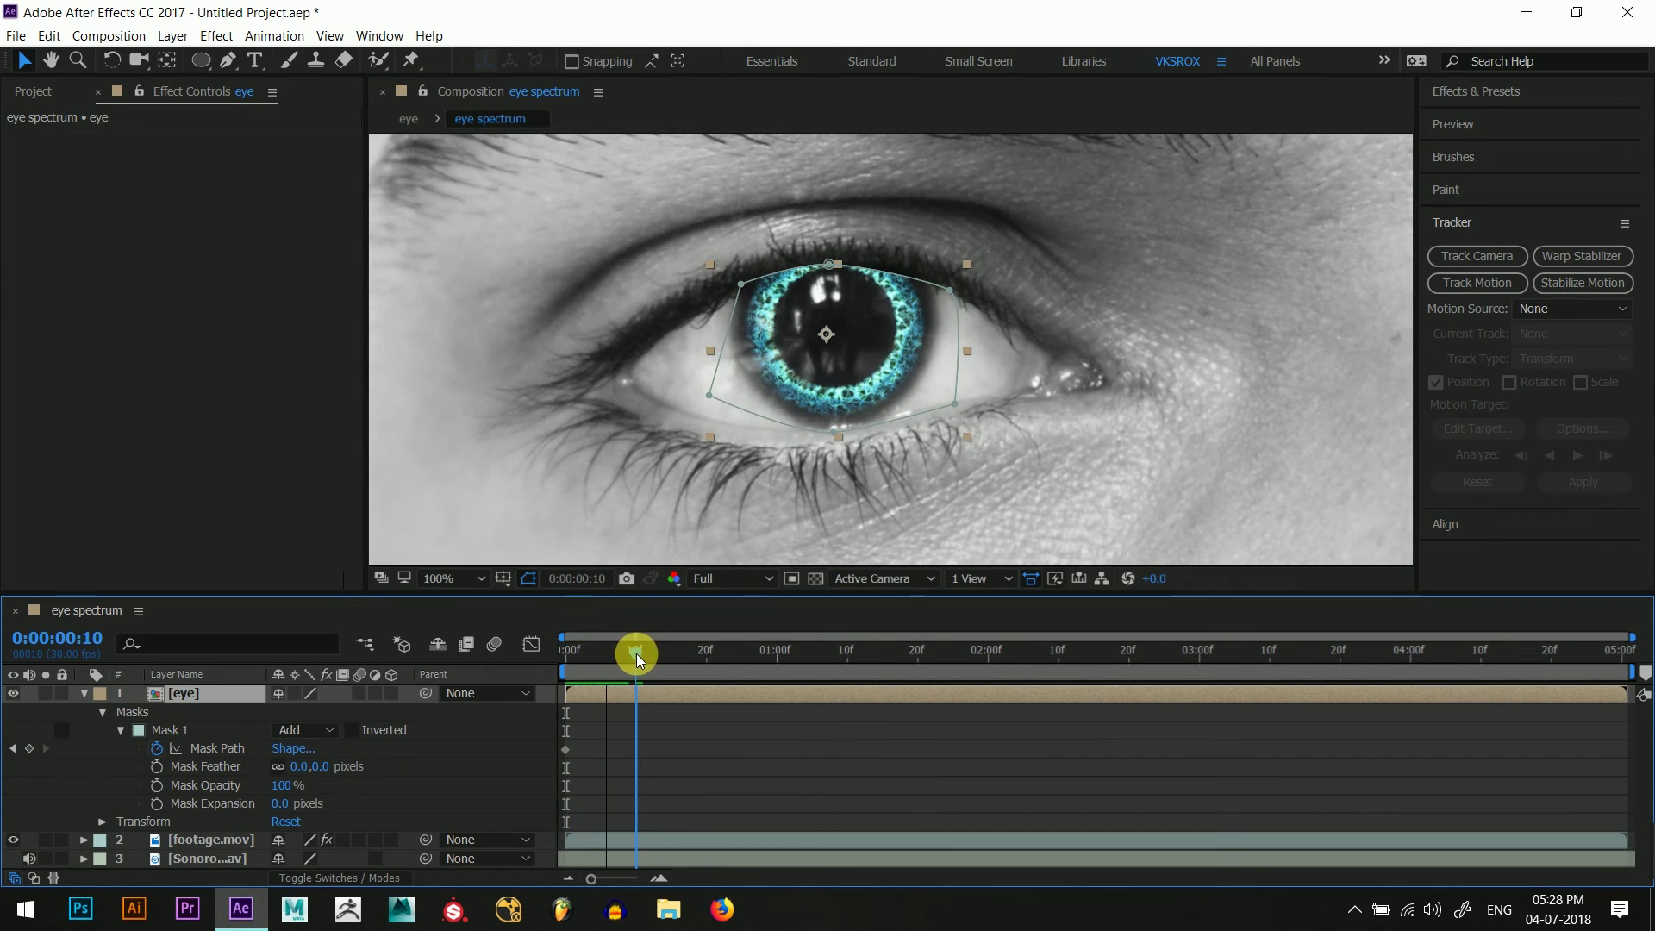
key("z")
left_click(846, 266)
left_click_drag(946, 367, 850, 203)
left_click(29, 63)
left_click(1059, 244)
left_click_drag(1047, 227, 1035, 221)
left_click(684, 236)
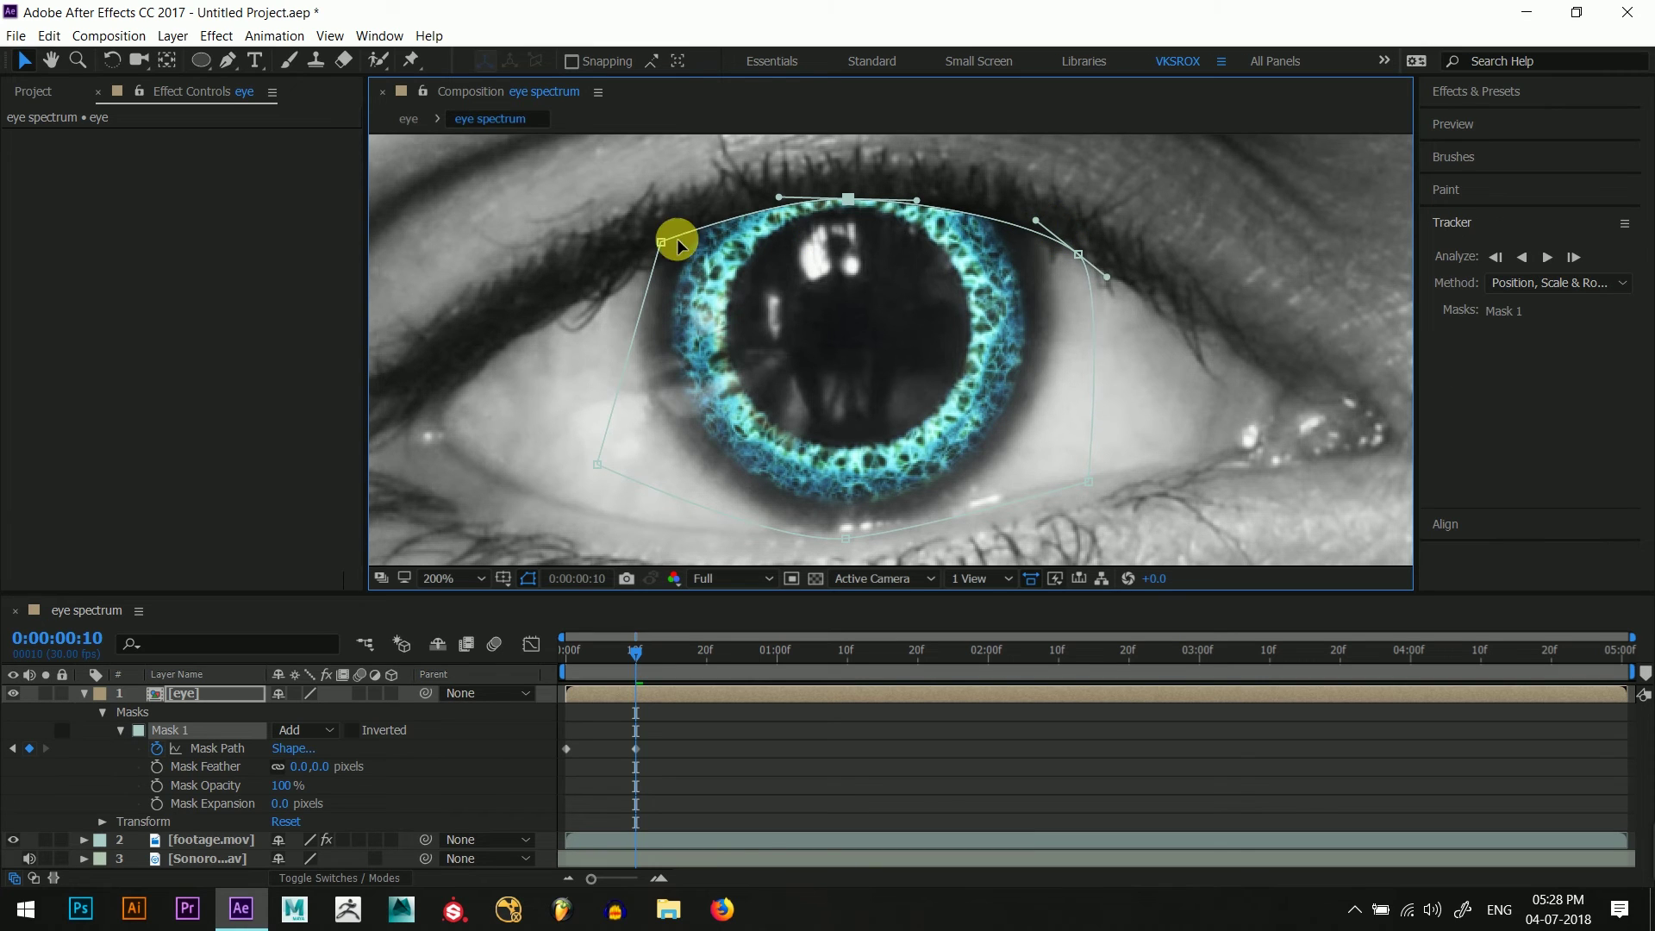
- Set Mask 1's feather to 15 pixels and fine-tune its top point at 0:00:00:10 and 0:00:00:00
left_click_drag(295, 767, 356, 770)
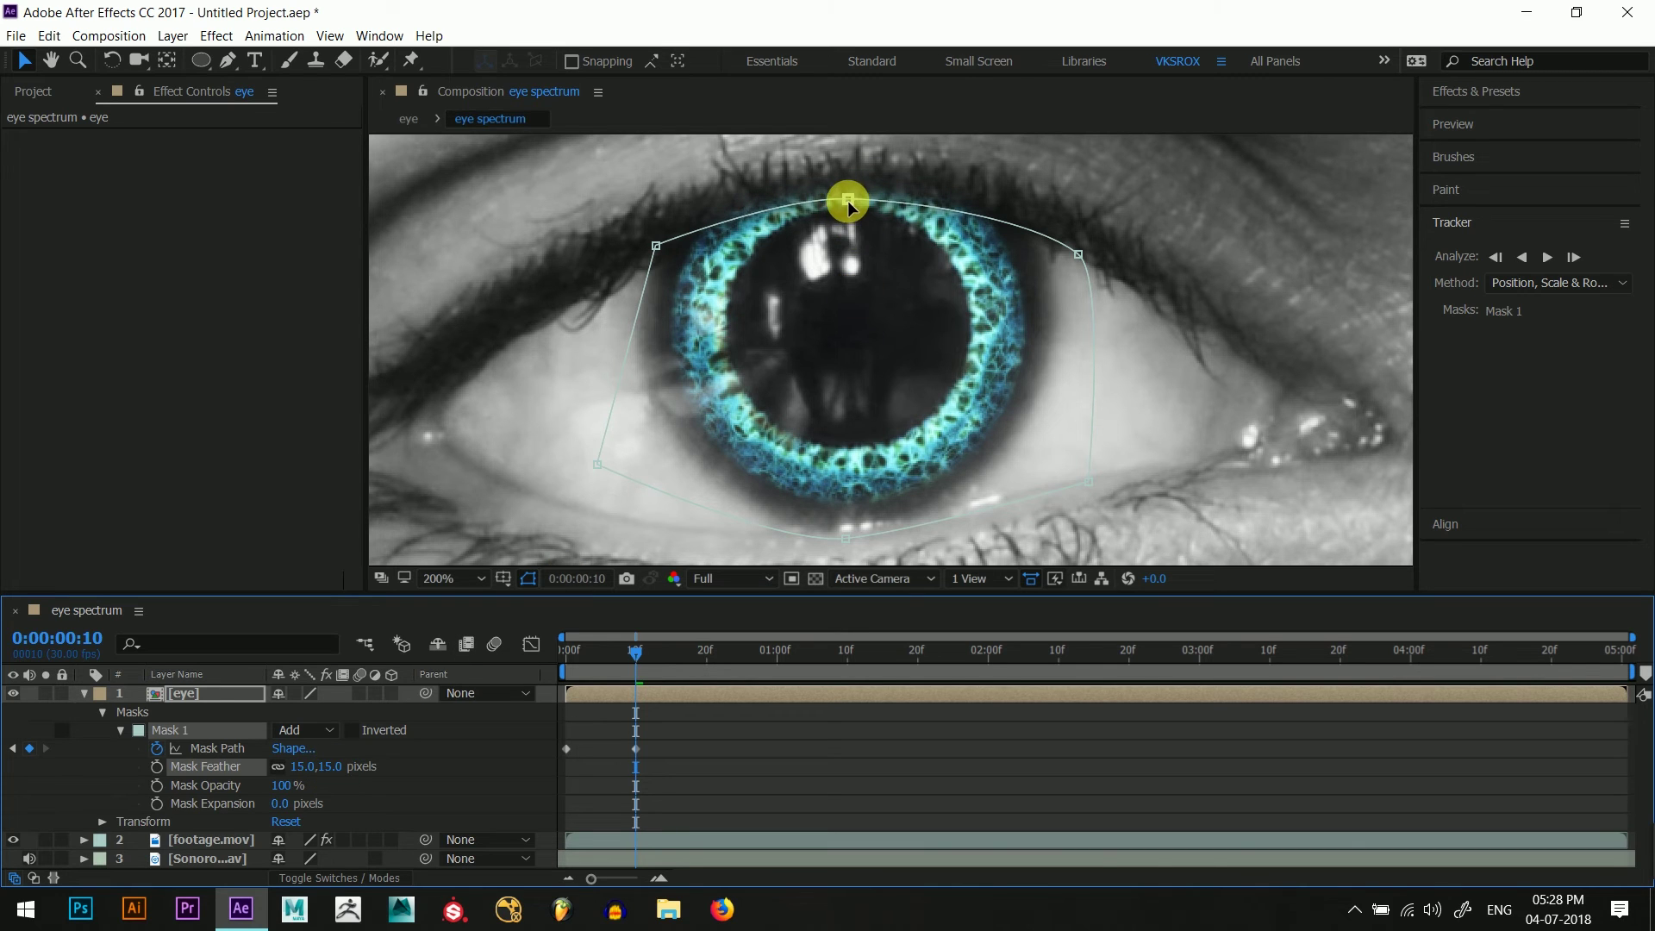
left_click(848, 203)
left_click_drag(633, 664, 561, 665)
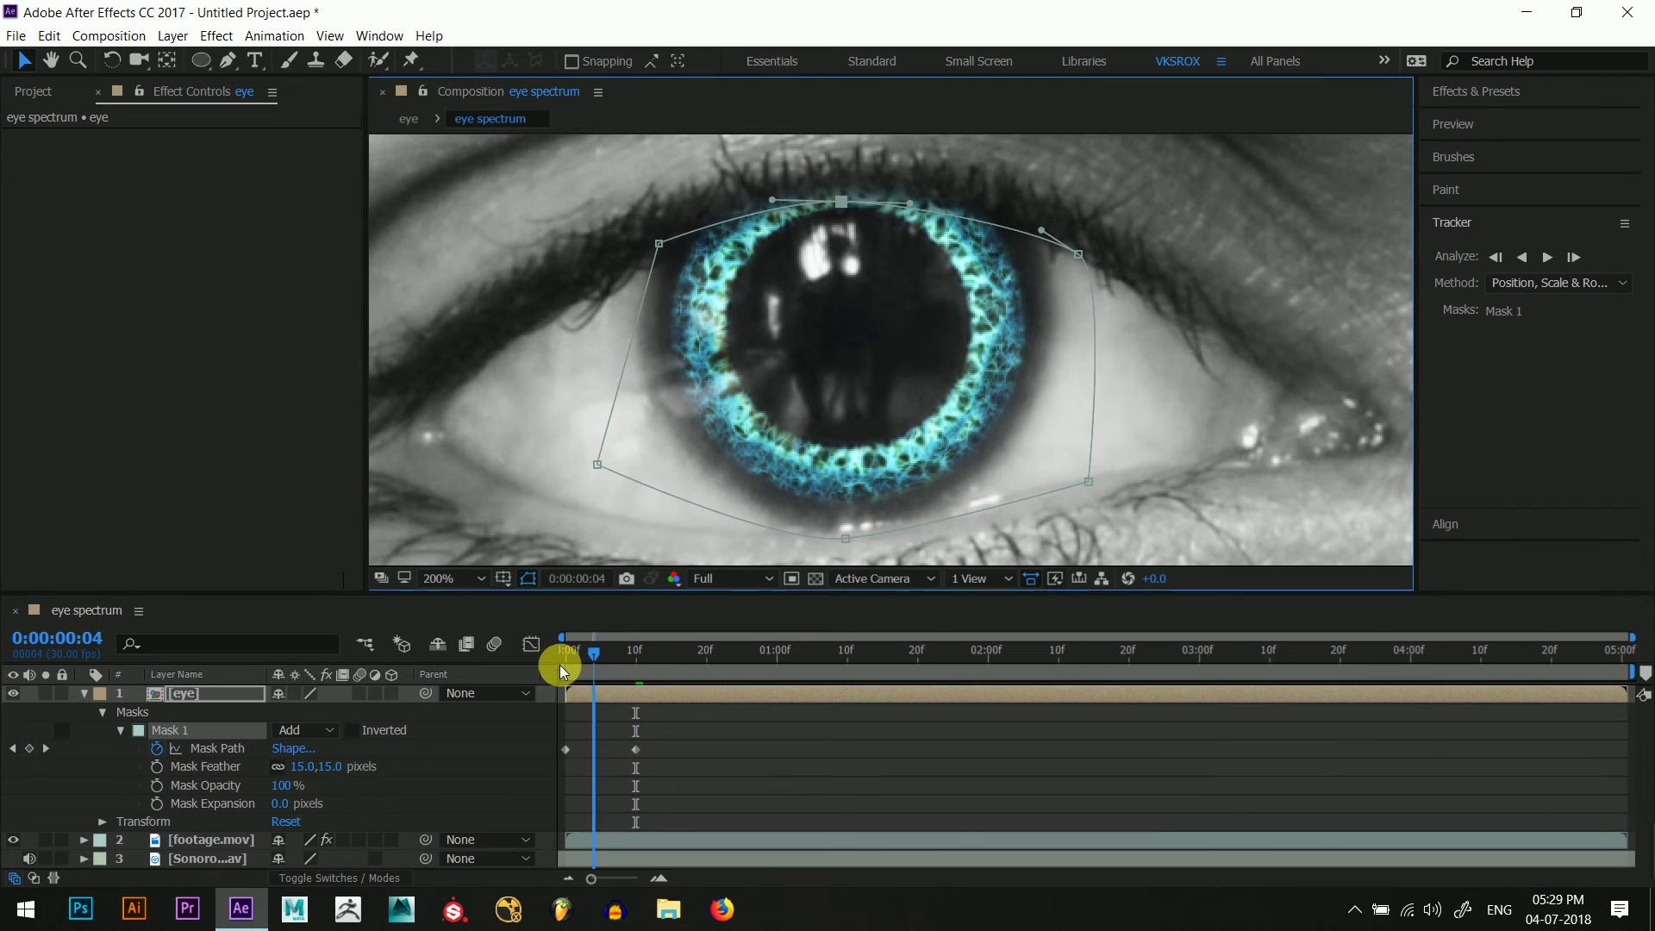
left_click(838, 207)
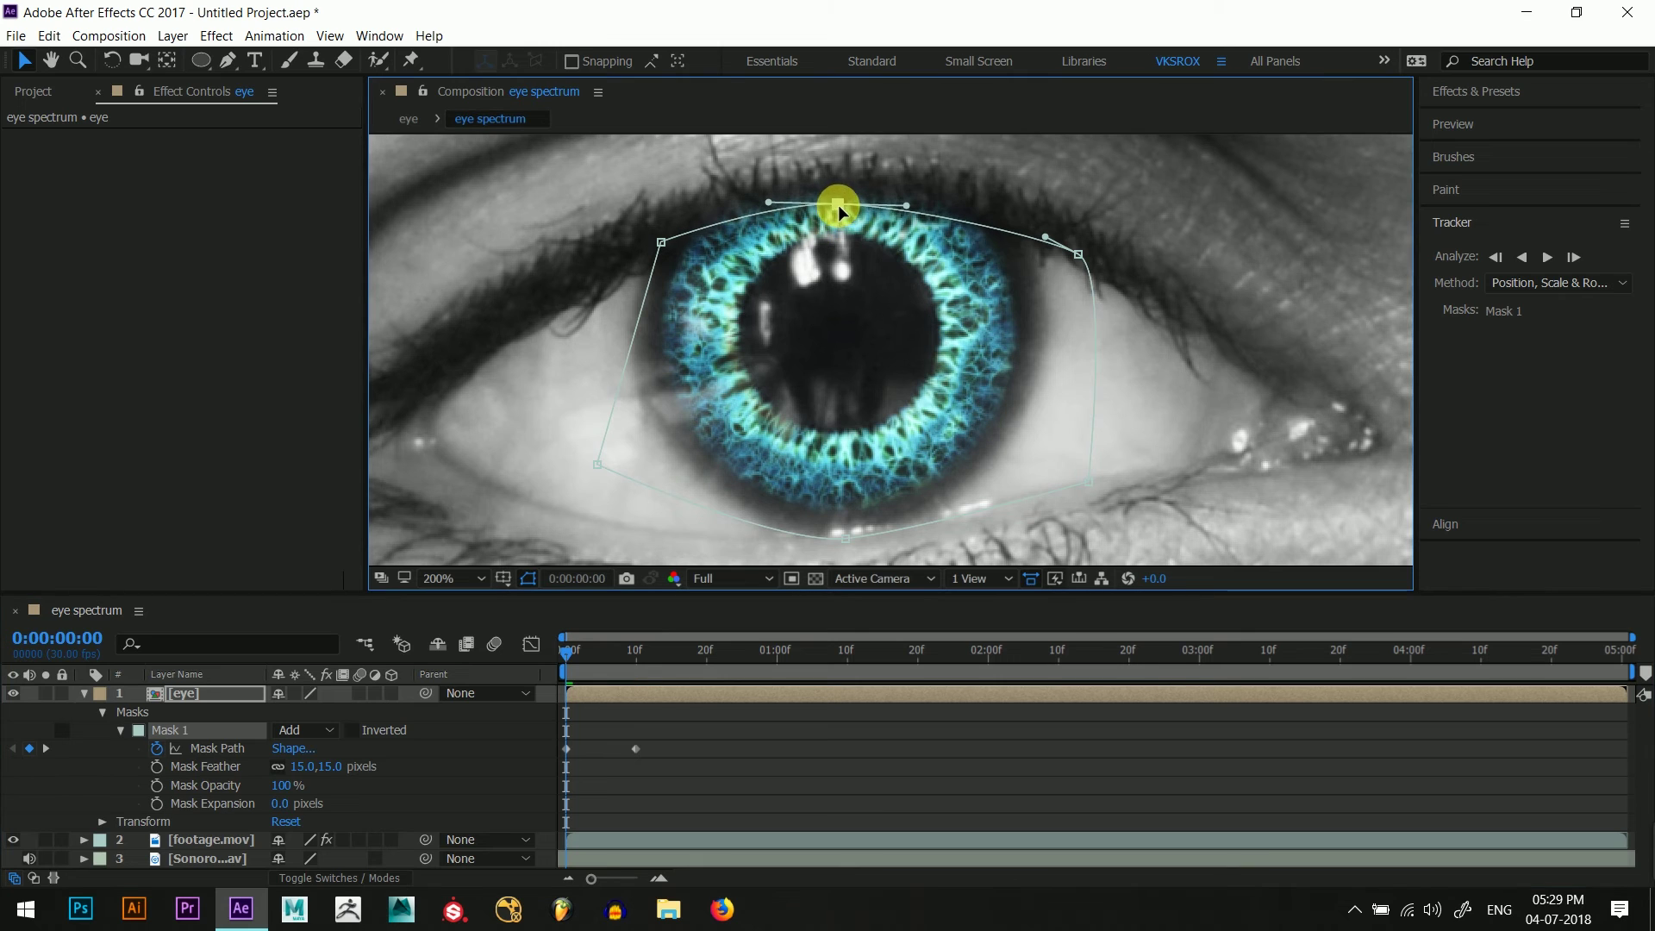
- Keyframe small mask path corrections along the eyelids at 0:00:00:20, 0:00:01:00 and 0:00:01:10
left_click(707, 655)
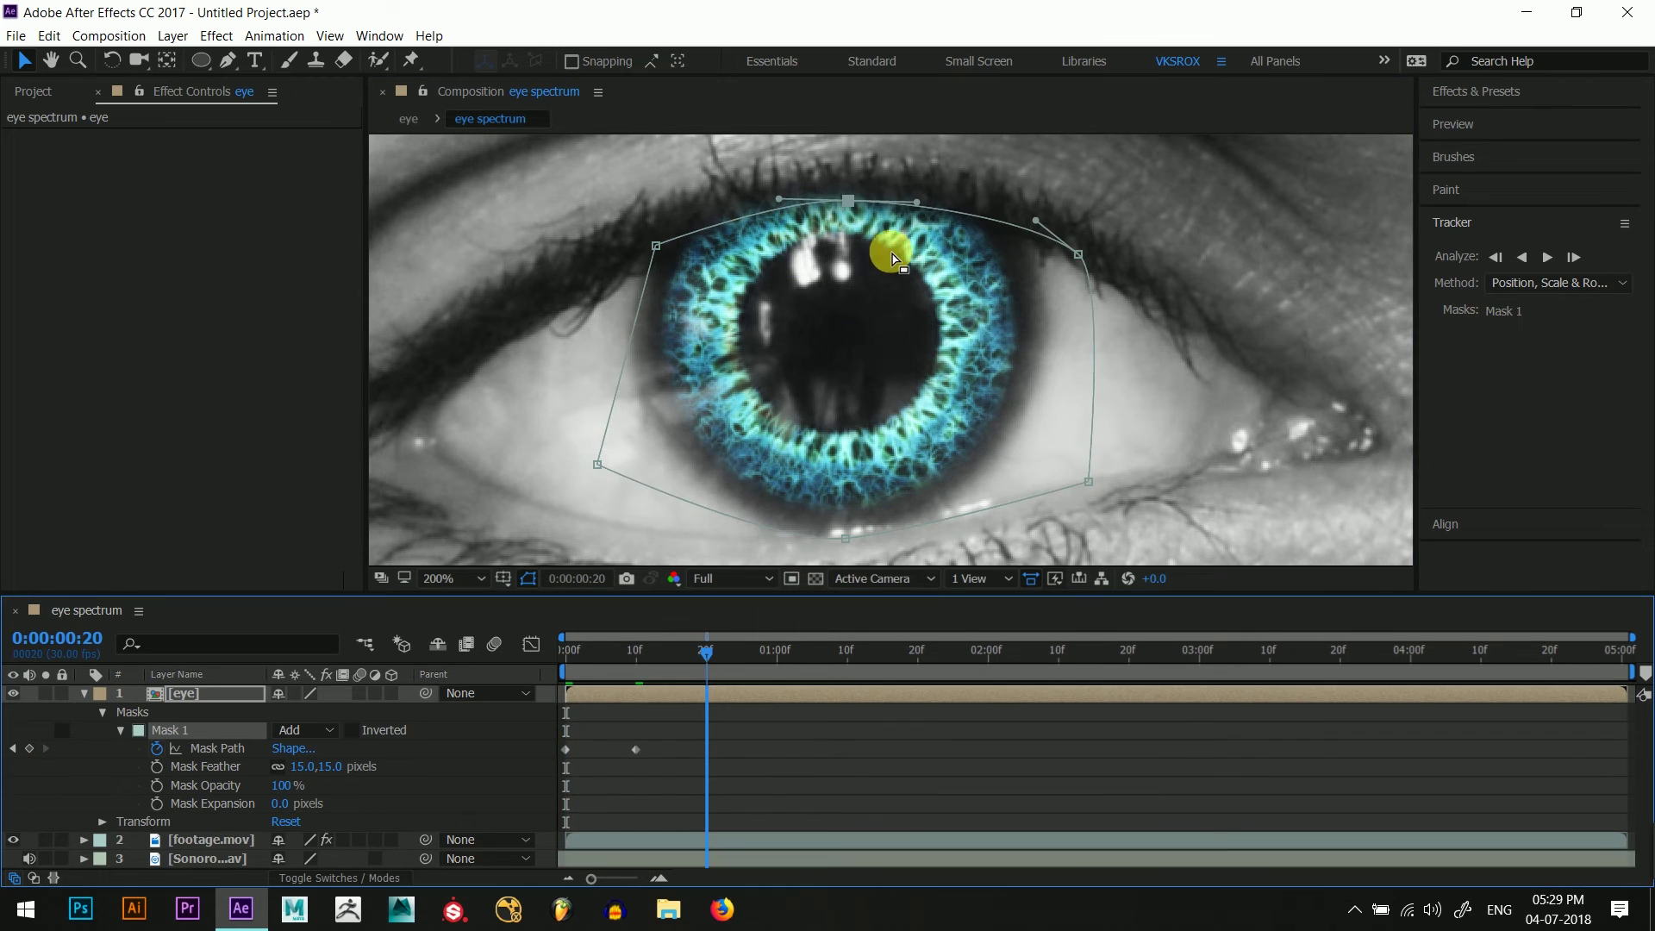
left_click(776, 655)
left_click_drag(850, 201, 851, 215)
left_click_drag(1078, 256, 1078, 261)
mouse_move(845, 539)
left_mouse_down()
mouse_move(811, 571)
mouse_move(836, 547)
left_mouse_up()
left_click_drag(655, 231, 646, 241)
left_click(846, 655)
left_click_drag(851, 199, 852, 204)
left_click_drag(646, 240, 641, 246)
- Adjust the mask points at 0:00:01:20 and 0:00:01:18 to follow the eyelids as the blink begins
left_click(917, 657)
left_click_drag(851, 205, 848, 225)
left_click_drag(1078, 246, 1079, 267)
left_click_drag(641, 246, 639, 263)
left_click_drag(836, 546, 837, 529)
left_click_drag(917, 656, 902, 657)
left_click_drag(849, 221, 849, 204)
left_click_drag(639, 260, 639, 251)
left_click_drag(1080, 263, 1079, 252)
left_click_drag(837, 534, 834, 543)
- Lower the mask's top point on the following frame, and collapse its upper points onto the lower lid at 0:00:01:21
key("equal")
key("Page_Down")
left_click_drag(848, 214, 848, 206)
left_click(957, 659)
left_click_drag(957, 660, 943, 669)
key("comma")
left_click_drag(868, 288, 864, 442)
left_click_drag(987, 307, 991, 405)
left_click_drag(761, 304, 743, 398)
- Reopen the mask with the rising eyelid through 0:00:01:26, moving the 0:00:01:24 mask path keyframe to 0:00:01:23
left_click_drag(947, 659, 988, 660)
left_click_drag(988, 748, 975, 748)
left_click_drag(865, 440, 866, 313)
left_click(1003, 657)
left_click(1016, 657)
left_click_drag(991, 376, 994, 346)
left_click_drag(738, 399, 729, 377)
- Raise the upper mask points to match the opening eyelid at 0:00:01:27, 0:00:01:28, 0:00:02:02 and 0:00:02:05
left_click(1030, 658)
left_click_drag(867, 313, 866, 299)
left_click(1043, 657)
left_click_drag(995, 344, 1000, 326)
left_click(1100, 658)
left_click_drag(867, 290, 865, 283)
left_click(1142, 658)
left_click_drag(726, 352, 720, 331)
- Keyframe mask path corrections for the upper eyelid every five frames from 0:00:02:10 to 0:00:02:25
left_click(1212, 656)
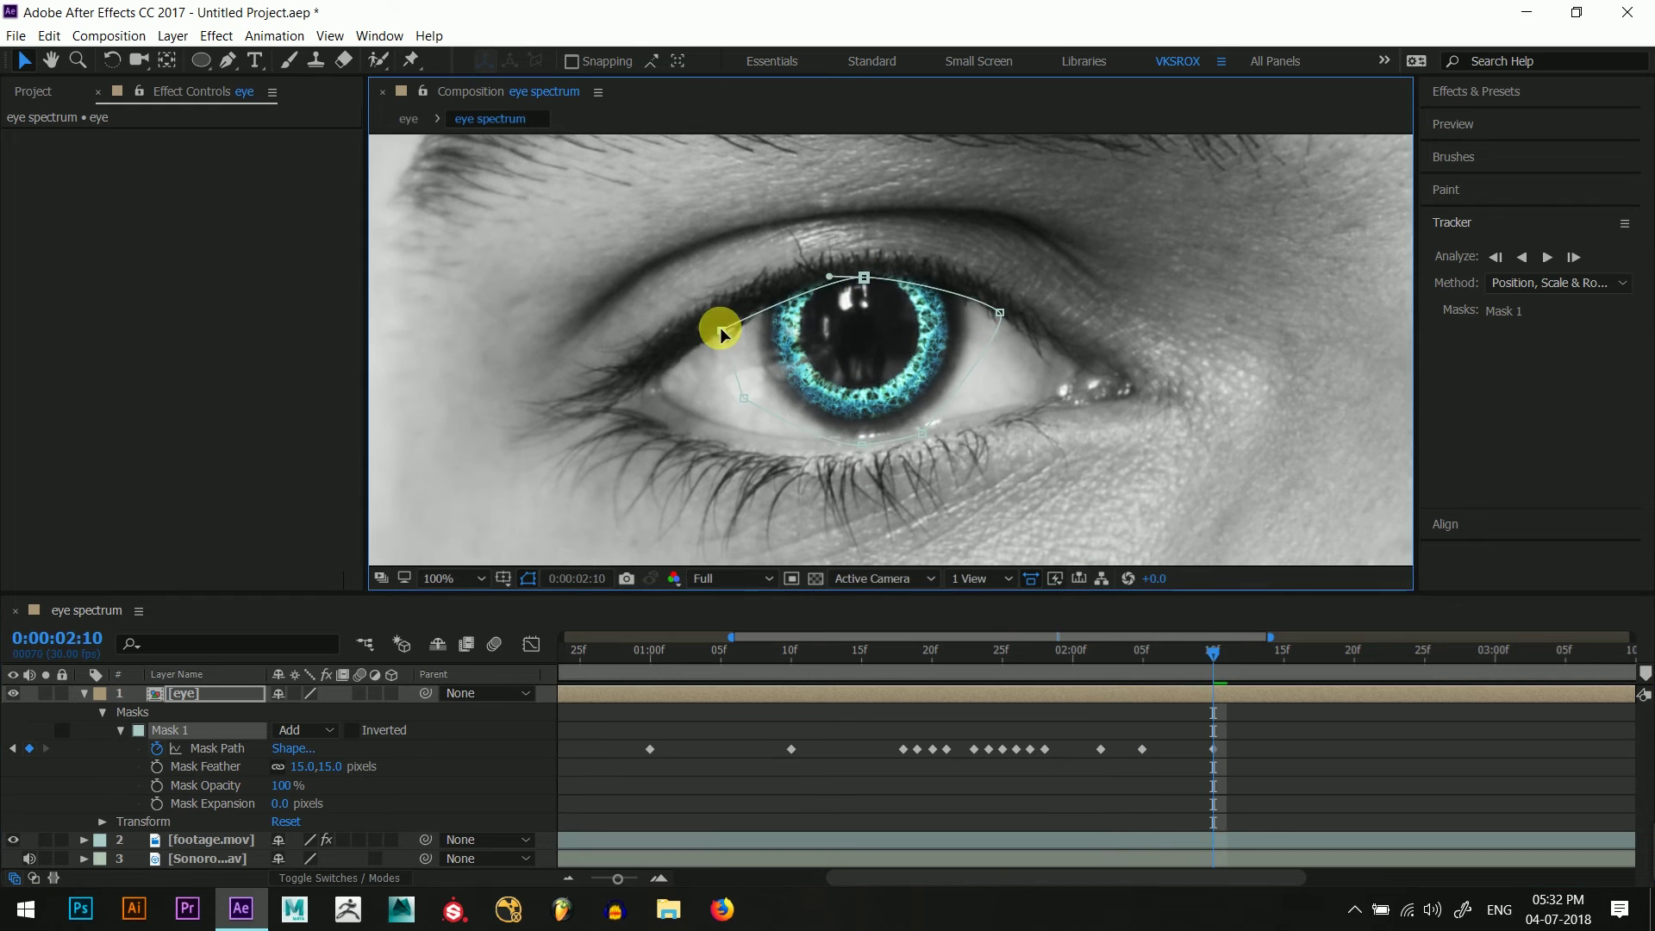
left_click(1283, 657)
left_click_drag(863, 276, 862, 271)
left_click(1352, 657)
left_click_drag(720, 331, 720, 323)
left_click(1423, 657)
left_click_drag(862, 271, 868, 271)
- Continue keyframing Mask 1's path every five frames from 0:00:03:00 to the end of the composition
scroll(1452, 639, "right", 3)
left_click(946, 655)
left_click(1086, 655)
left_click(1227, 655)
left_click(1367, 655)
left_click(1436, 655)
left_click(1508, 655)
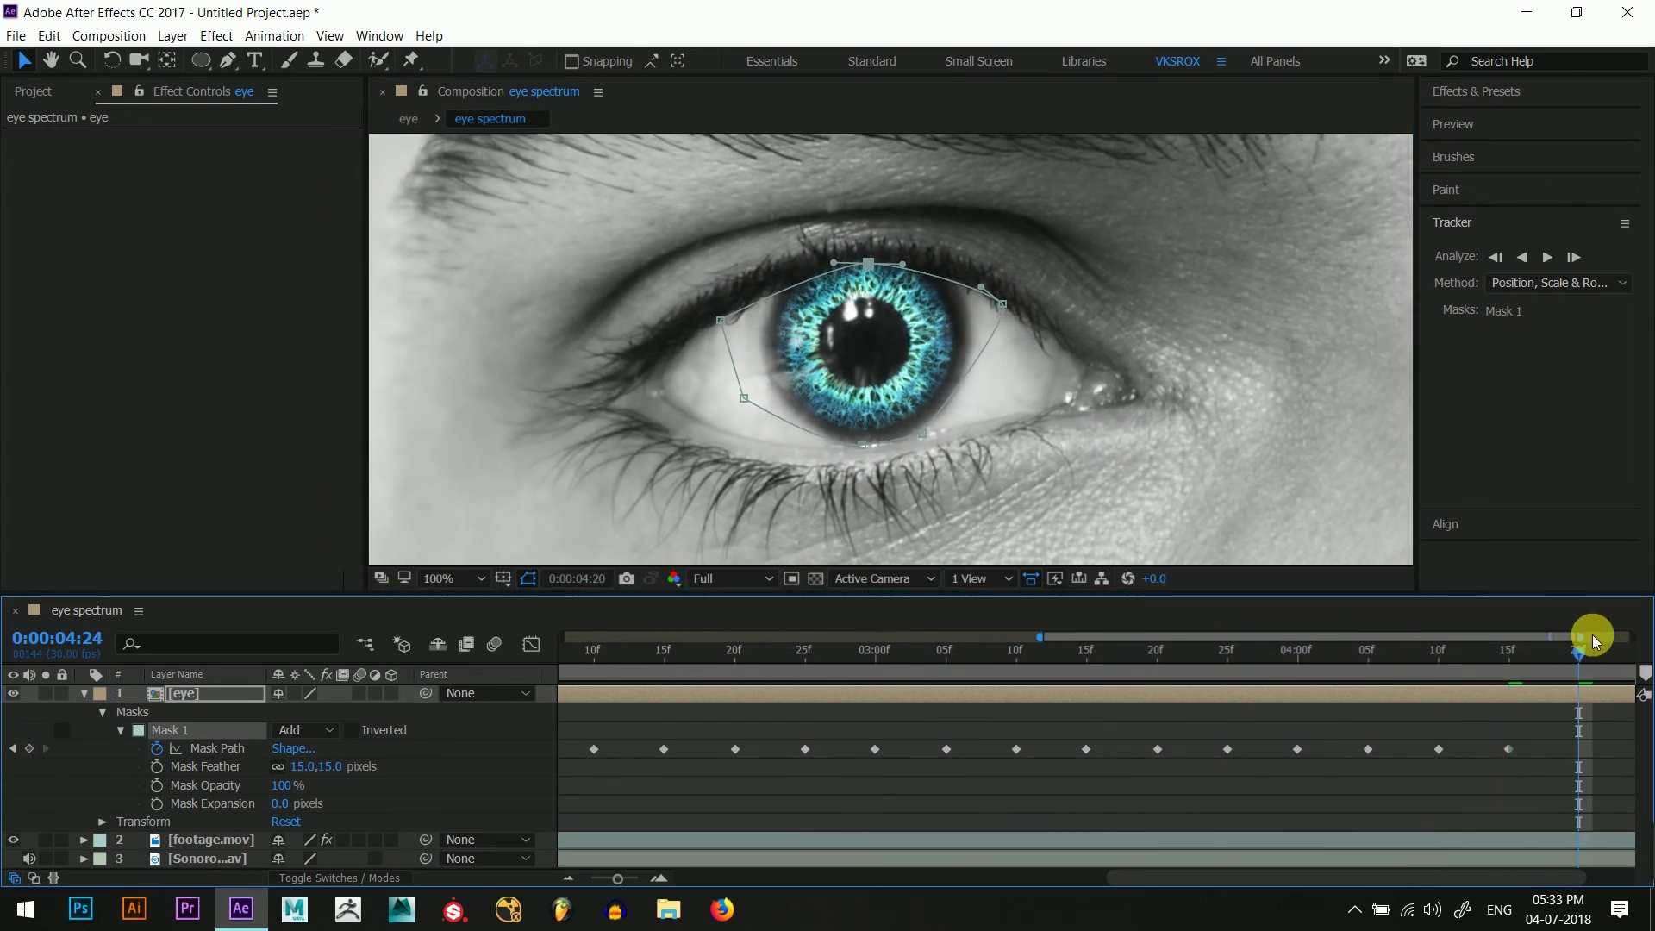
left_click_drag(1552, 639, 1604, 638)
left_click(1474, 655)
left_click_drag(868, 271, 868, 266)
left_click(1614, 656)
- Keyframe the eye layer's opacity at 100% at 0:00:01:21, just before the eye is fully closed
left_click_drag(1092, 637, 561, 637)
mouse_move(896, 655)
left_mouse_down()
mouse_move(974, 660)
mouse_move(923, 664)
left_mouse_up()
key("u")
left_click(84, 695)
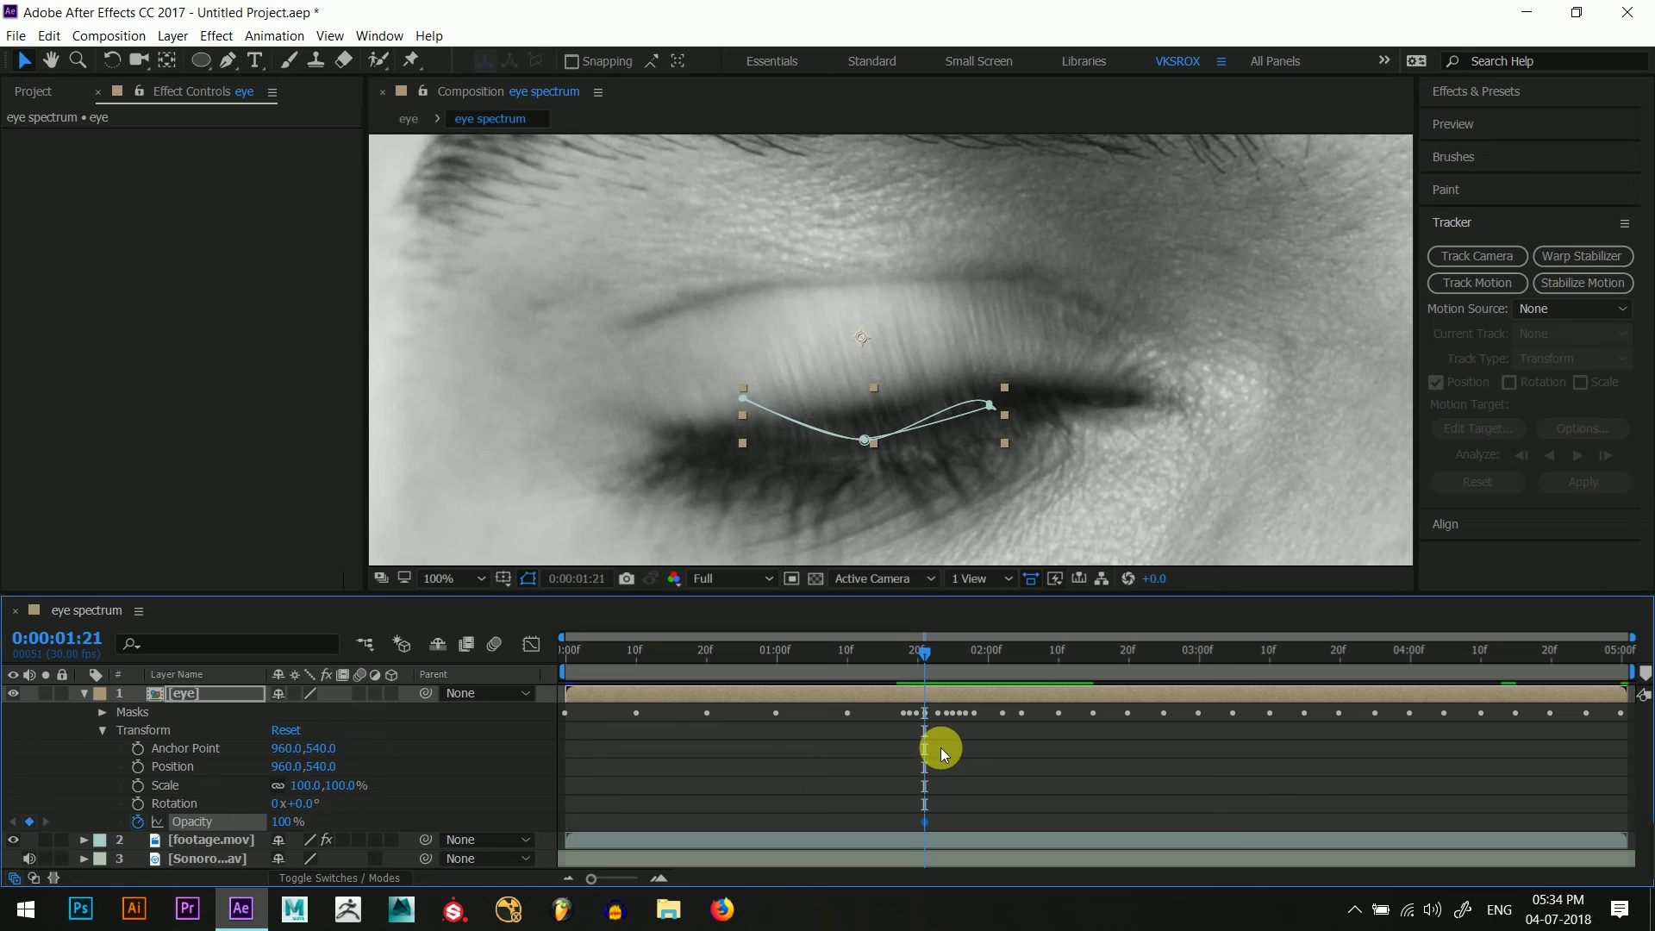
- Hide the iris during the blink with 0% opacity keyframes on the eye layer at 0:00:01:22 and 0:00:01:24
left_click(659, 876)
left_click(659, 875)
left_click(659, 876)
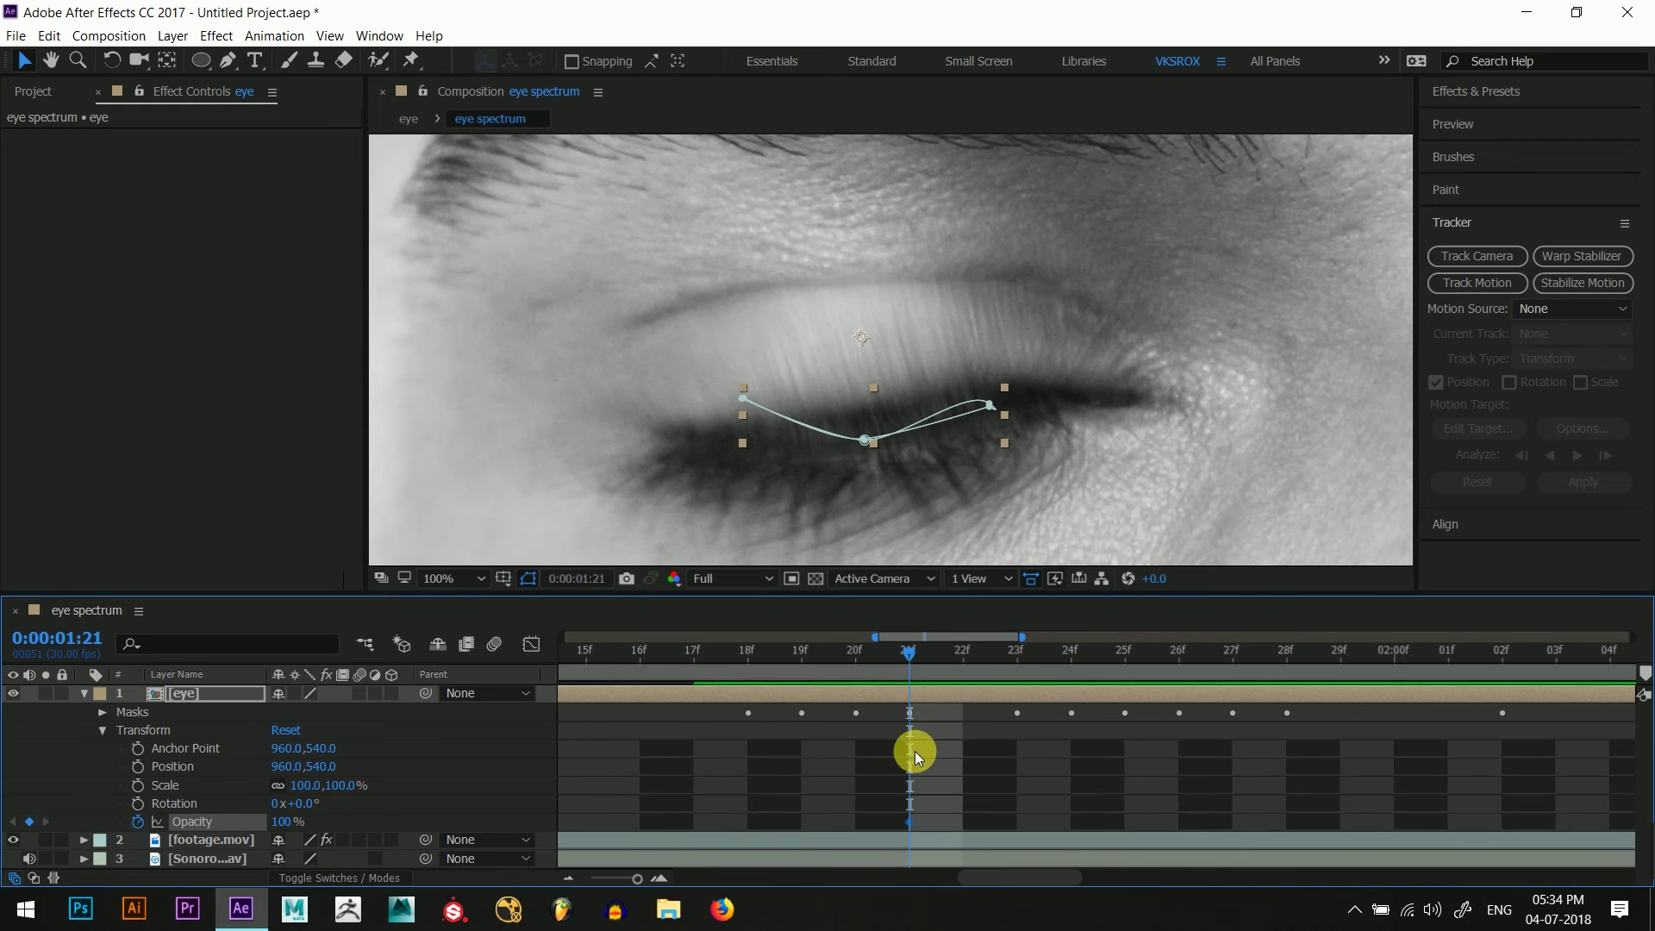
left_click_drag(909, 661, 943, 658)
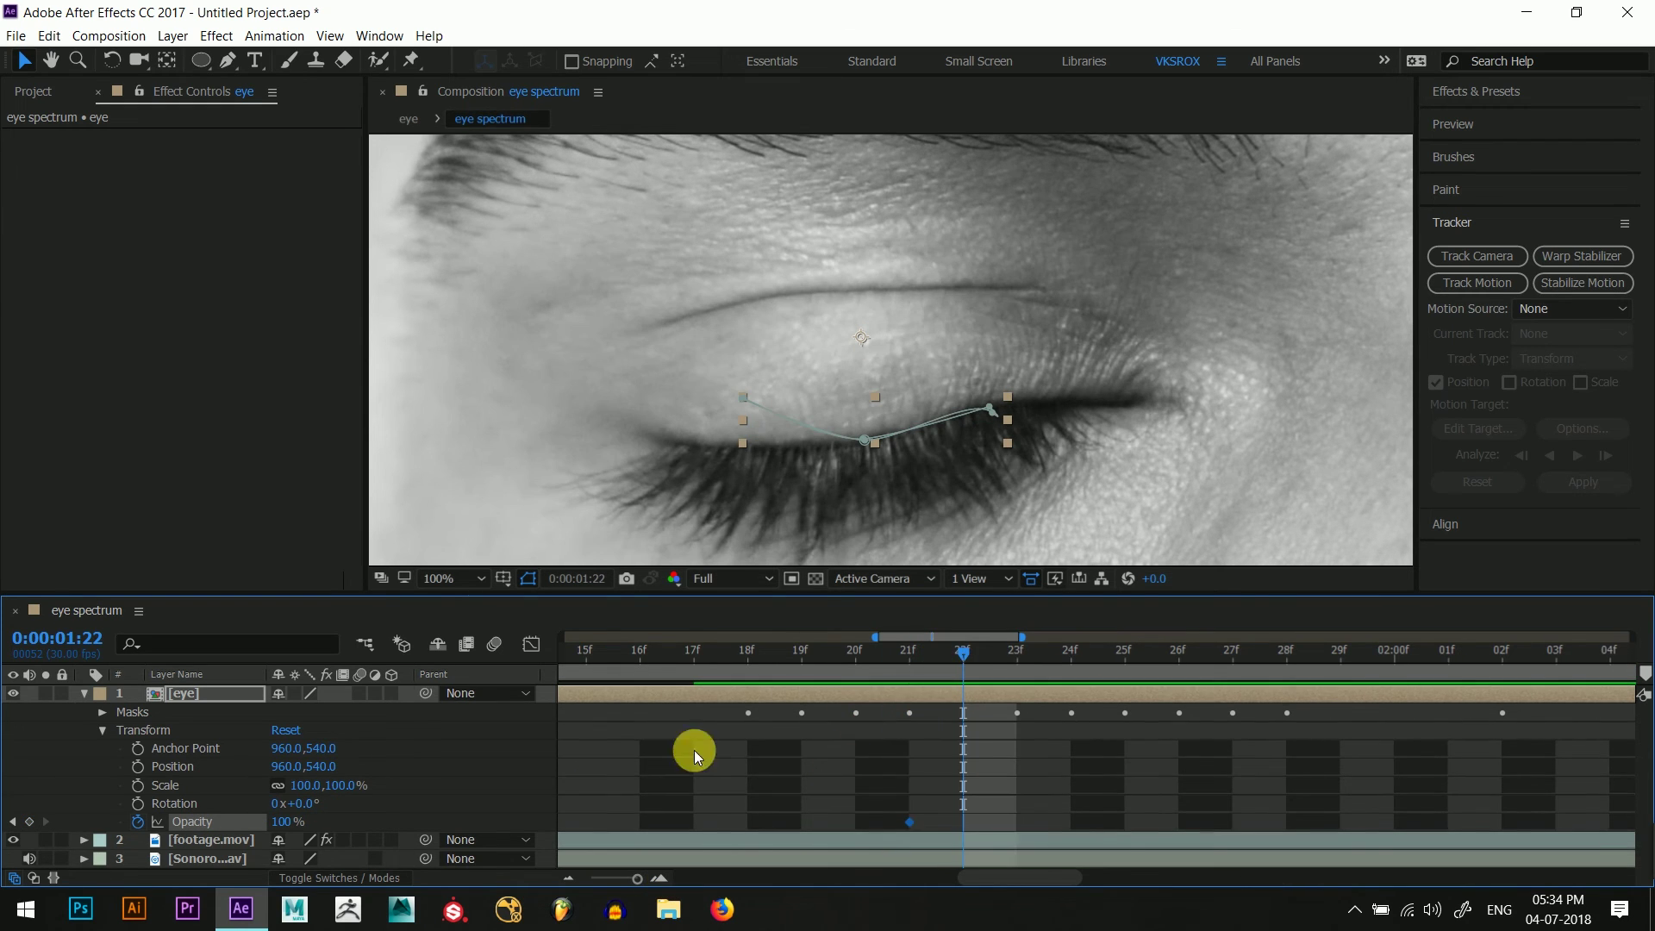
left_click_drag(292, 829, 175, 823)
left_click_drag(967, 661, 1066, 690)
left_click_drag(278, 821, 222, 819)
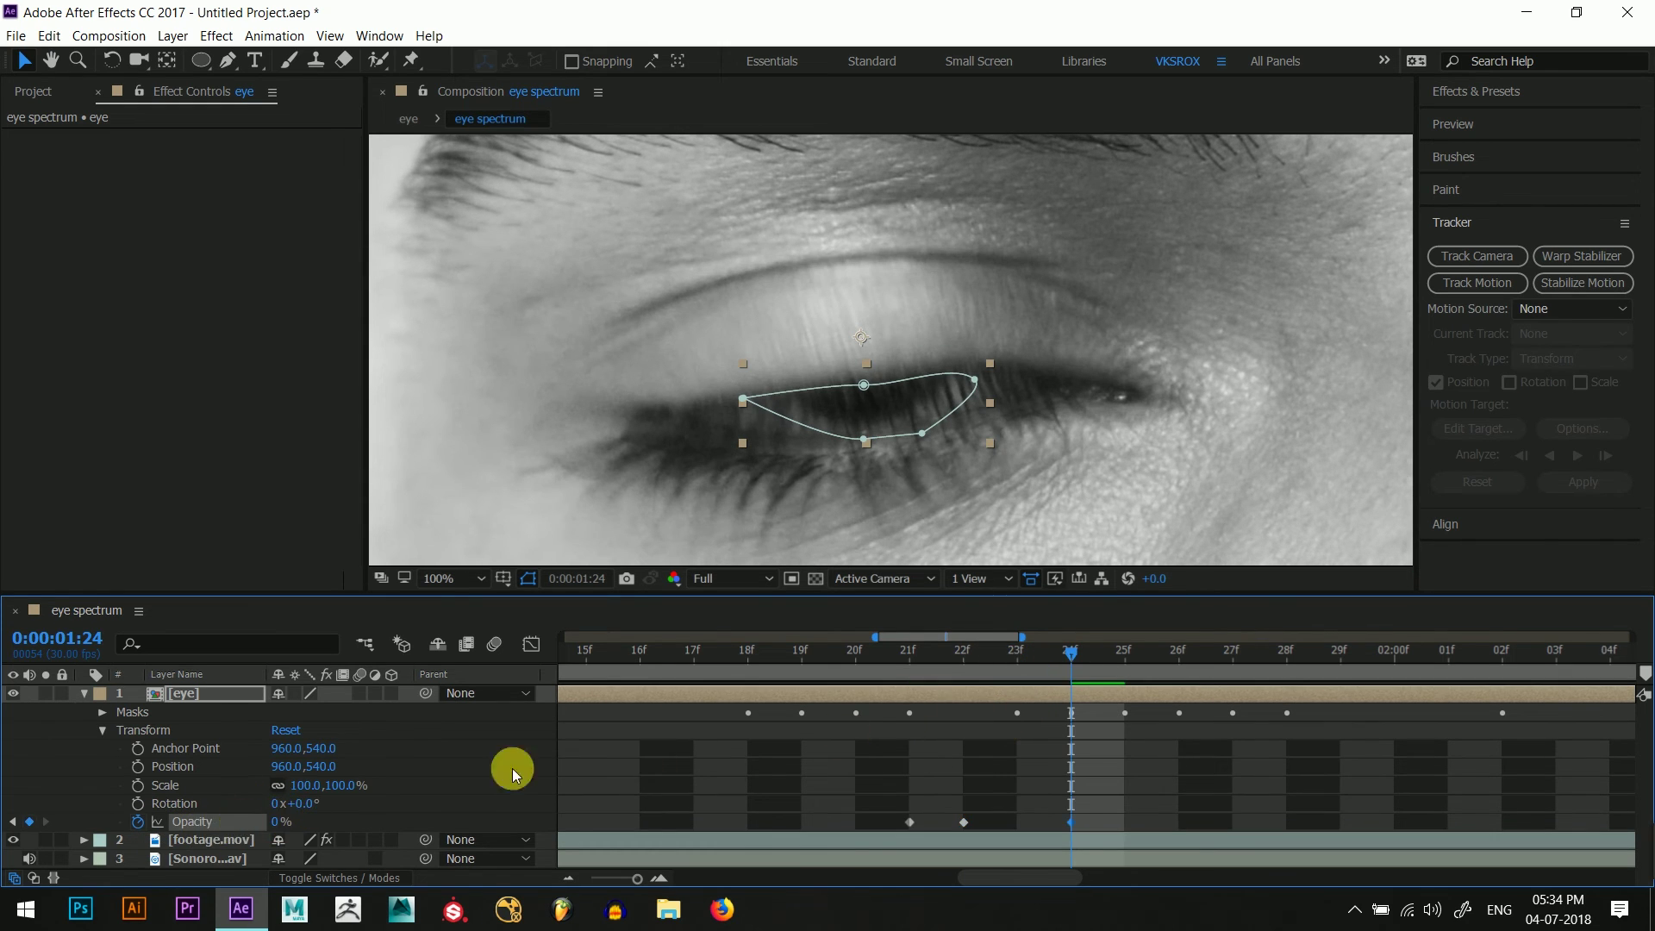
- Set the eye layer's opacity to 100% at 0:00:01:25 and preview the whole composition
left_click_drag(1072, 660, 1160, 655)
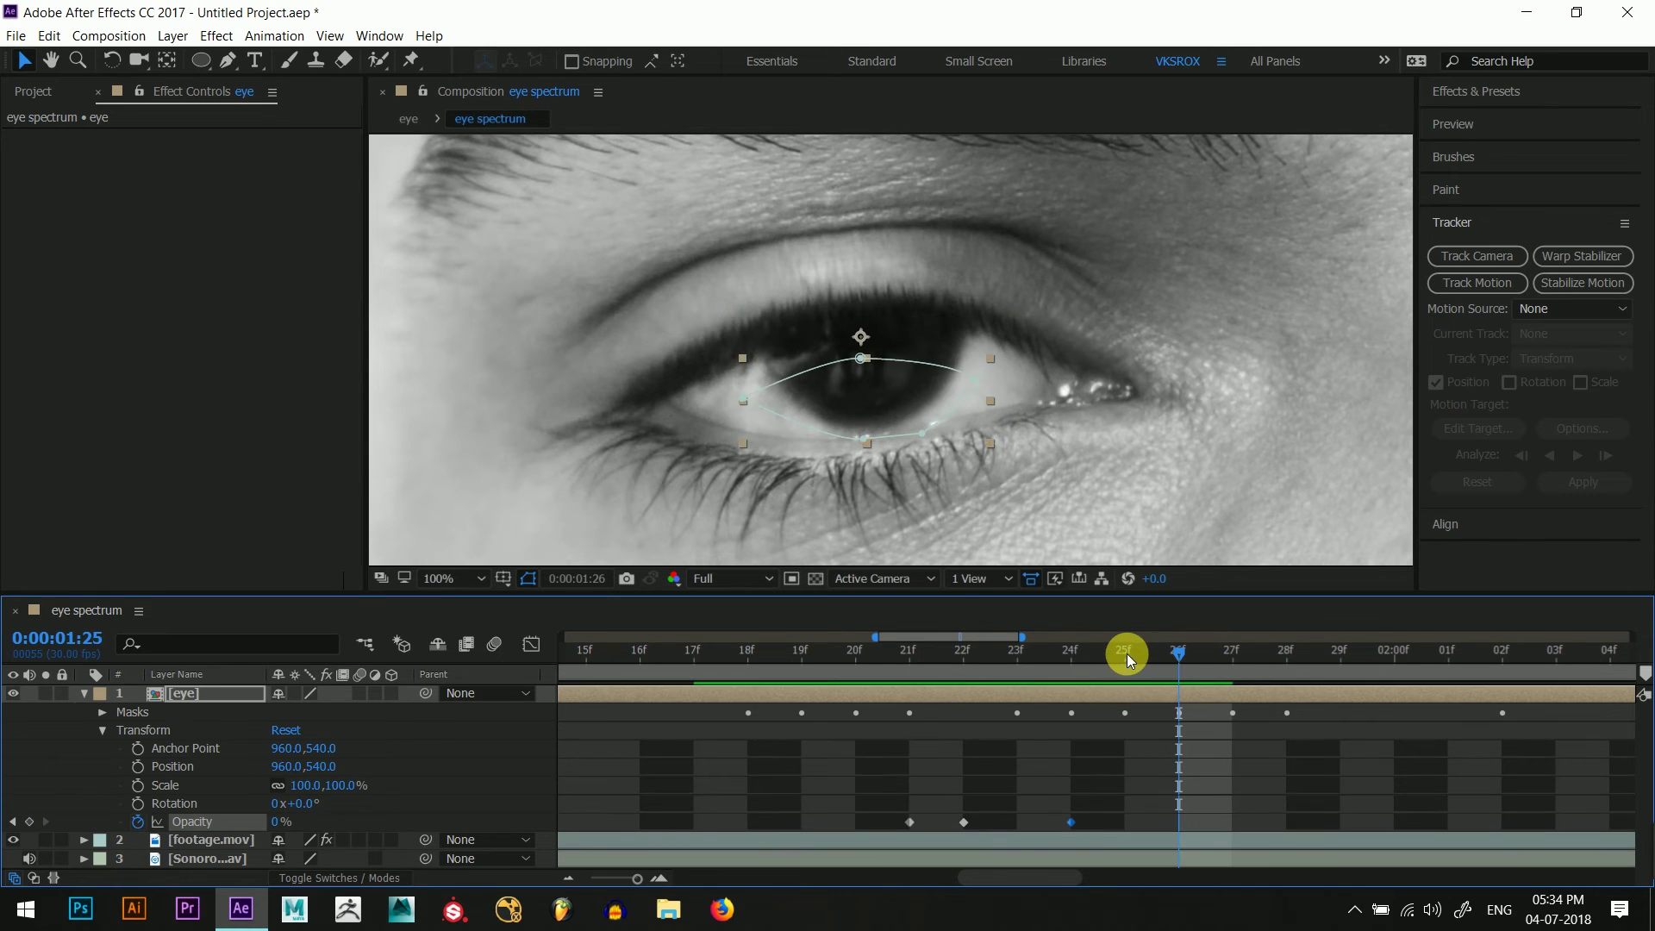
left_click(1125, 653)
left_click_drag(284, 821, 687, 806)
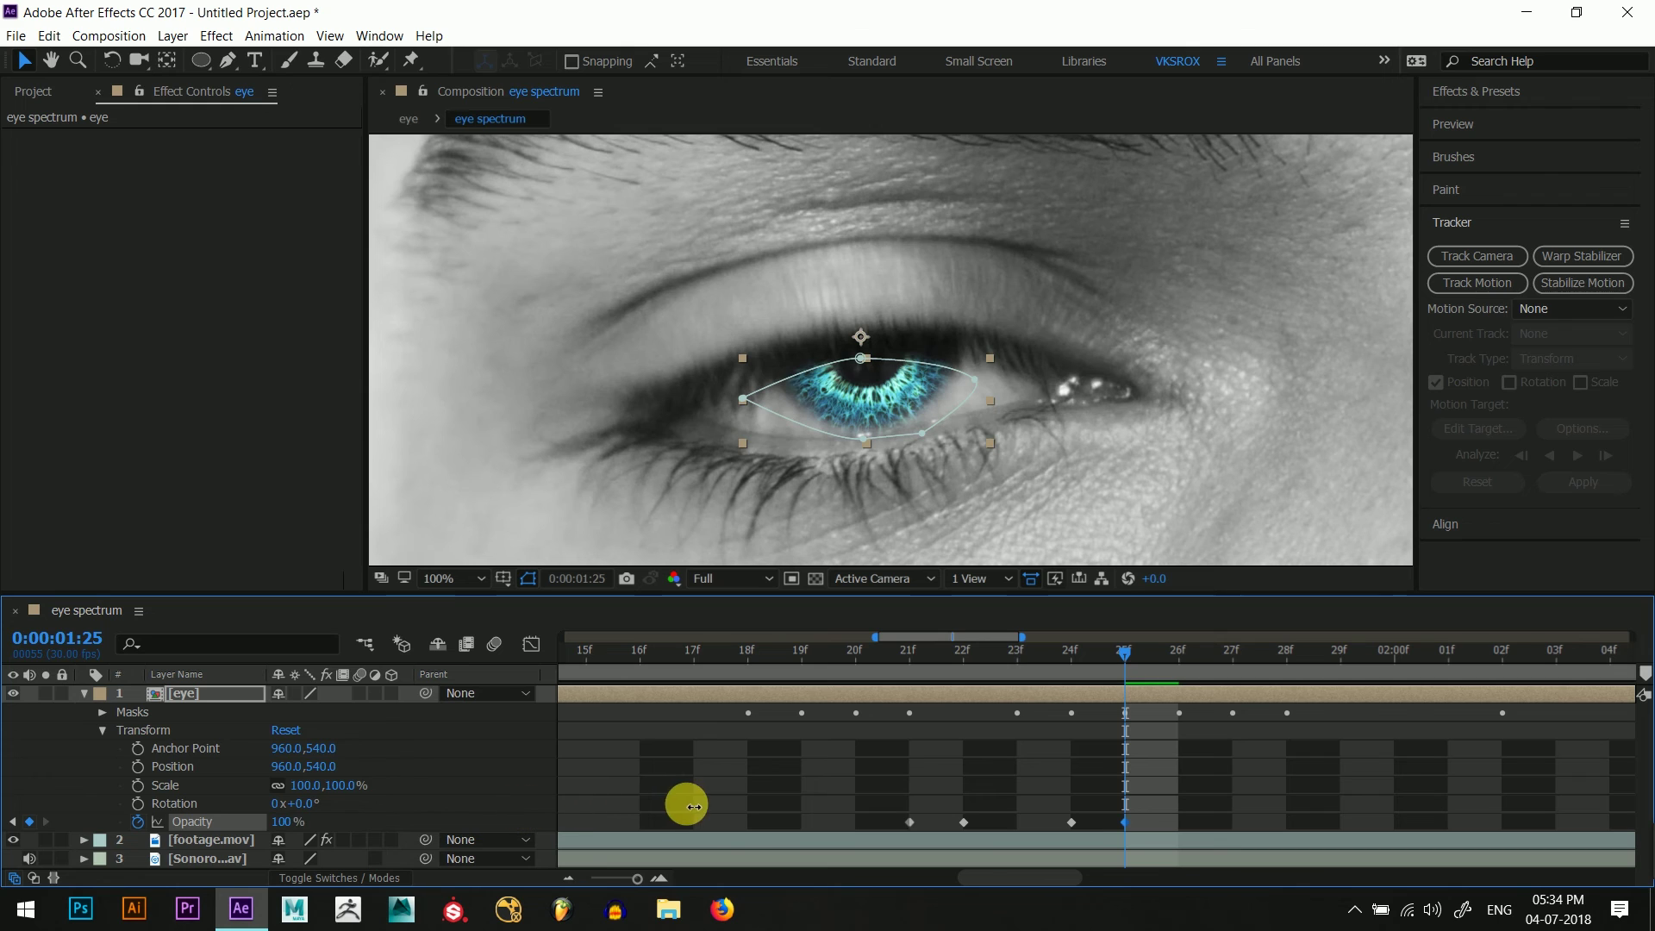
left_click_drag(1022, 639, 1365, 651)
left_click_drag(883, 638, 362, 633)
left_click(82, 694)
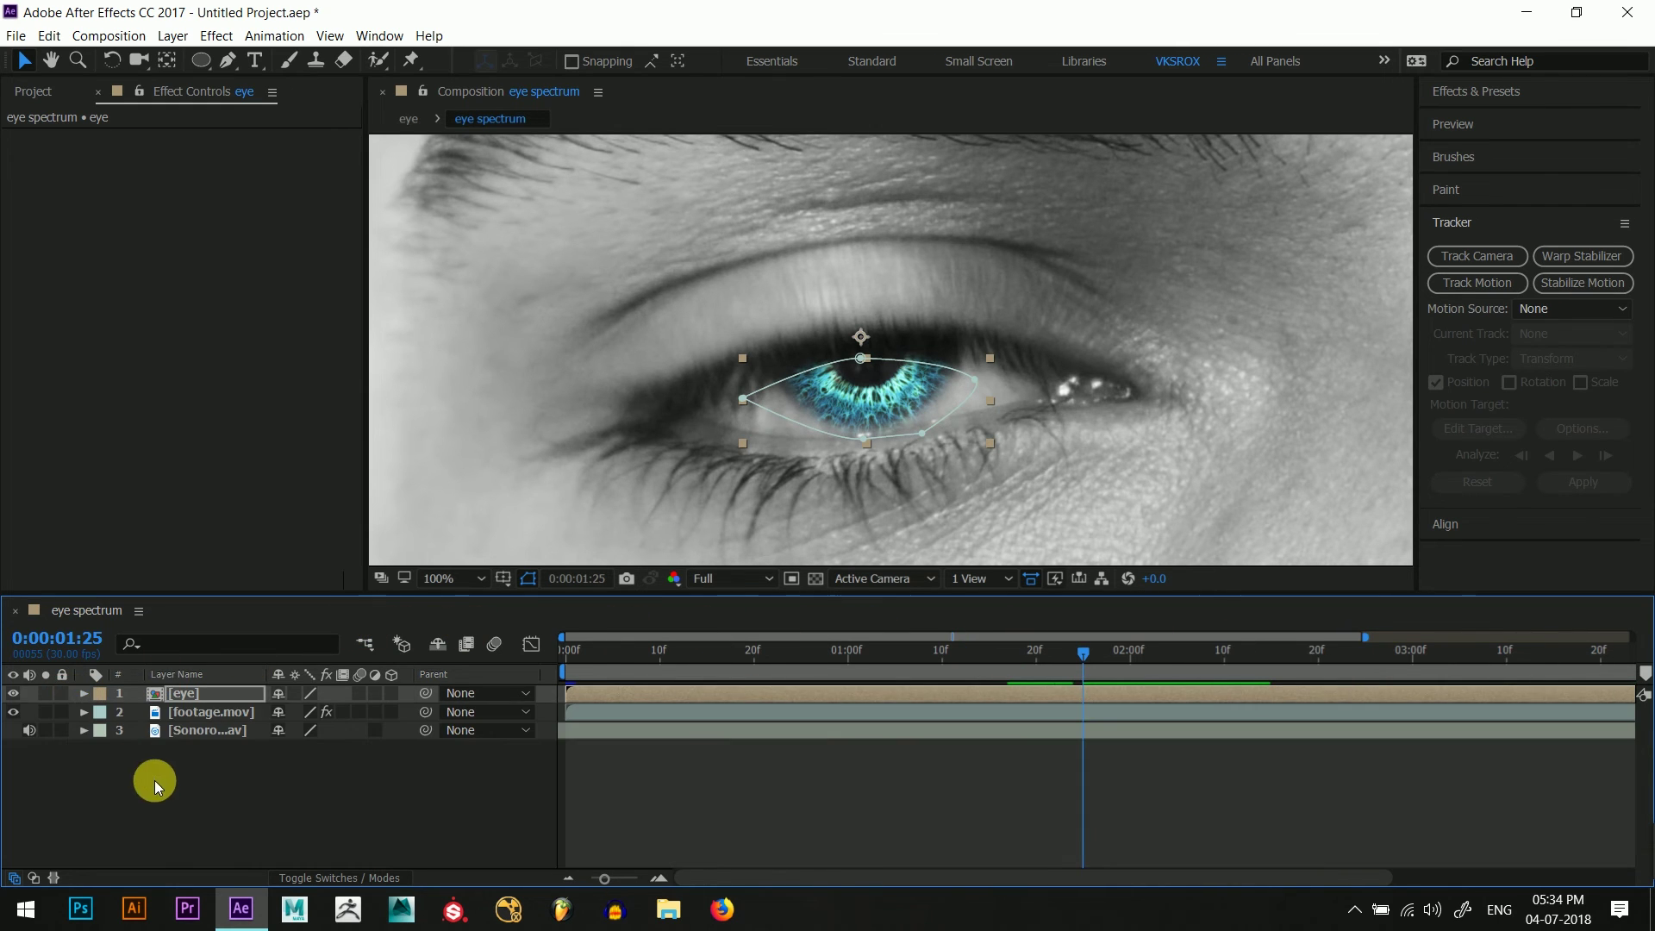
left_click(155, 780)
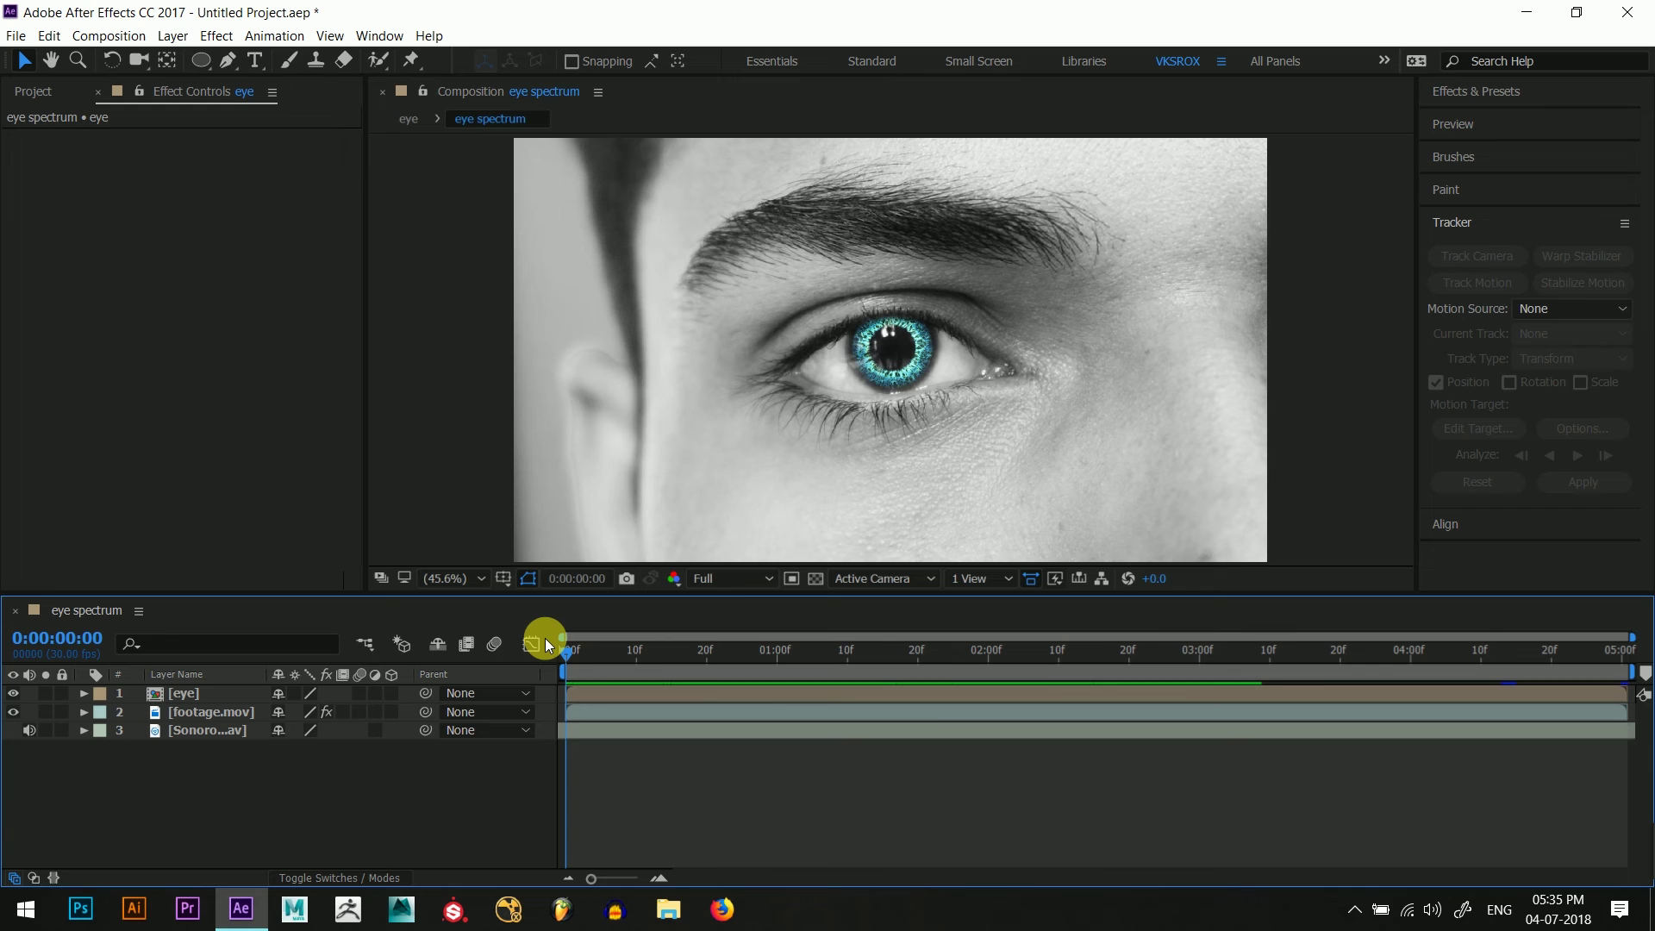
key("space")
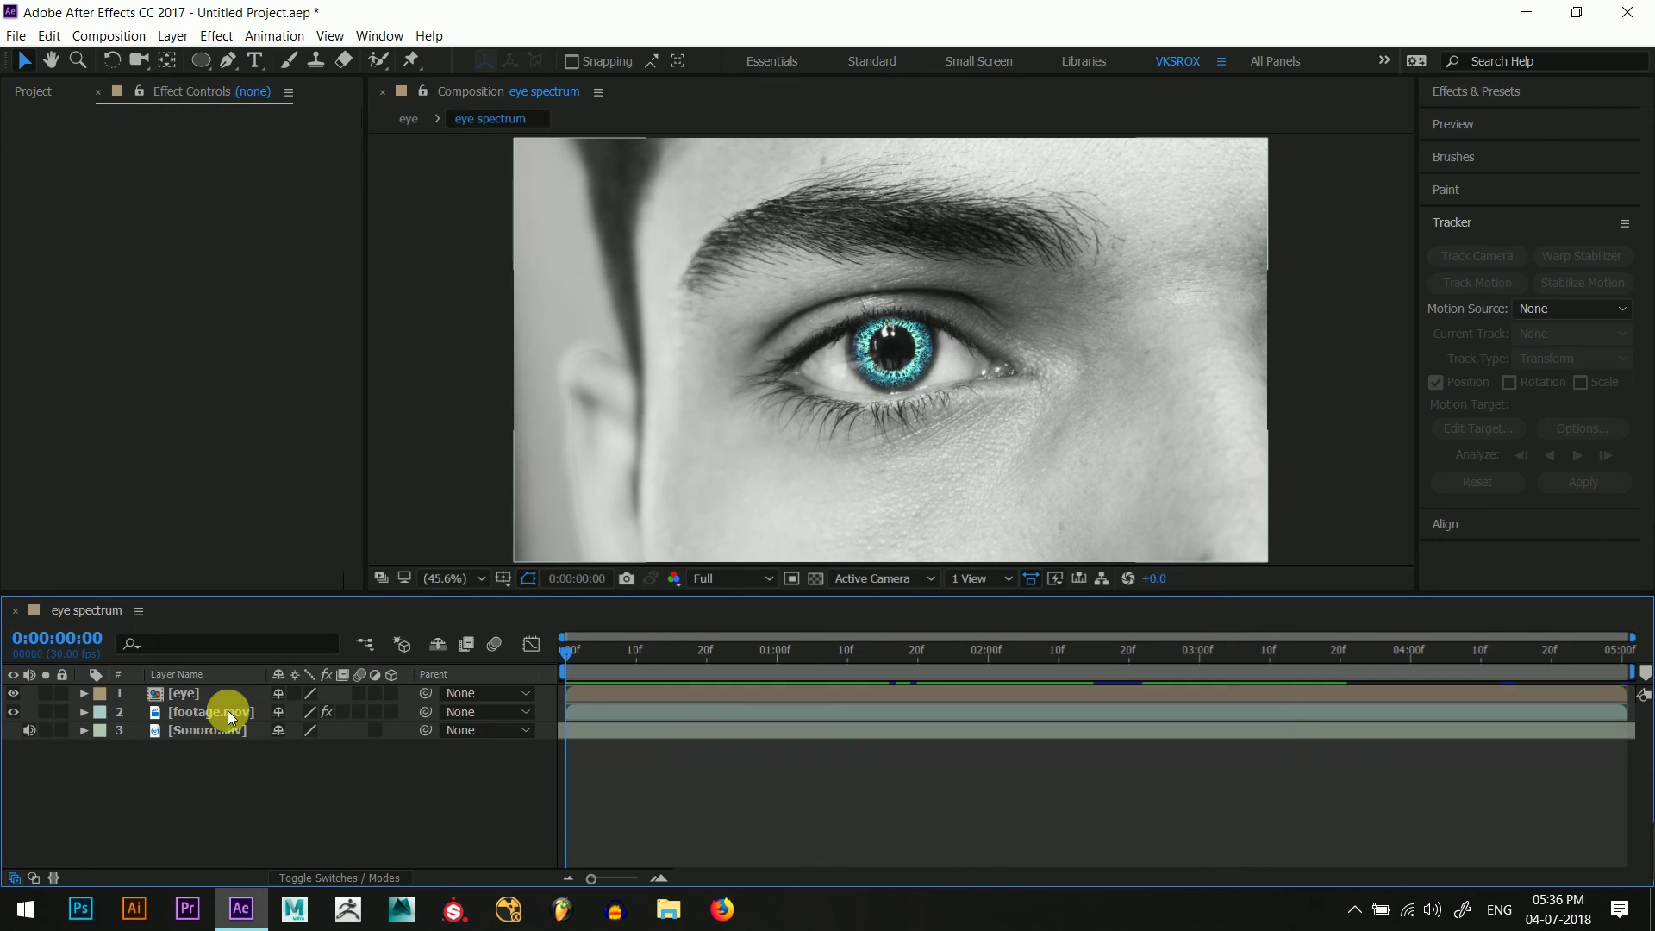
- Pre-compose the eye and footage.mov layers into a new composition named eye spectrum, moving all attributes
left_click(227, 710)
left_click(231, 696, "shift")
right_click(231, 707)
left_click(323, 716)
type("eye spectrum")
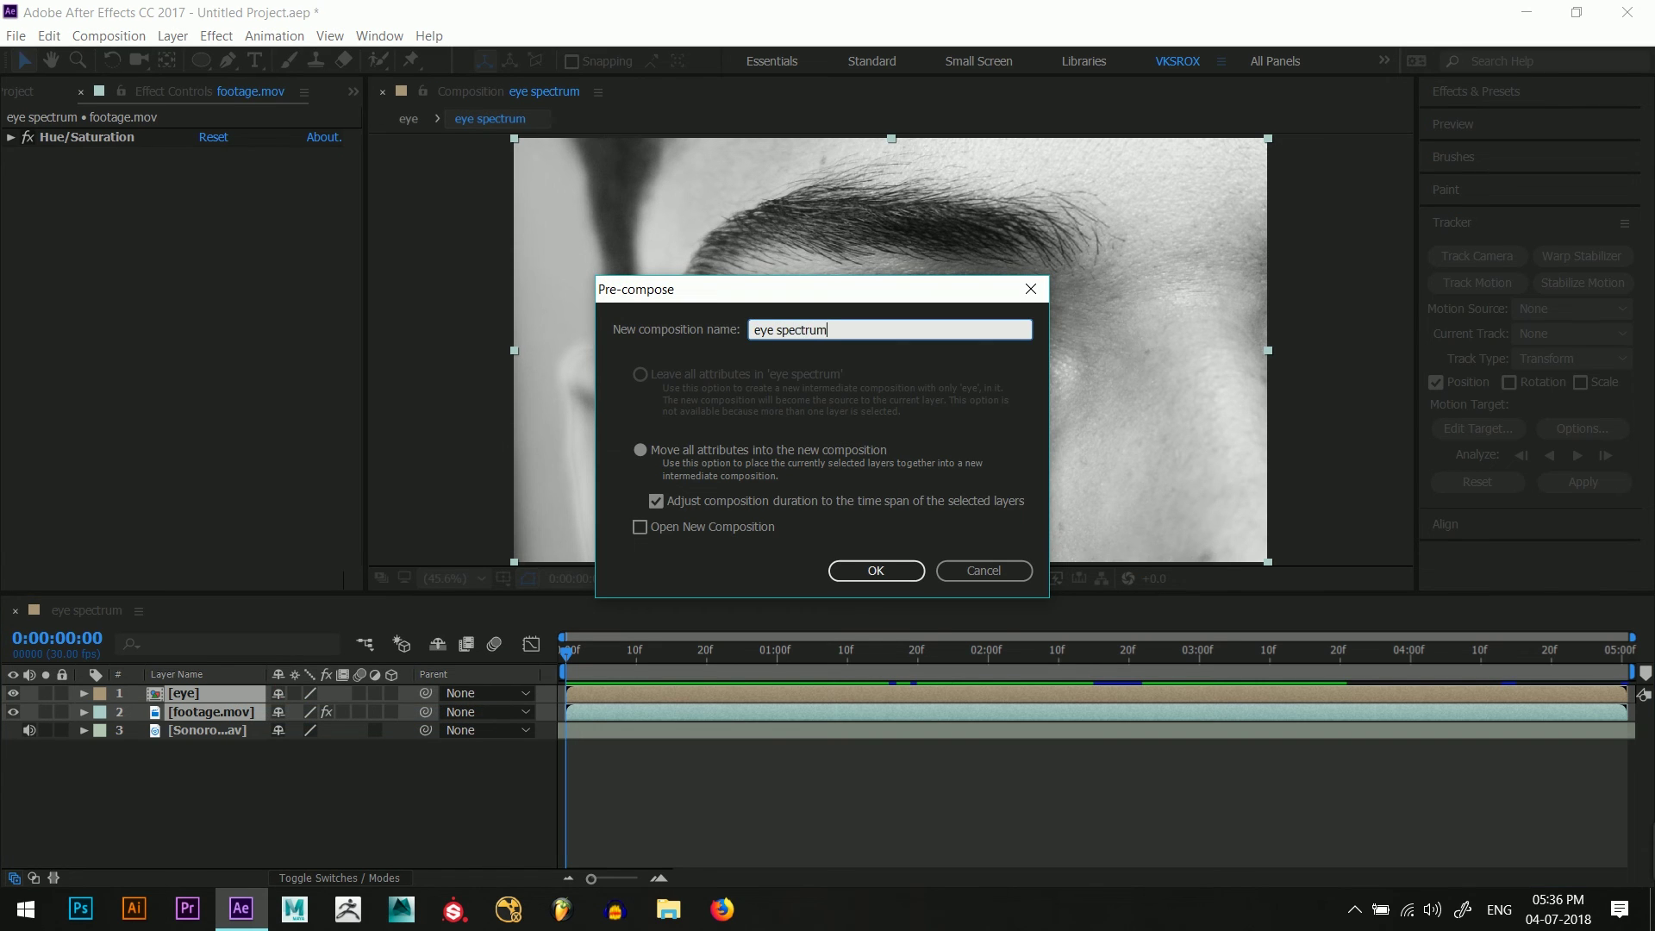
key("Return")
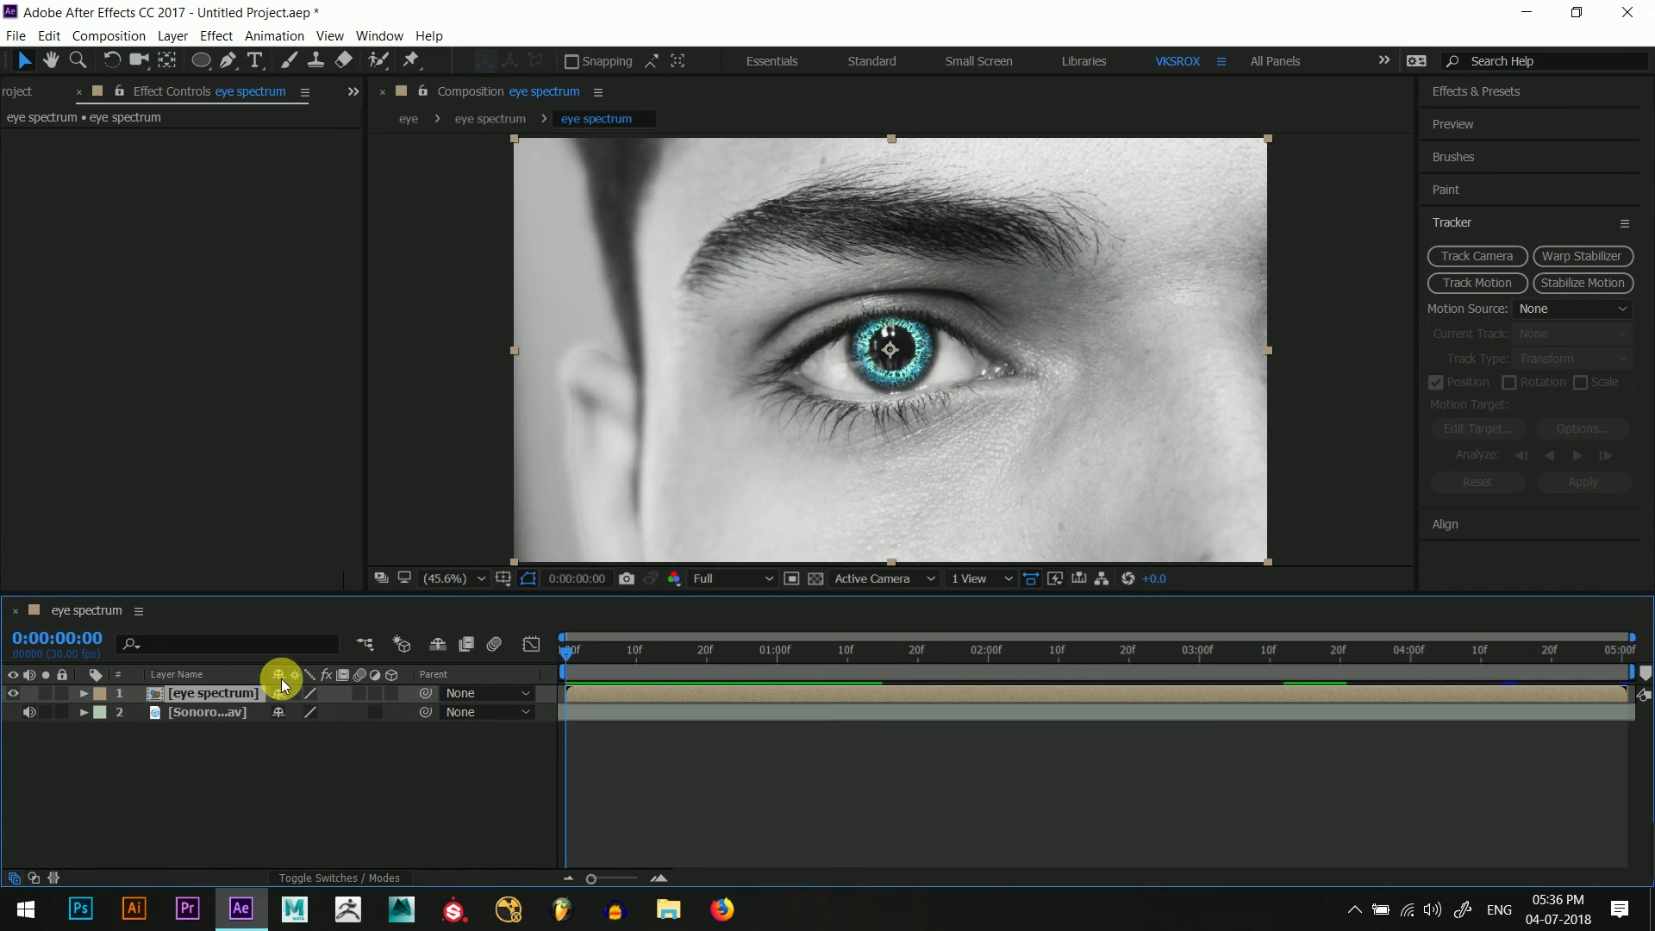
- Scale the eye spectrum layer up to 165% and shift it slightly down and left to frame the eye
key("s")
left_click_drag(311, 722, 380, 715)
left_click(925, 451)
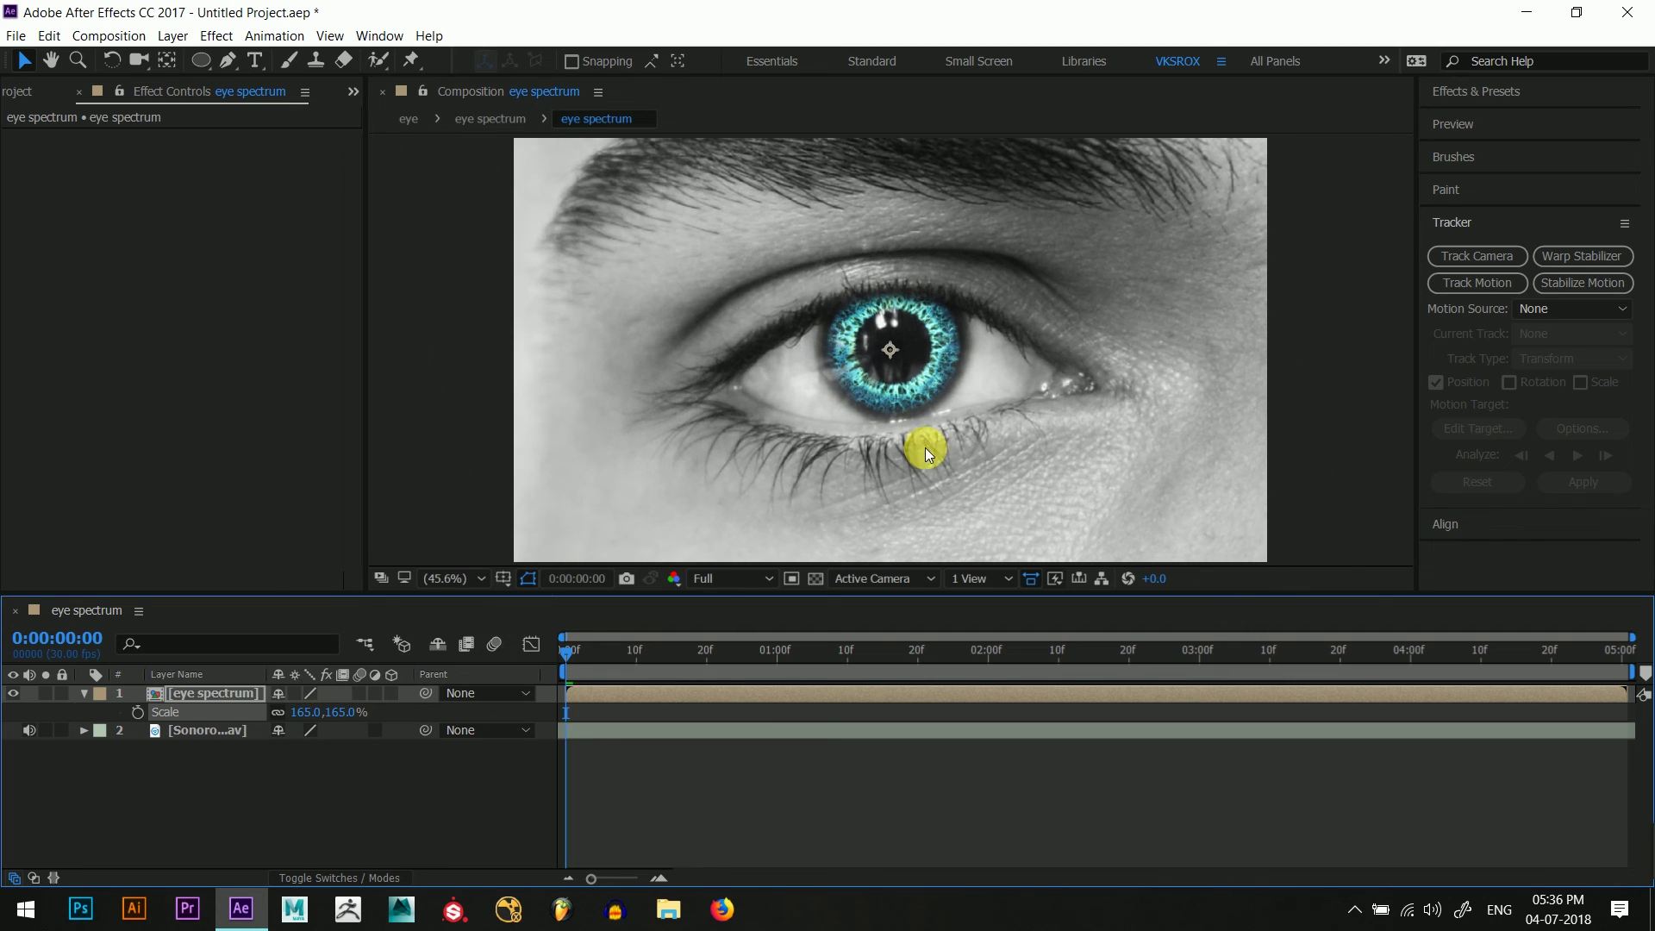
left_click_drag(935, 436, 924, 451)
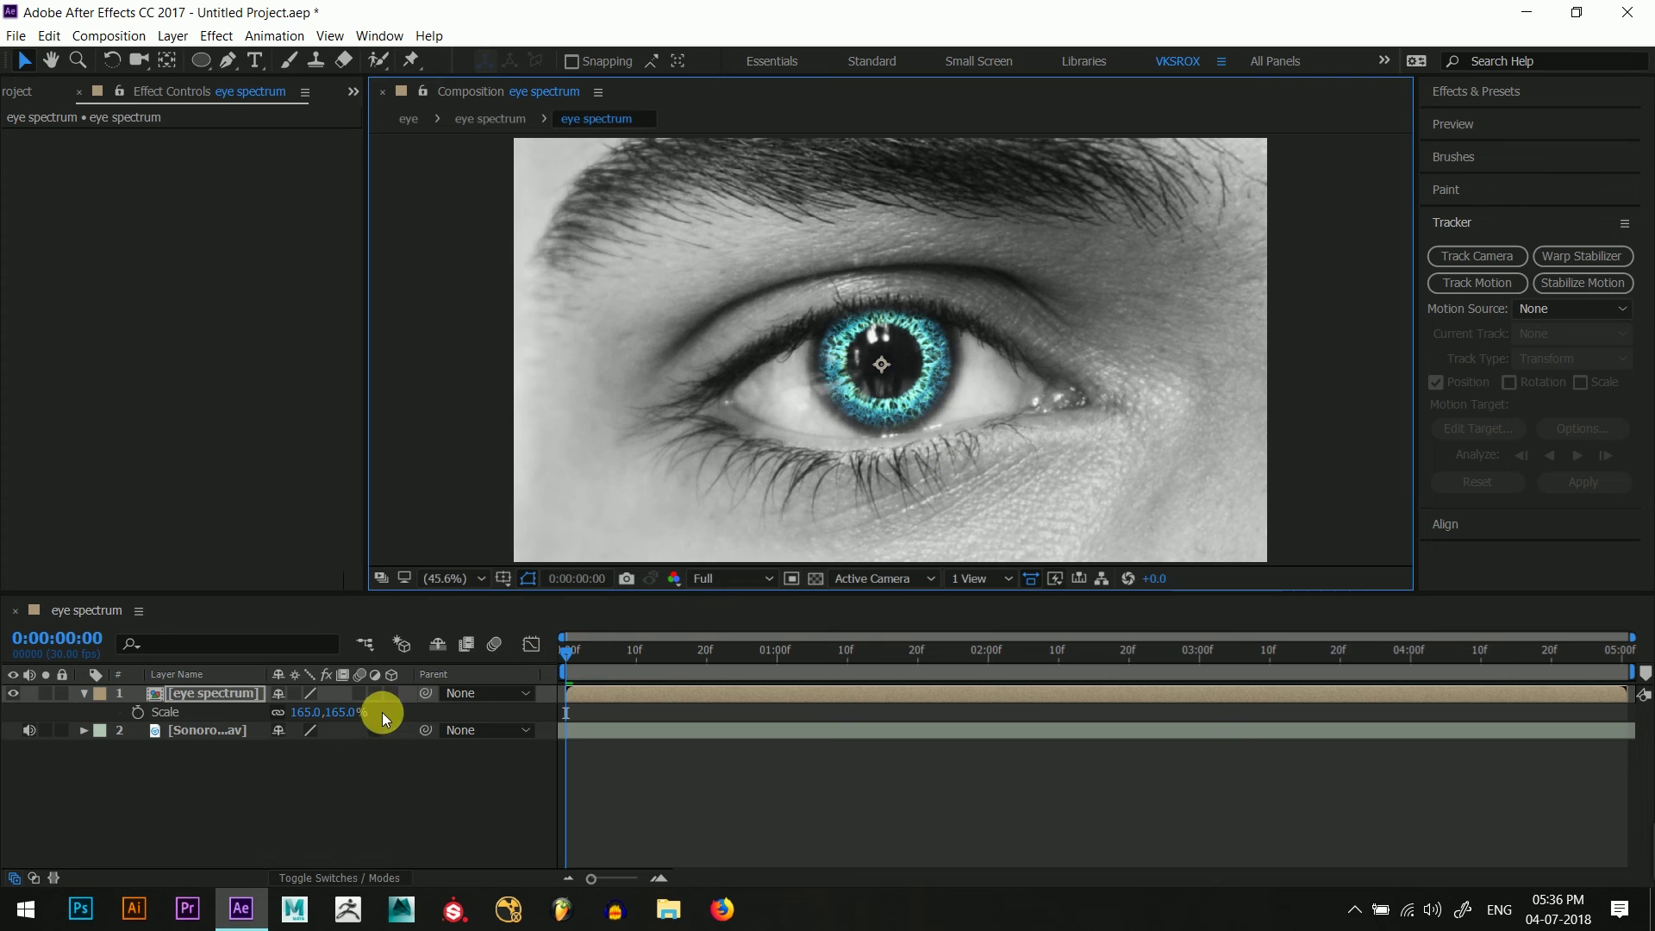
- Preview the opening frames of the composition several times to check the enlarged framing
key("space")
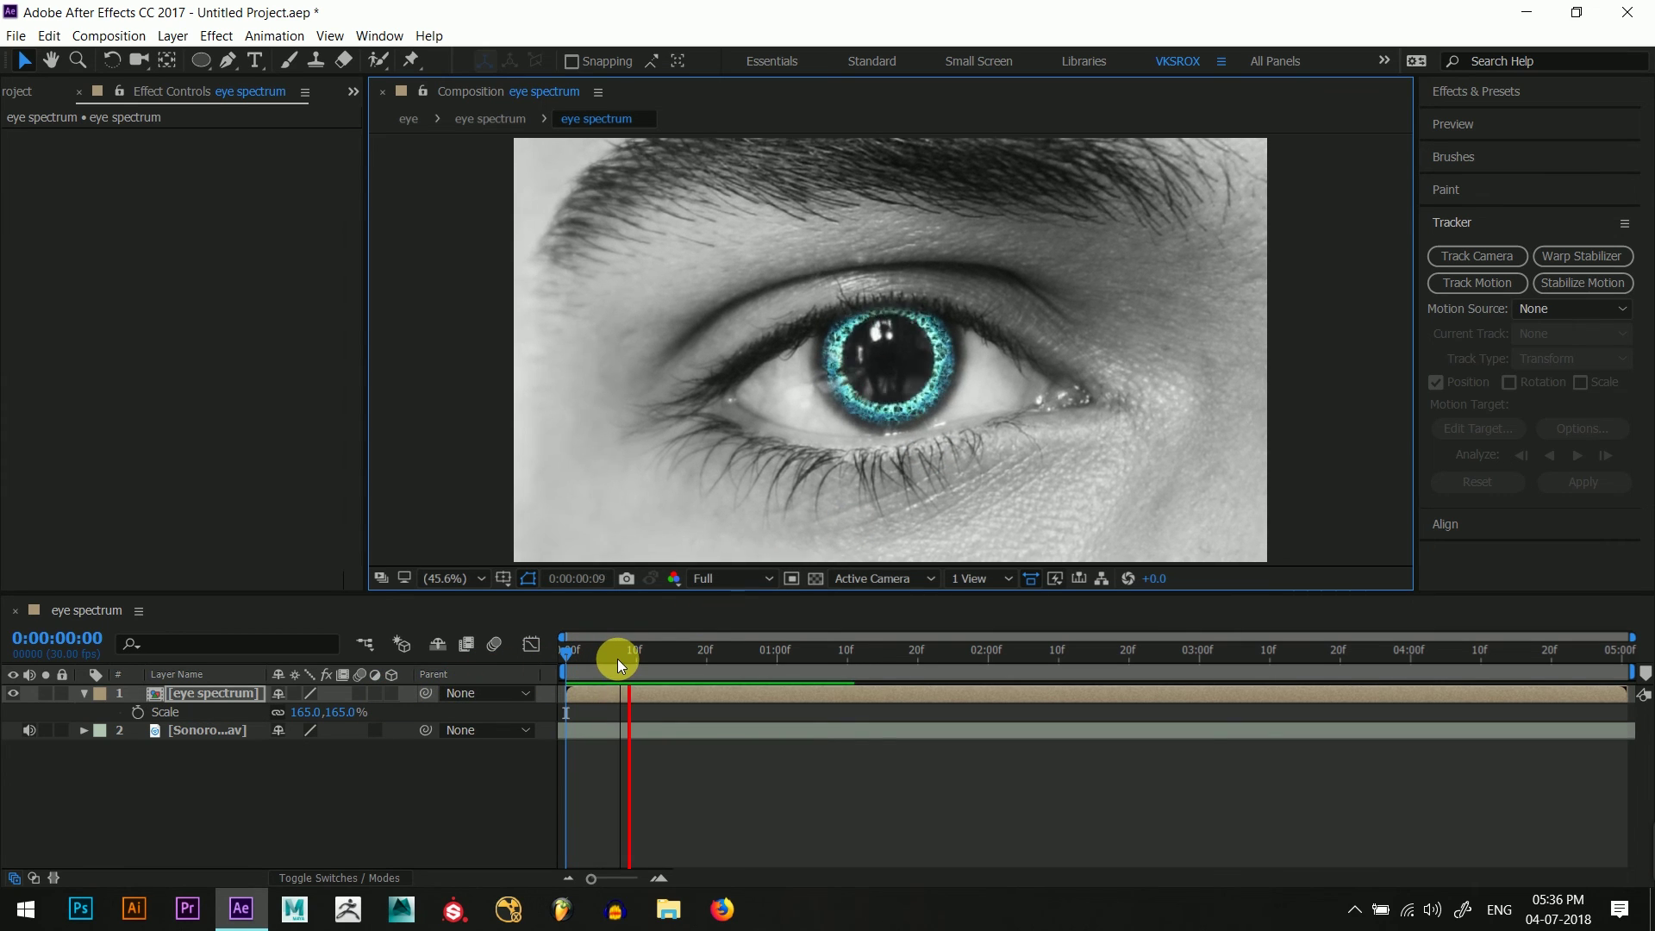
key("space")
left_click_drag(629, 655, 566, 651)
key("space")
key("space")
left_click_drag(620, 659, 536, 671)
key("space")
key("space")
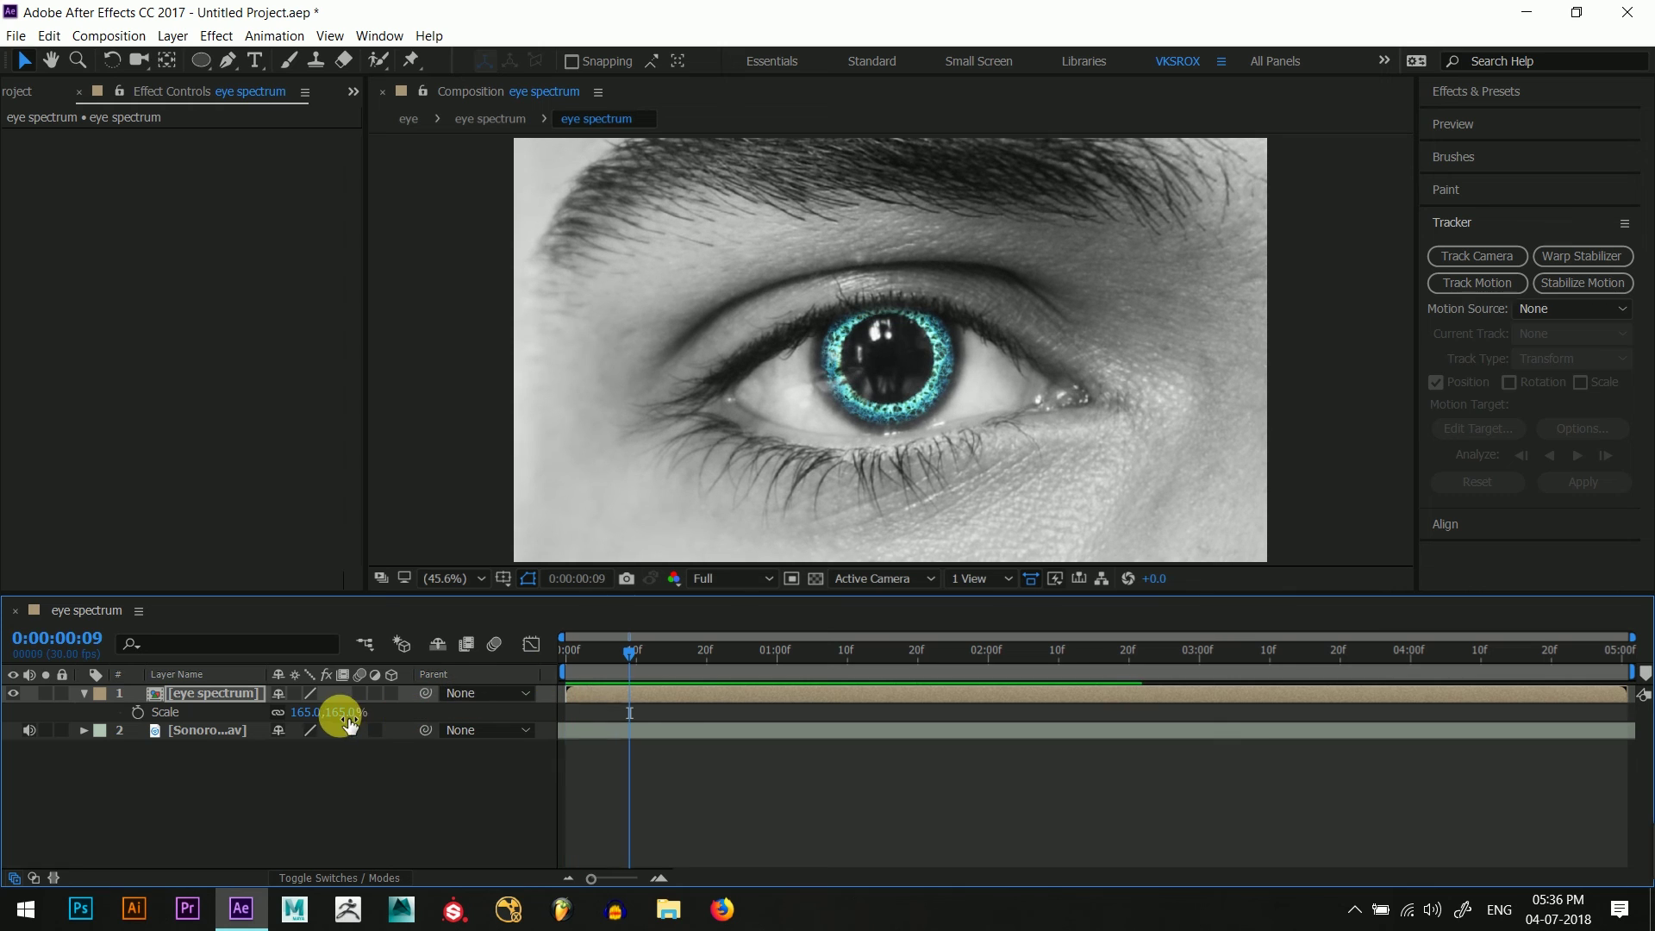
- Set the eye spectrum layer's scale to 150% and return to the start of the composition
key("Return")
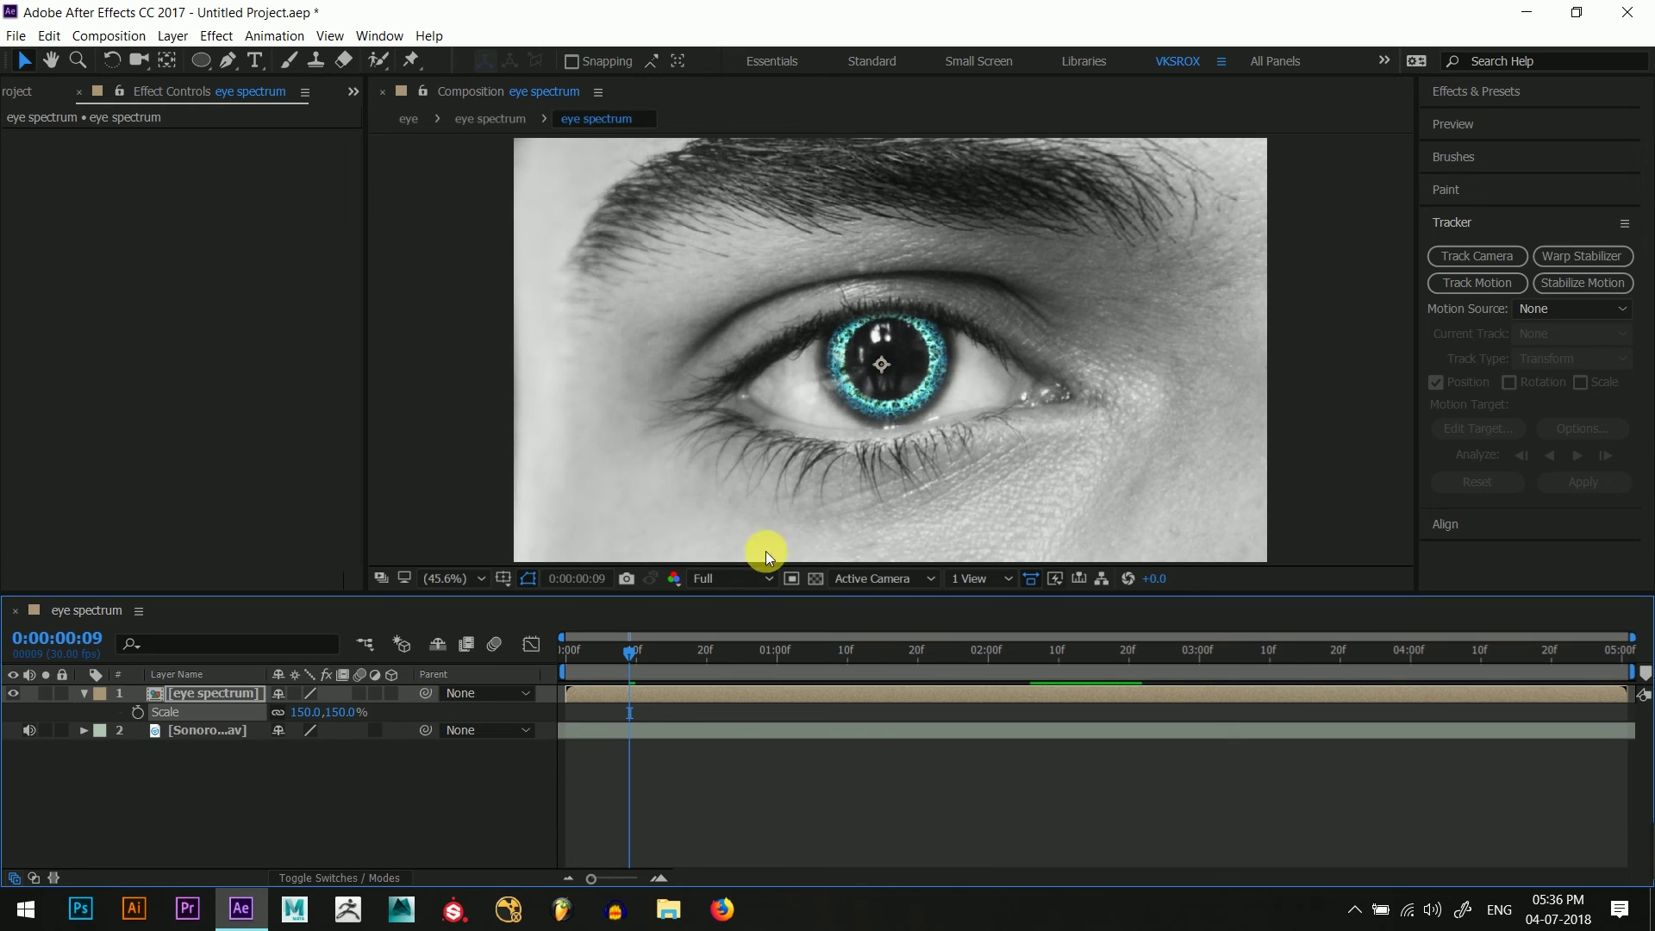
left_click(502, 814)
left_click_drag(596, 657, 536, 654)
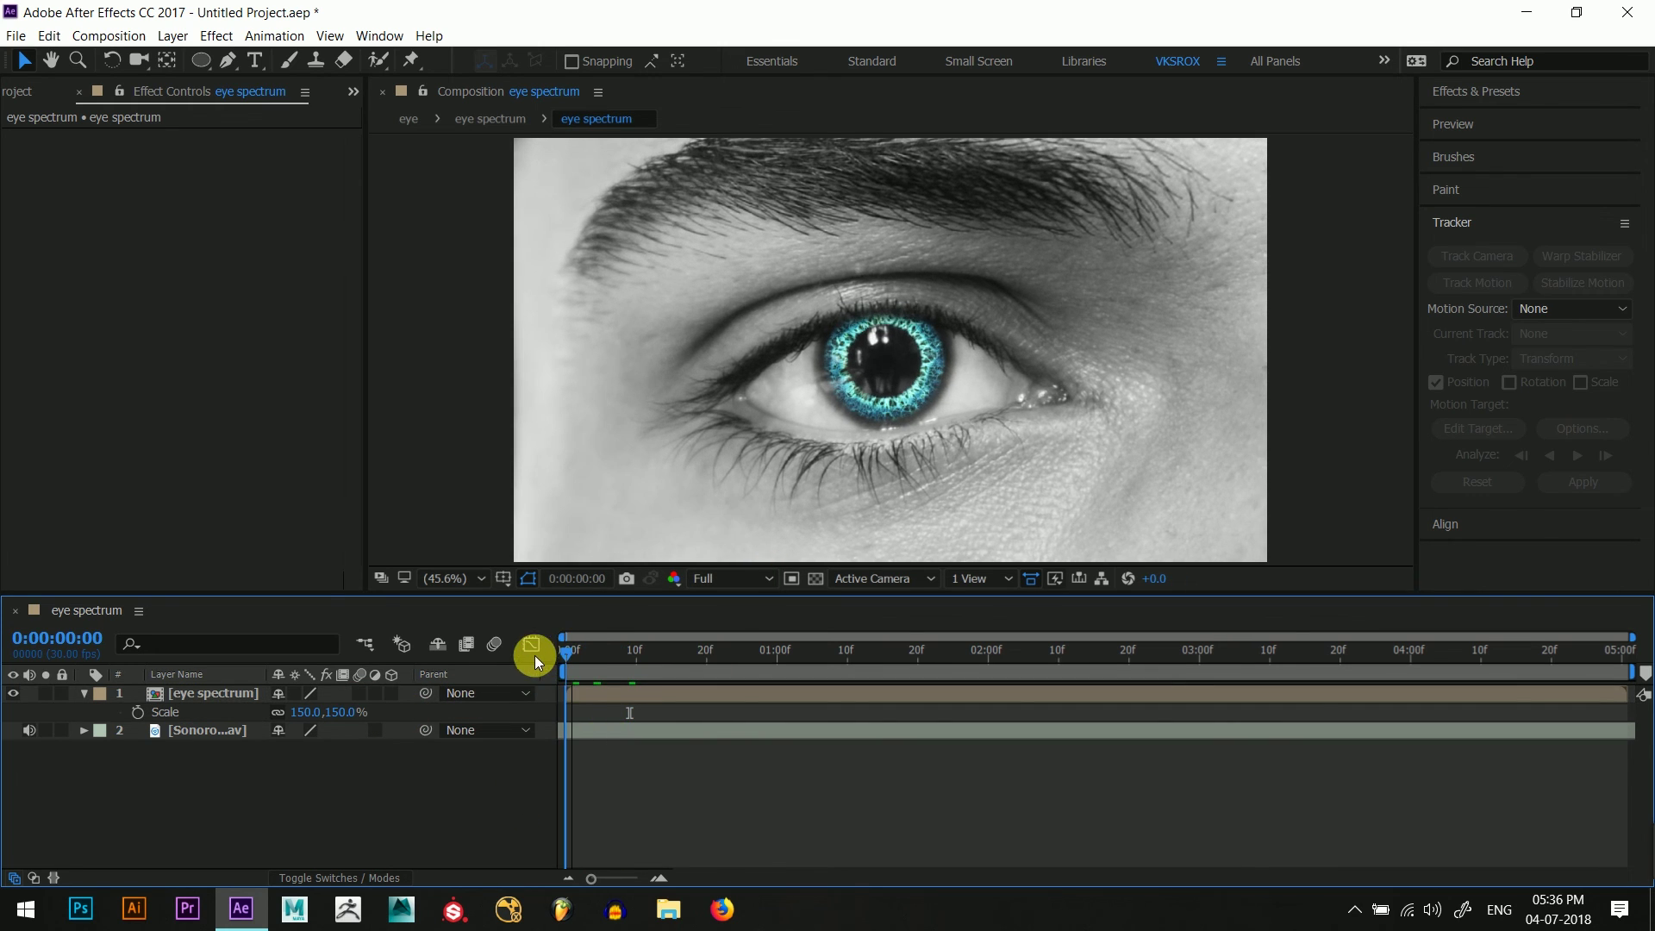
- Create a new adjustment layer above the eye spectrum layer
left_click(193, 696)
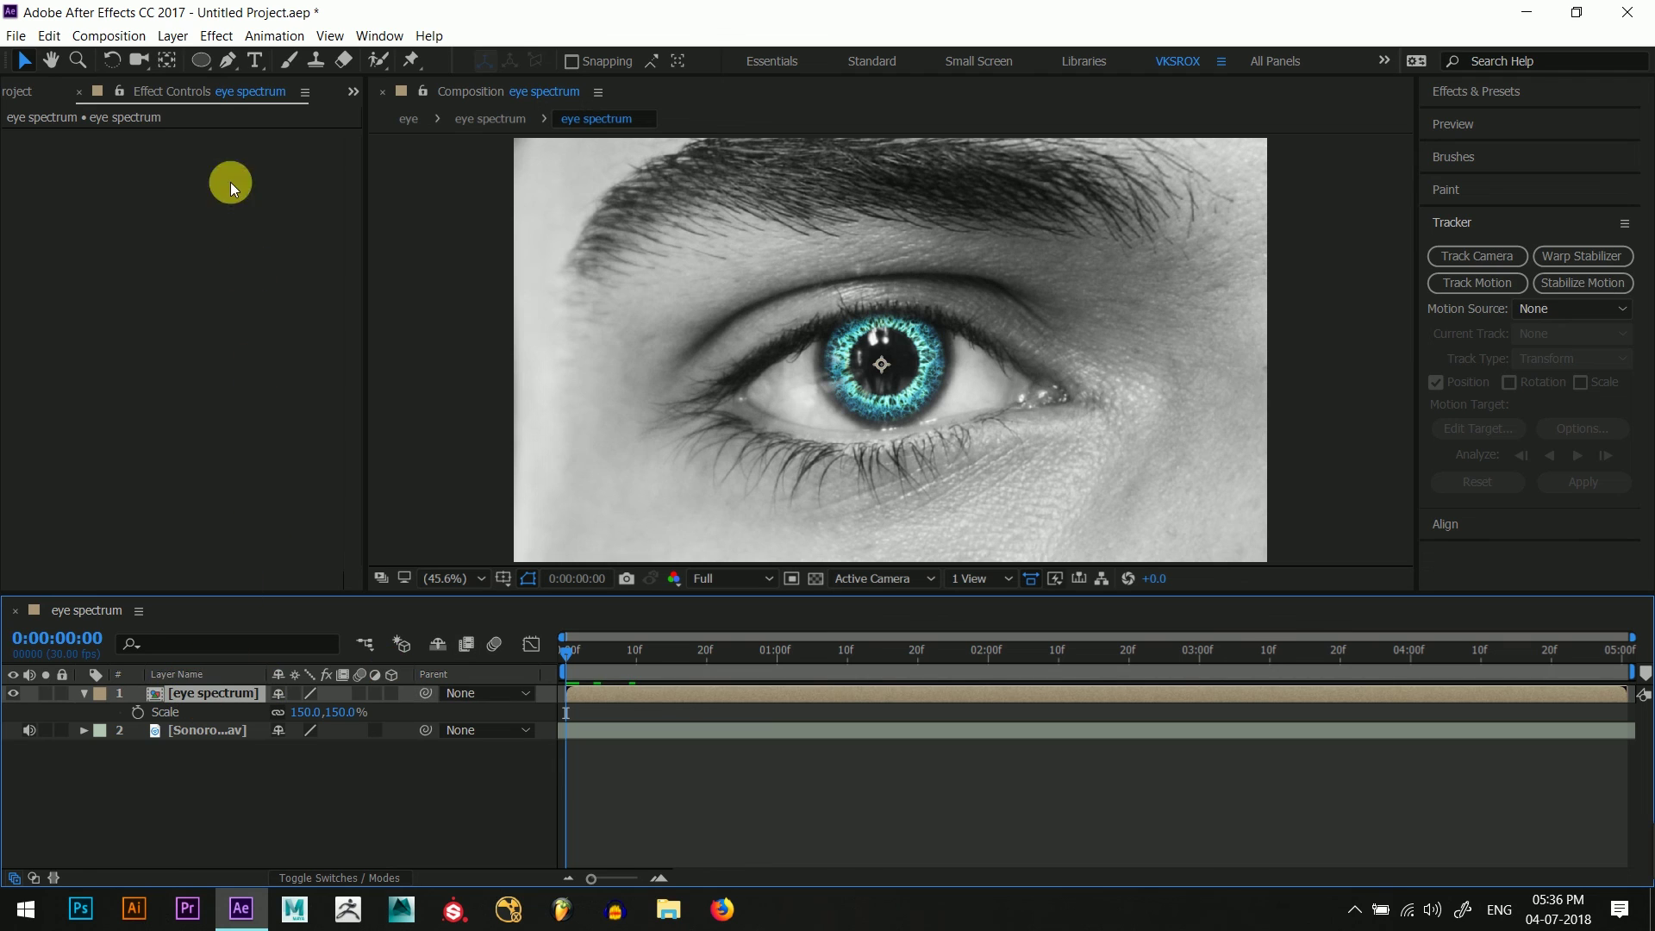
left_click(172, 35)
mouse_move(215, 59)
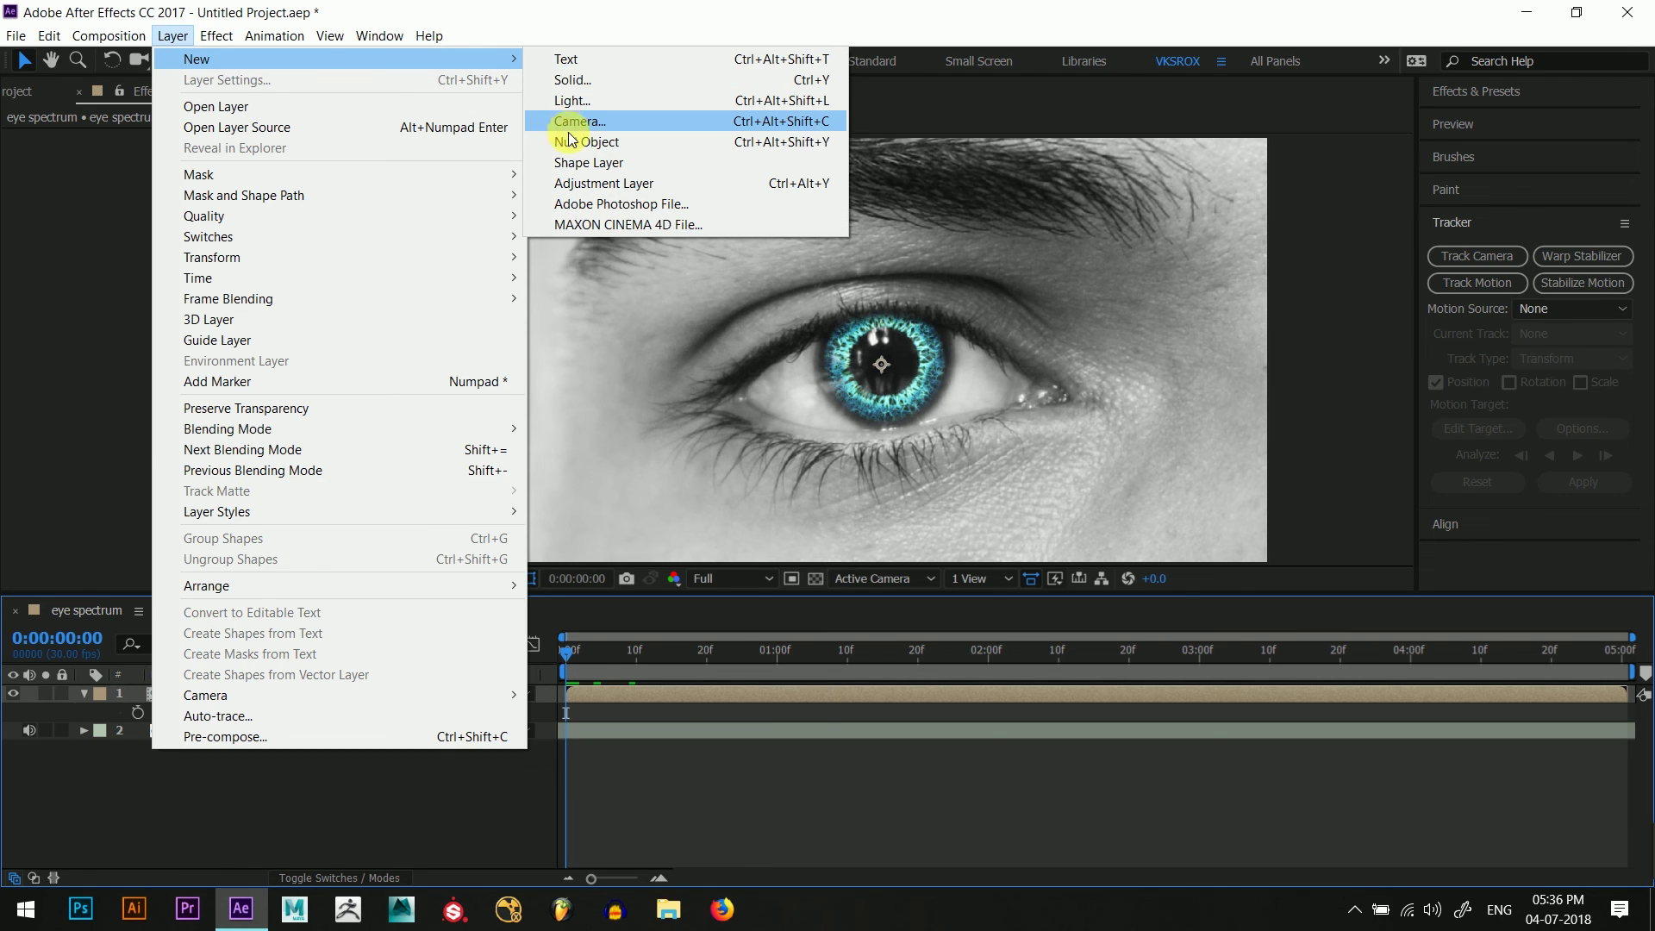
left_click(599, 184)
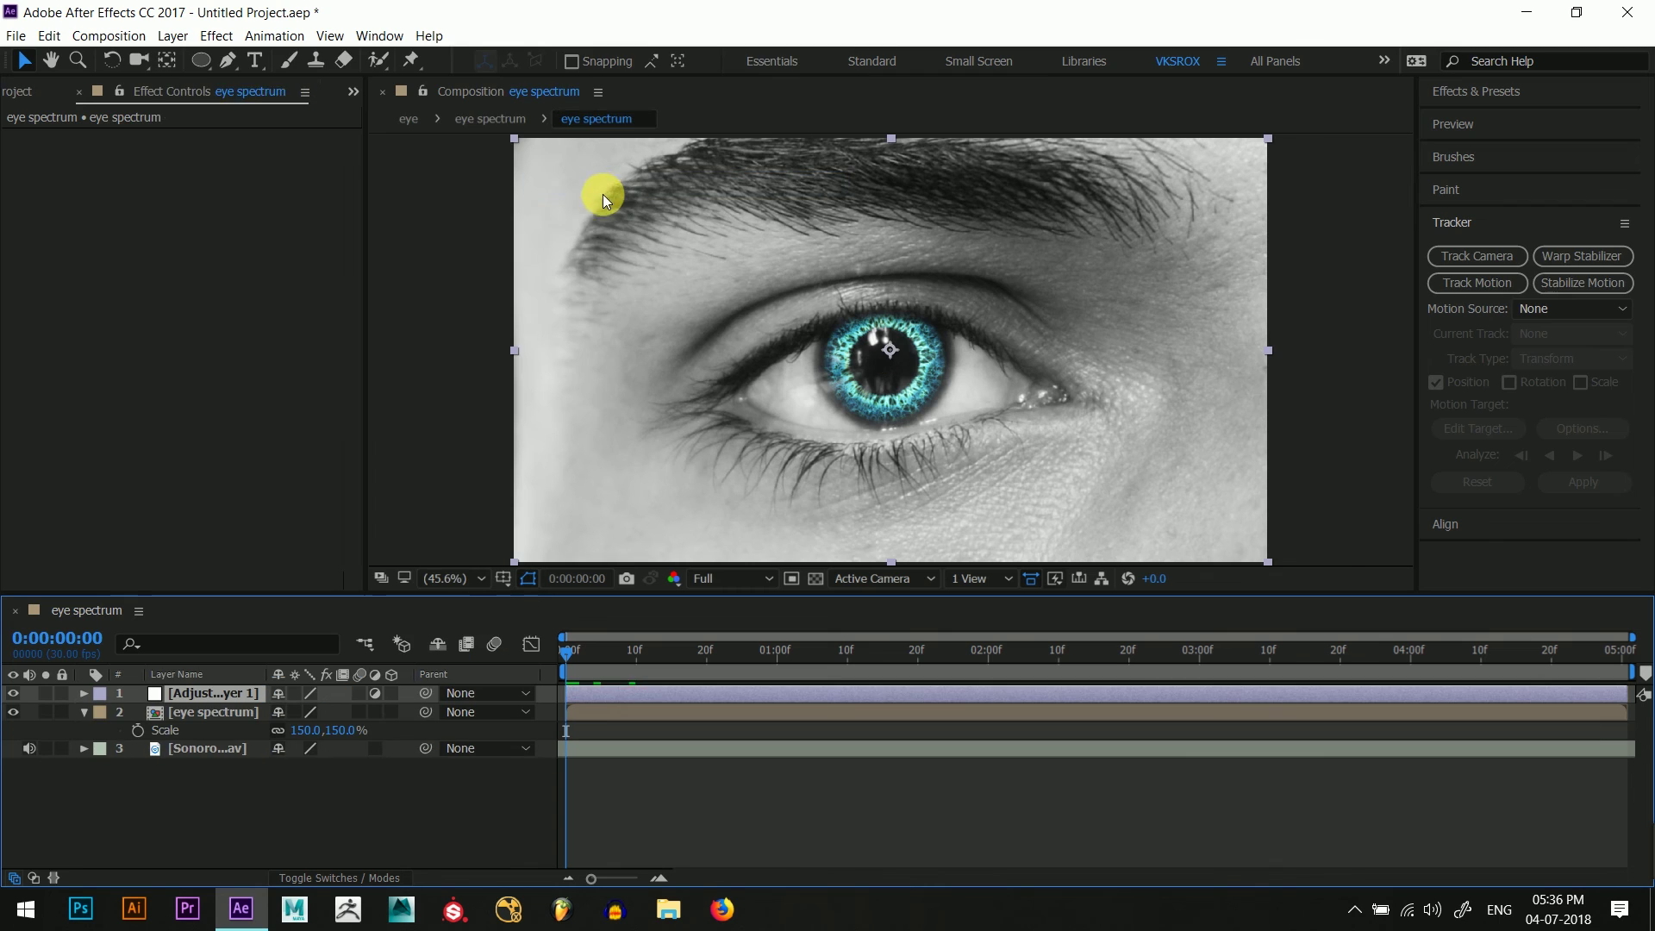
- Apply CC Radial Fast Blur to the adjustment layer with an Amount of 55
left_click(1479, 94)
left_click(1439, 126)
type("fast")
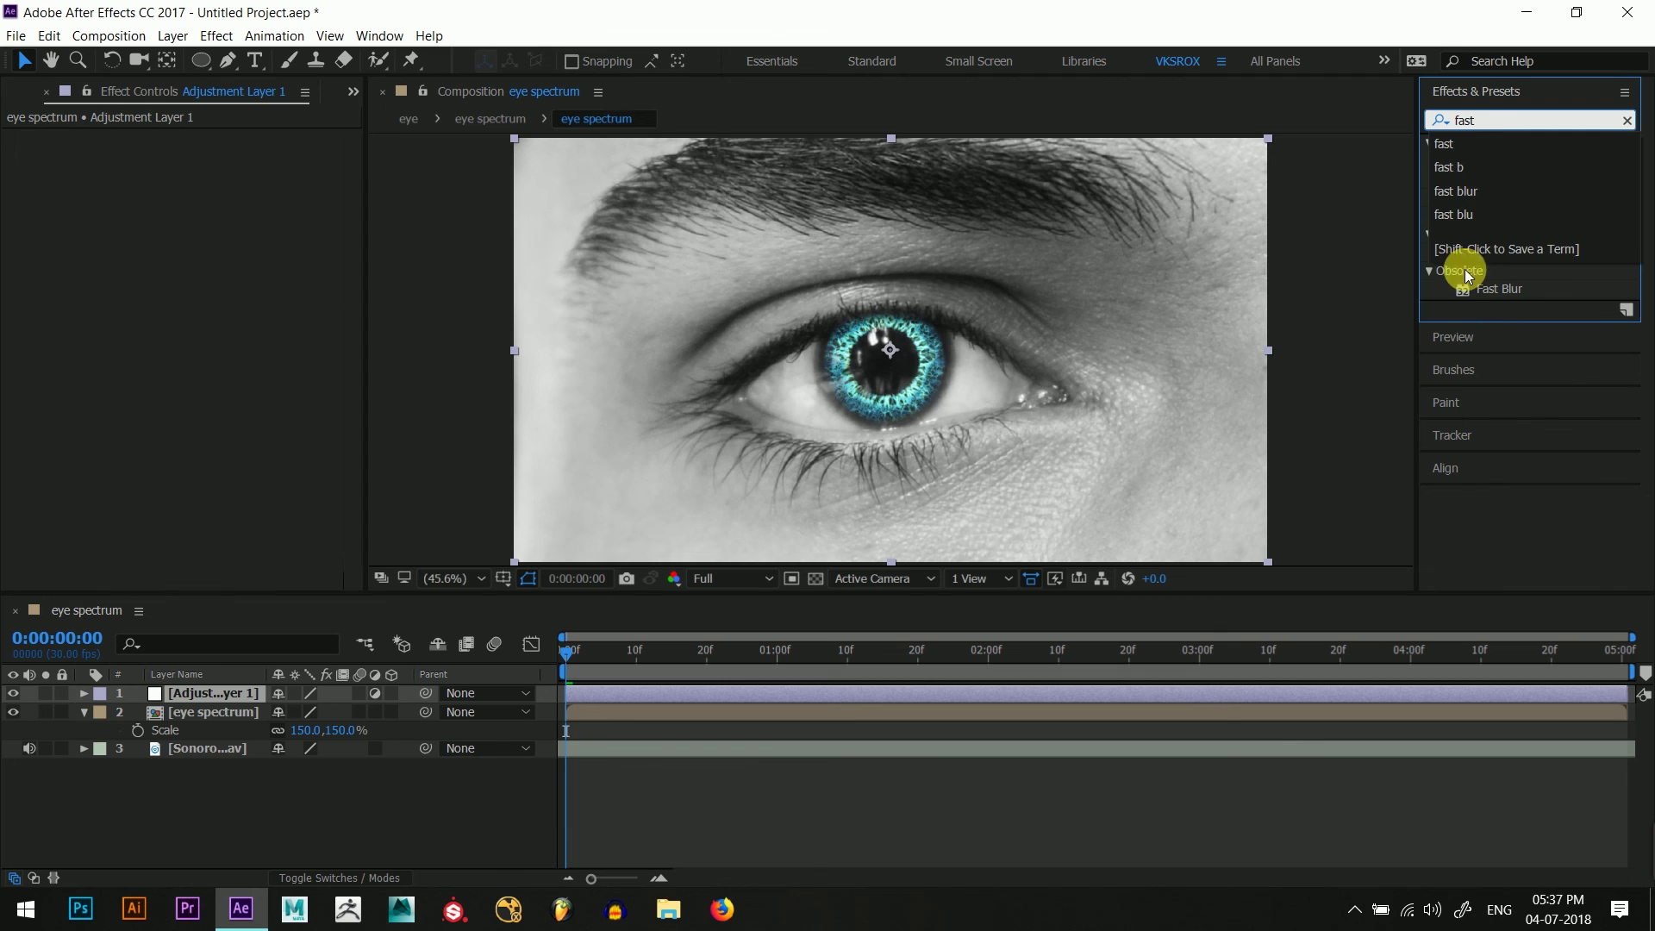
left_click_drag(1504, 251, 177, 692)
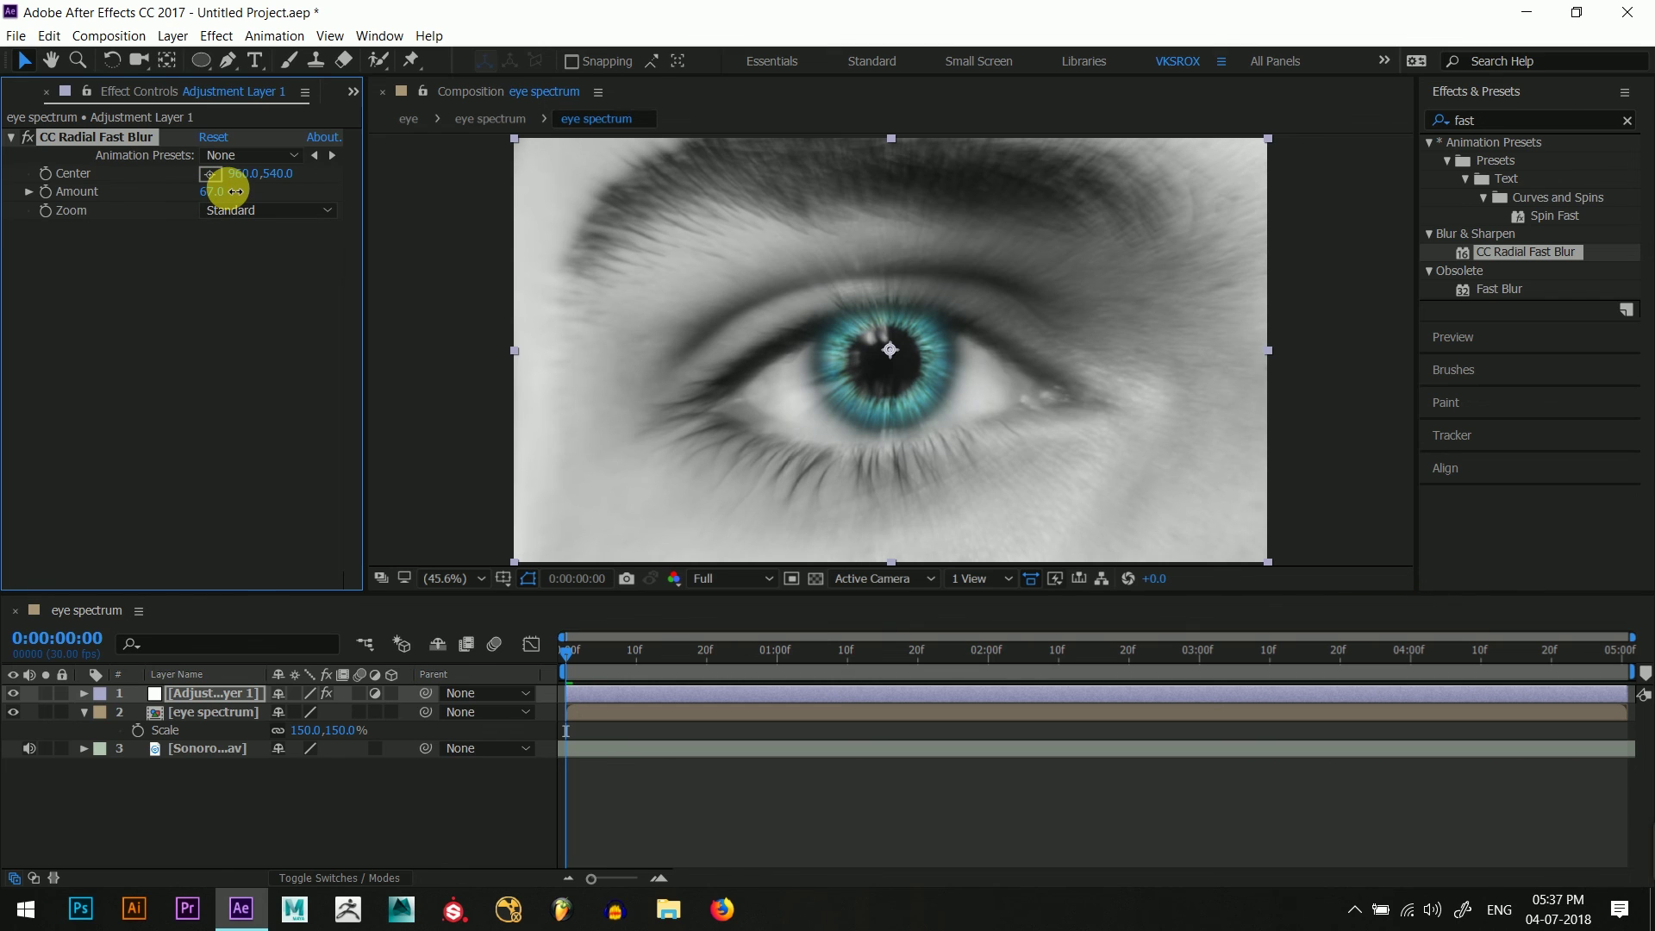
left_click(225, 309)
- Draw an elliptical mask around the eye on the adjustment layer and widen it to enclose the whole eye
left_click(200, 59)
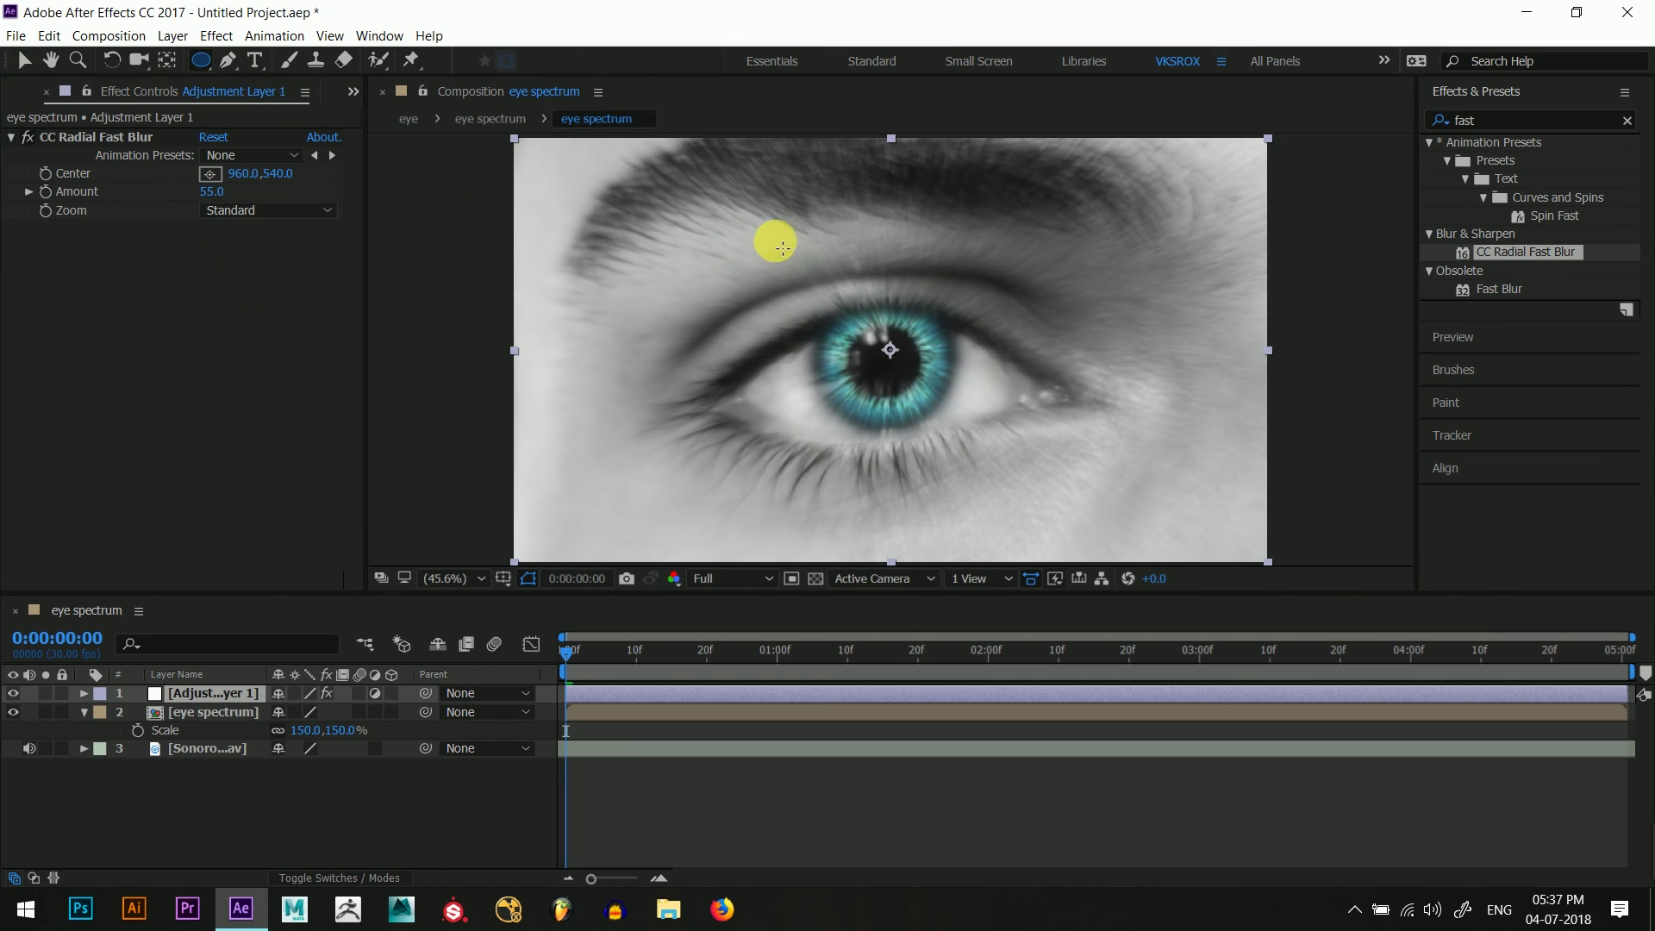
left_click_drag(734, 230, 1087, 521)
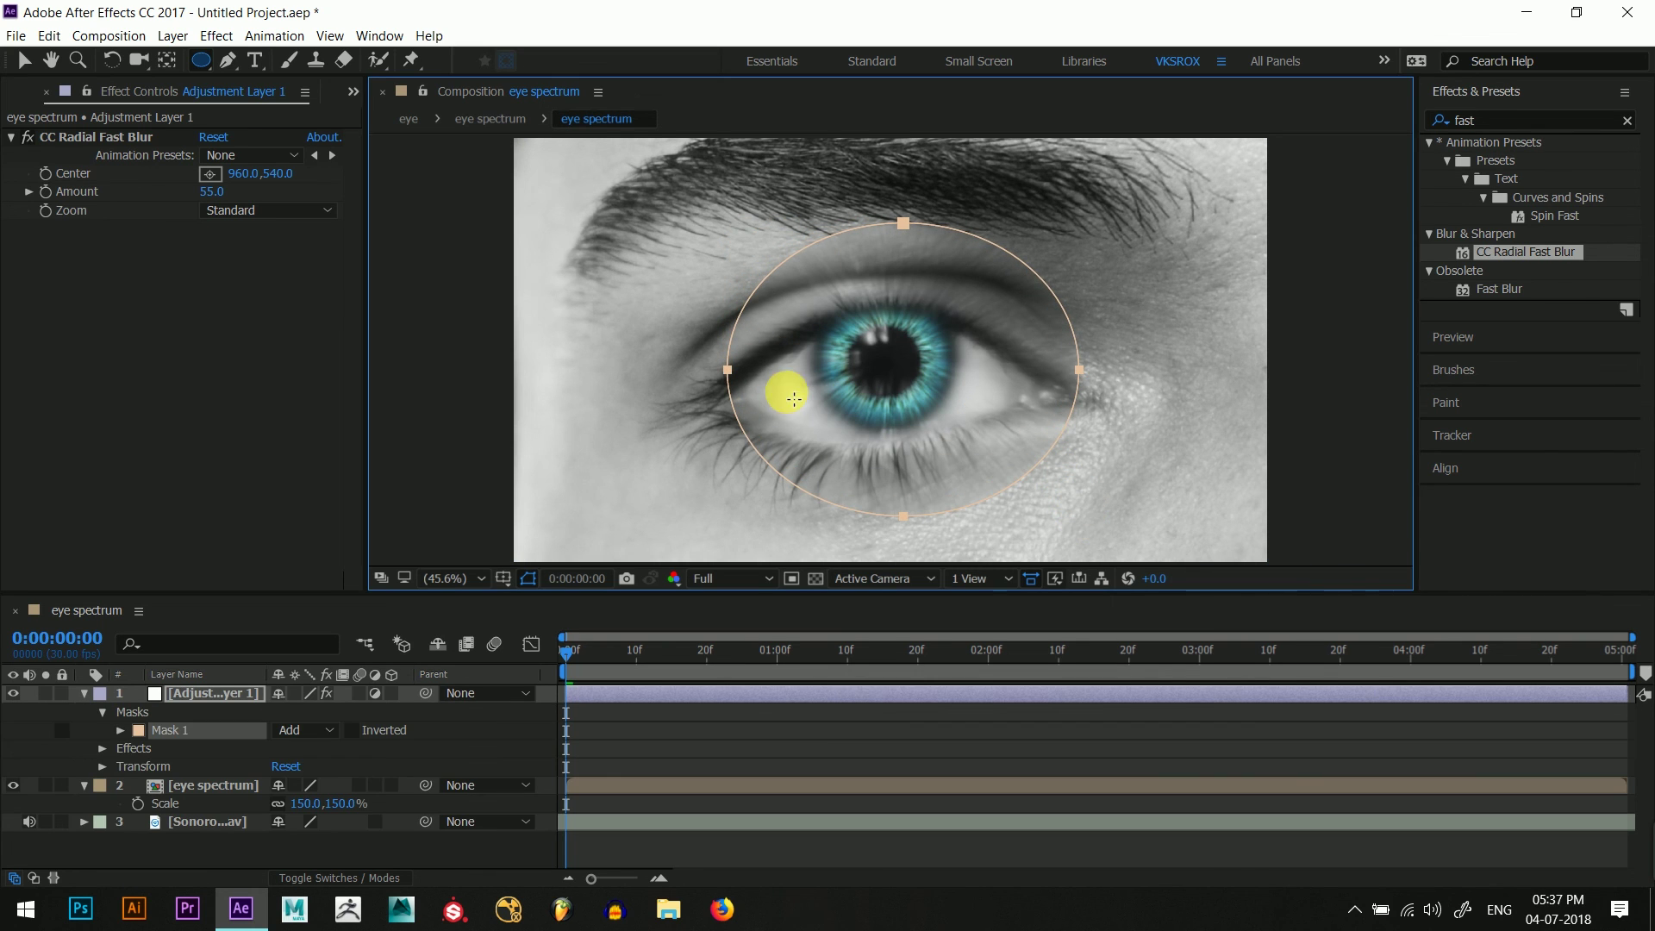
left_click(121, 730)
left_click(25, 62)
double_click(728, 370)
left_click_drag(724, 373, 685, 369)
- Set the adjustment layer's mask to Subtract with a 300-pixel feather so the blur affects only the surroundings of the eye
left_click(318, 733)
left_click(326, 631)
left_click_drag(325, 765, 602, 742)
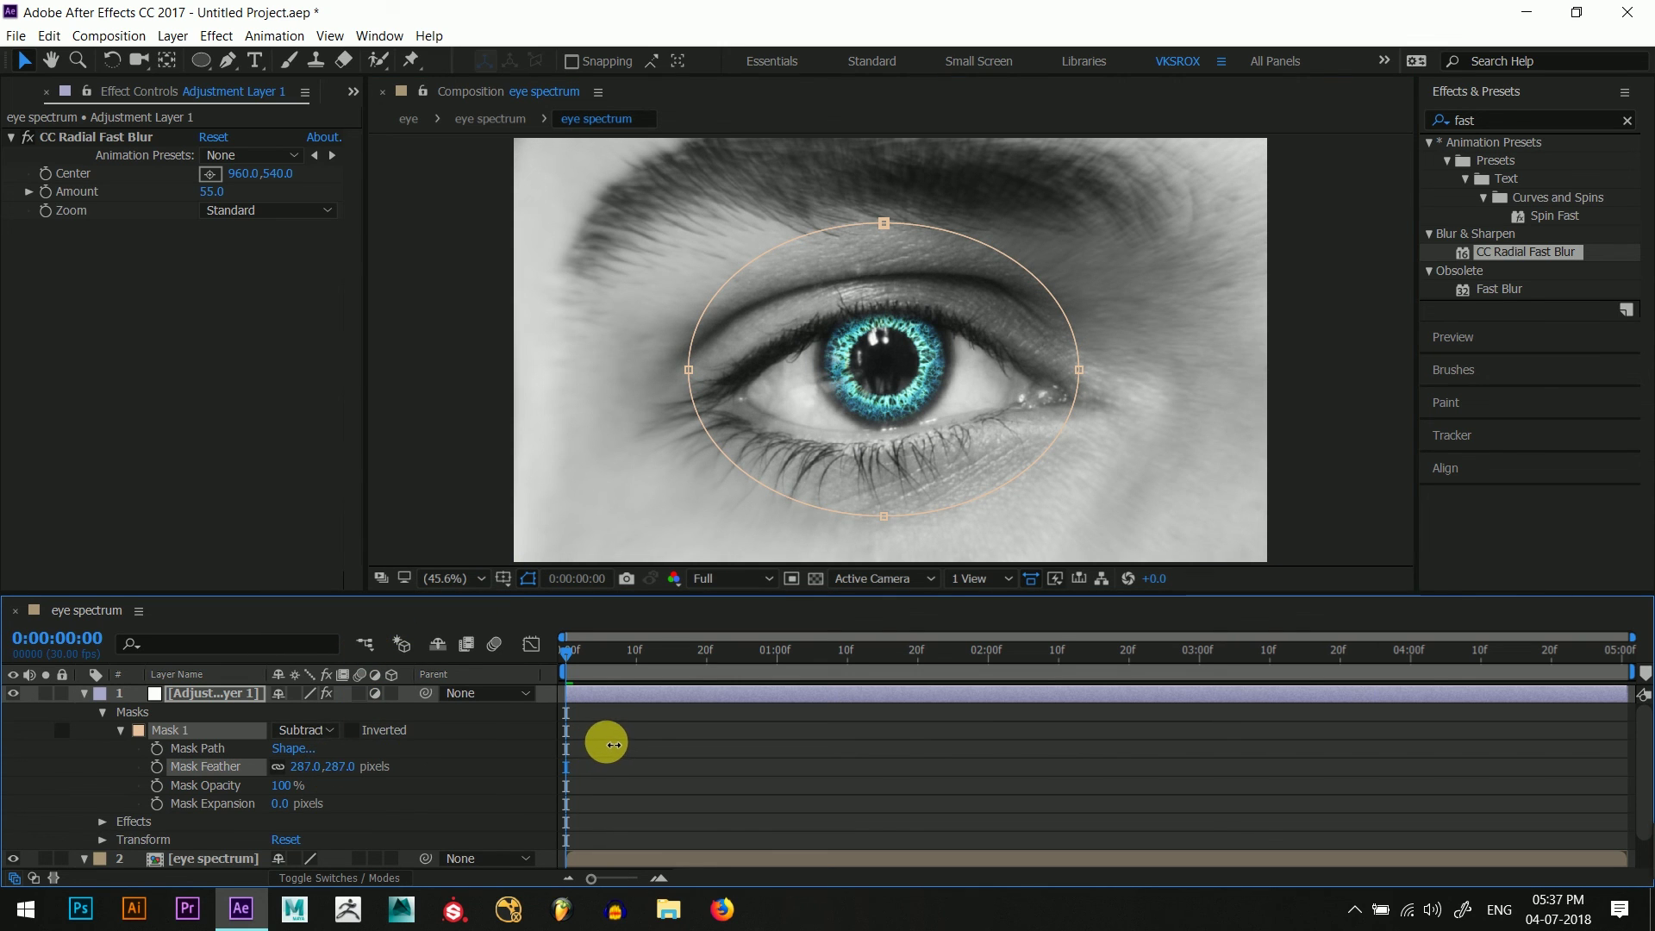
left_click(306, 767)
type("300.0,300")
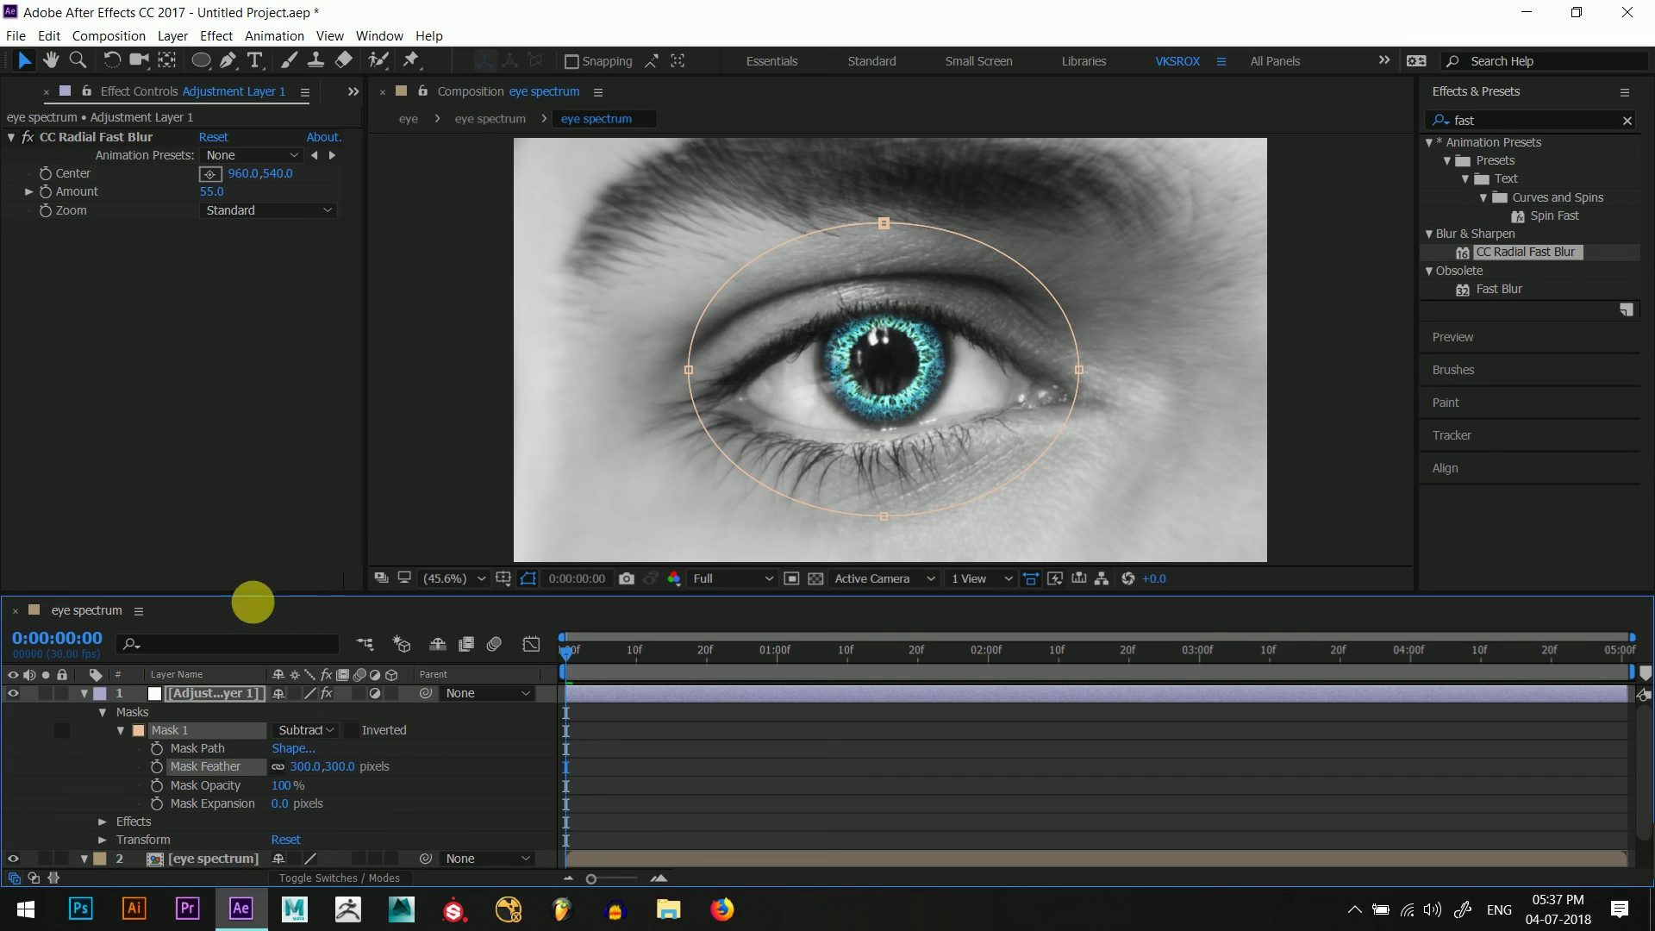
left_click(84, 694)
left_click(186, 810)
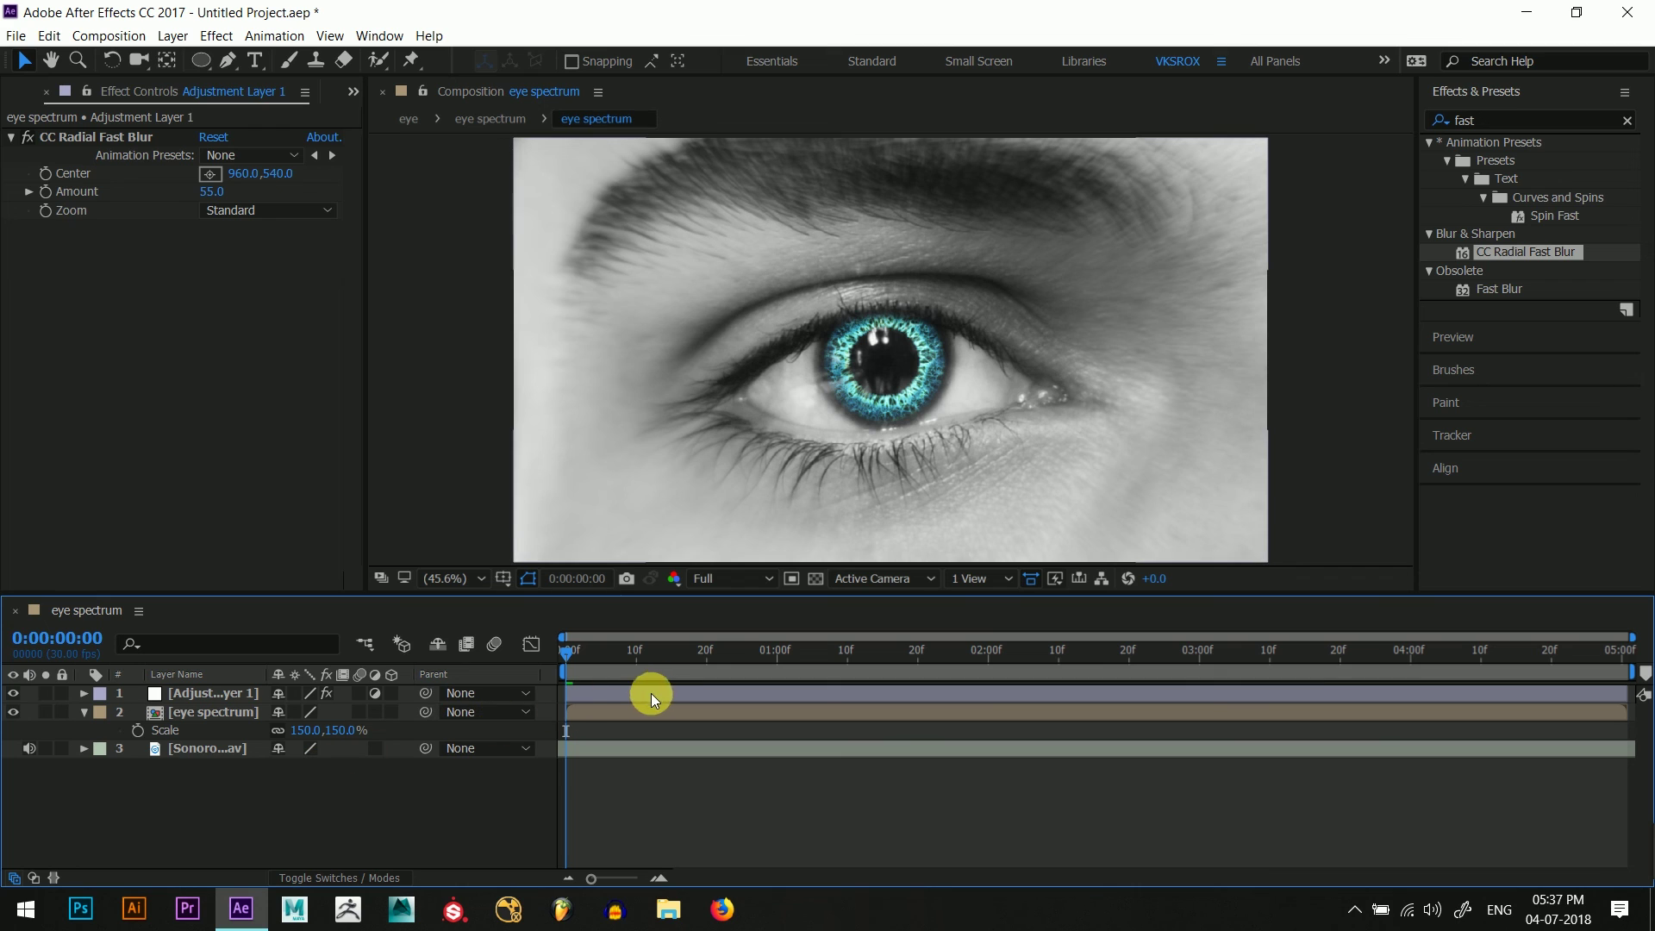
- Apply the Levels effect to Adjustment Layer 1 and fine-tune its input levels
left_click(229, 693)
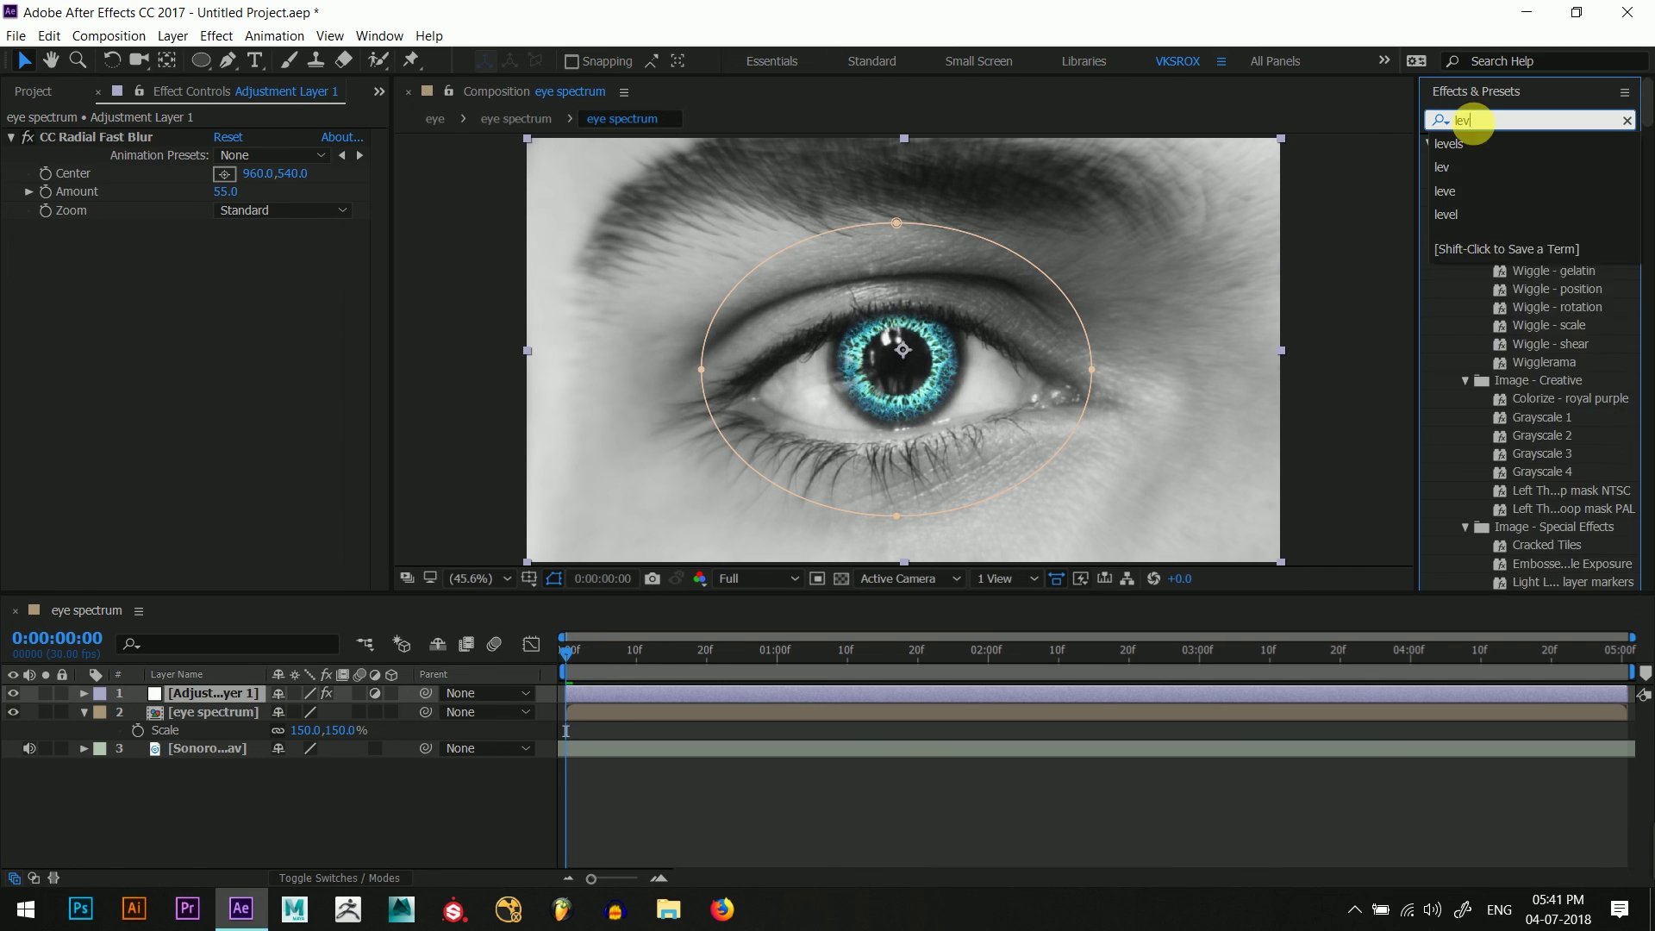
type("els")
double_click(1491, 270)
left_click_drag(336, 391, 323, 397)
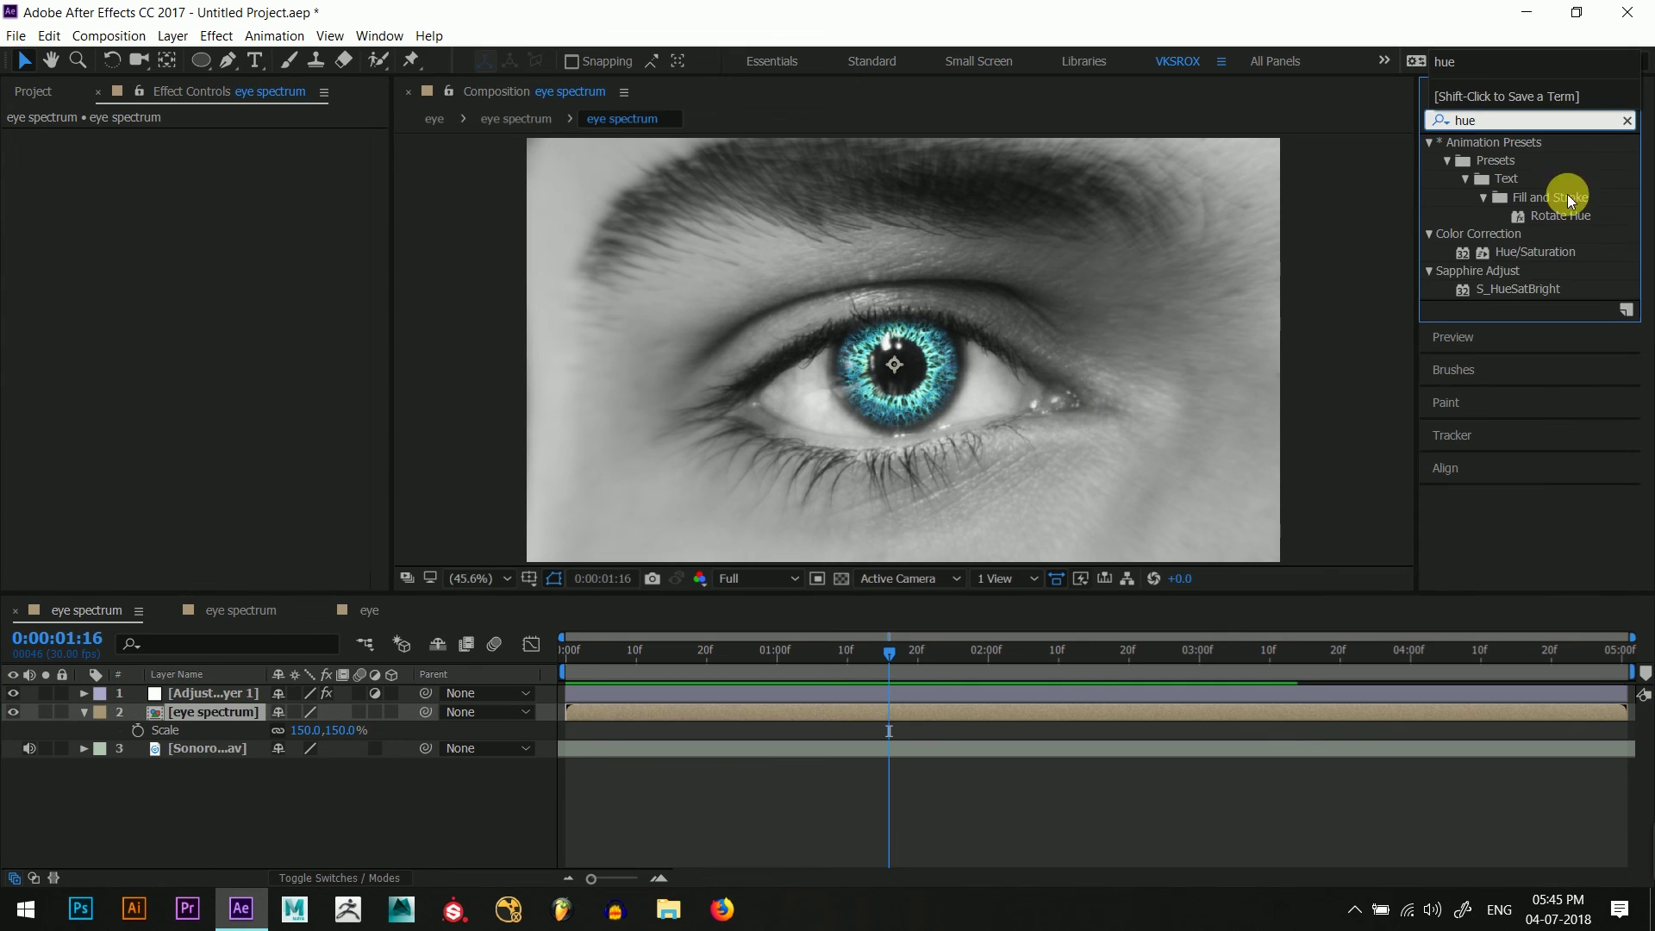
- Apply Hue/Saturation to the eye spectrum layer and adjust it slightly
double_click(1535, 251)
mouse_move(221, 276)
left_mouse_down()
mouse_move(234, 280)
mouse_move(217, 282)
mouse_move(220, 307)
mouse_move(246, 296)
mouse_move(241, 271)
mouse_move(220, 283)
left_mouse_up()
left_click(10, 137)
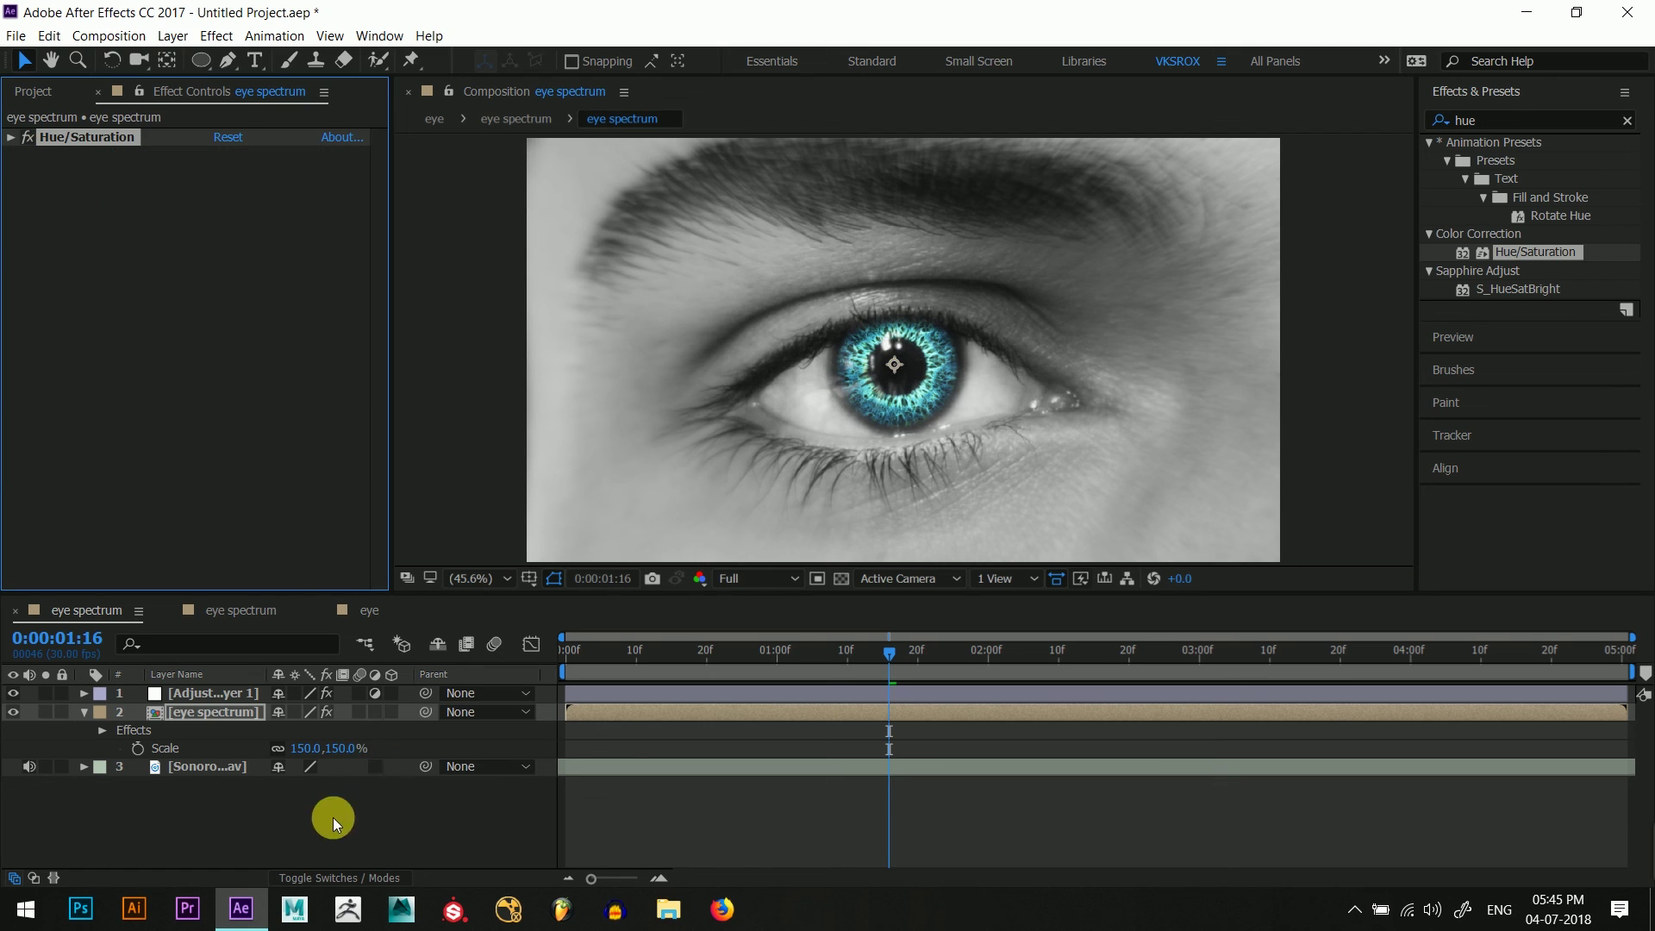
left_click(333, 817)
left_click(83, 712)
left_click(1354, 909)
left_click(1377, 825)
left_click(1134, 612)
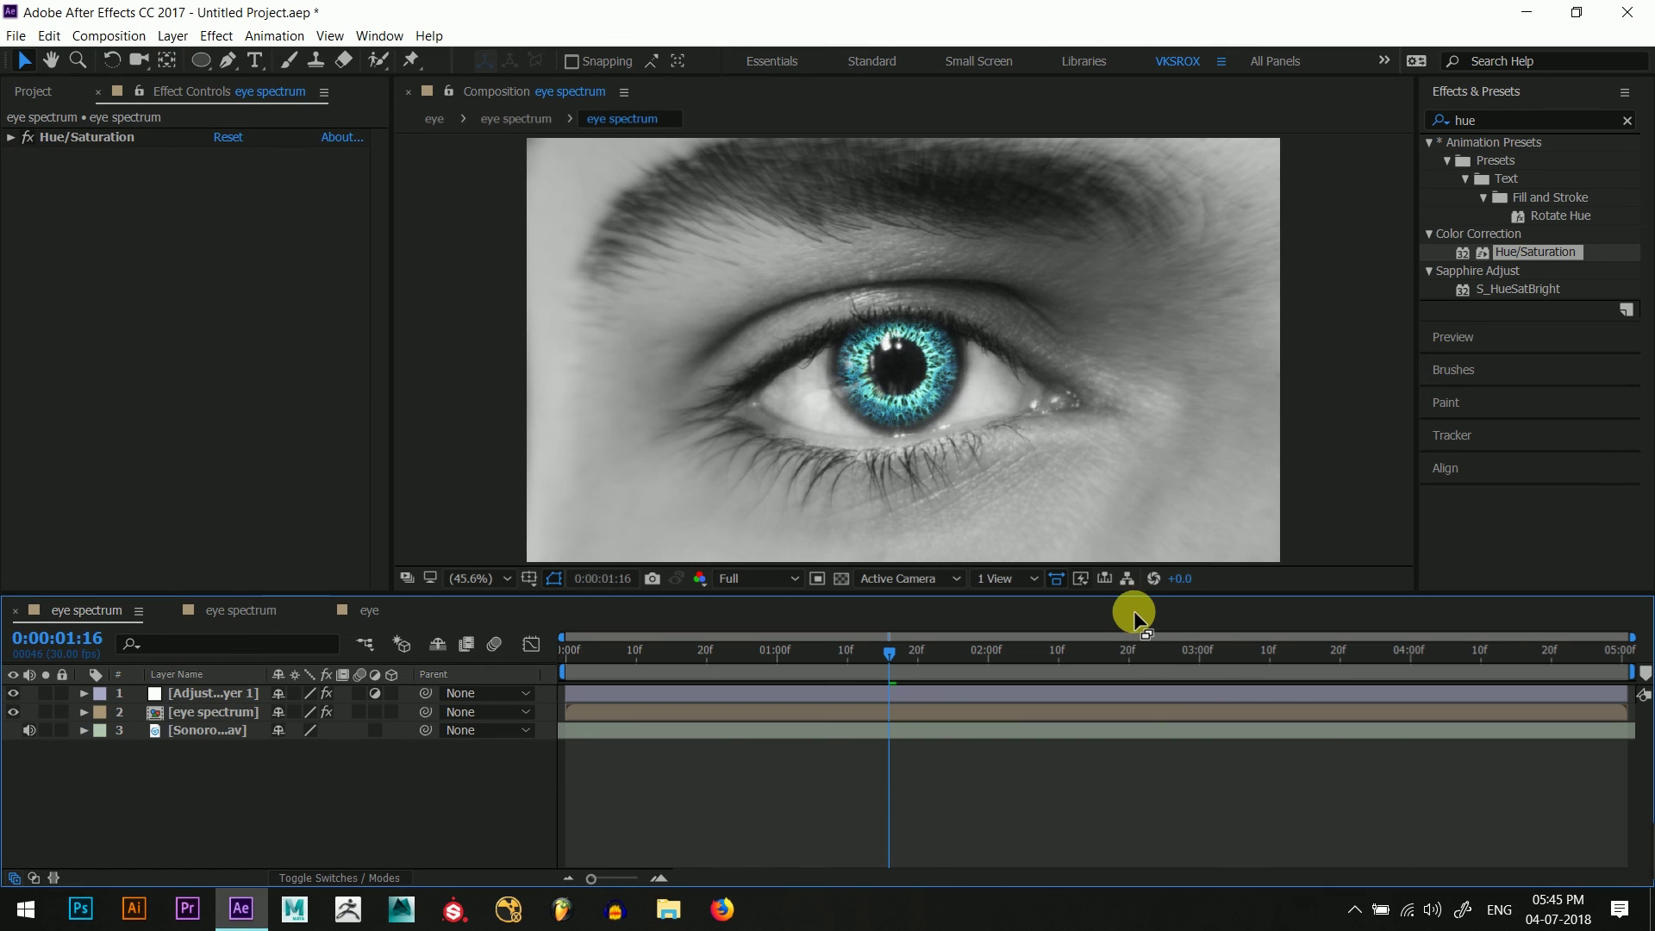
- Create a second adjustment layer above Adjustment Layer 1 and apply the Curves effect to it
left_click(215, 693)
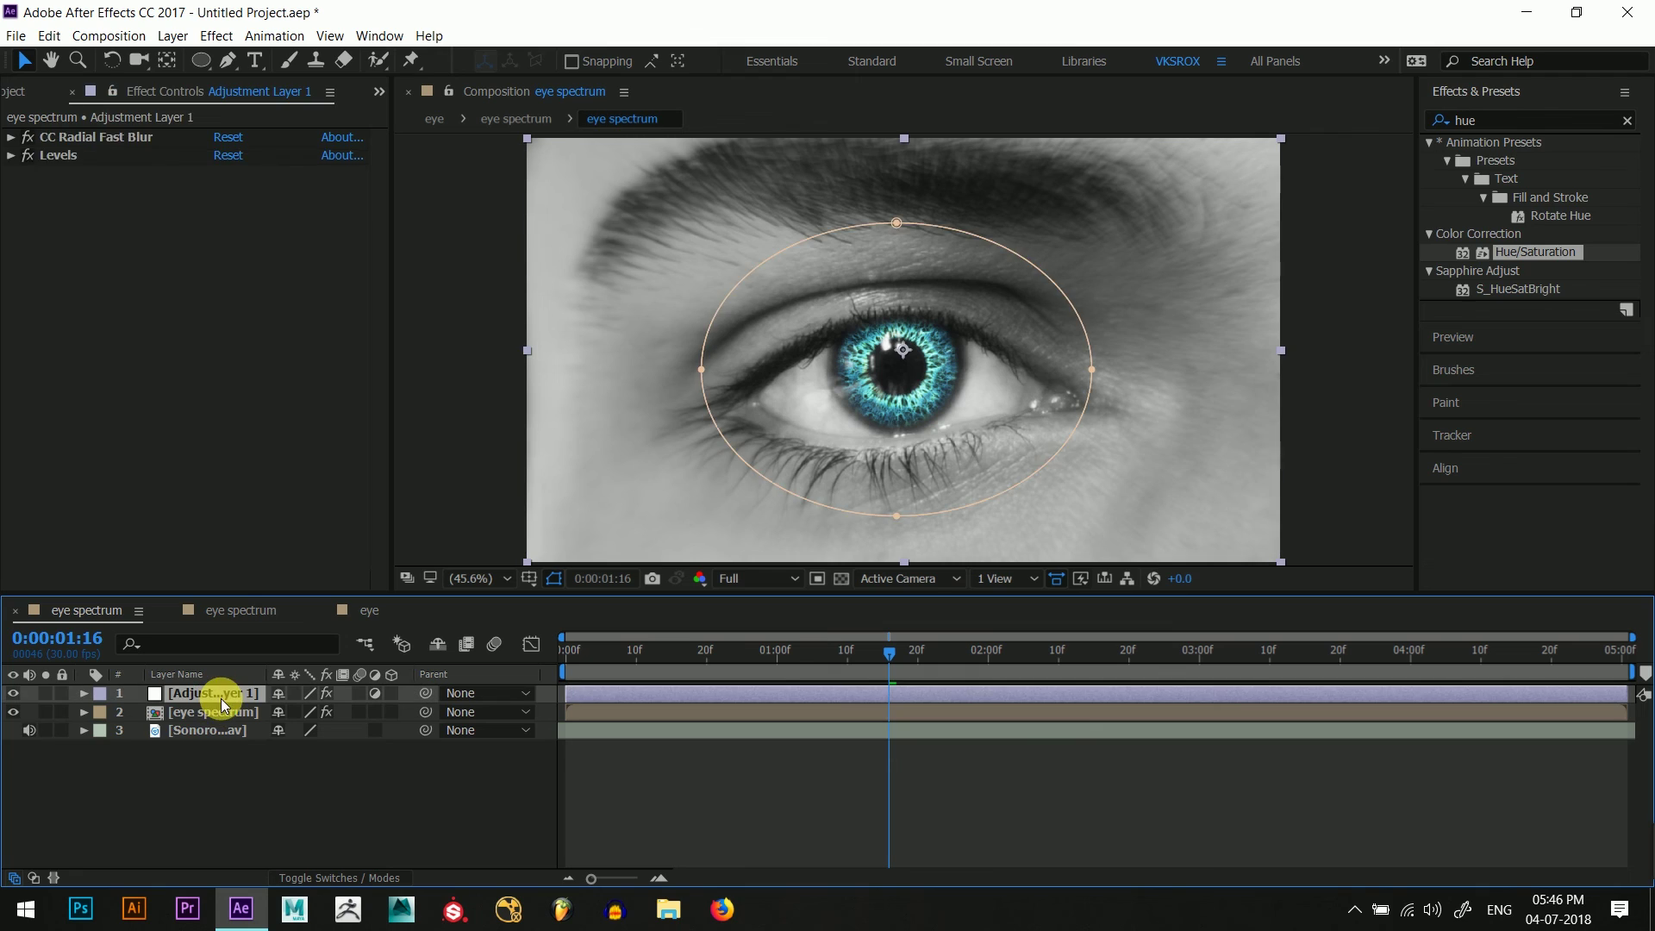
key("ctrl+alt+y")
left_click(1453, 120)
type("curves")
left_click_drag(1481, 239, 185, 694)
- Shape the RGB curve into a gentle S by raising the highlights and lowering the shadows
left_click_drag(255, 285, 251, 268)
left_click_drag(138, 421, 133, 431)
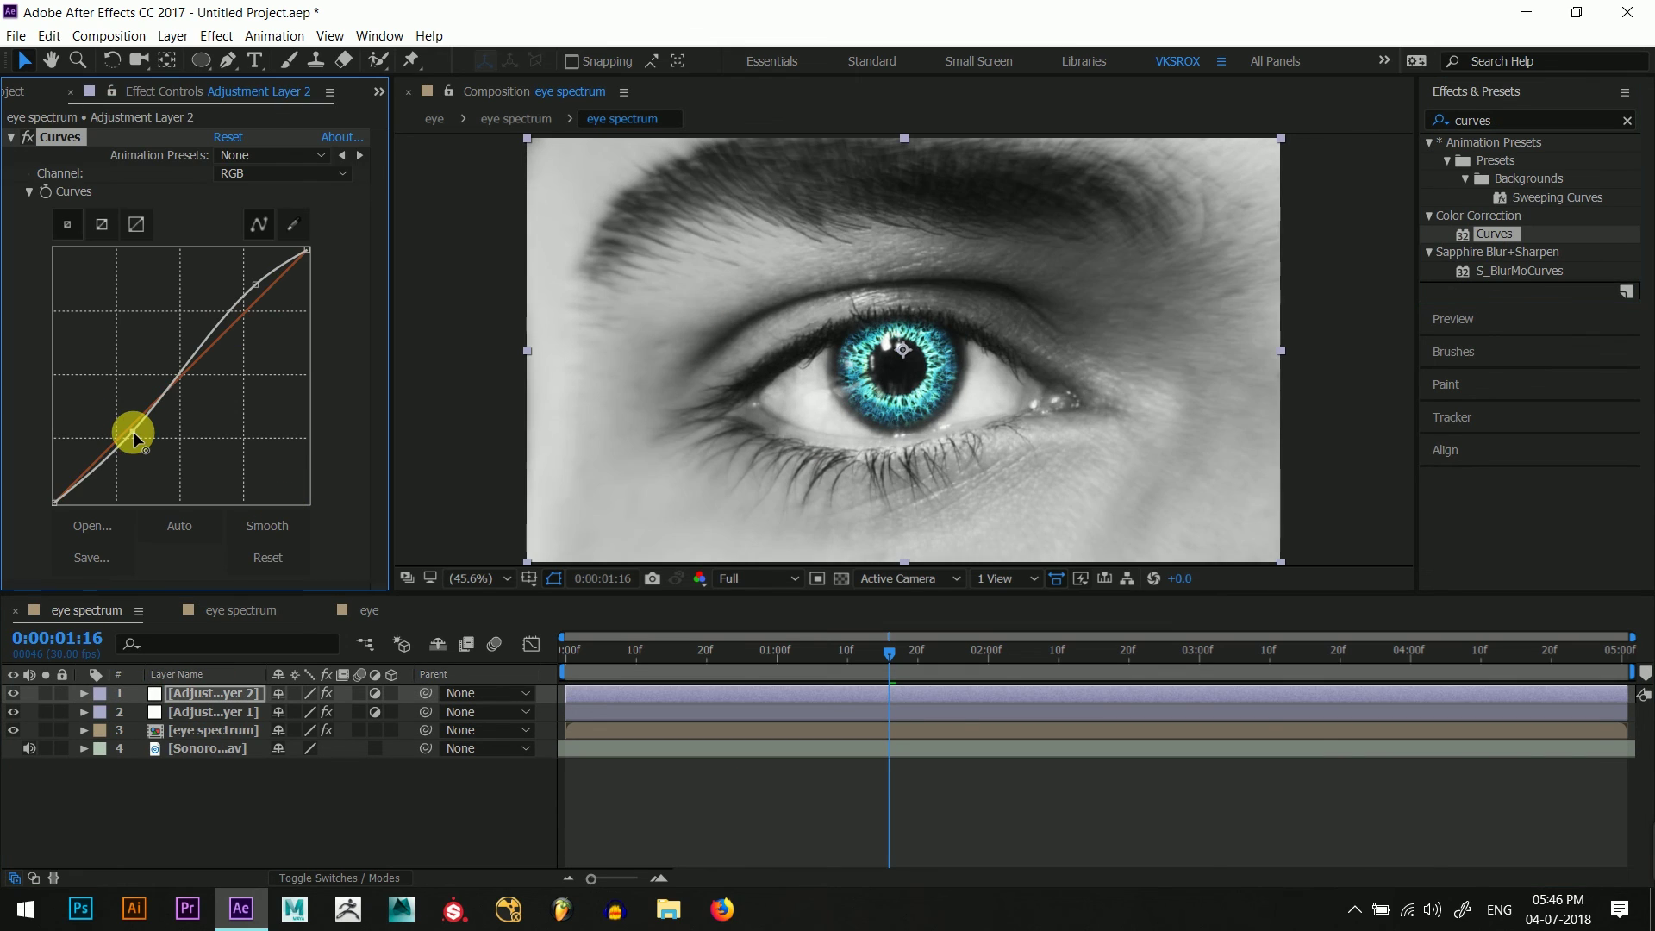
left_click(10, 137)
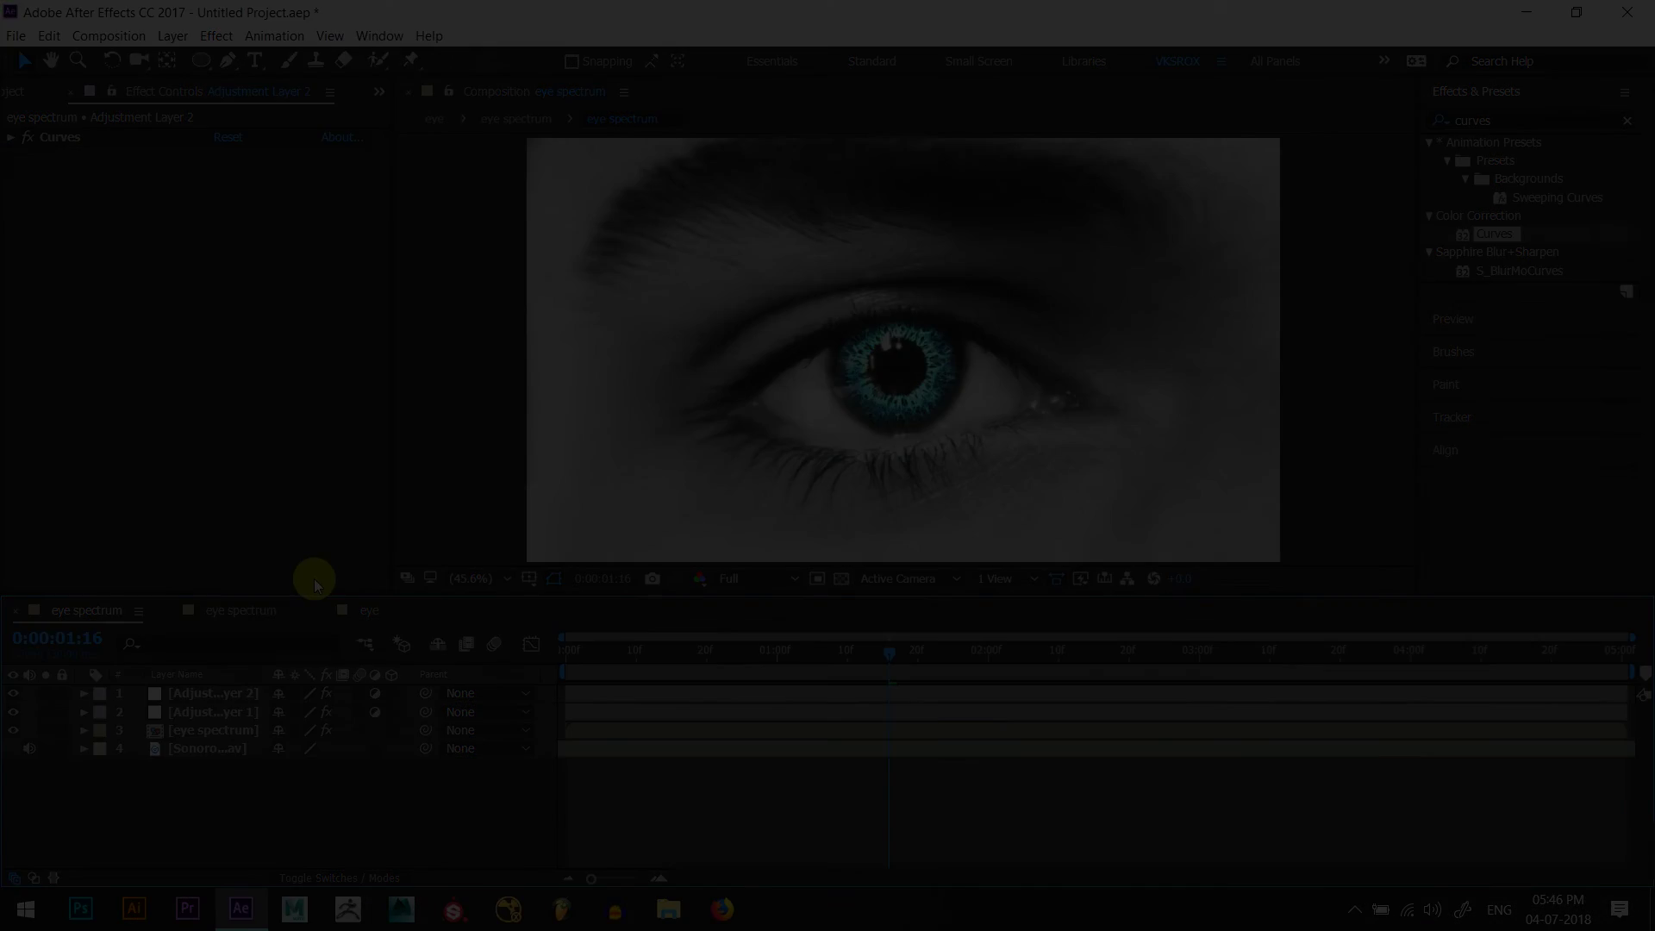